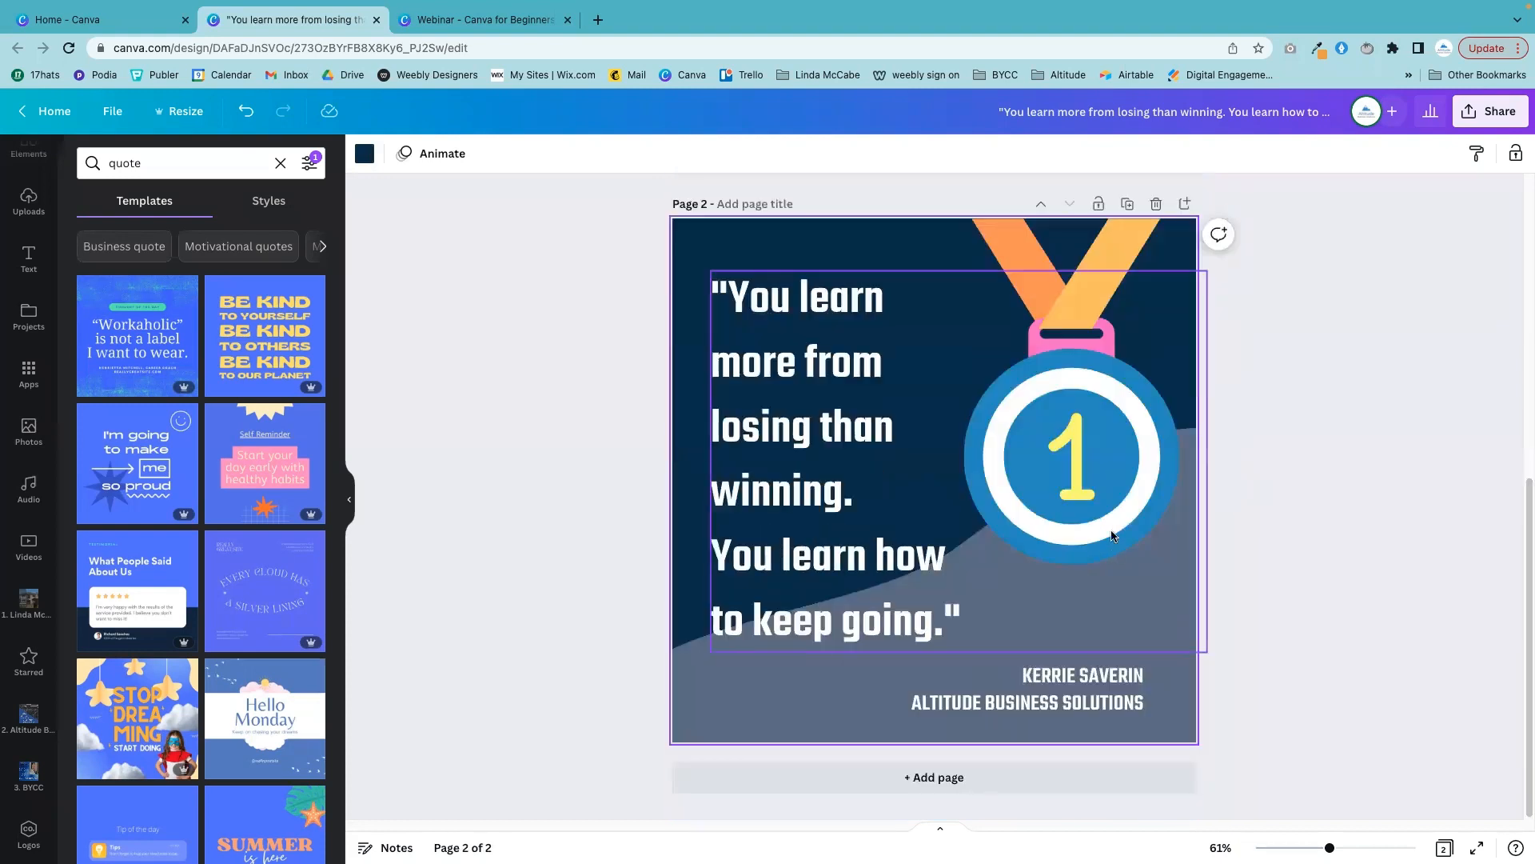
- Replace the duplicate second page with a new page and clear its dark blue background
{"action": "left_click", "coordinate": [1157, 205]}
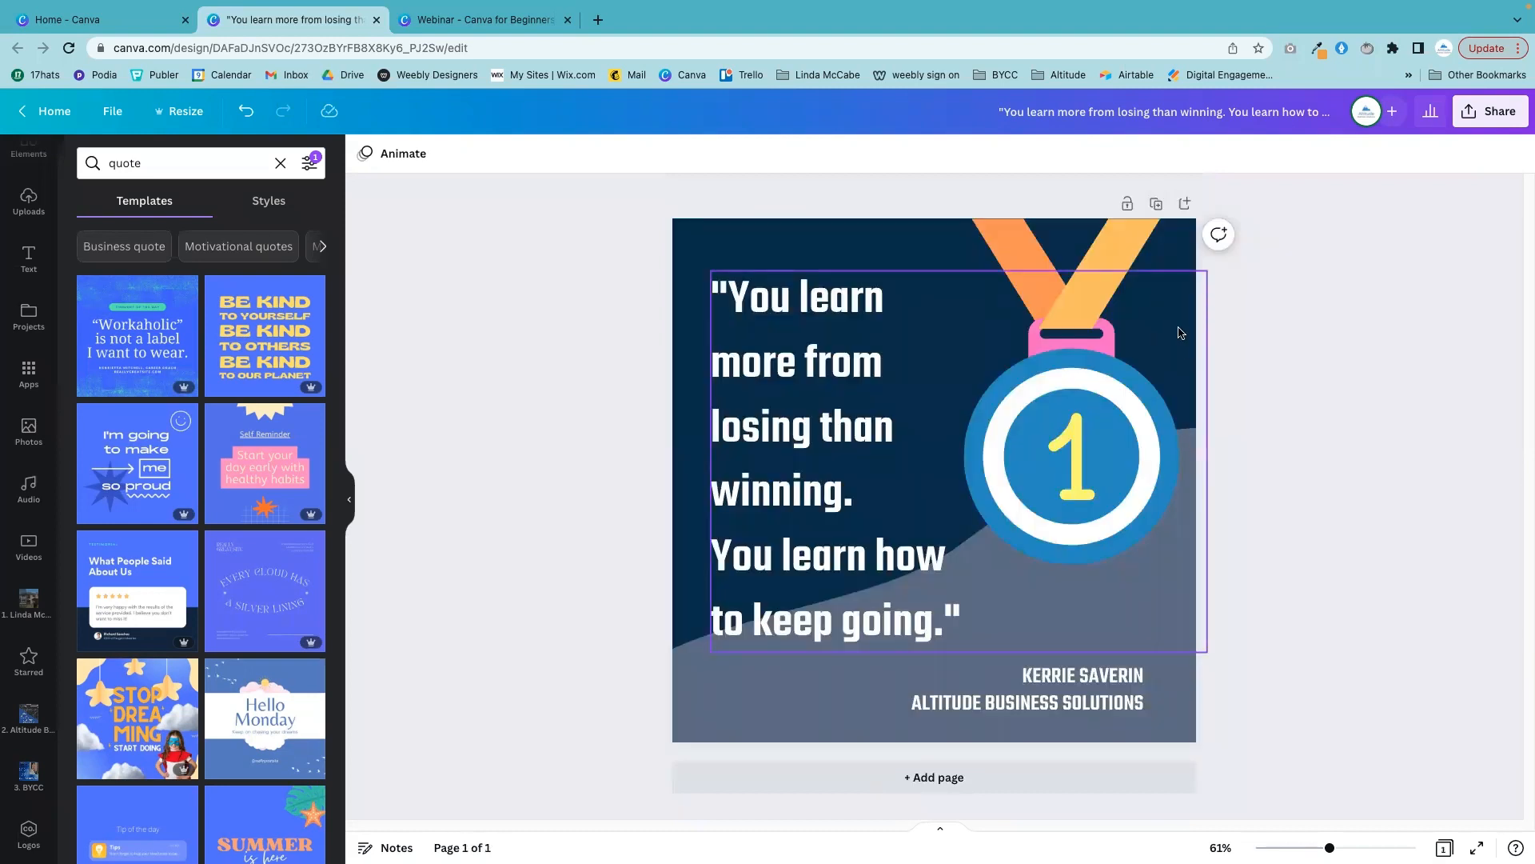
{"action": "left_click", "coordinate": [1186, 205]}
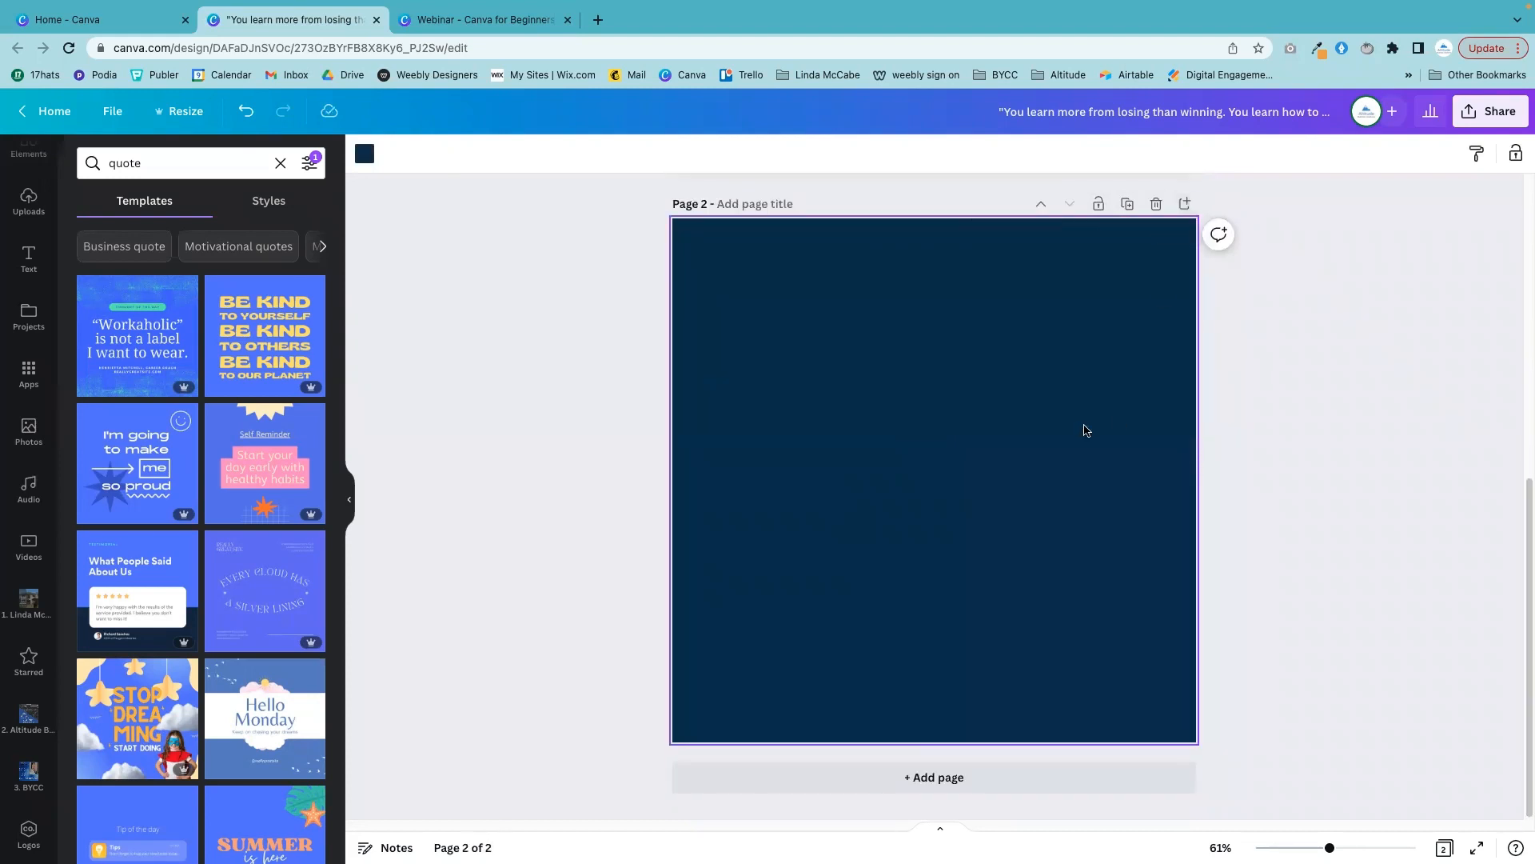
{"action": "scroll", "coordinate": [1222, 364], "scroll_direction": "up", "scroll_amount": 5}
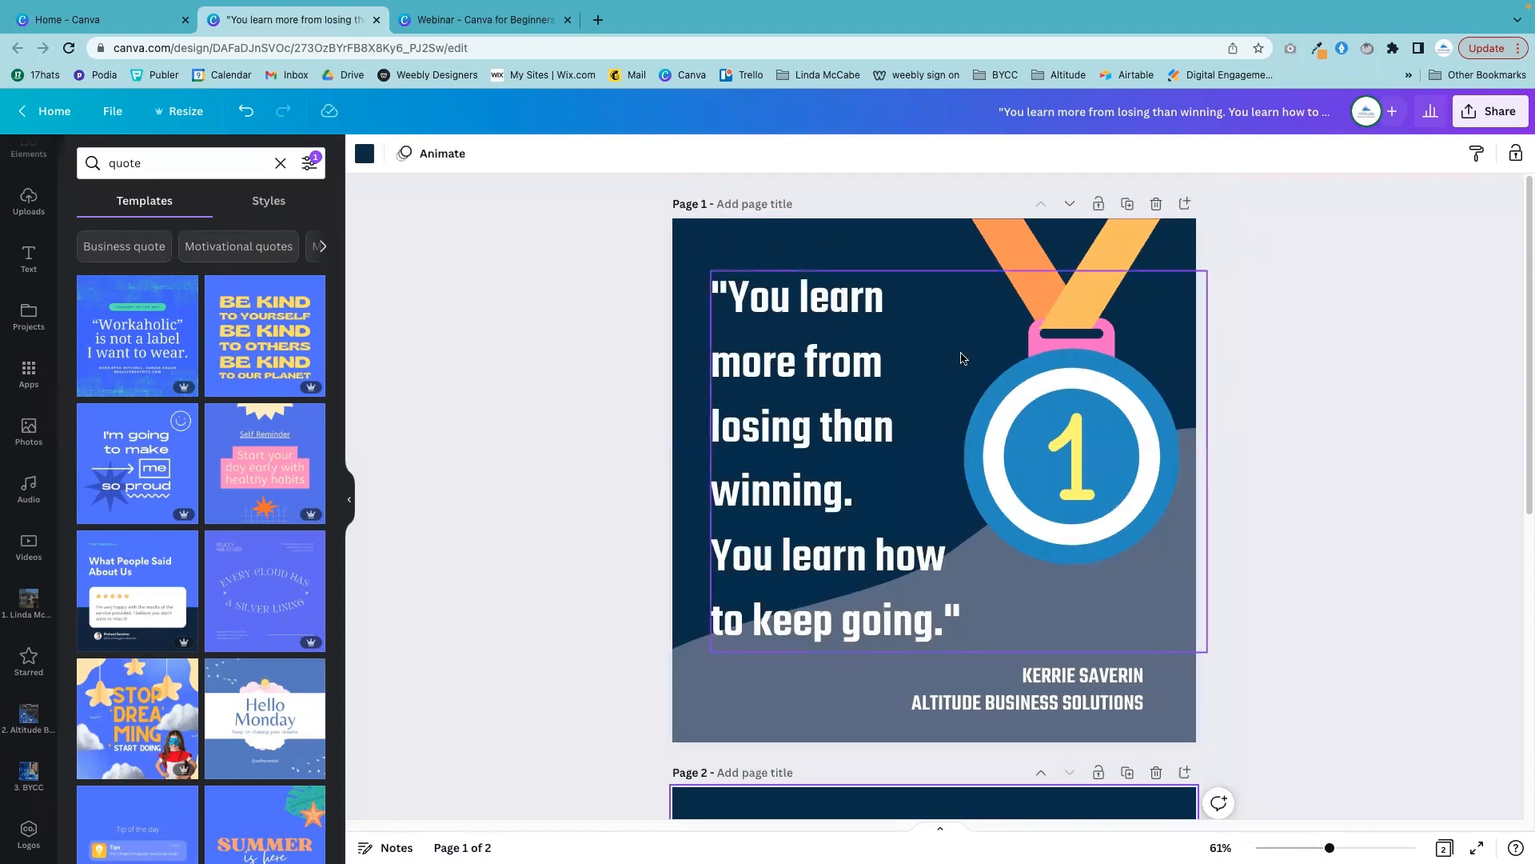
{"action": "scroll", "coordinate": [880, 344], "scroll_direction": "down", "scroll_amount": 5}
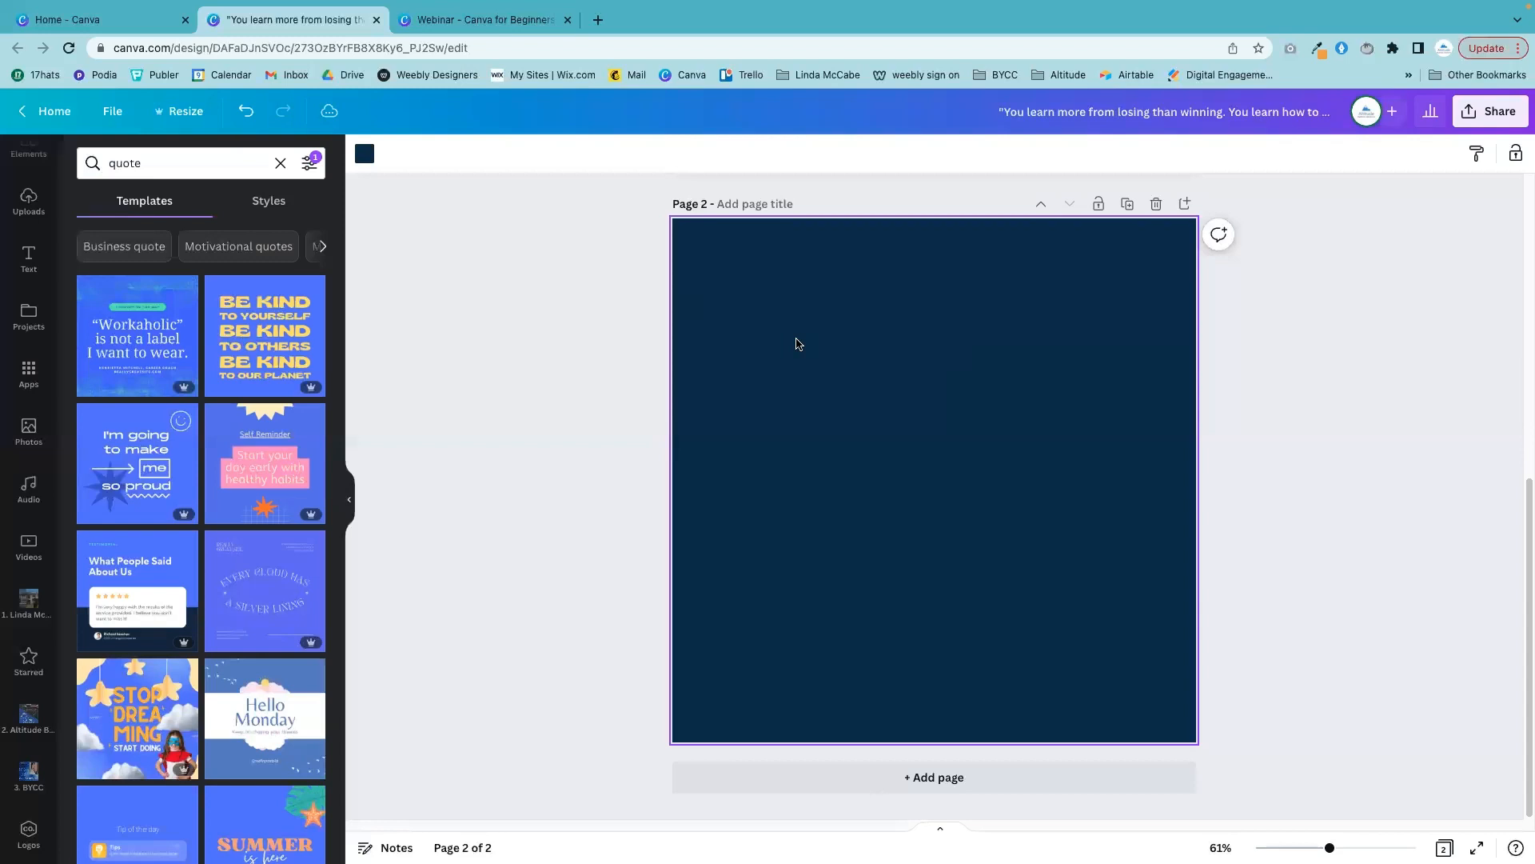
{"action": "key", "text": "Delete"}
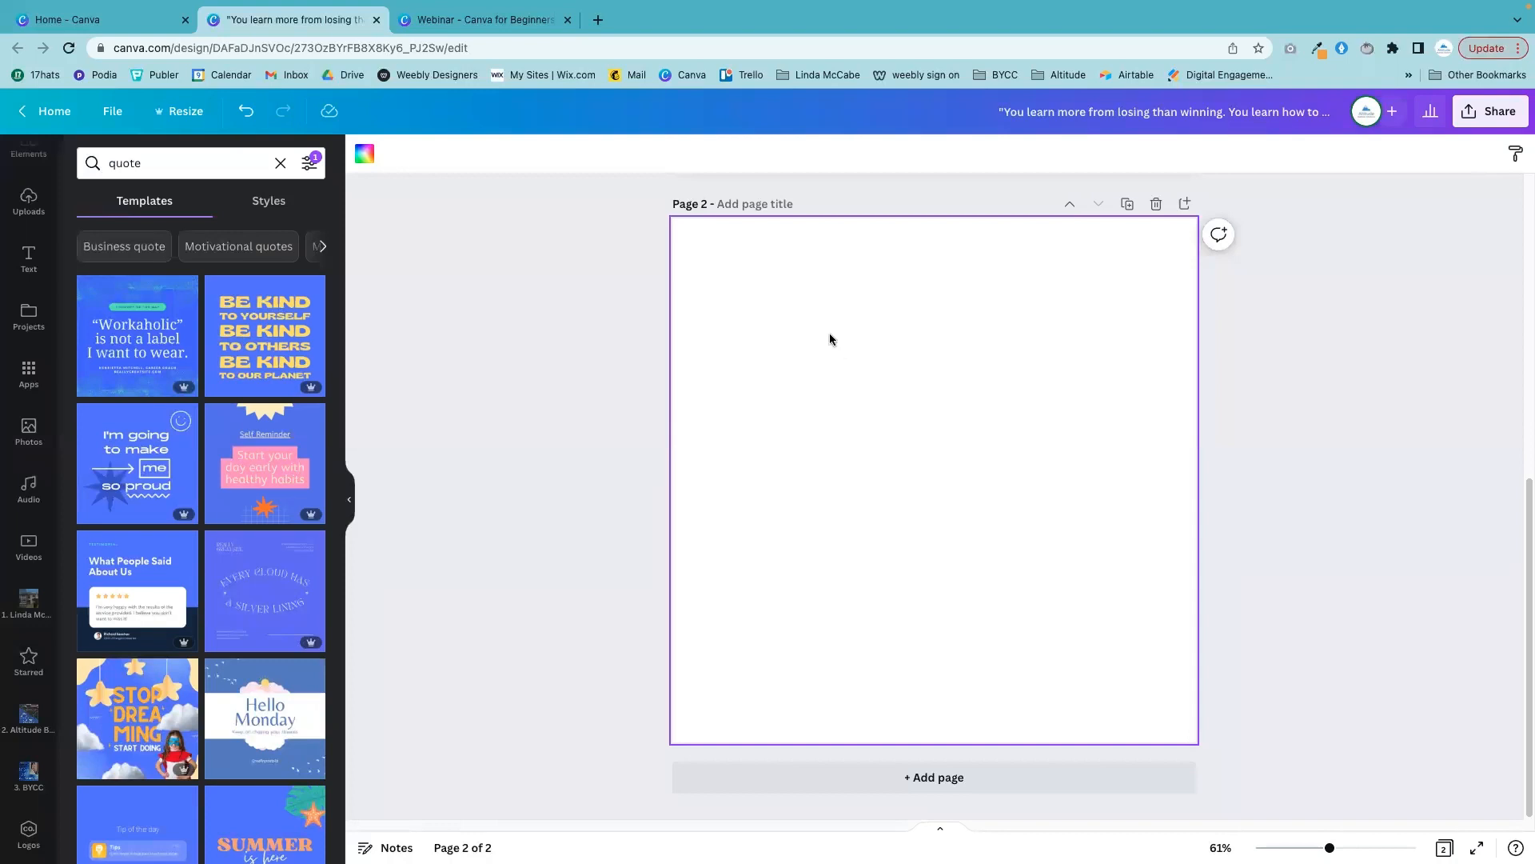
- Reset the template library by clearing the quote search and the blue color filter
{"action": "left_click", "coordinate": [280, 163]}
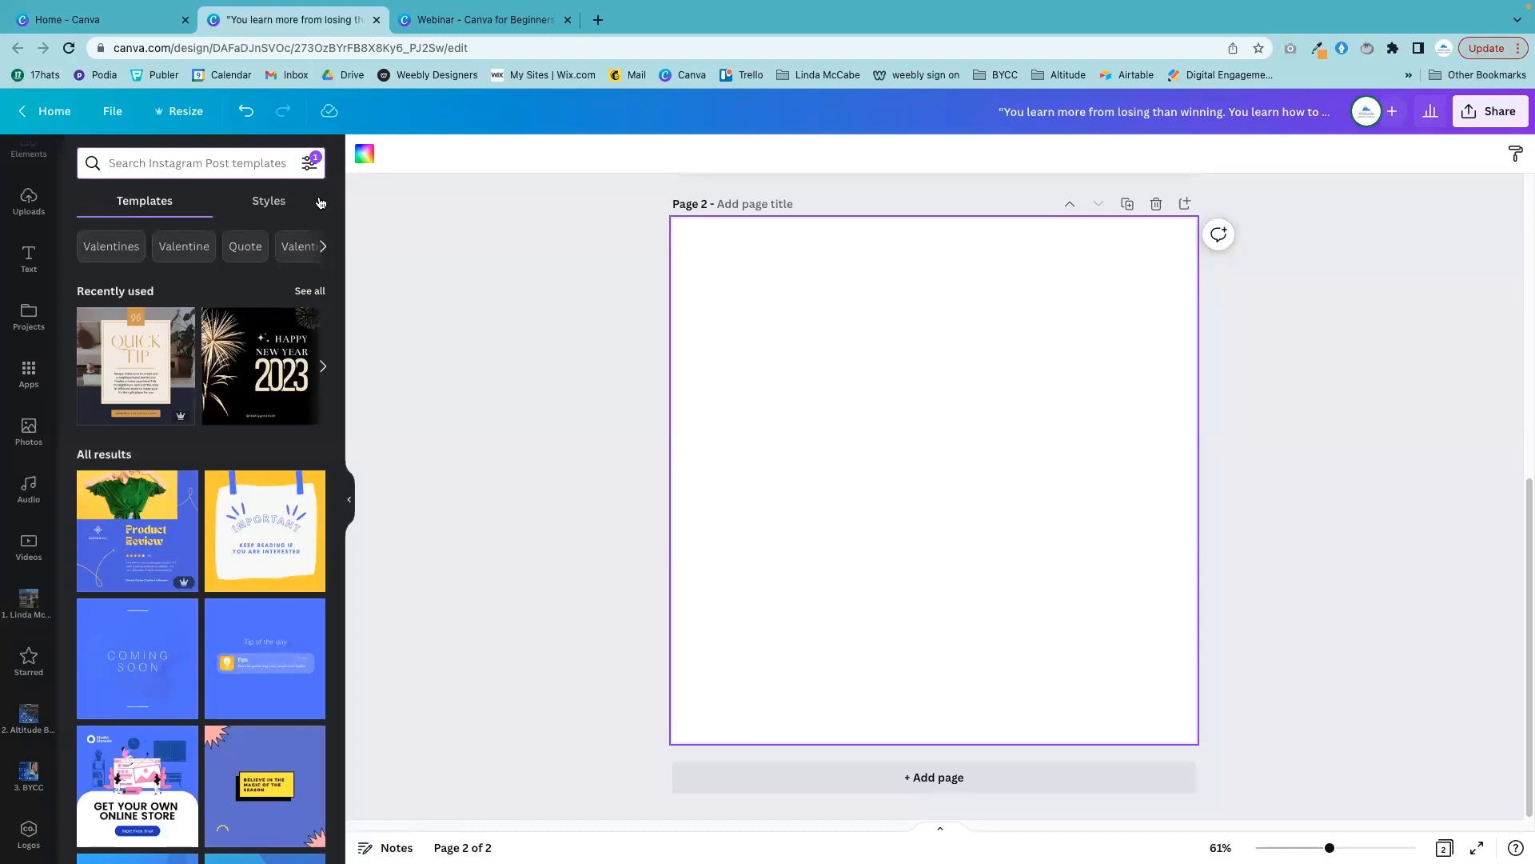
{"action": "left_click", "coordinate": [308, 164]}
{"action": "left_click", "coordinate": [185, 248]}
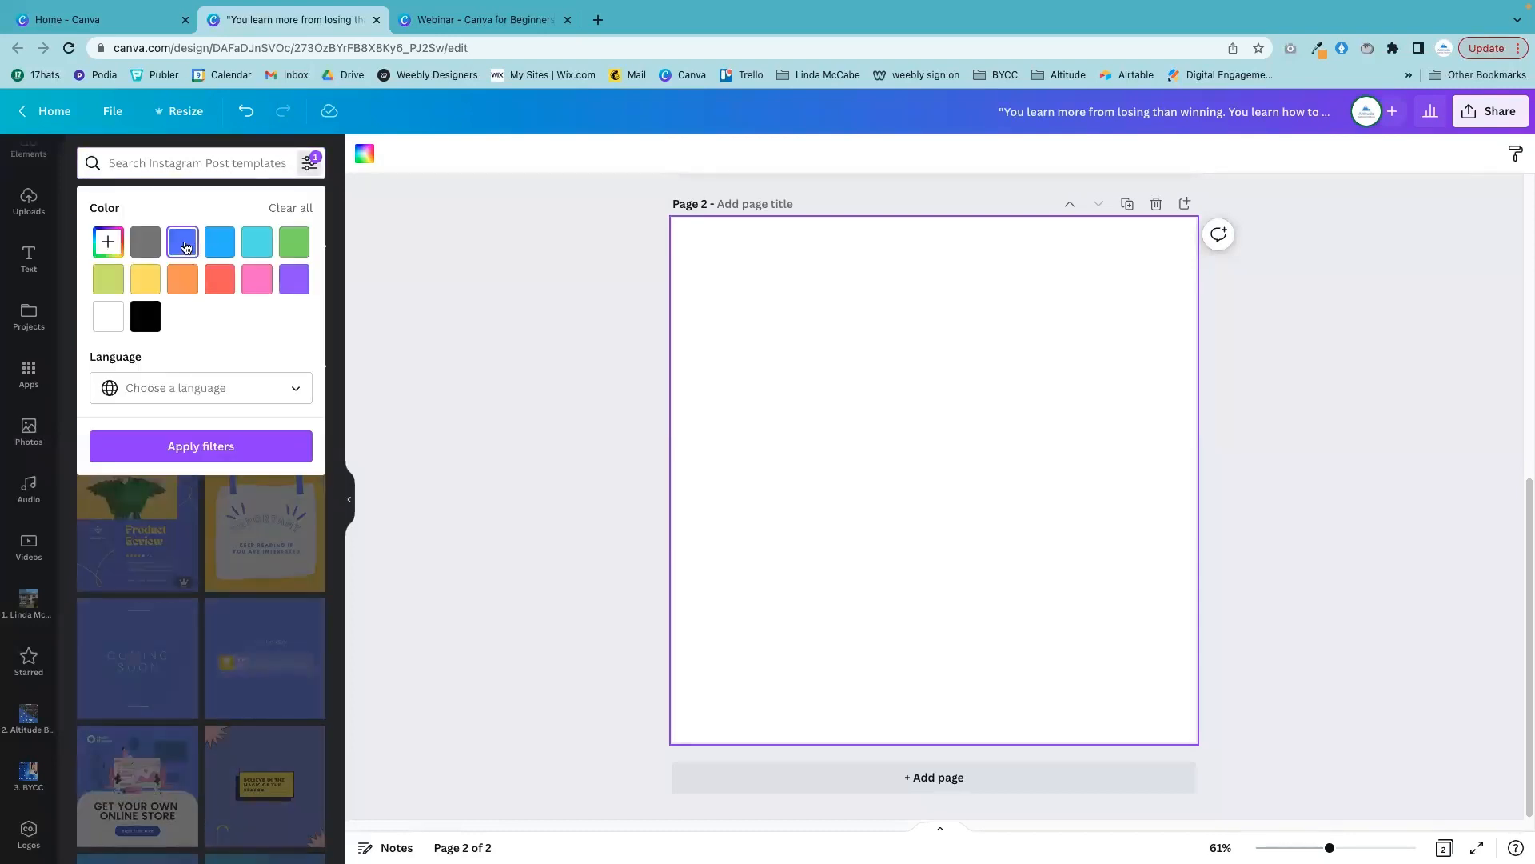
{"action": "left_click", "coordinate": [224, 163]}
{"action": "left_click", "coordinate": [469, 436]}
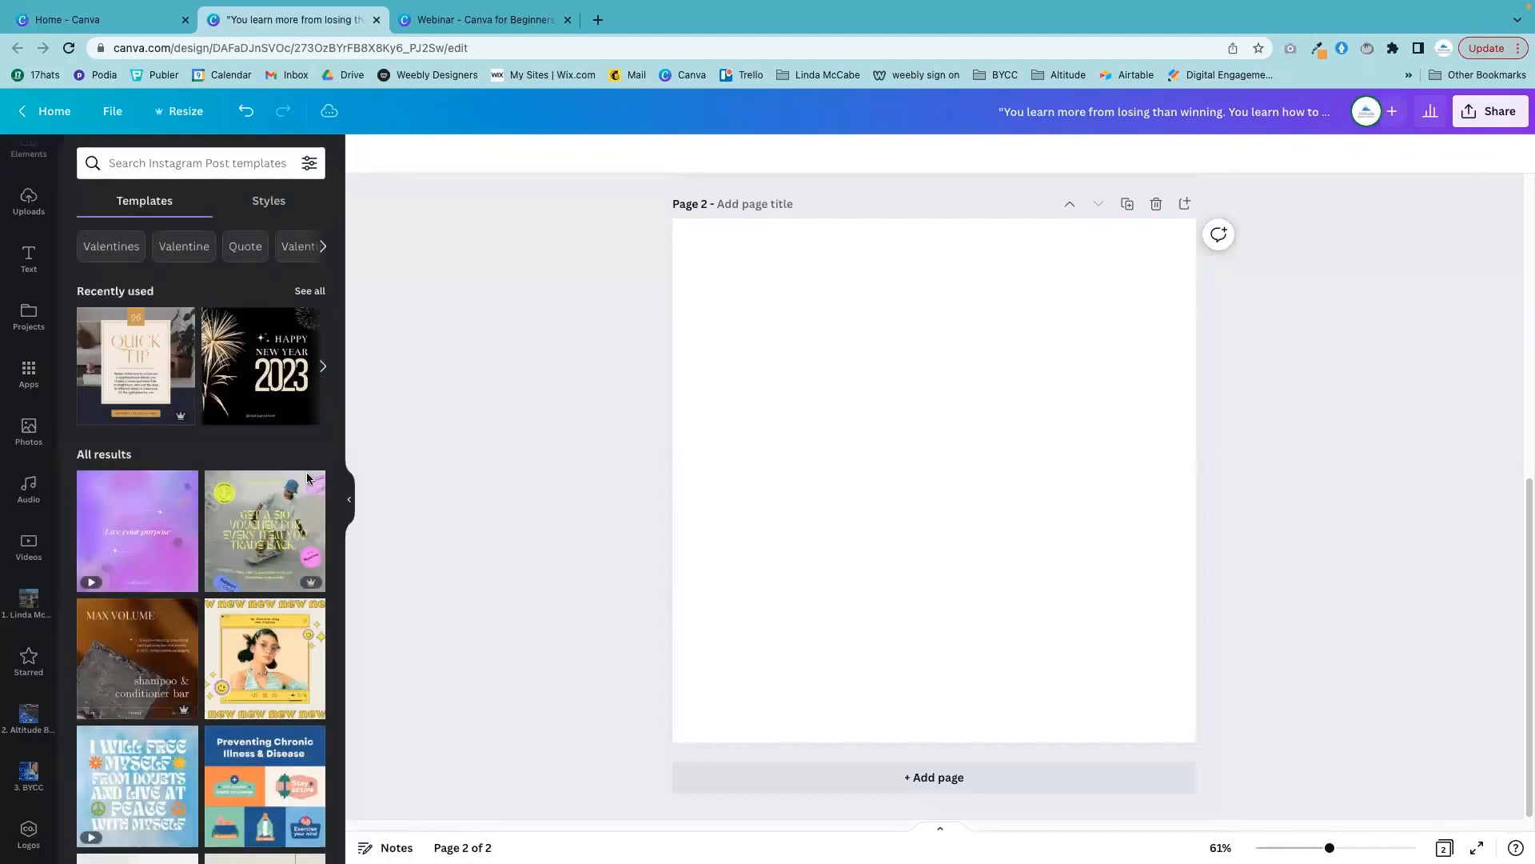
- Apply the "Learn Photography" template to page 2 and select its desert background photo
{"action": "scroll", "coordinate": [278, 598], "scroll_direction": "down", "scroll_amount": 10}
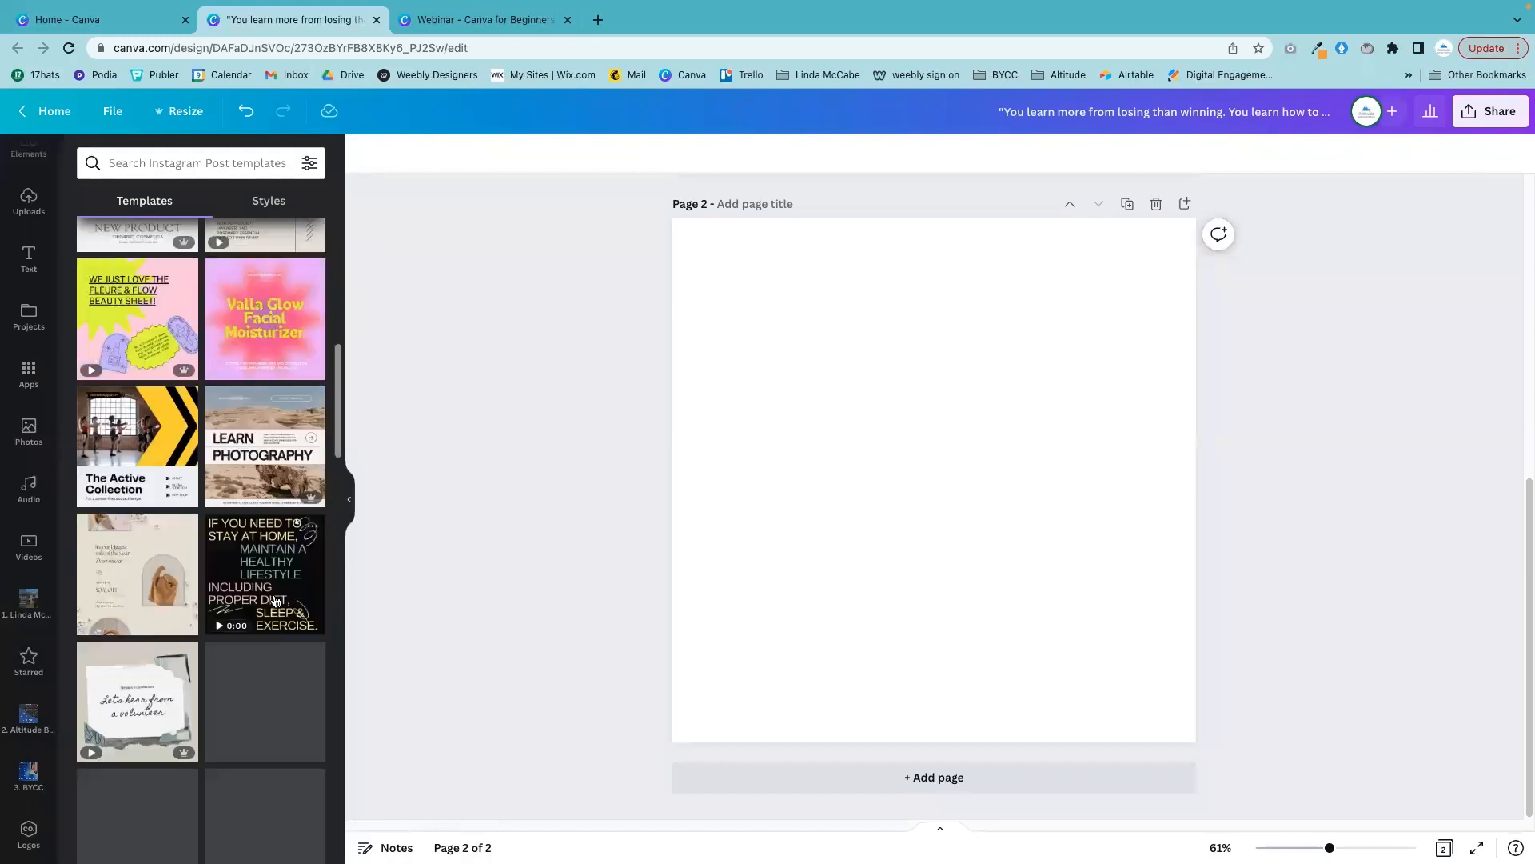
{"action": "left_click", "coordinate": [249, 408]}
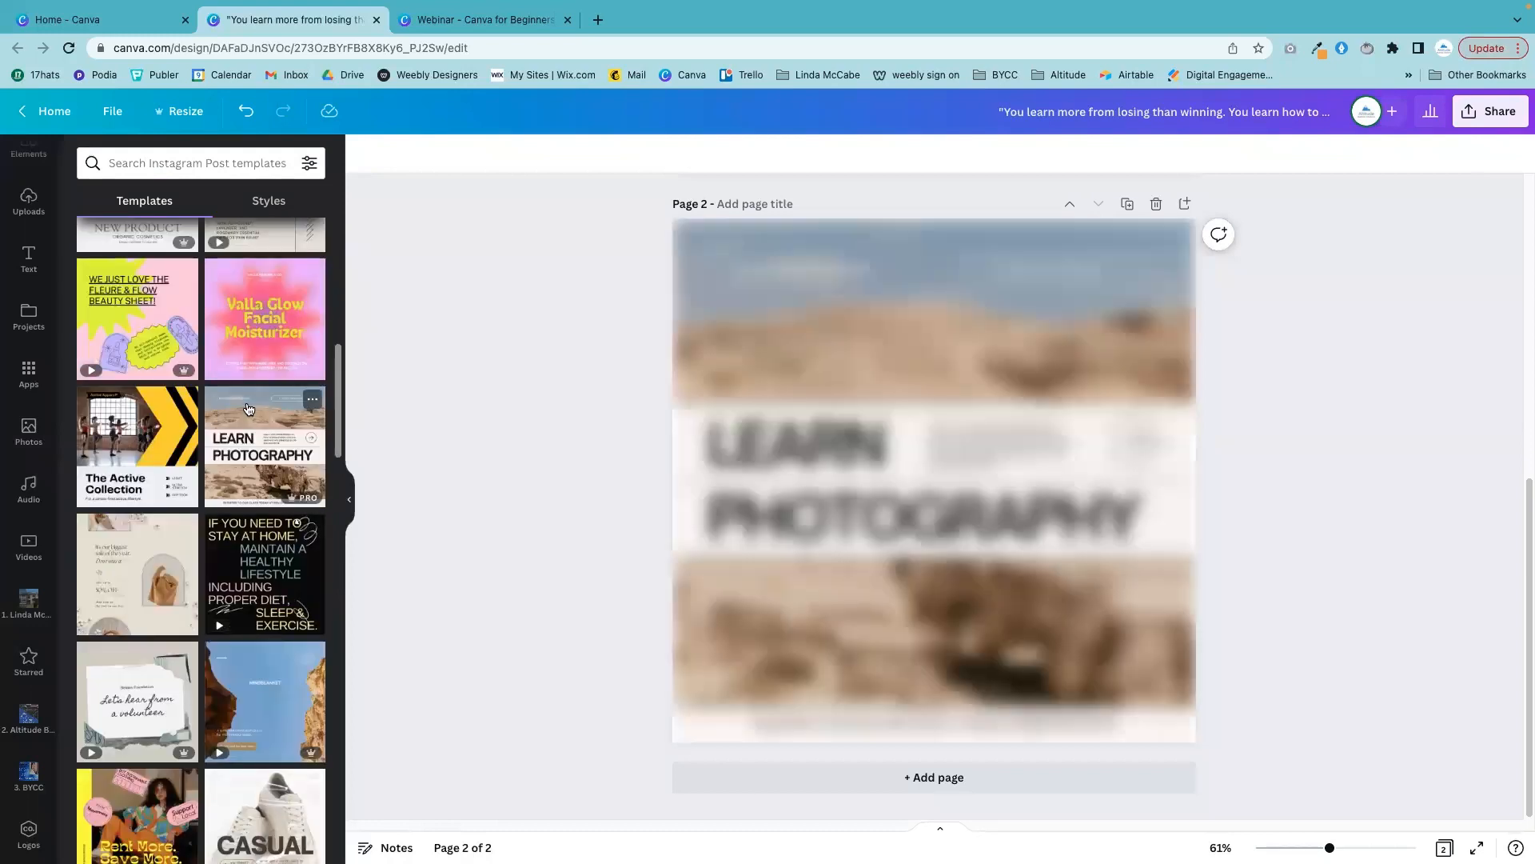
{"action": "left_click", "coordinate": [1148, 524]}
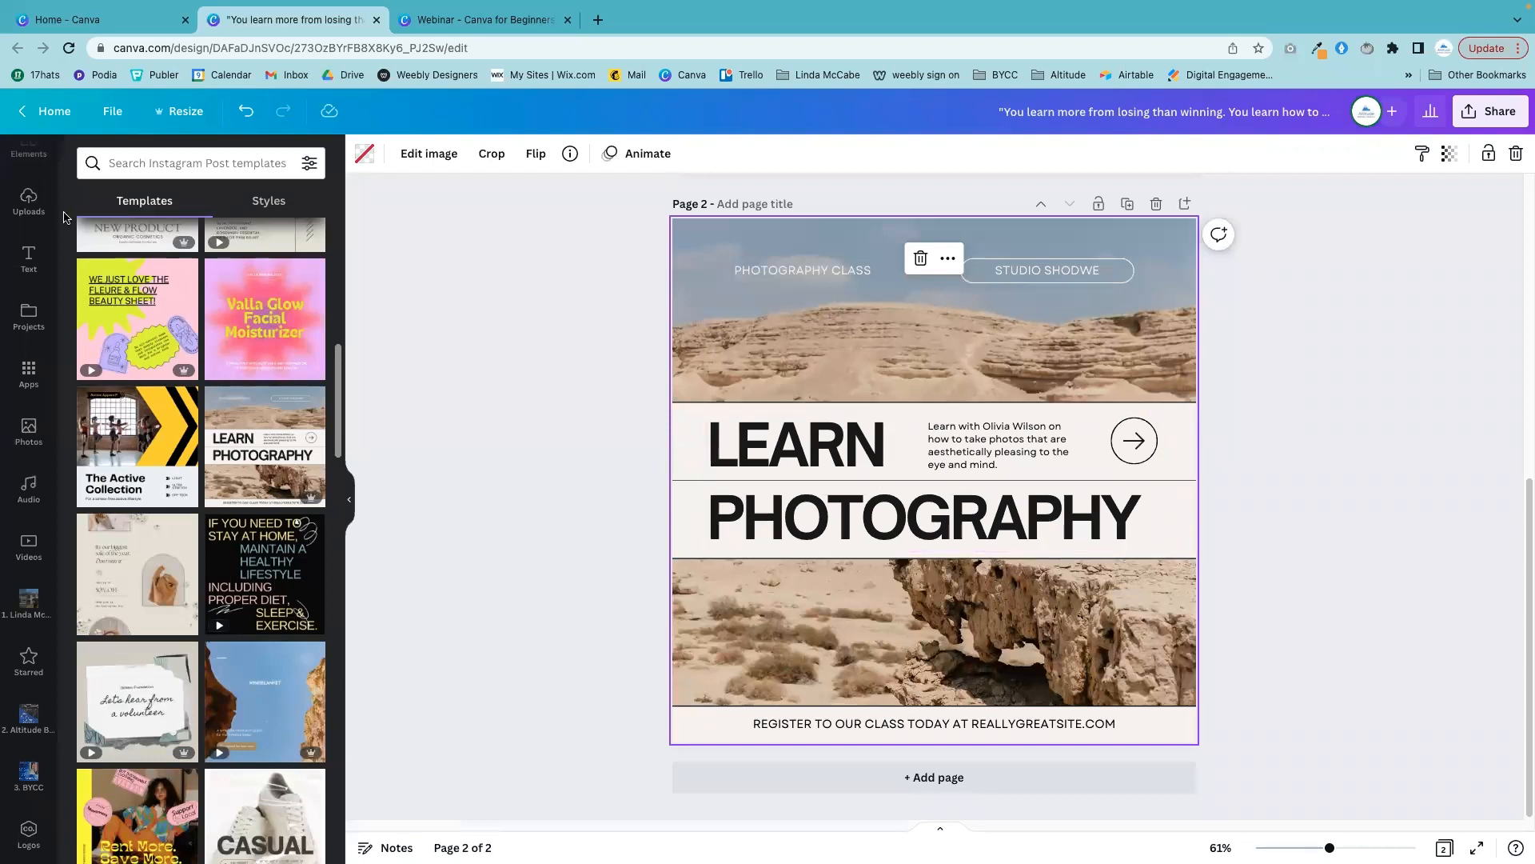
- Open the photo library and browse its recently used photos and magic recommendations
{"action": "scroll", "coordinate": [32, 200], "scroll_direction": "up", "scroll_amount": 2}
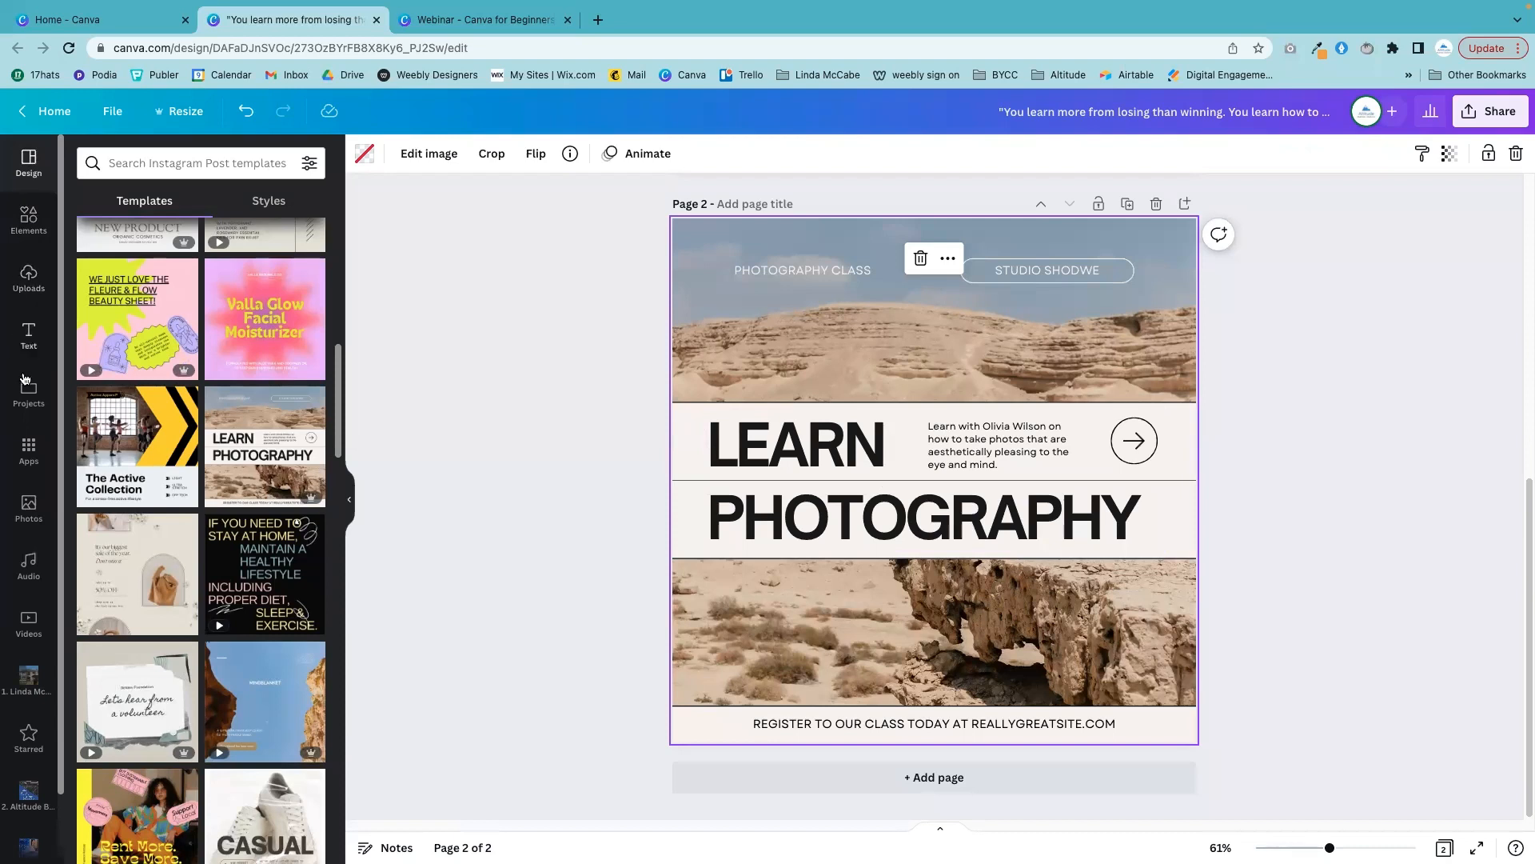
{"action": "left_click", "coordinate": [30, 507]}
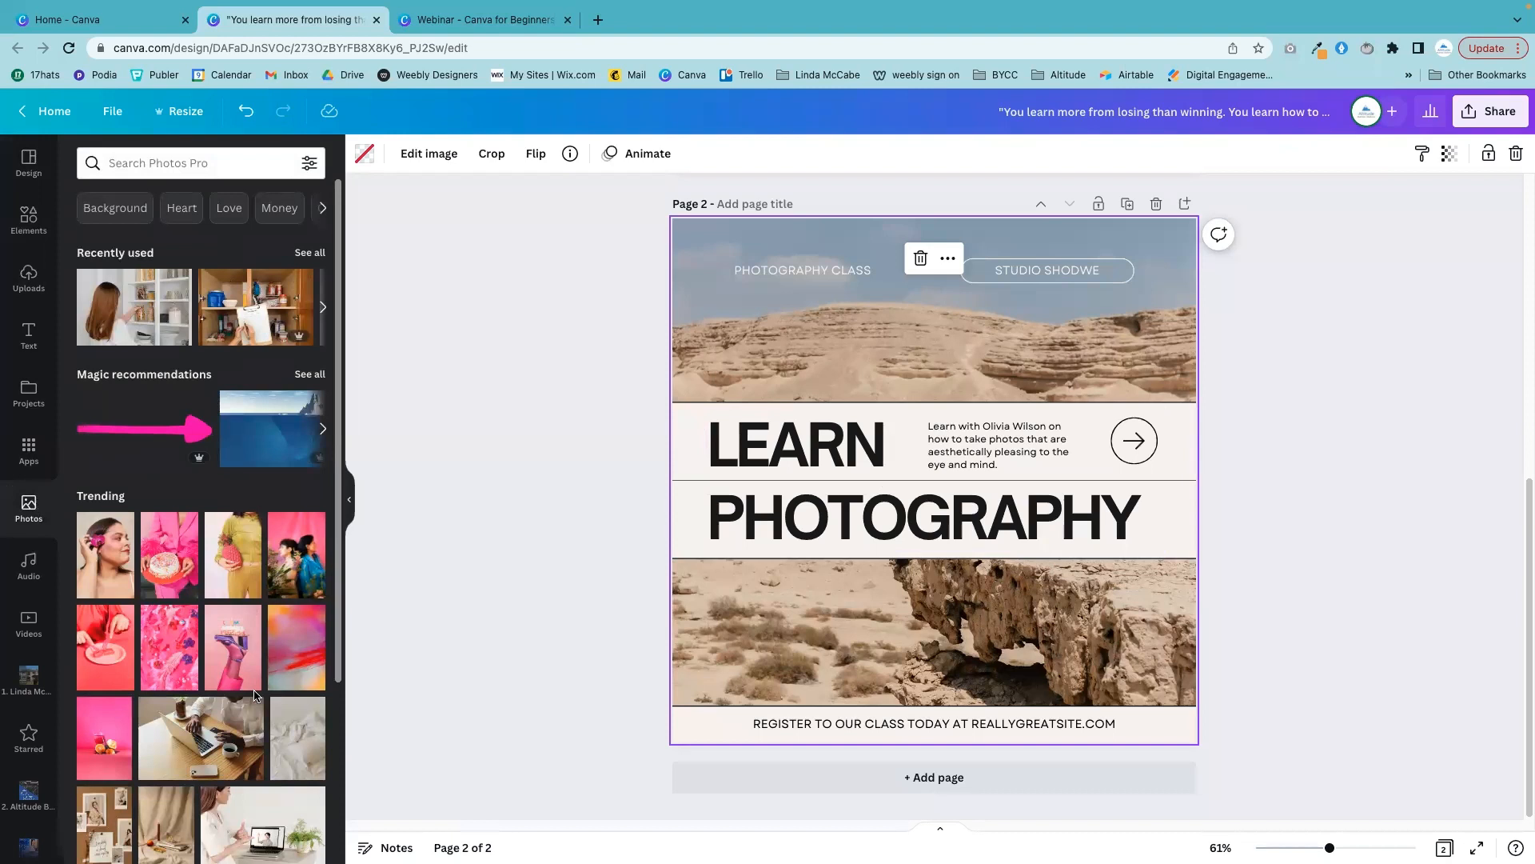
{"action": "scroll", "coordinate": [253, 692], "scroll_direction": "down", "scroll_amount": 2}
{"action": "scroll", "coordinate": [232, 648], "scroll_direction": "up", "scroll_amount": 2}
{"action": "left_click", "coordinate": [323, 311]}
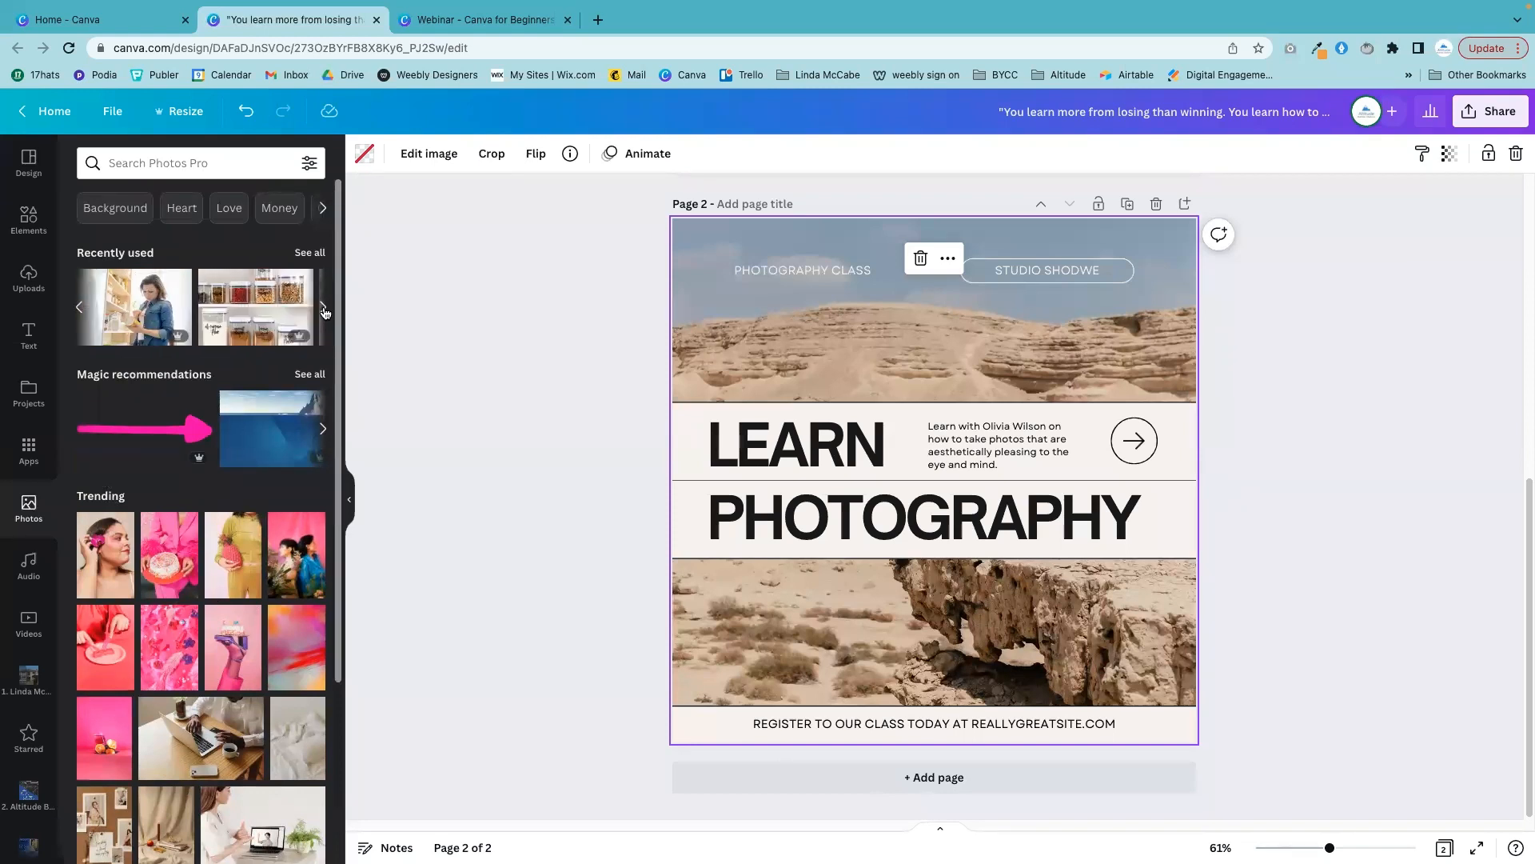
{"action": "left_click", "coordinate": [324, 310]}
{"action": "left_click", "coordinate": [324, 310]}
{"action": "left_click", "coordinate": [324, 310]}
{"action": "left_click", "coordinate": [324, 310]}
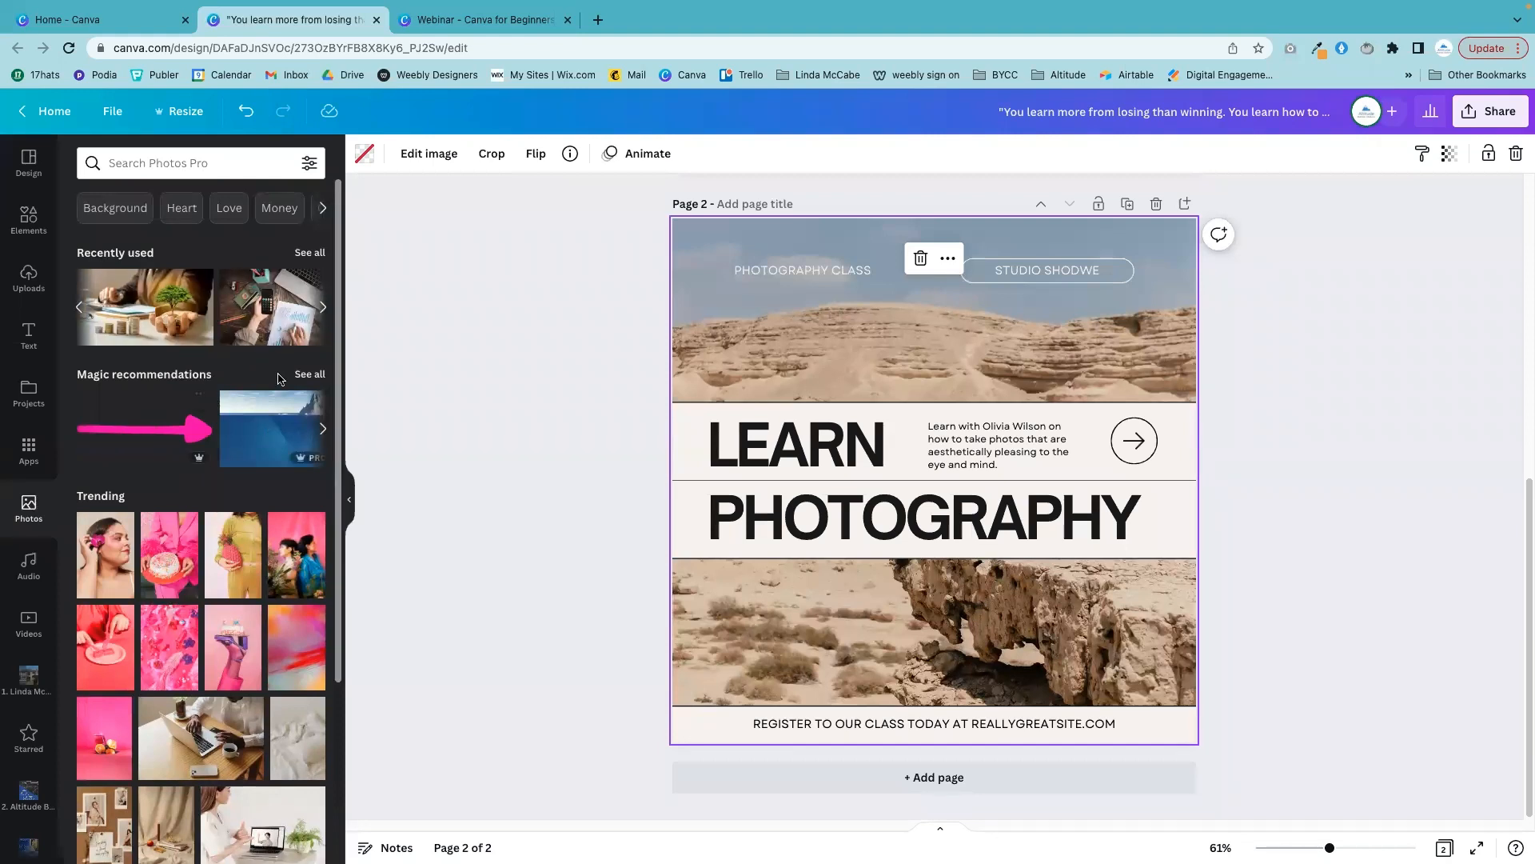
{"action": "left_click", "coordinate": [322, 432]}
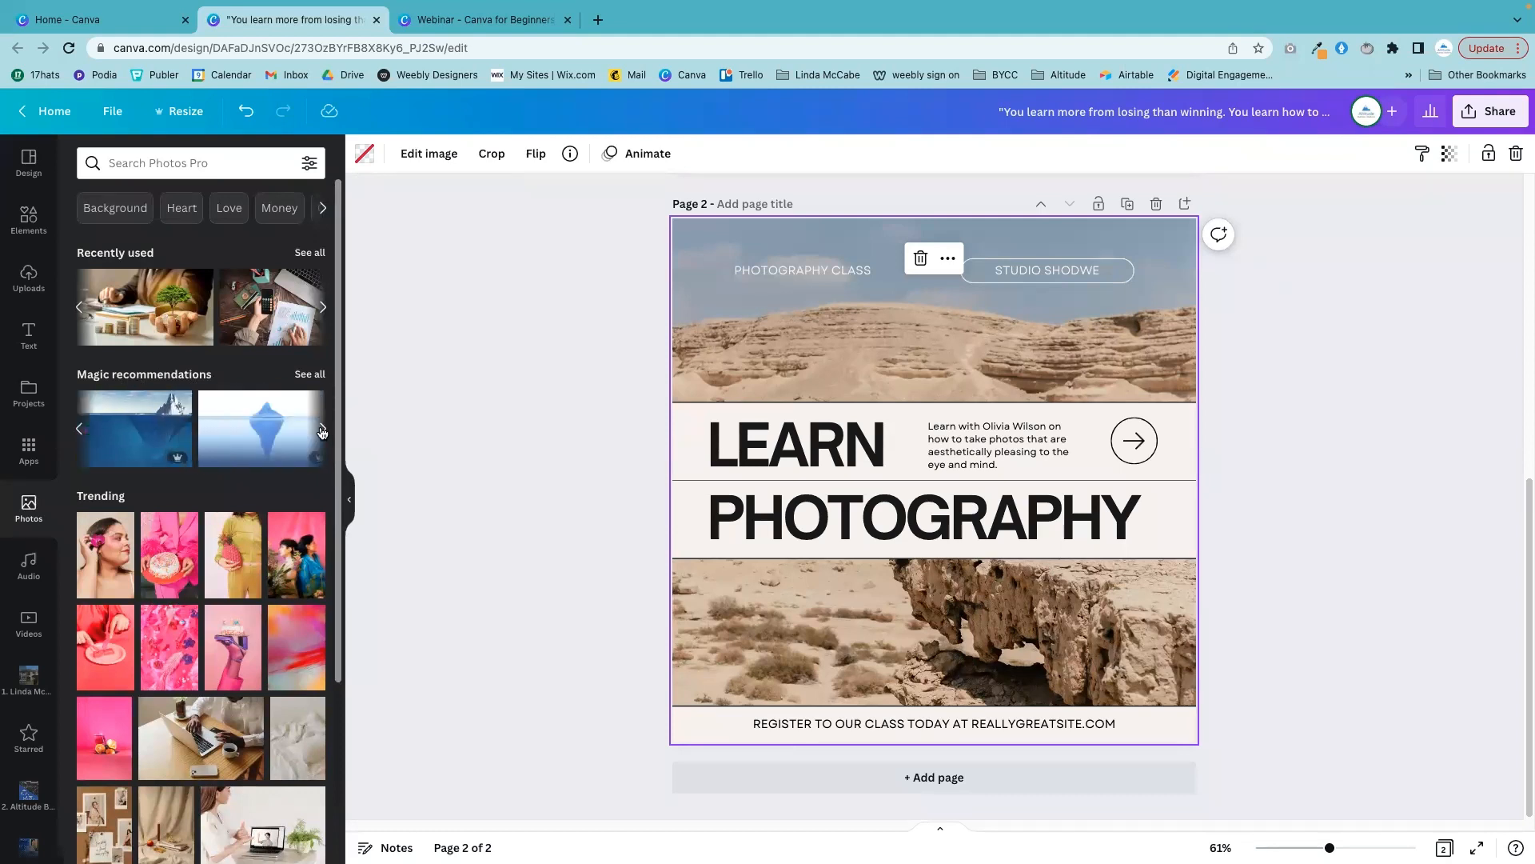
{"action": "left_click", "coordinate": [322, 431]}
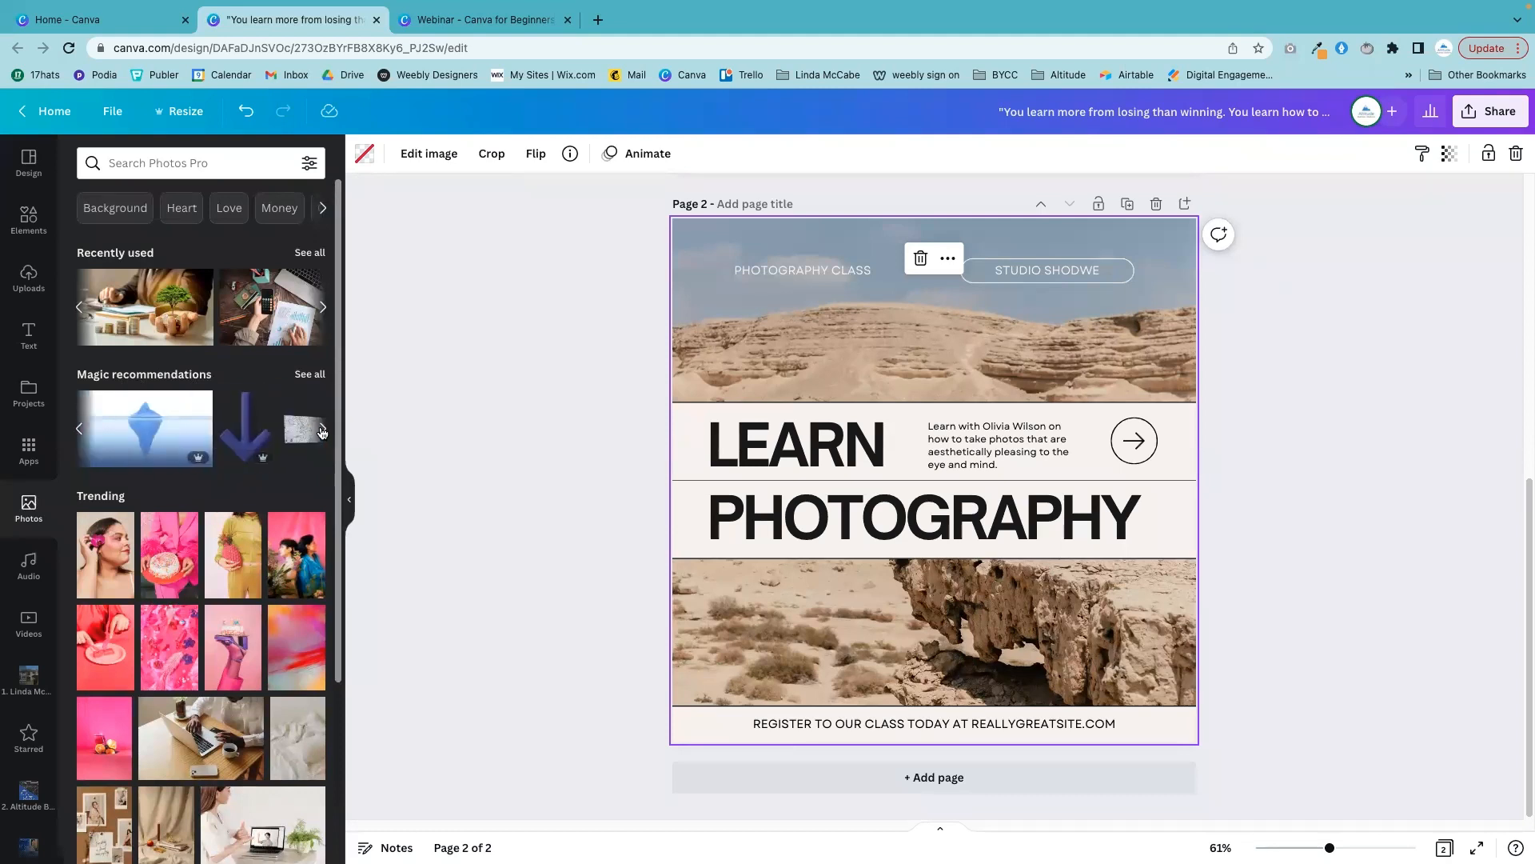
{"action": "left_click", "coordinate": [79, 429]}
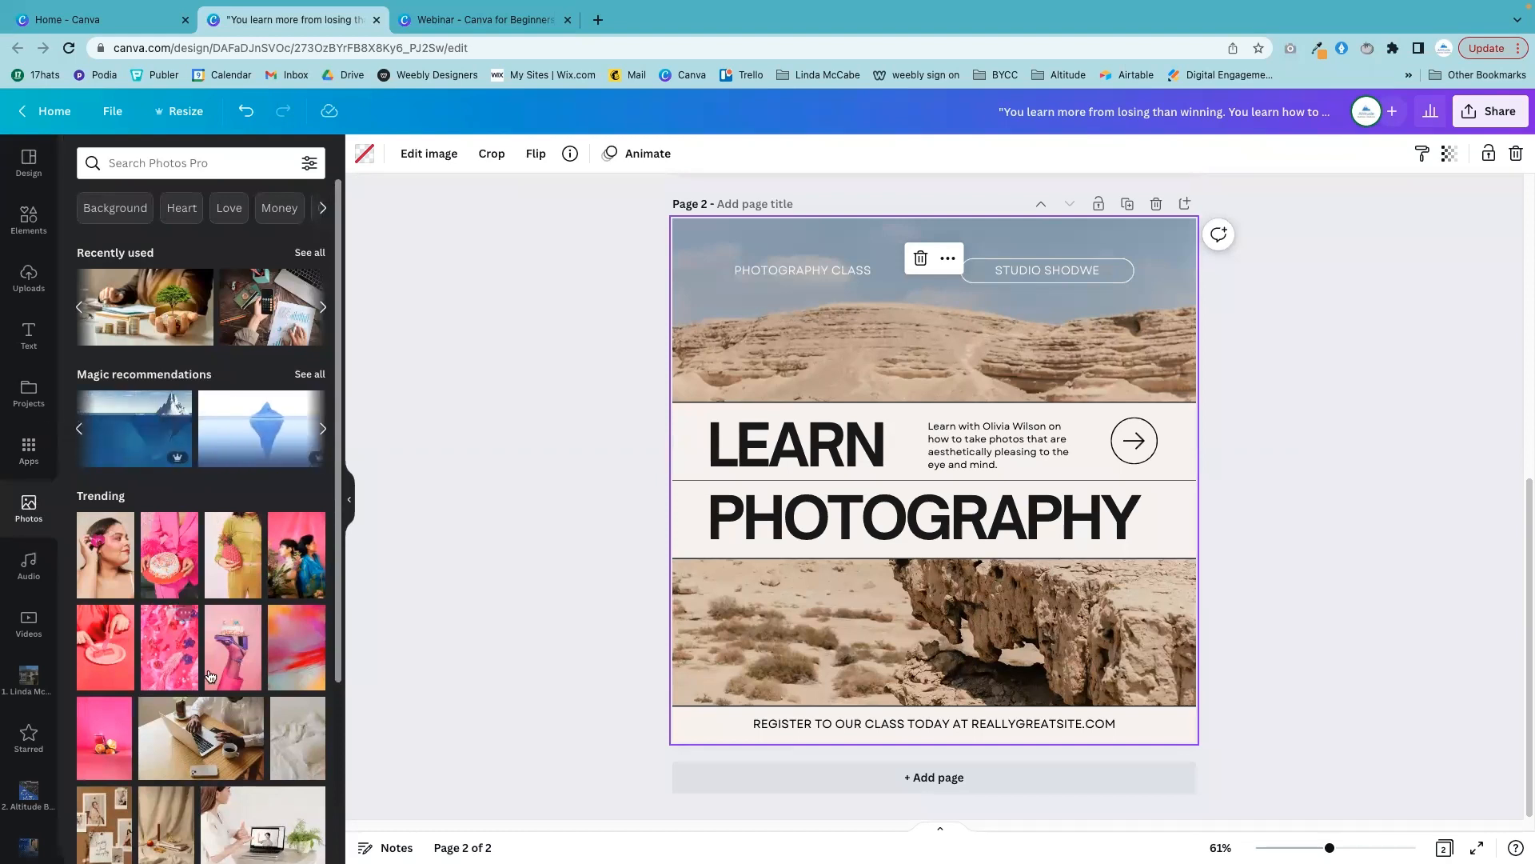
- Look through the trending photos in the photo library
{"action": "scroll", "coordinate": [182, 681], "scroll_direction": "down", "scroll_amount": 1}
{"action": "scroll", "coordinate": [182, 680], "scroll_direction": "down", "scroll_amount": 1}
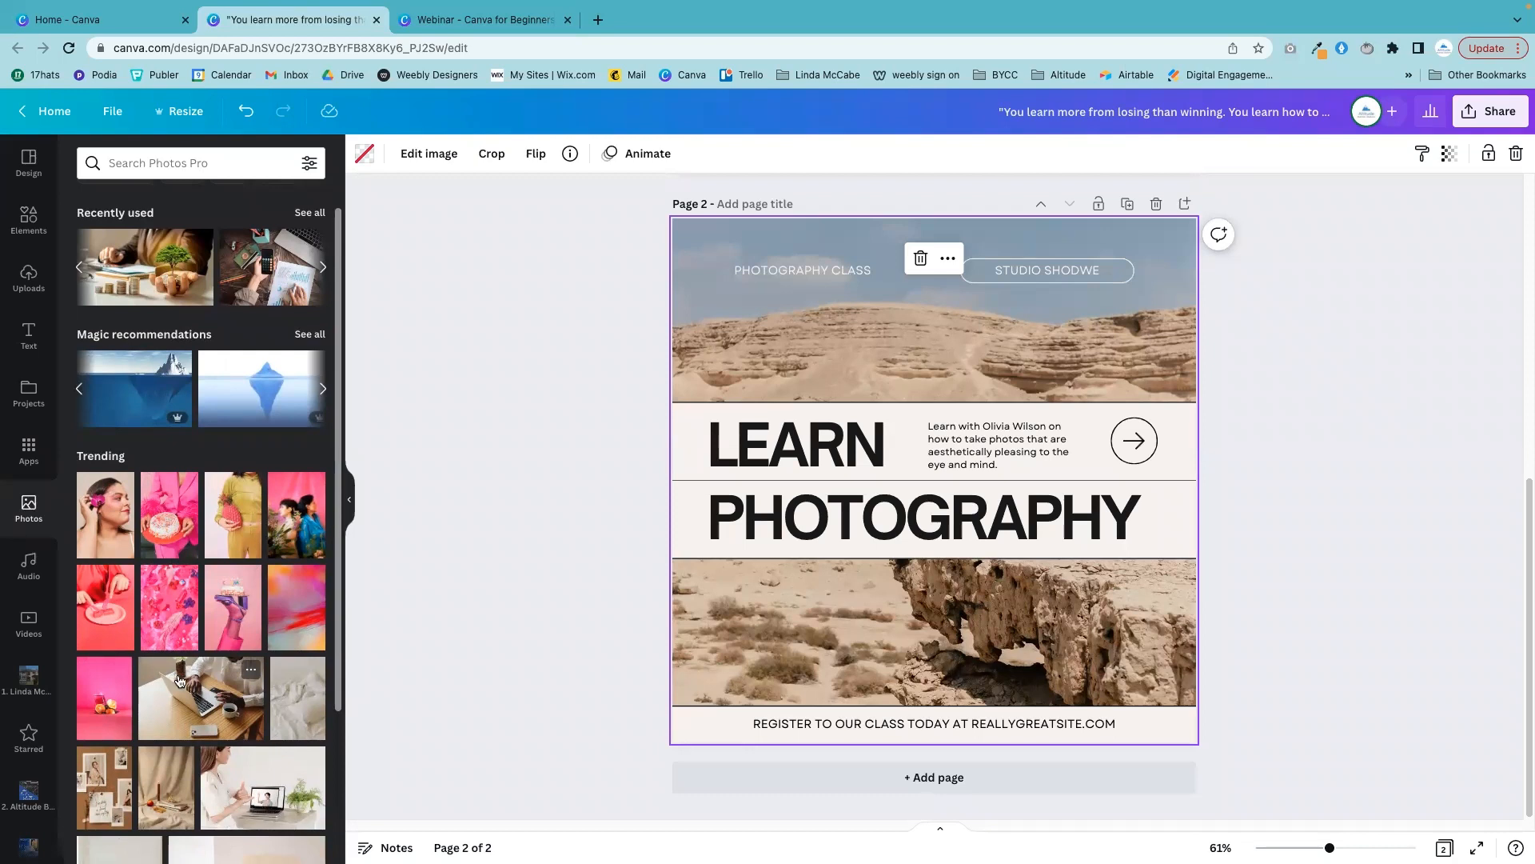
{"action": "scroll", "coordinate": [182, 681], "scroll_direction": "down", "scroll_amount": 4}
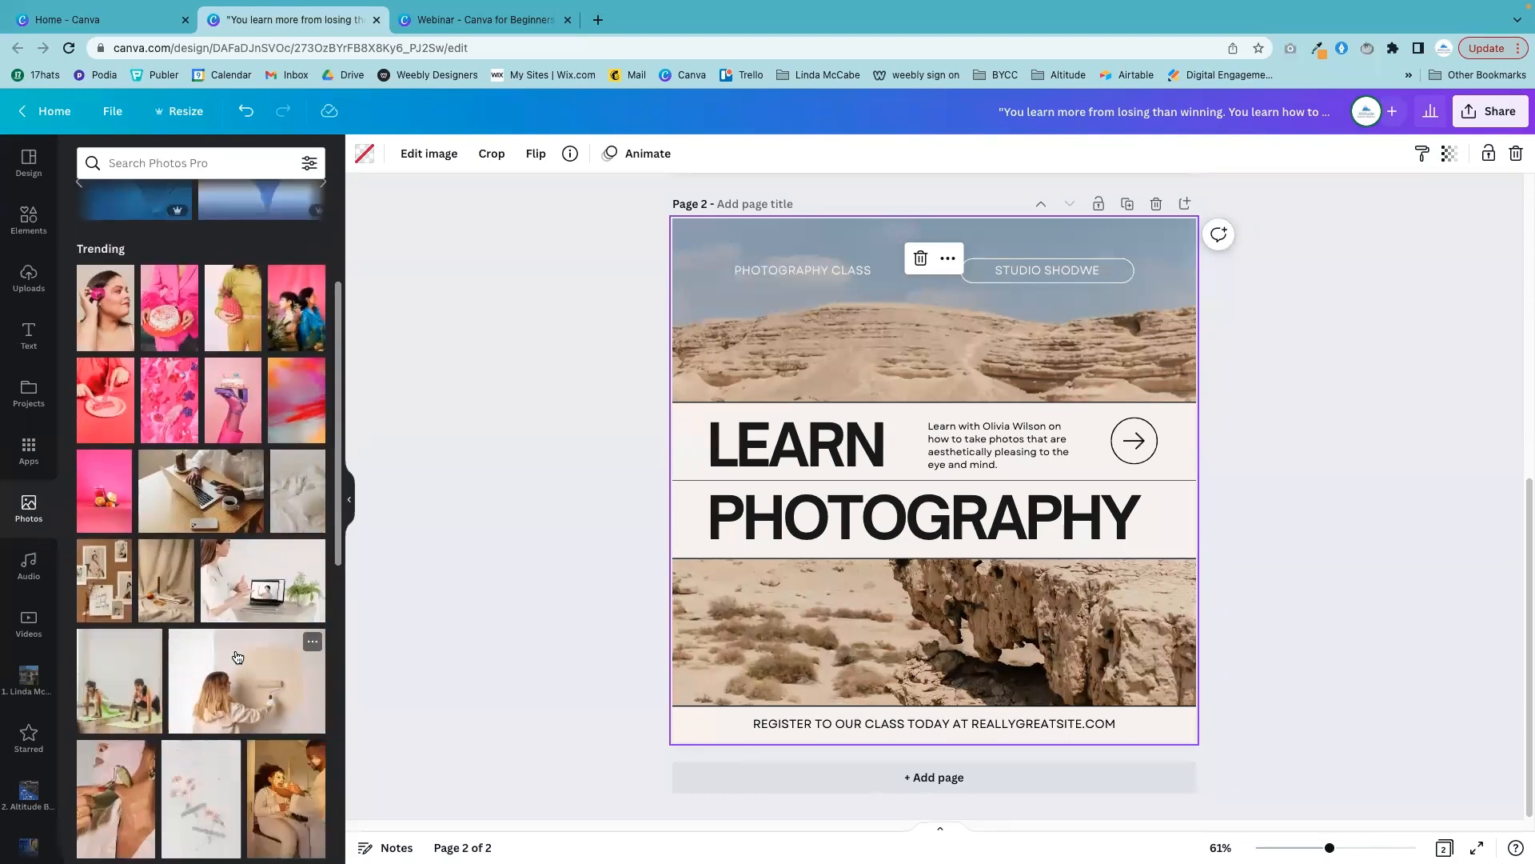
{"action": "scroll", "coordinate": [237, 657], "scroll_direction": "down", "scroll_amount": 4}
{"action": "scroll", "coordinate": [236, 657], "scroll_direction": "down", "scroll_amount": 10}
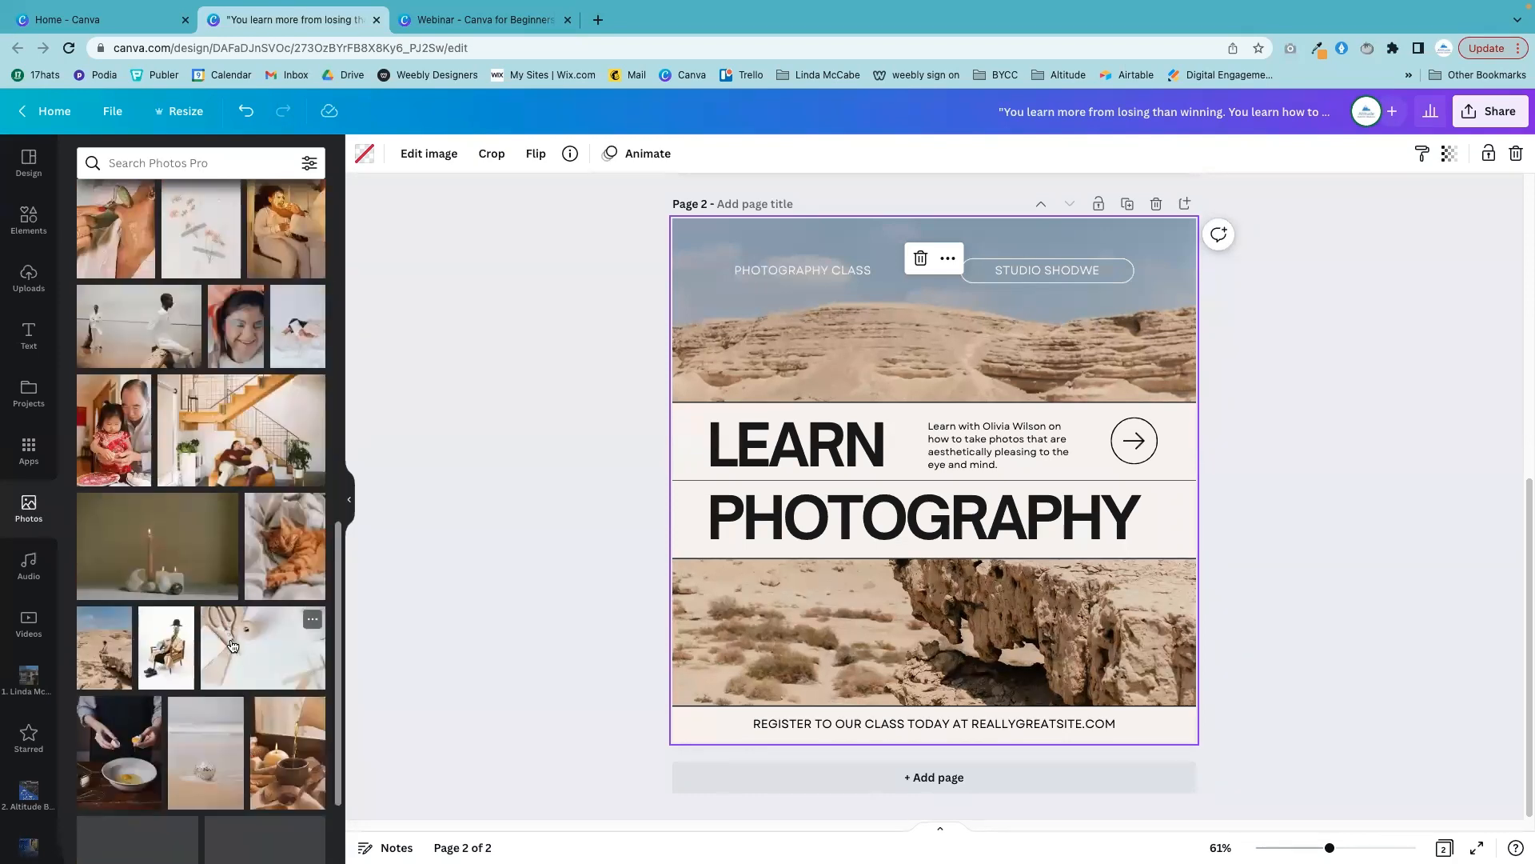
{"action": "scroll", "coordinate": [230, 645], "scroll_direction": "up", "scroll_amount": 15}
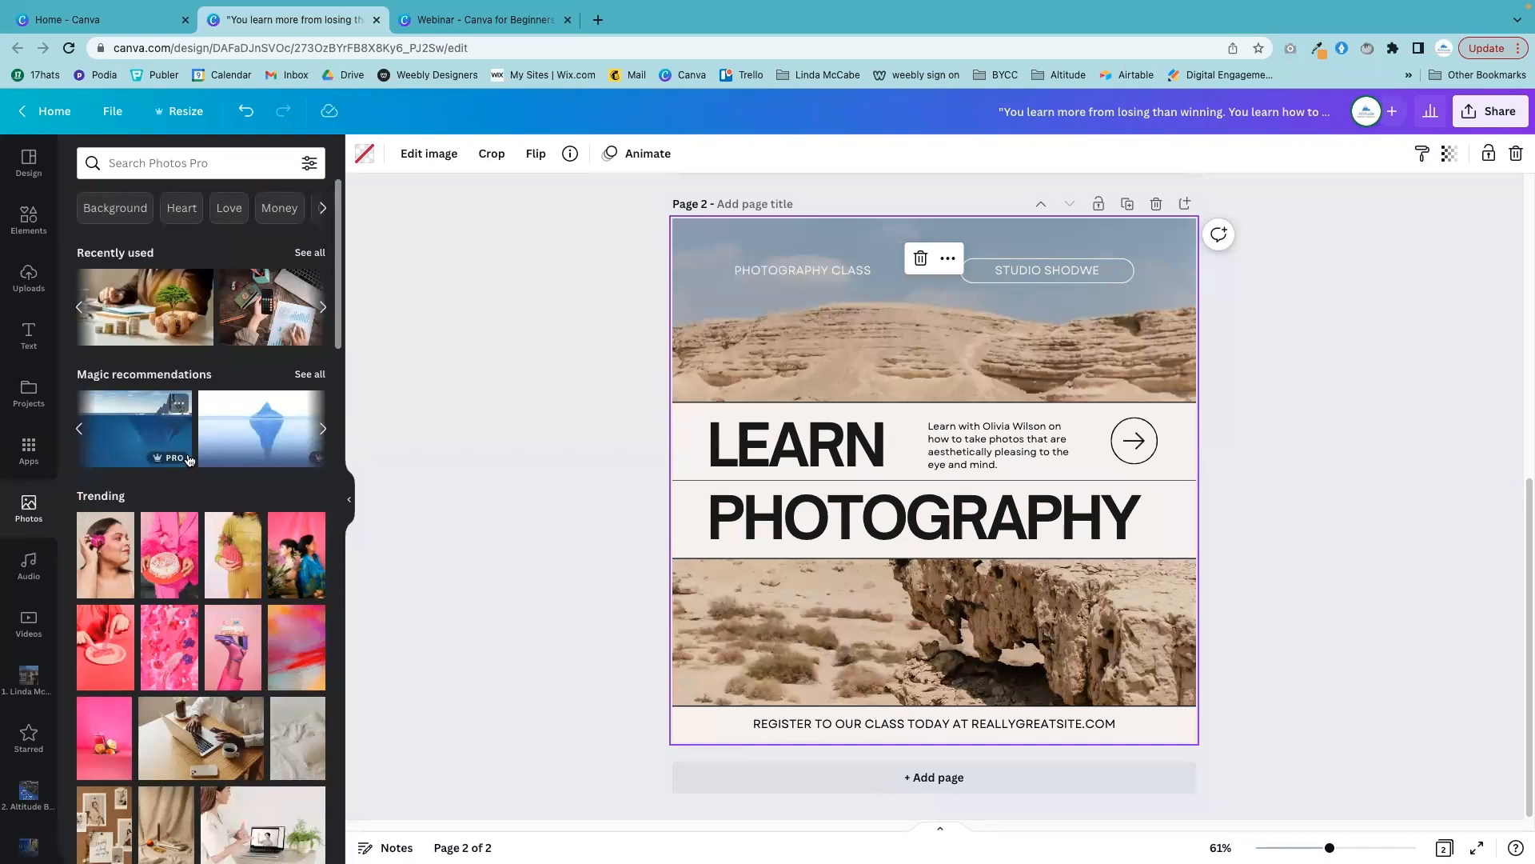
- Search the photo library for "strawberry"
{"action": "left_click", "coordinate": [134, 162]}
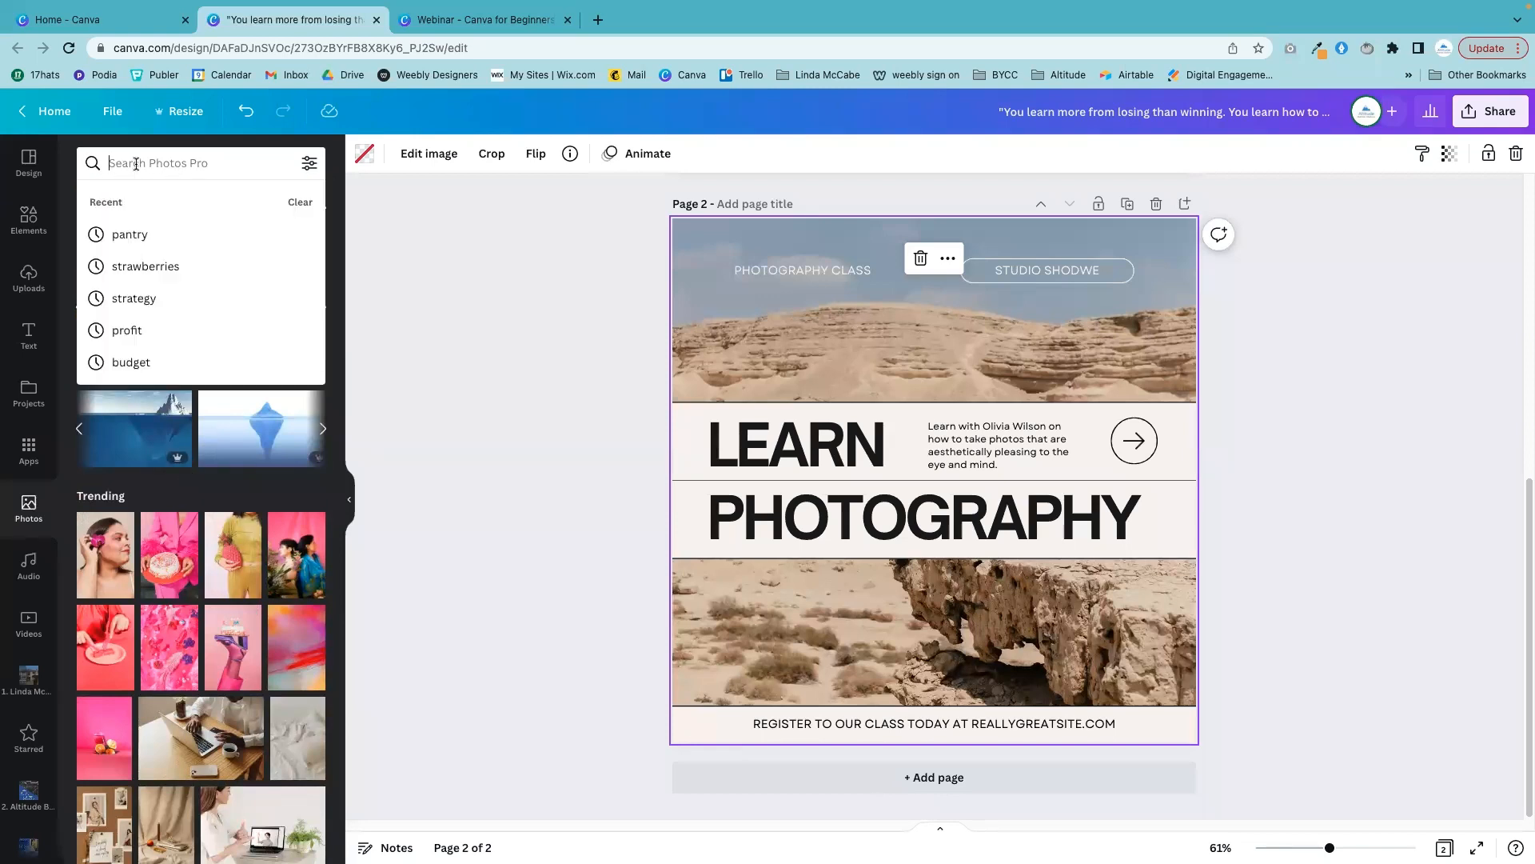
{"action": "type", "text": "st"}
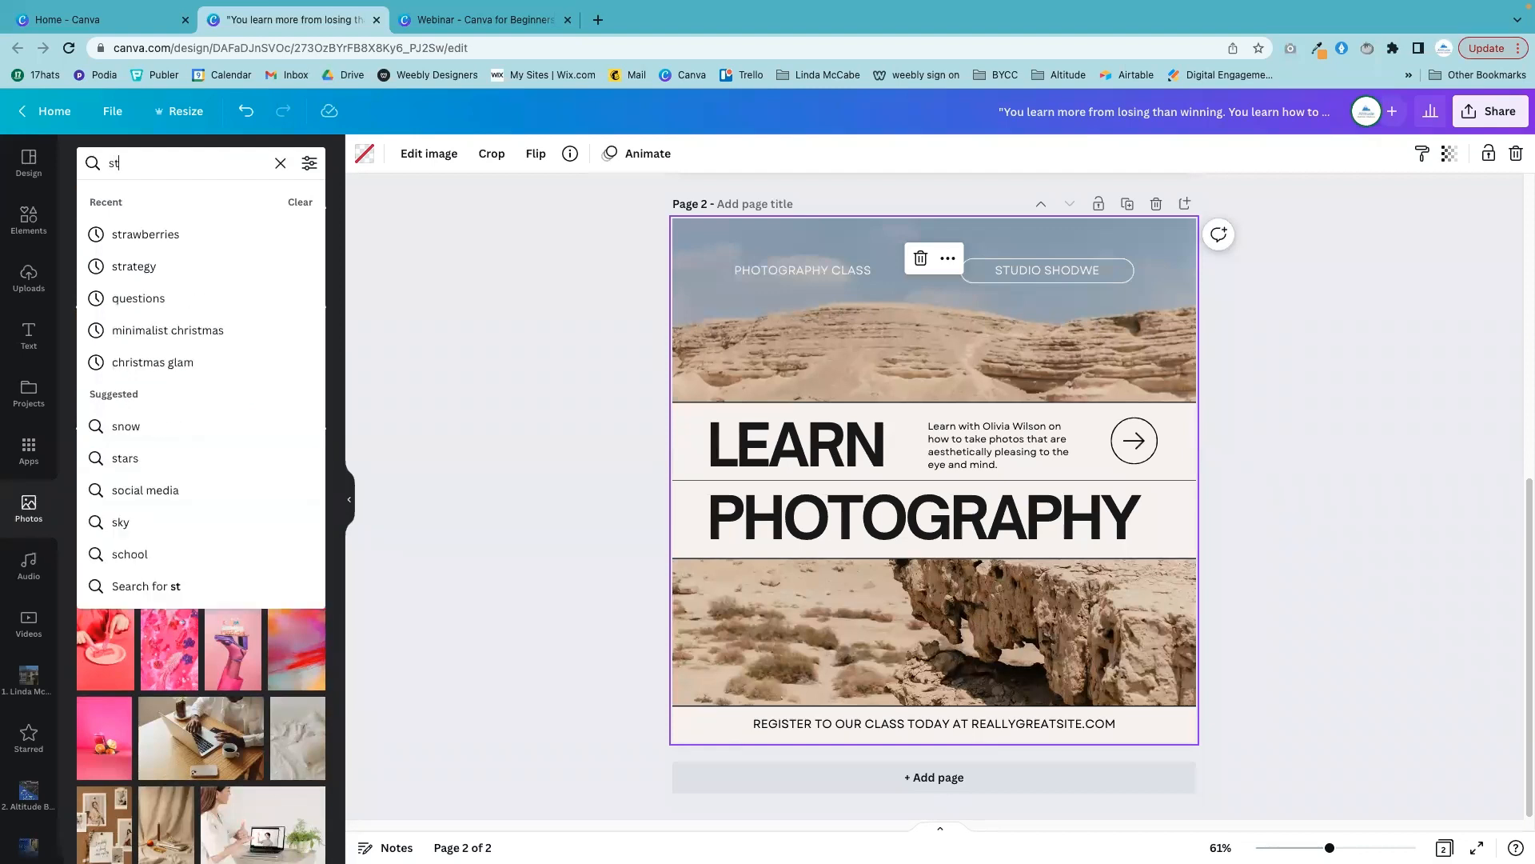
{"action": "type", "text": "rawberryt"}
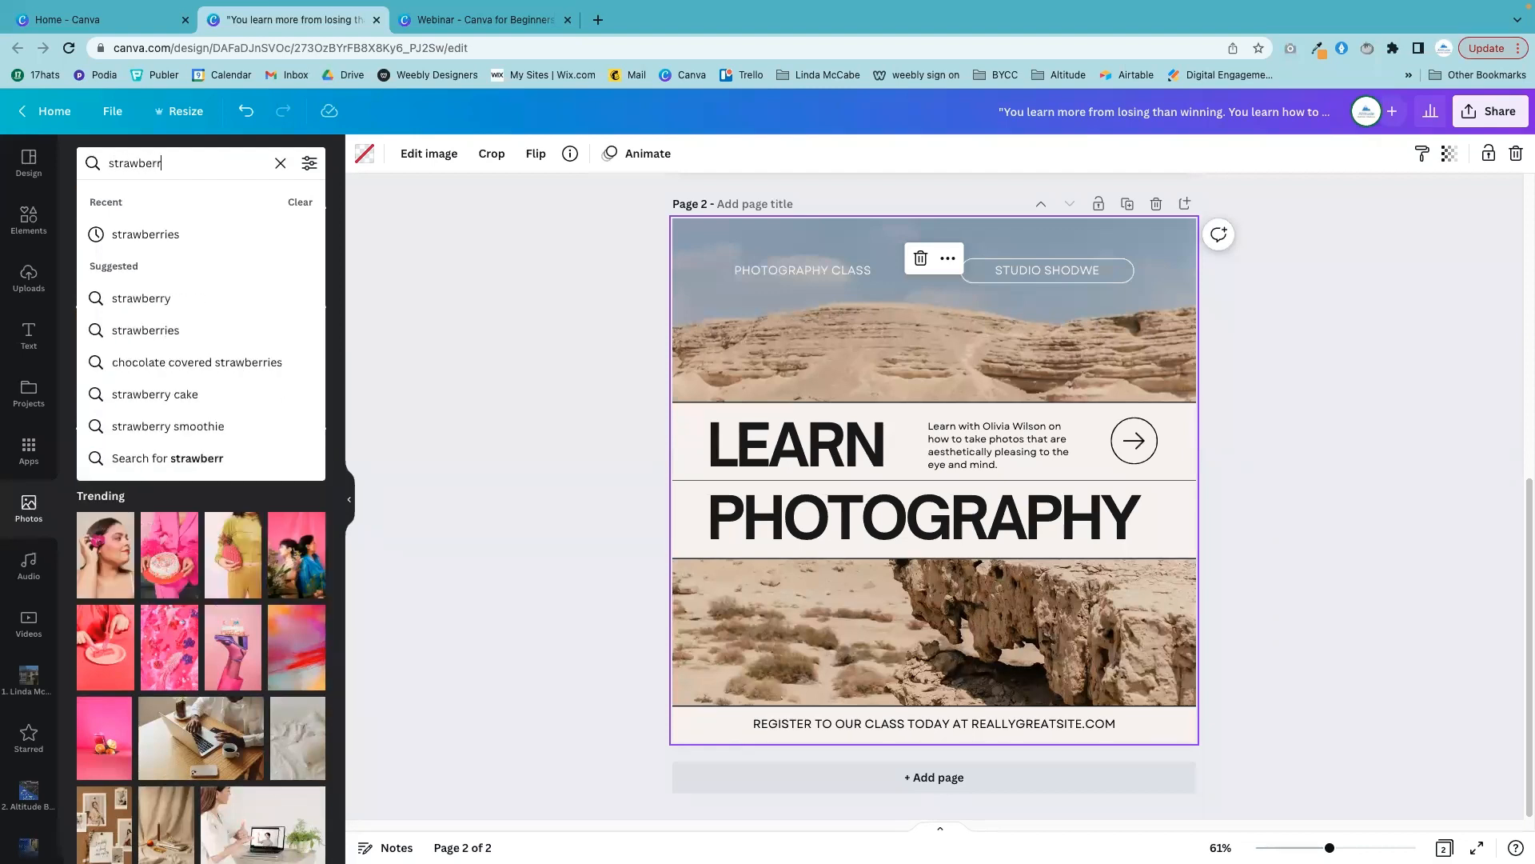
{"action": "key", "text": "Return"}
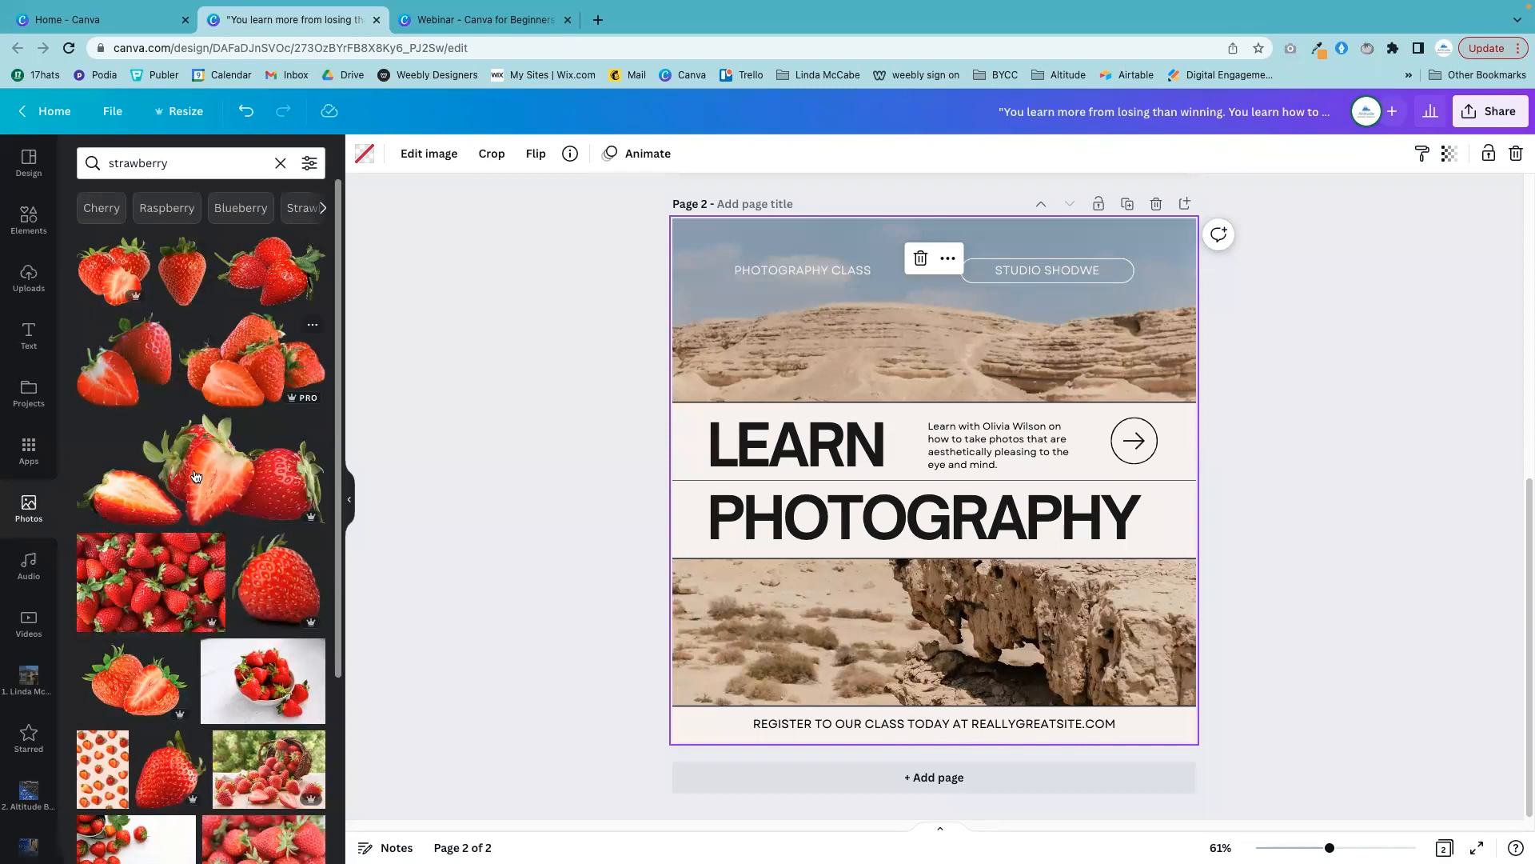
- Filter the strawberry photos to square orientation and free price
{"action": "left_click", "coordinate": [307, 166]}
{"action": "left_click", "coordinate": [307, 165]}
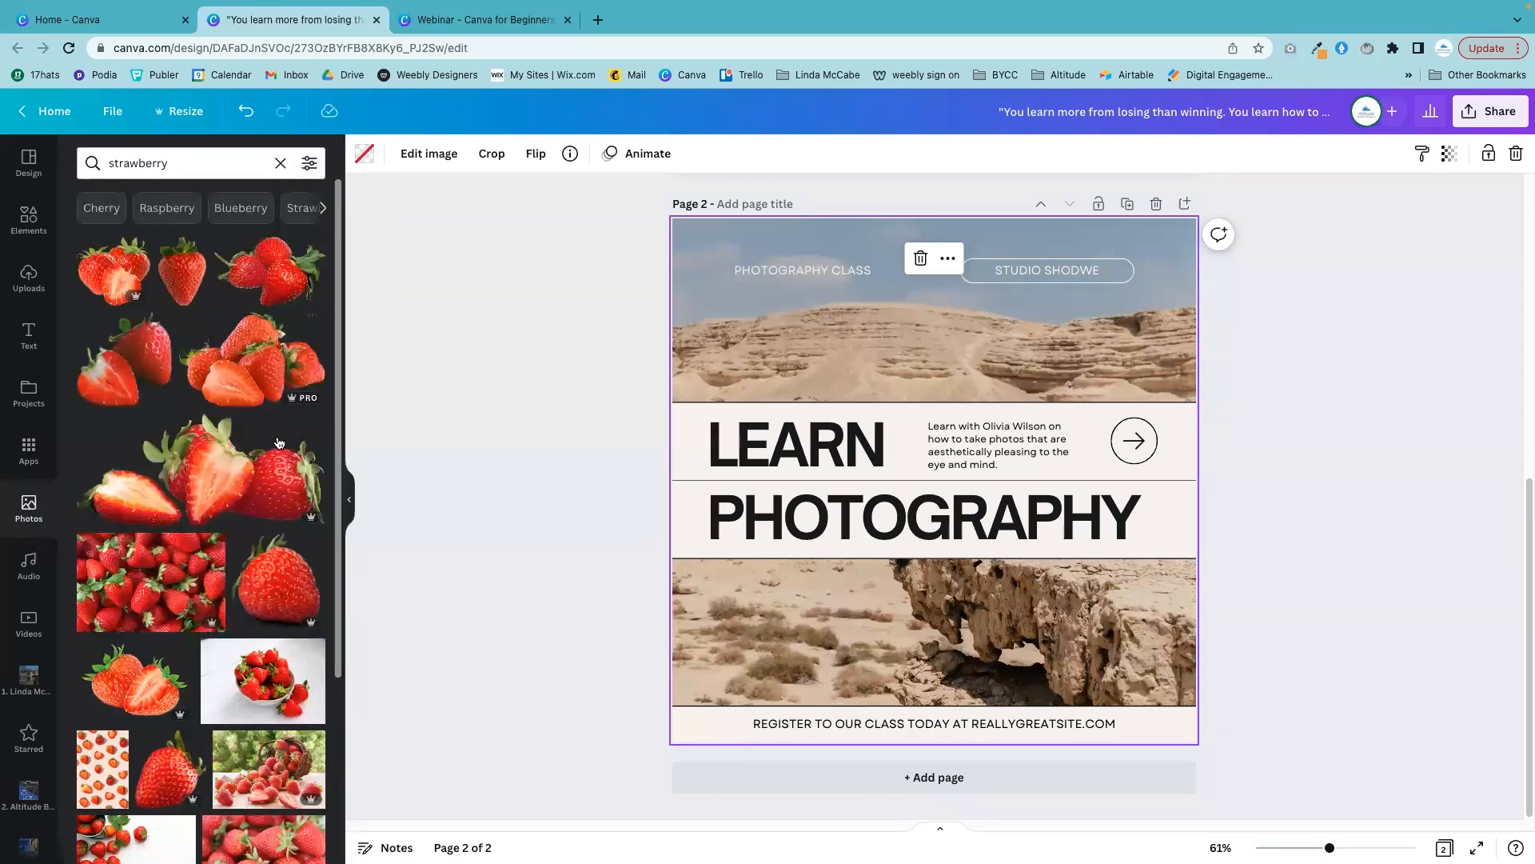
{"action": "left_click", "coordinate": [311, 166]}
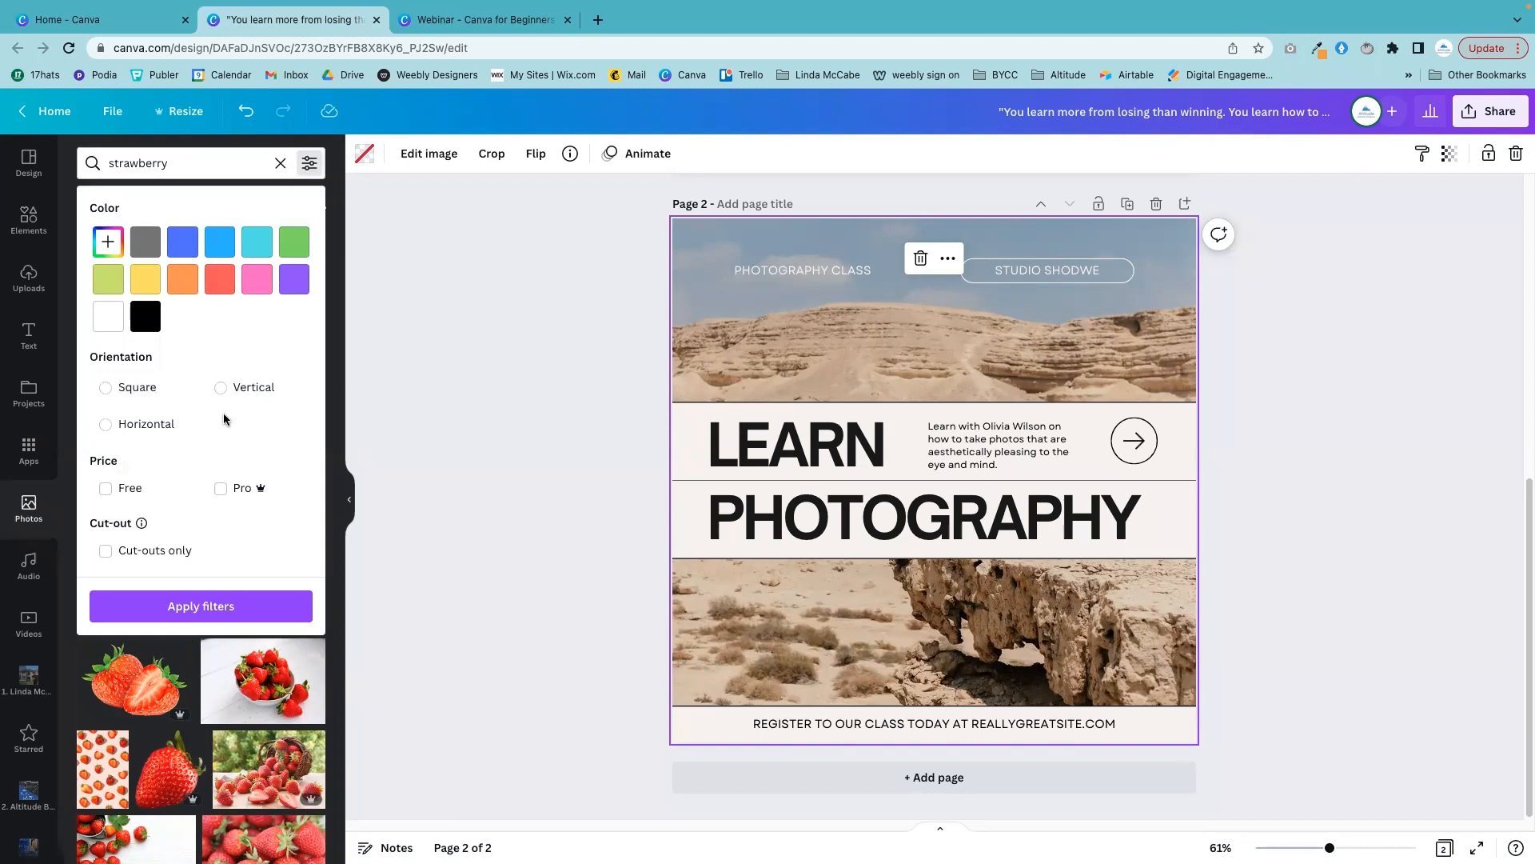
{"action": "left_click", "coordinate": [109, 391]}
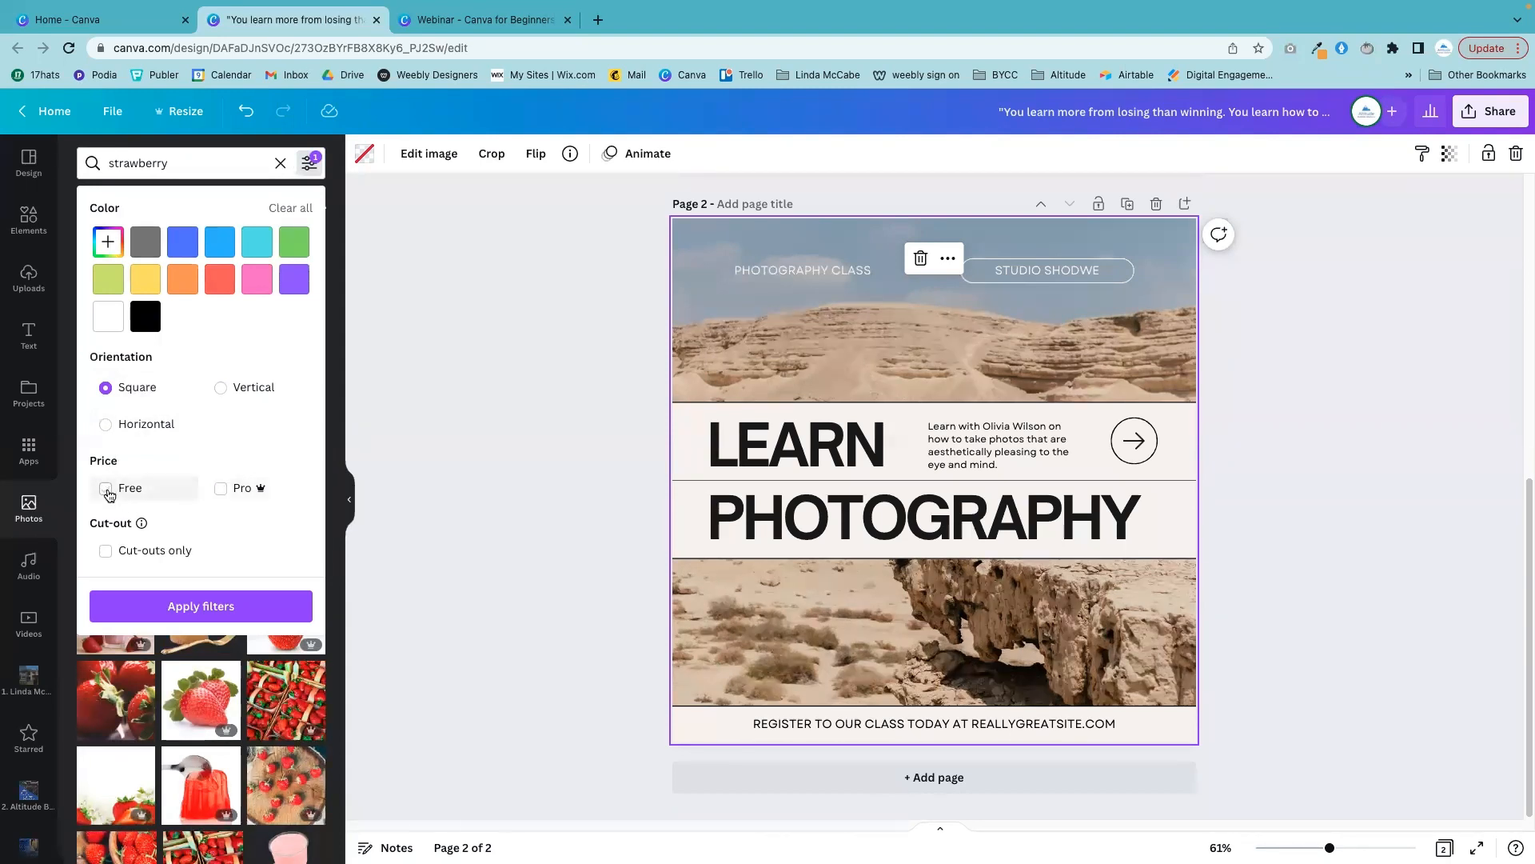
{"action": "left_click", "coordinate": [106, 489]}
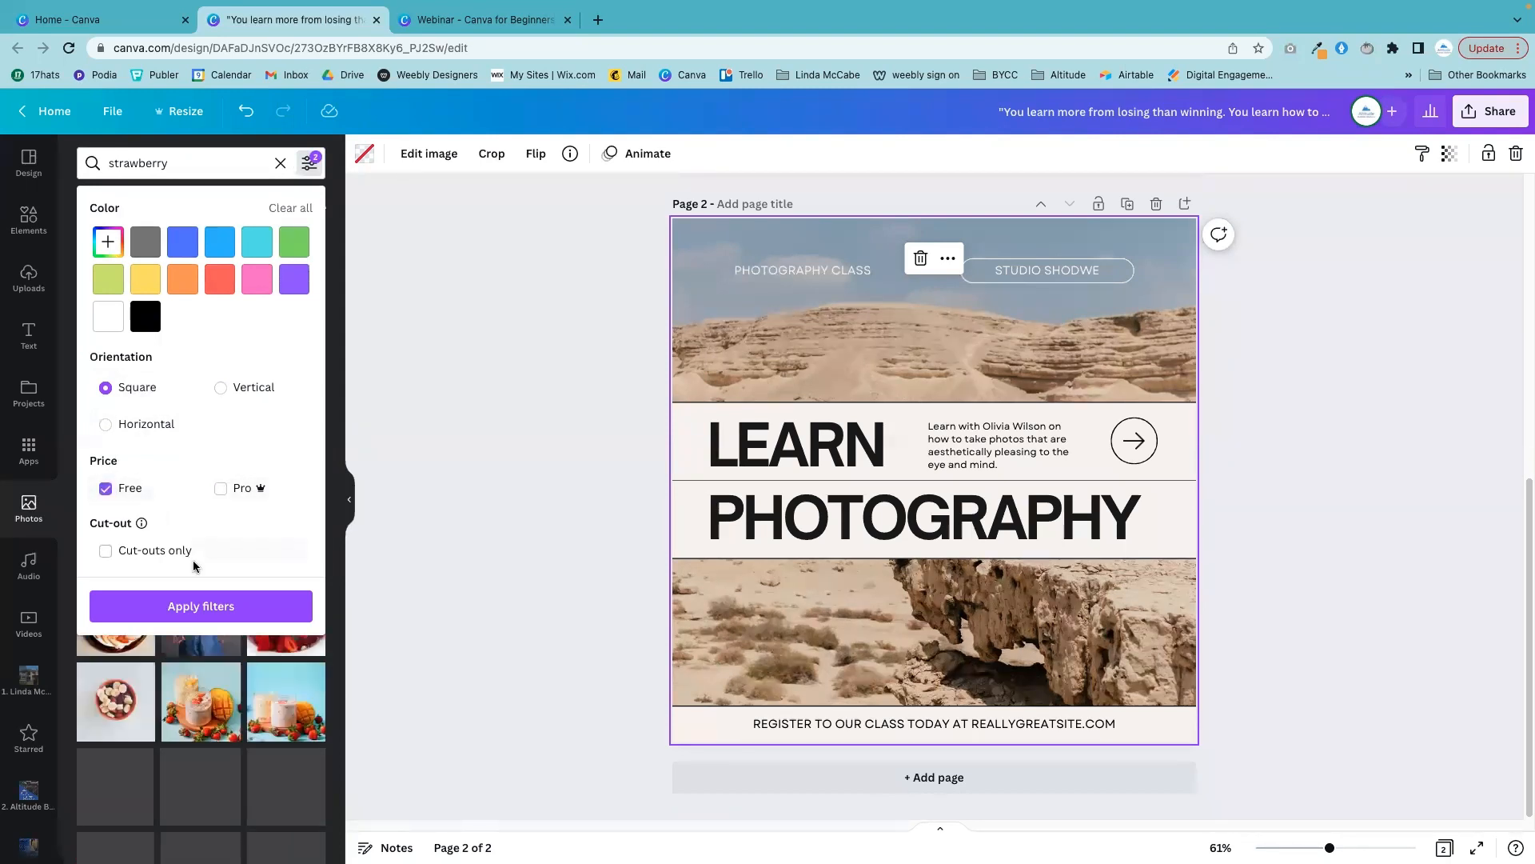
{"action": "left_click", "coordinate": [197, 607]}
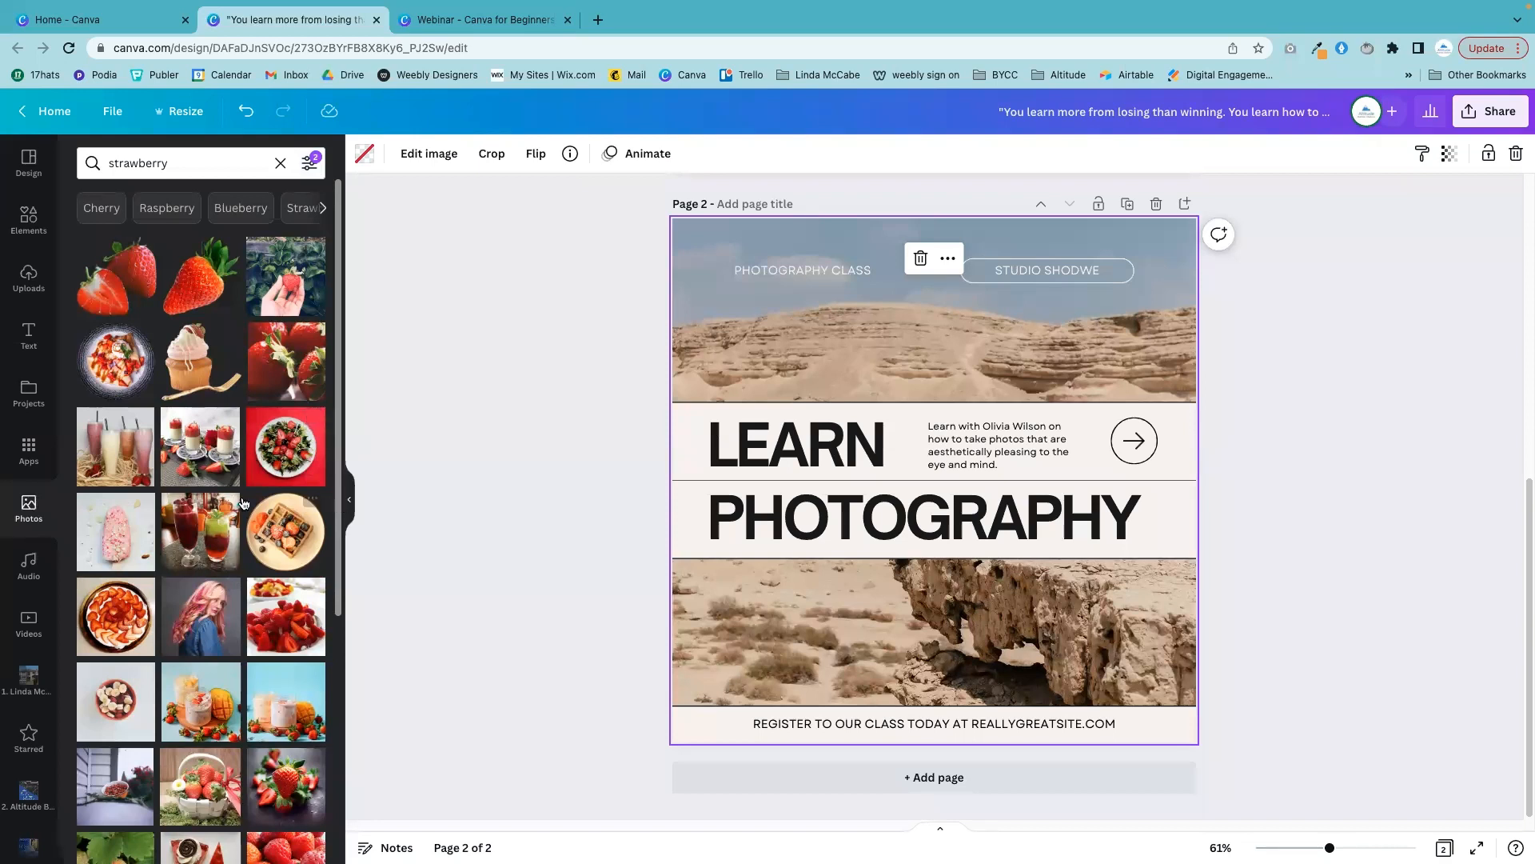
- Replace the desert background photo on page 2 with the photo of tightly packed red strawberries from the search results
{"action": "scroll", "coordinate": [256, 590], "scroll_direction": "down", "scroll_amount": 1}
{"action": "scroll", "coordinate": [256, 590], "scroll_direction": "down", "scroll_amount": 5}
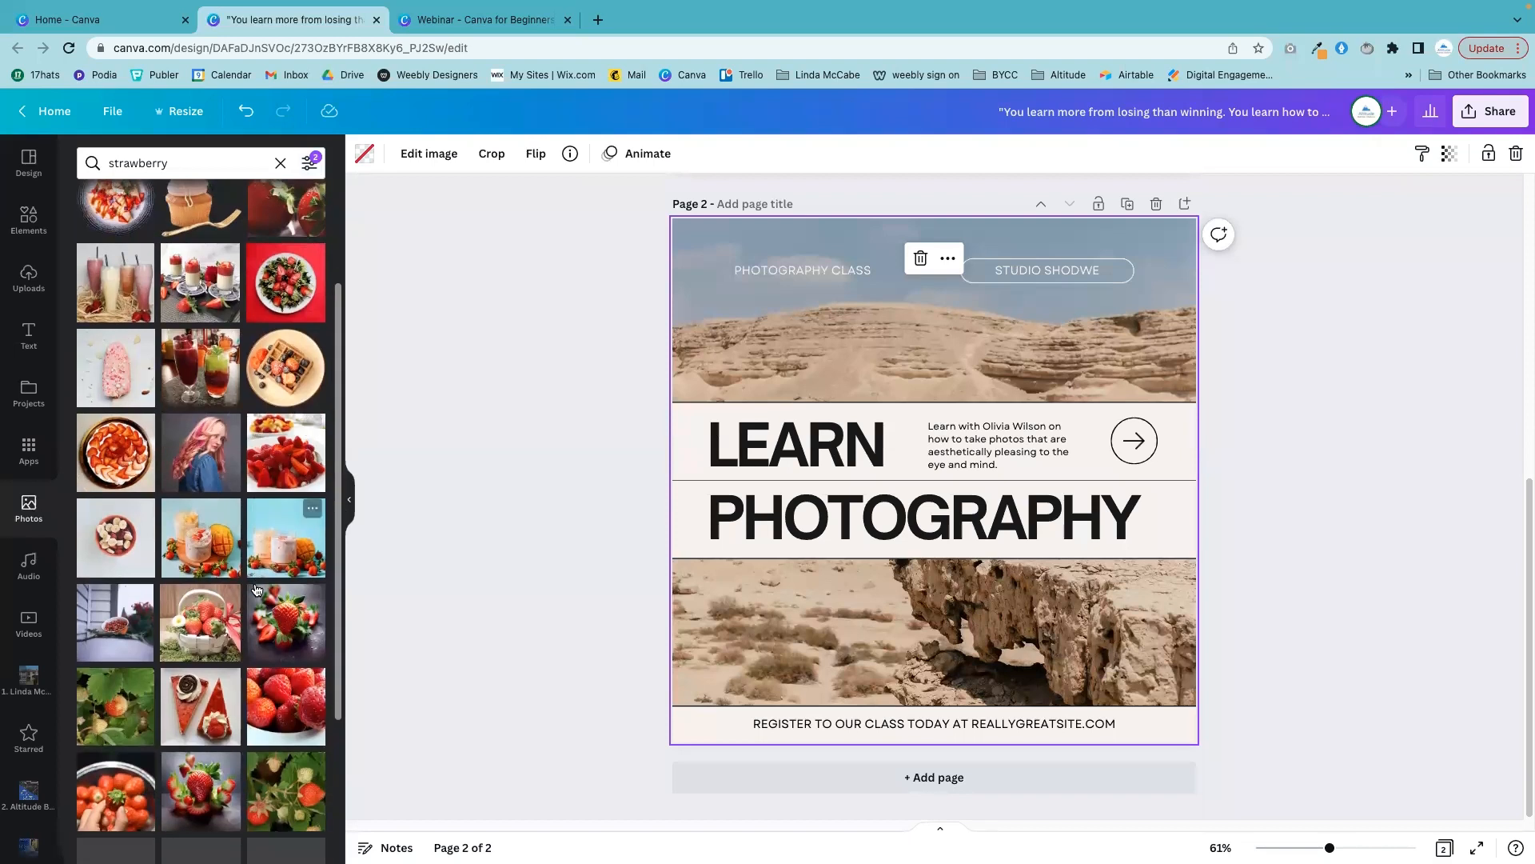
{"action": "scroll", "coordinate": [256, 592], "scroll_direction": "down", "scroll_amount": 5}
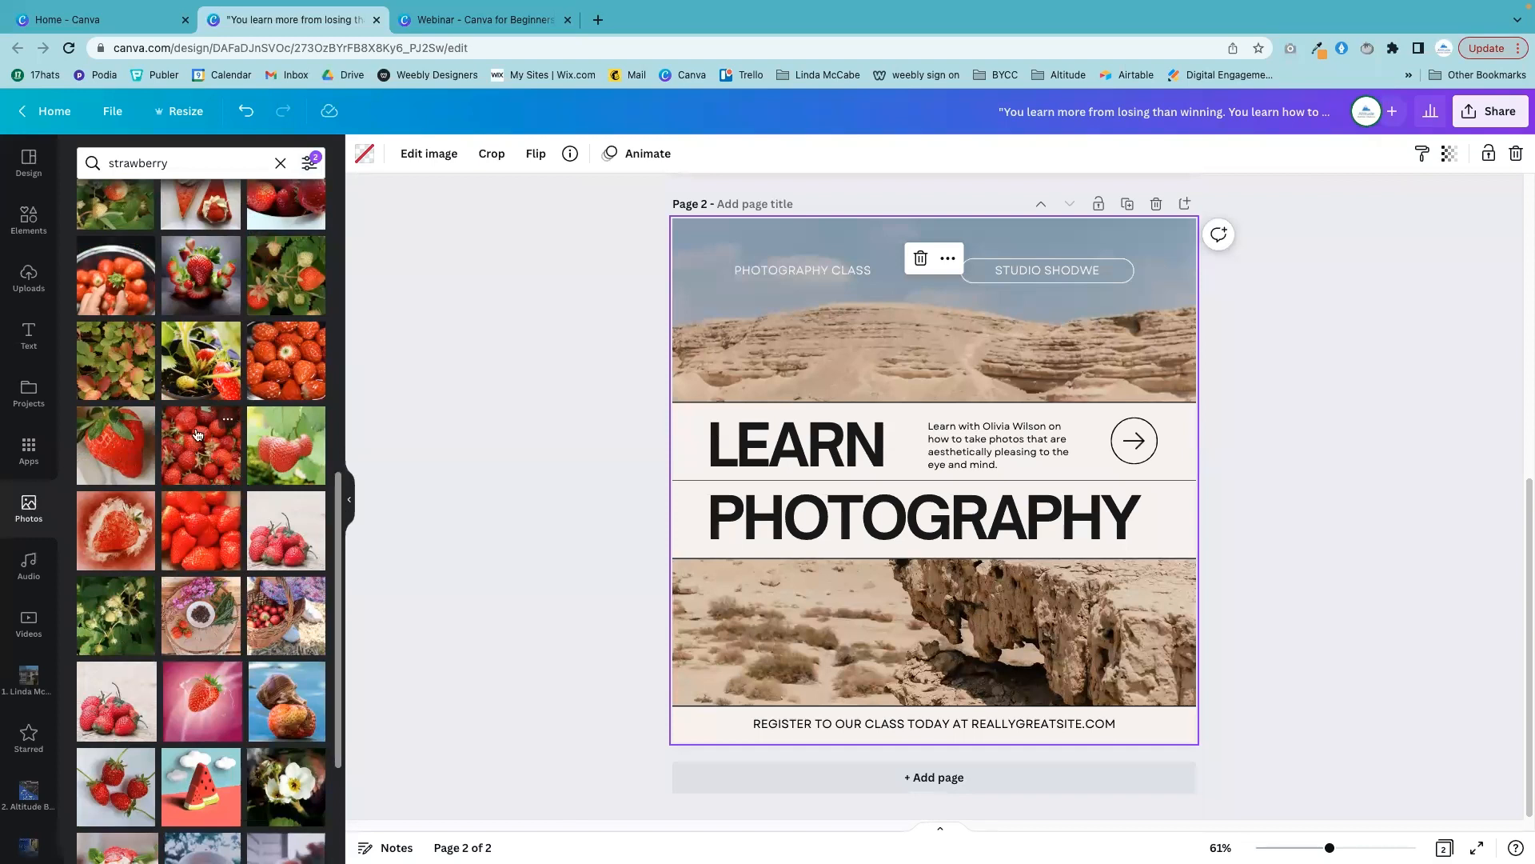
{"action": "left_click_drag", "start_coordinate": [196, 450], "coordinate": [617, 354]}
{"action": "left_click_drag", "start_coordinate": [649, 340], "coordinate": [684, 335]}
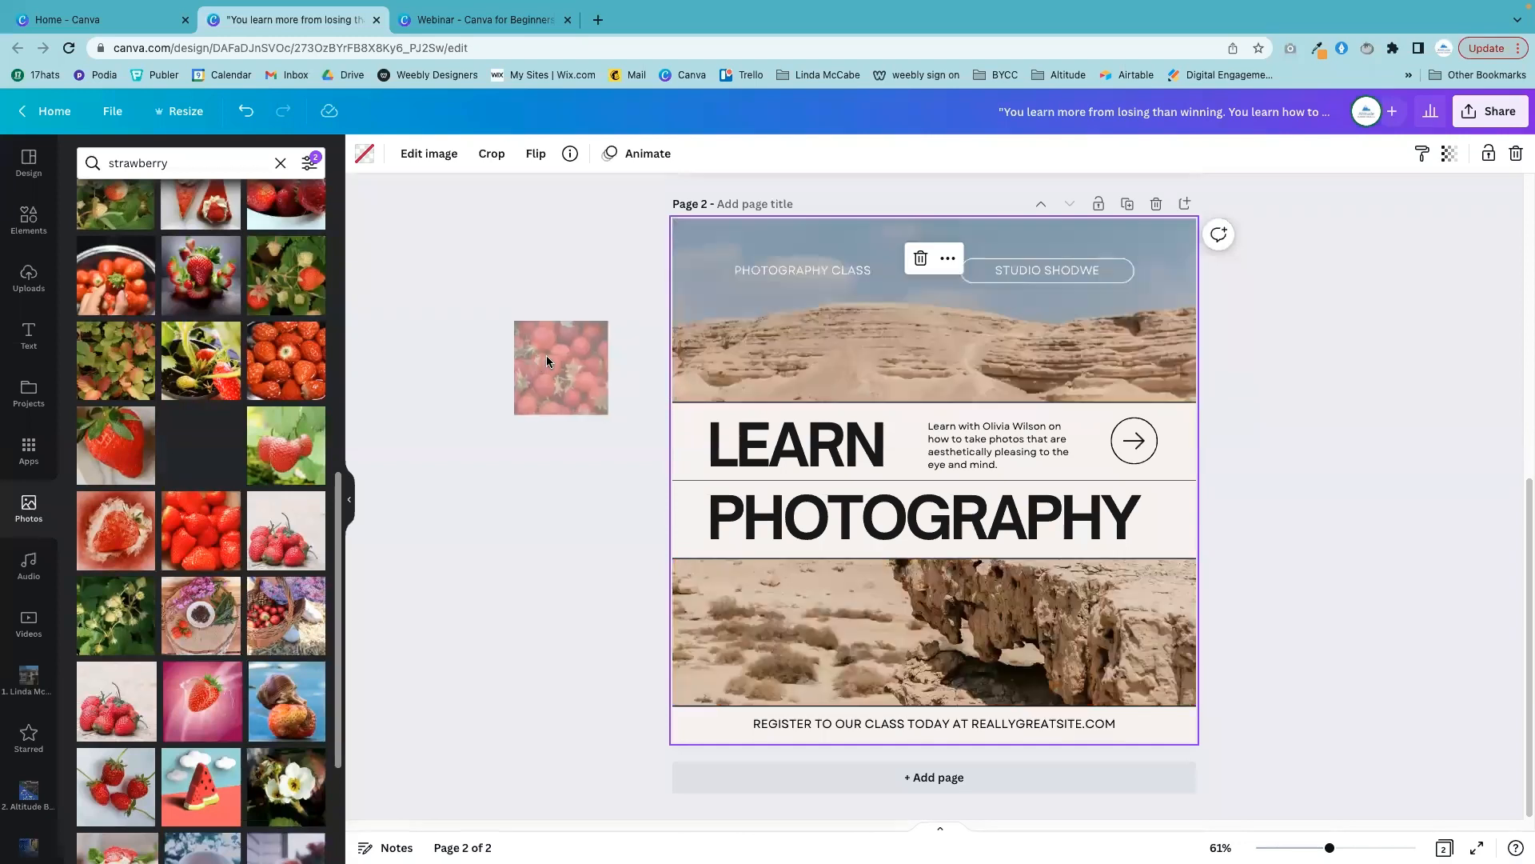
{"action": "left_click_drag", "start_coordinate": [546, 355], "coordinate": [686, 336]}
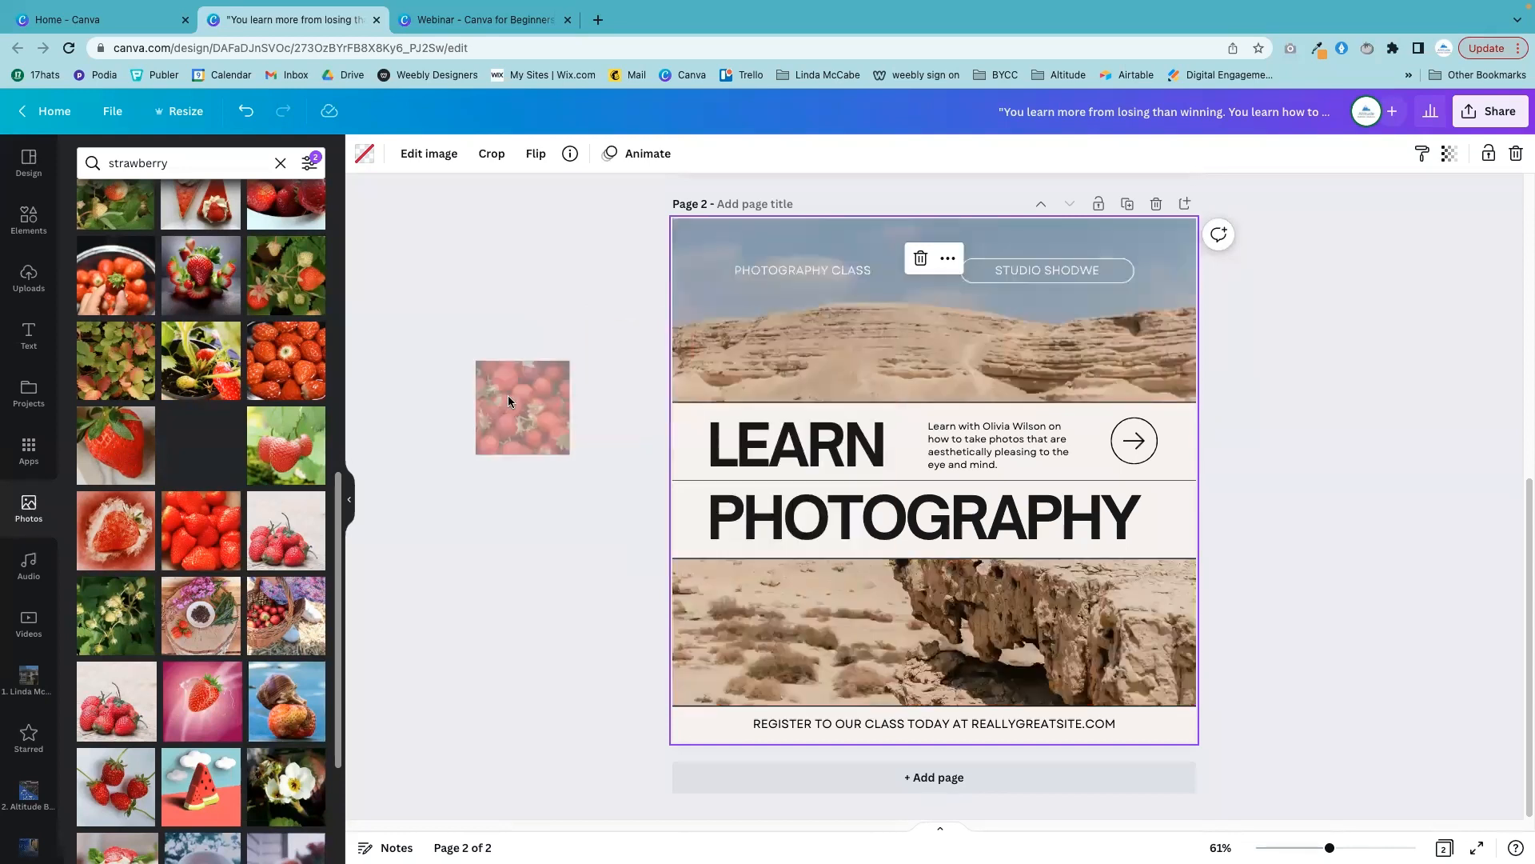
{"action": "left_click_drag", "start_coordinate": [507, 395], "coordinate": [686, 348]}
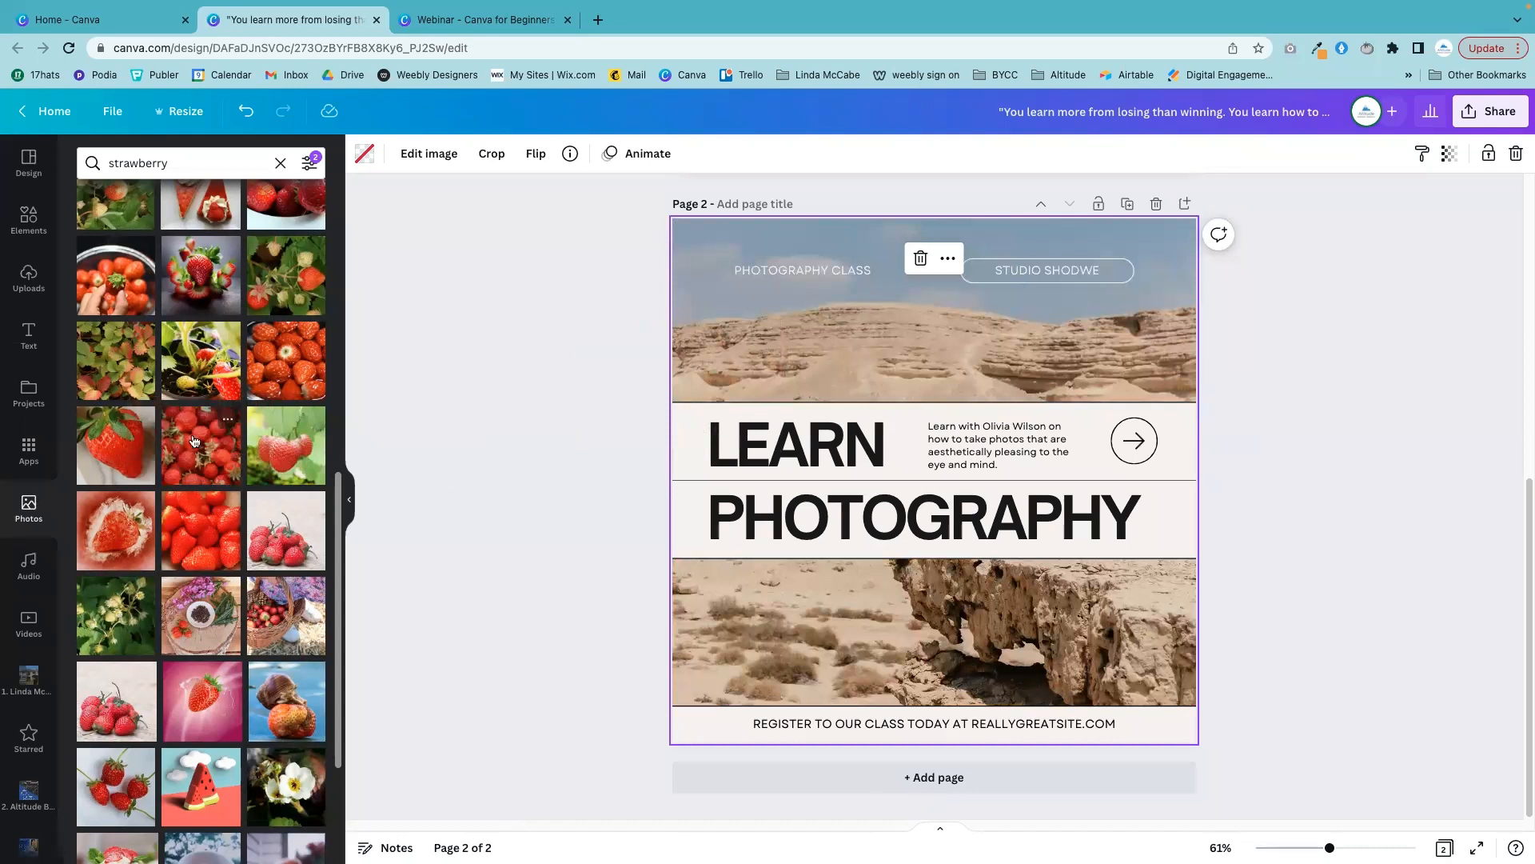
{"action": "left_click_drag", "start_coordinate": [202, 536], "coordinate": [392, 452]}
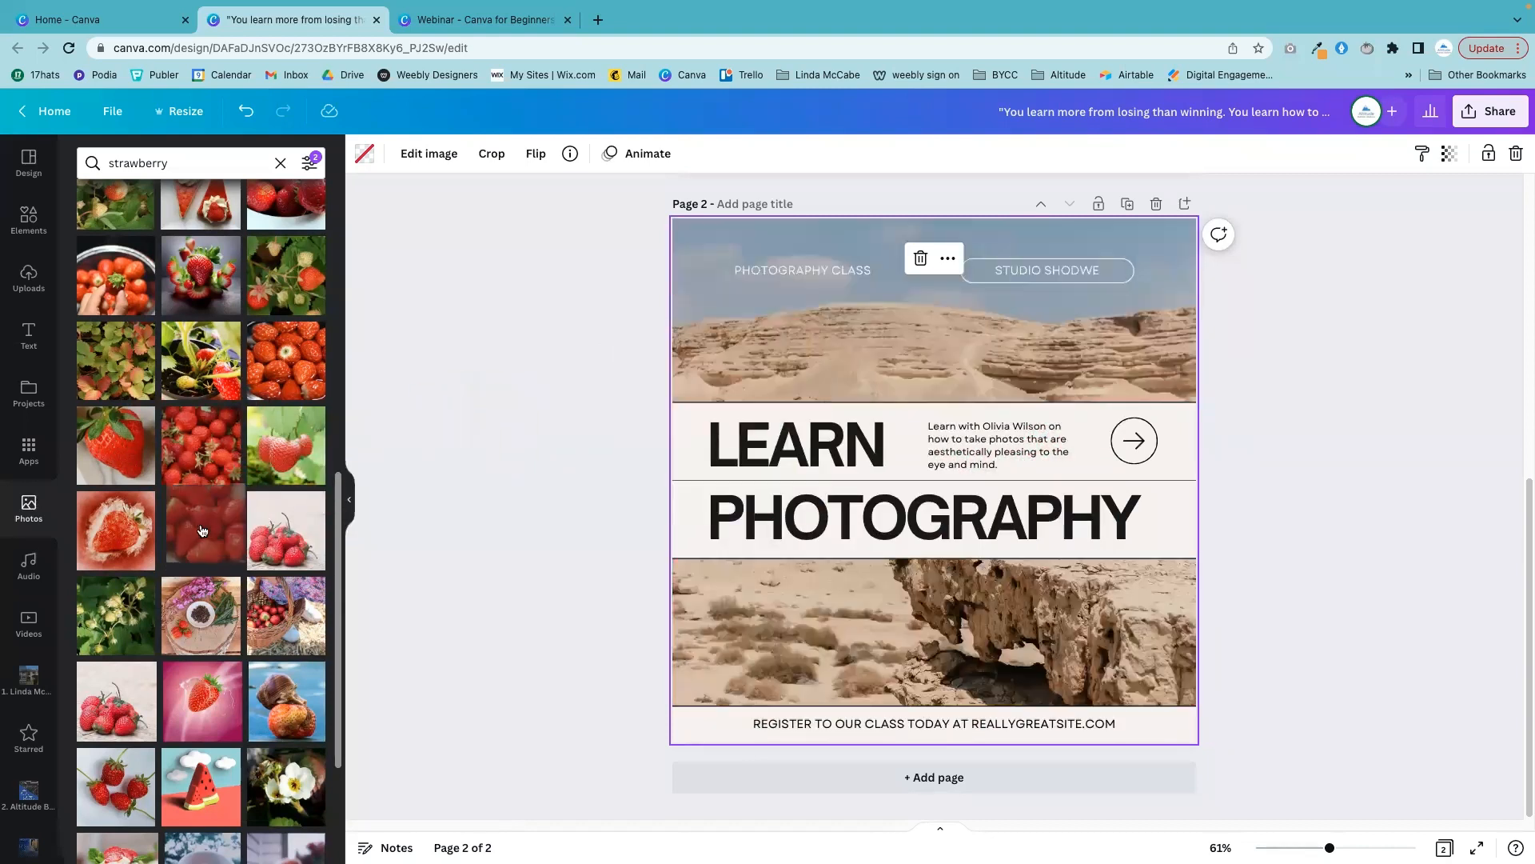
{"action": "left_click_drag", "start_coordinate": [280, 447], "coordinate": [388, 432]}
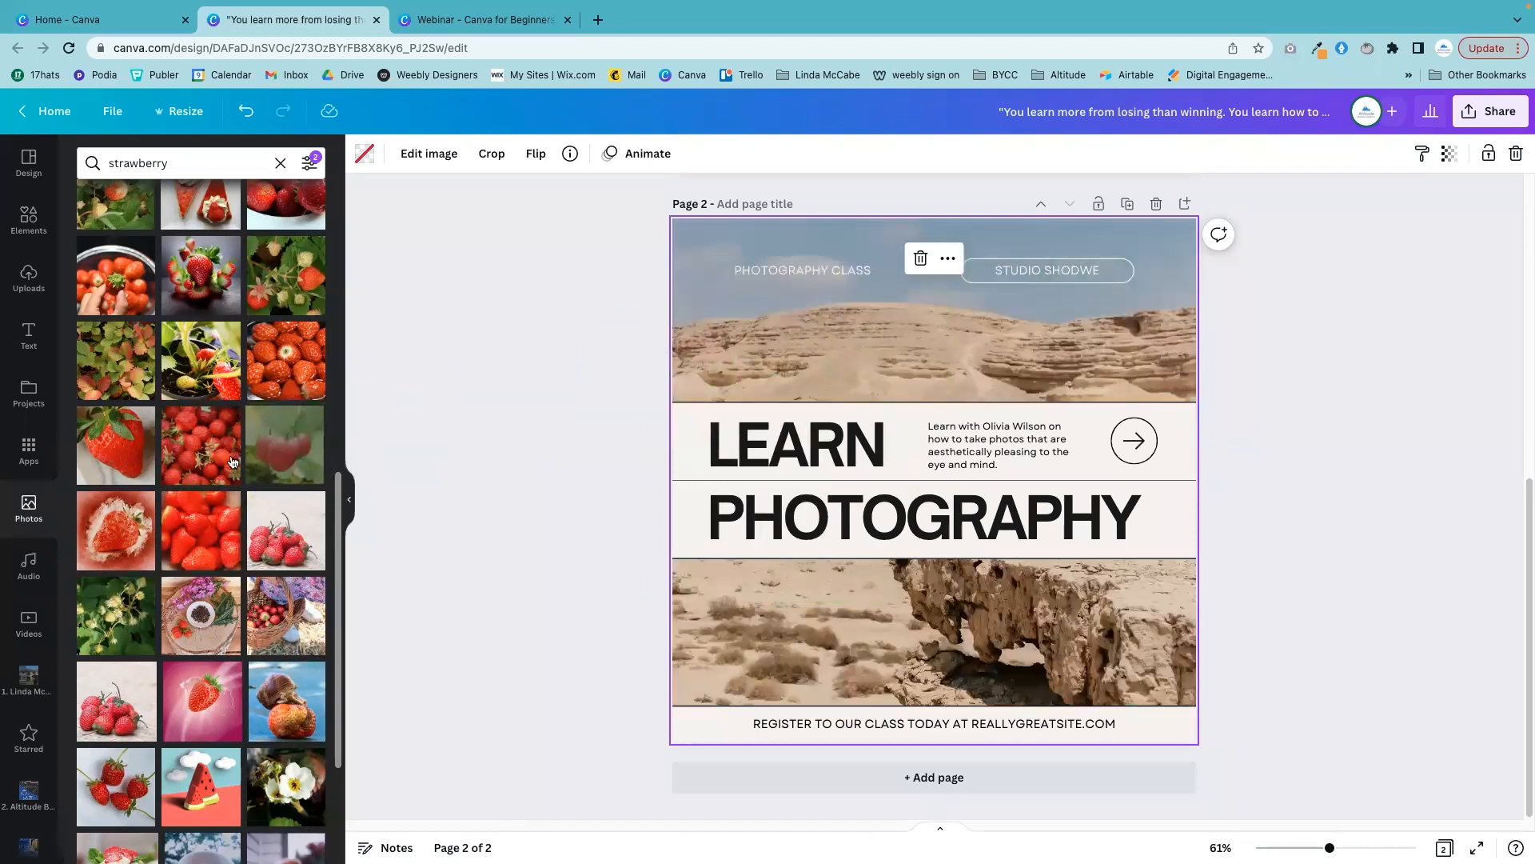
{"action": "left_click_drag", "start_coordinate": [192, 450], "coordinate": [692, 346]}
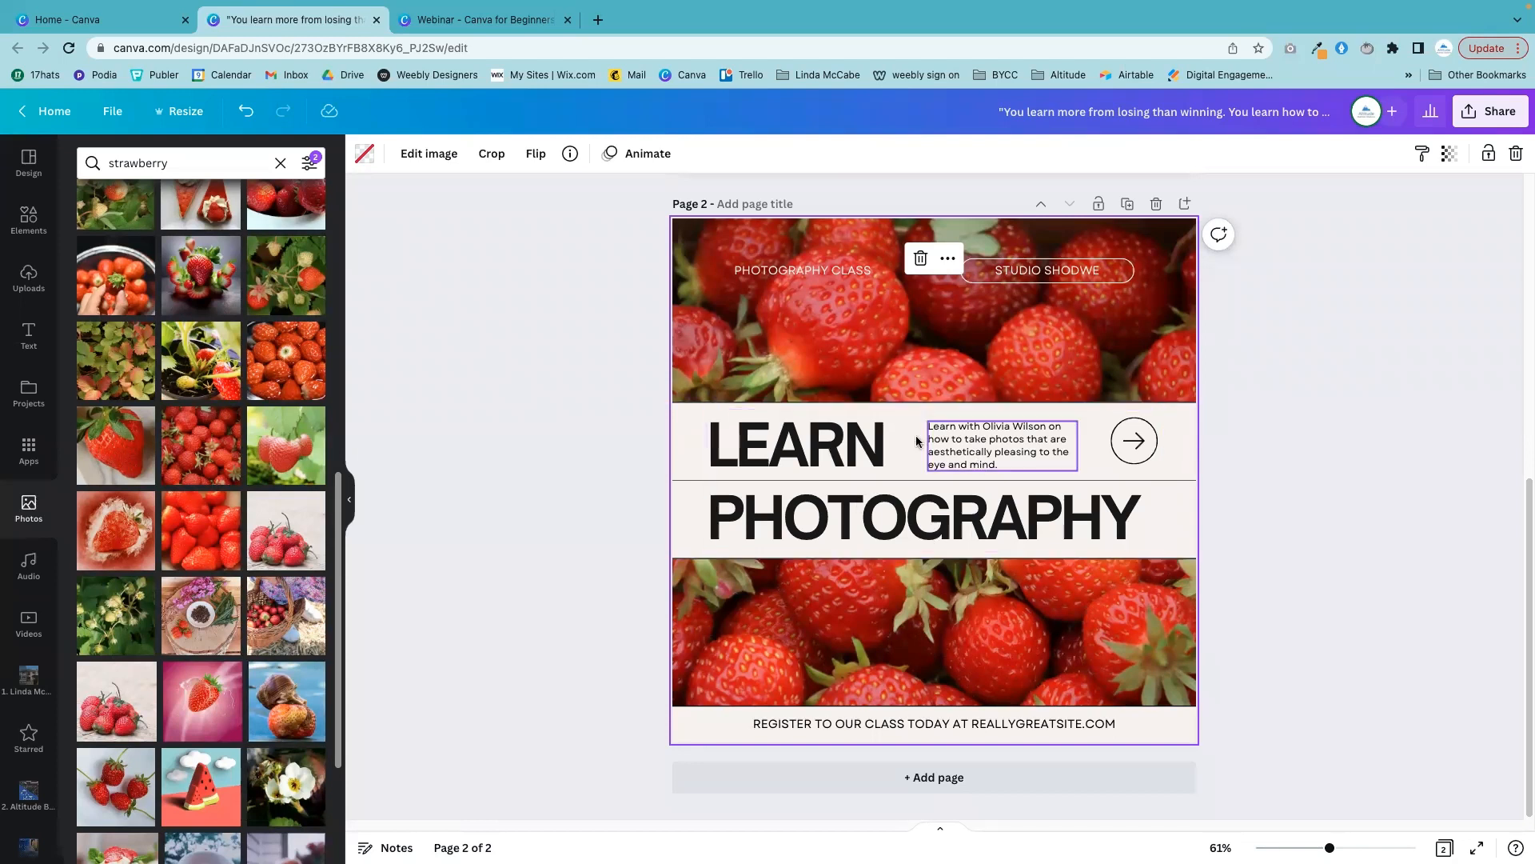
{"action": "left_click", "coordinate": [790, 453]}
{"action": "left_click", "coordinate": [740, 440]}
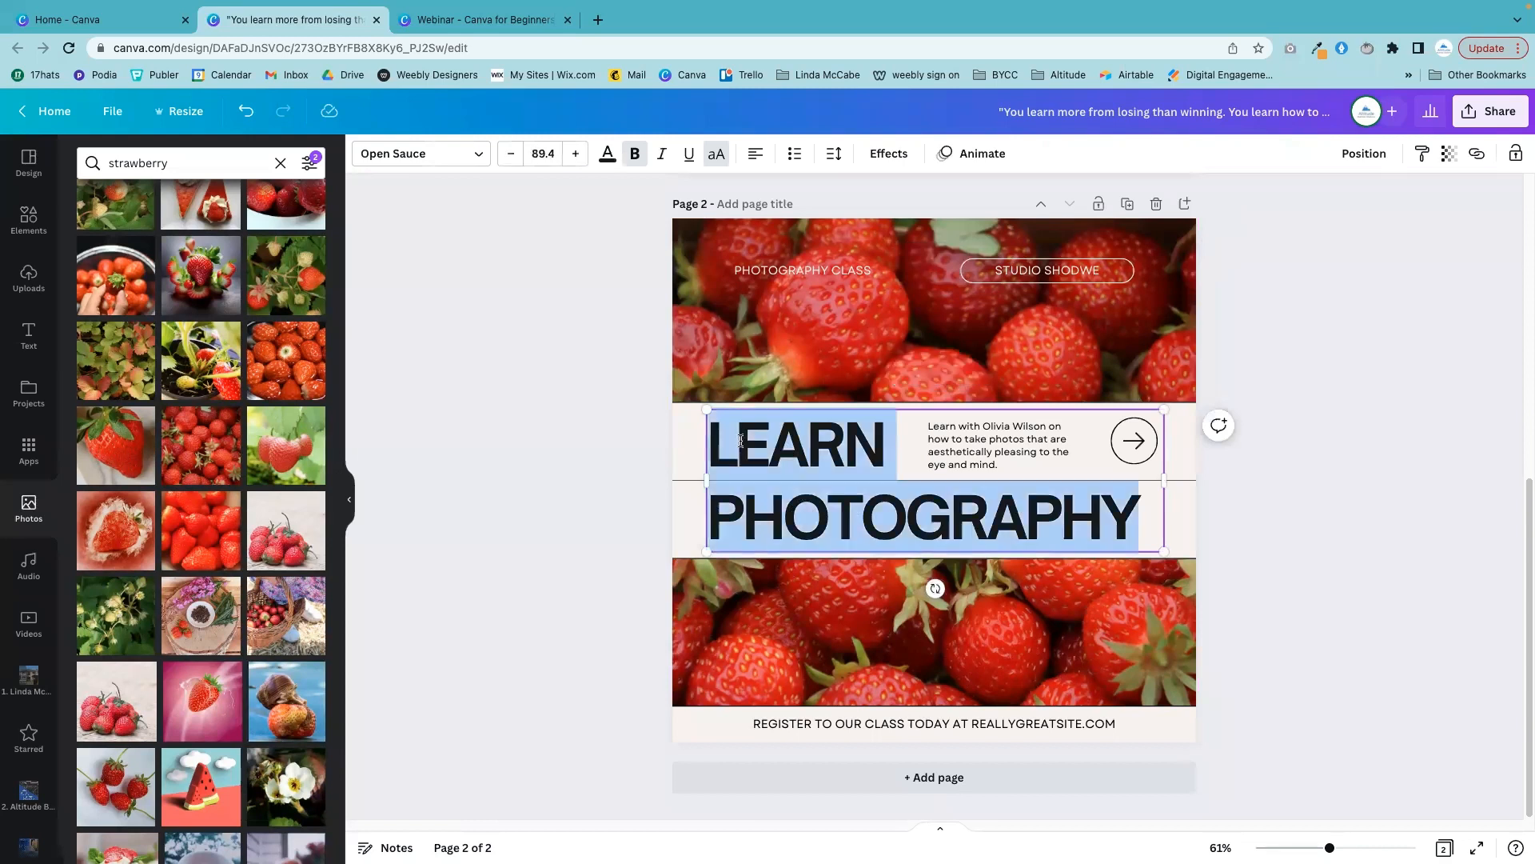
{"action": "left_click", "coordinate": [1282, 531]}
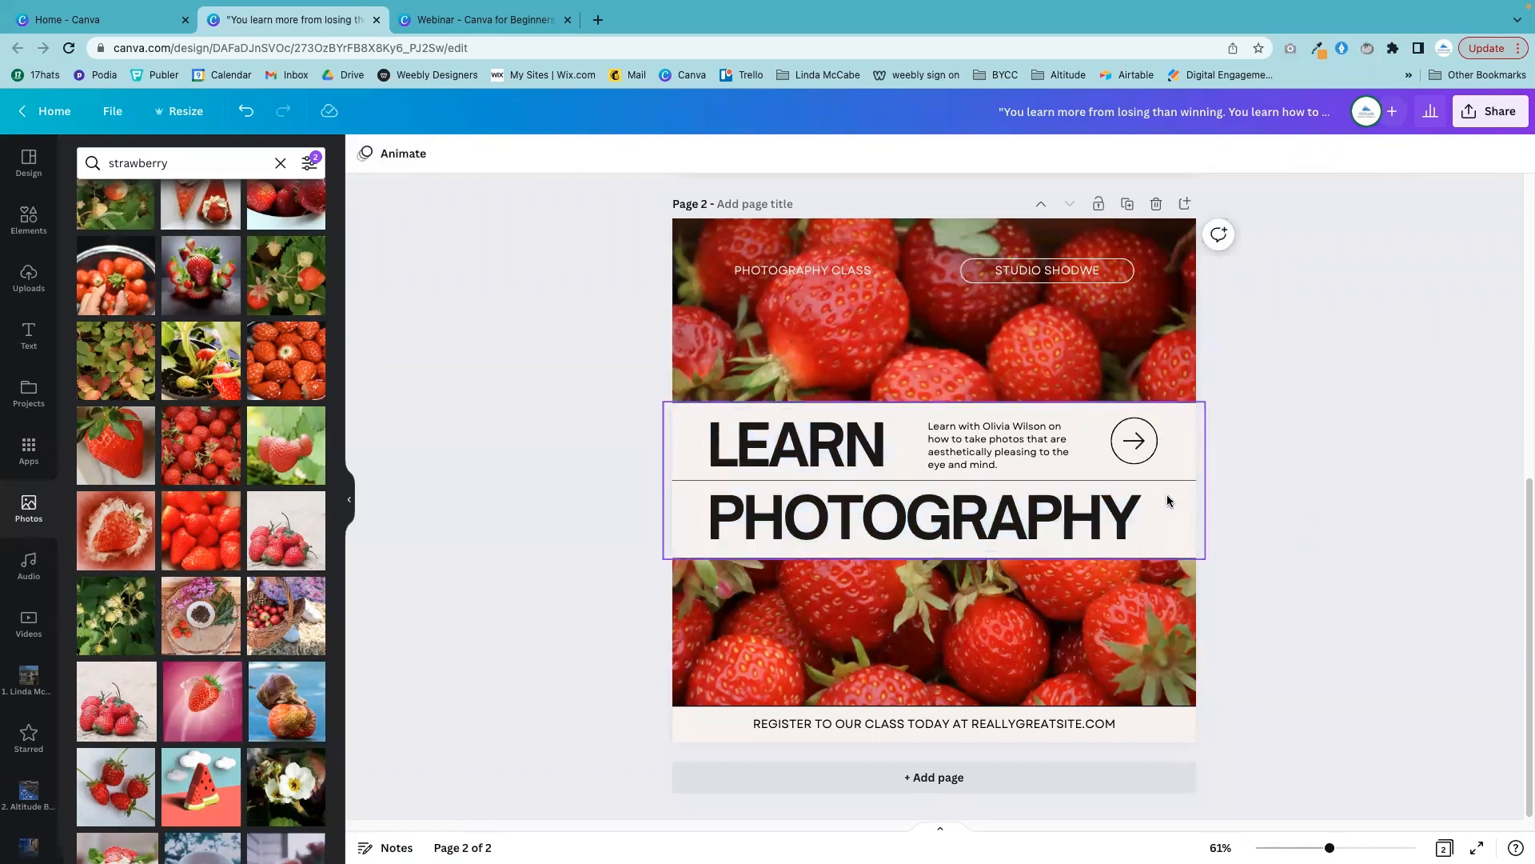
- Add a blank page 3 after page 2 and search the photo library for "lady"
{"action": "left_click", "coordinate": [1186, 205]}
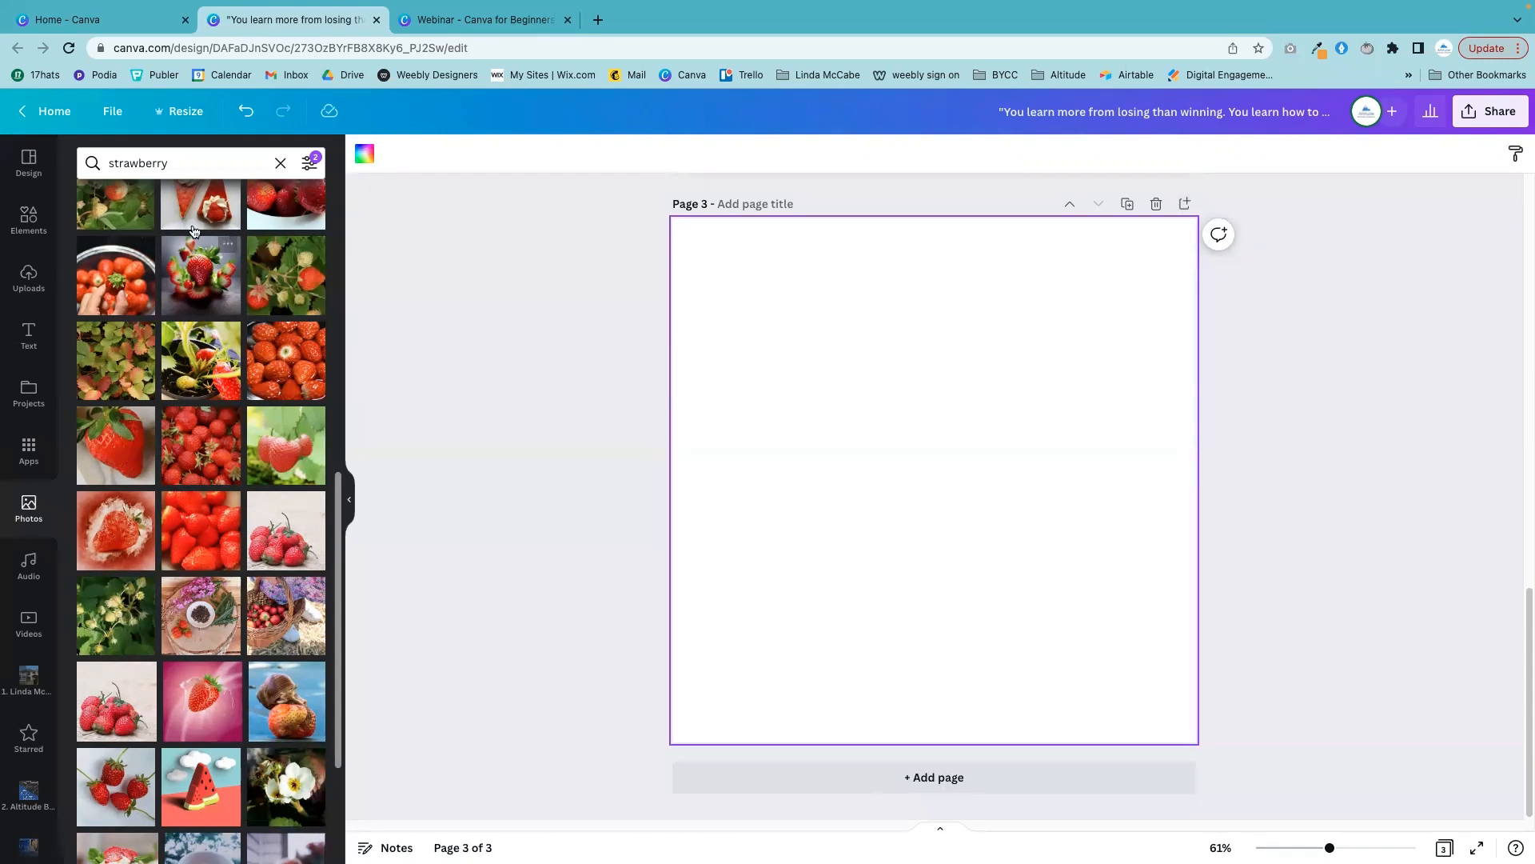
{"action": "left_click_drag", "start_coordinate": [175, 155], "coordinate": [77, 159]}
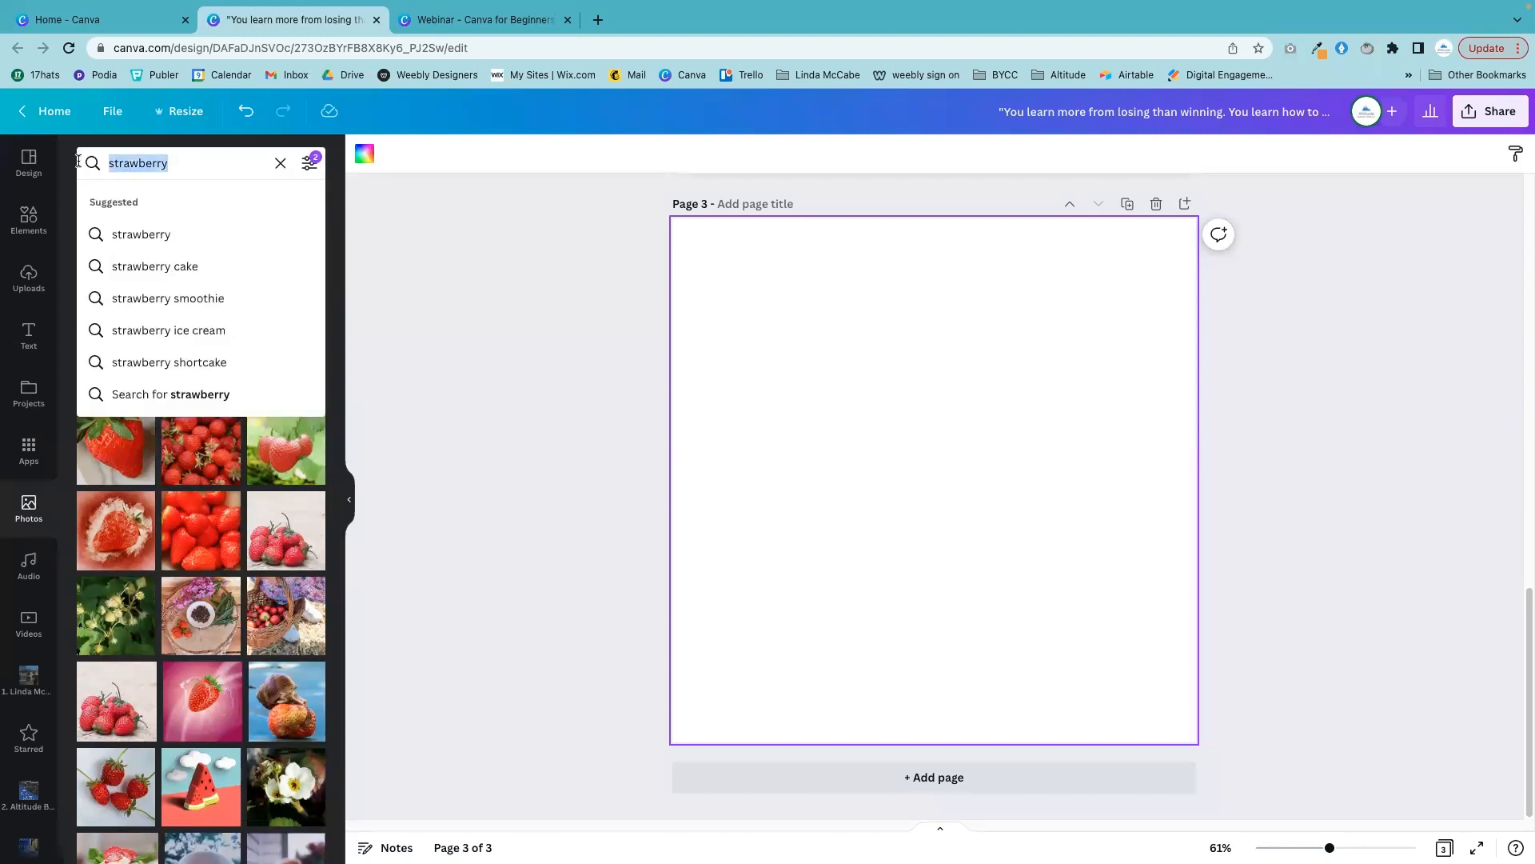
{"action": "type", "text": "lady"}
{"action": "key", "text": "Return"}
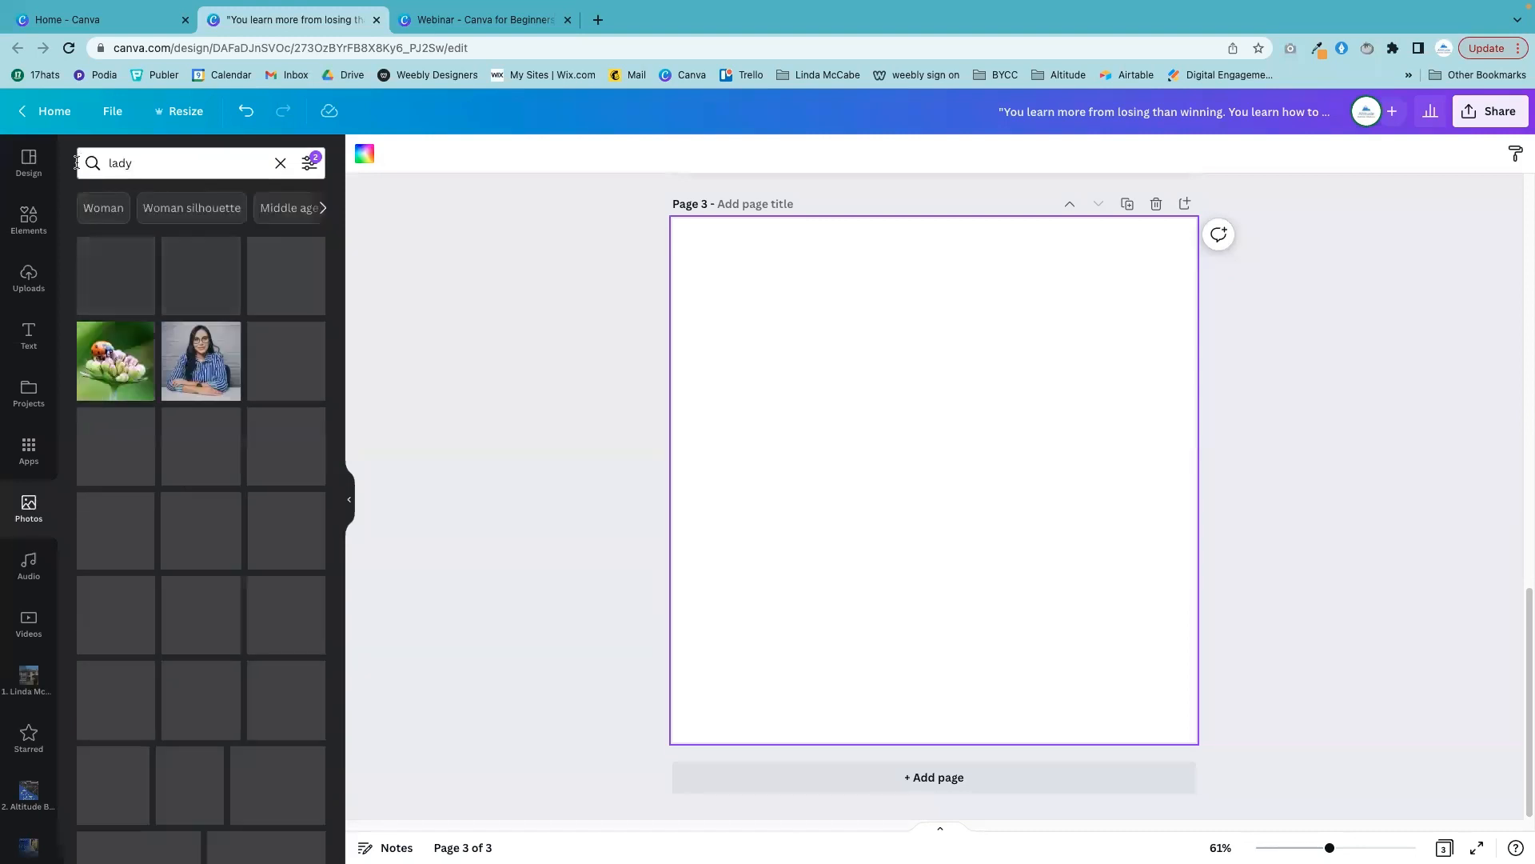
- Place the photo of the woman with glasses and a blue striped shirt on page 3
{"action": "left_click", "coordinate": [212, 371]}
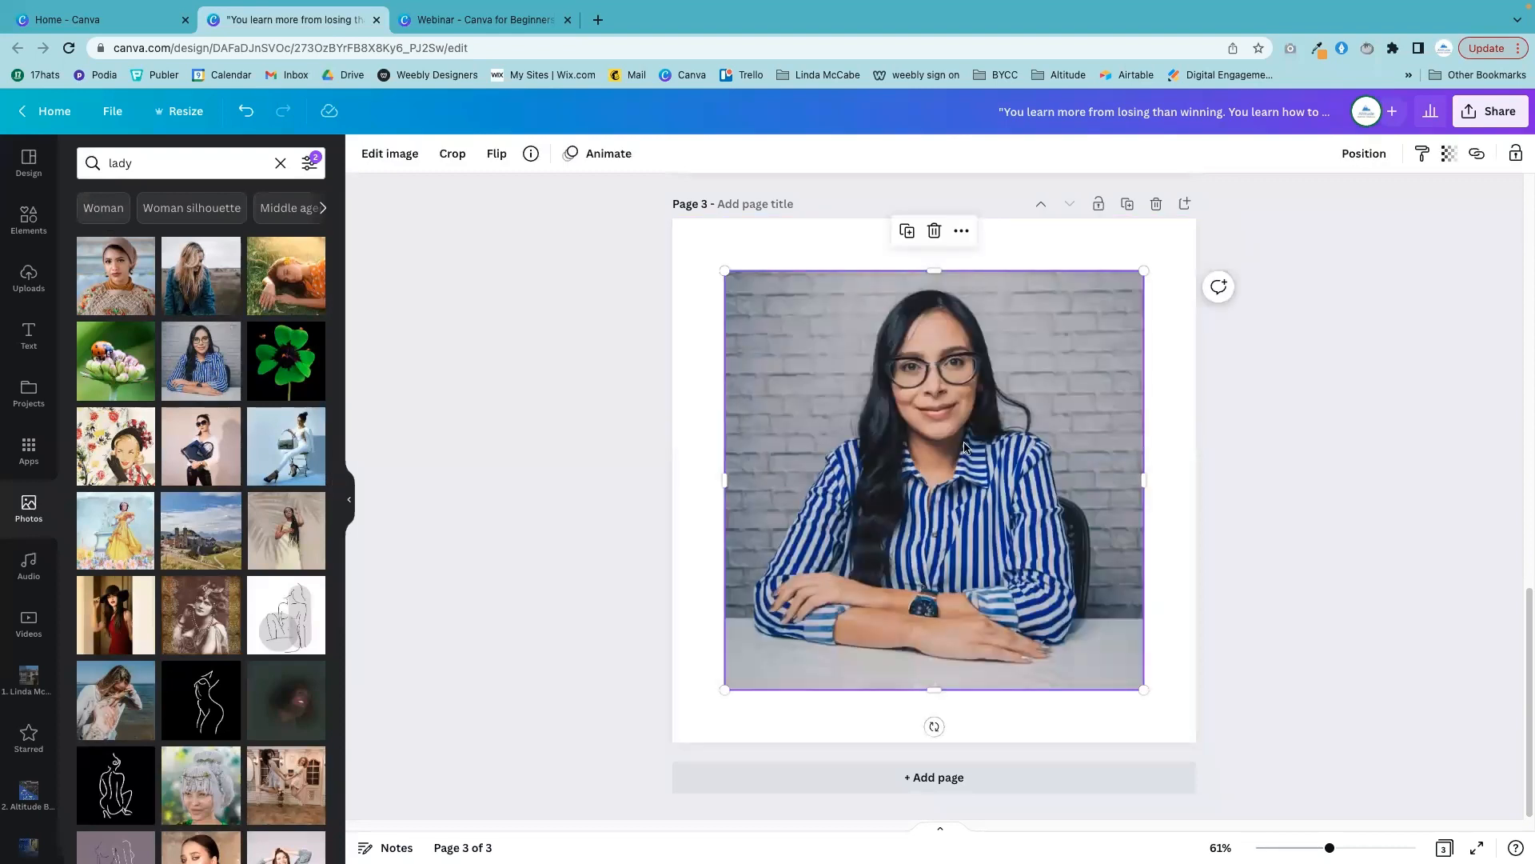
{"action": "key", "text": "Delete"}
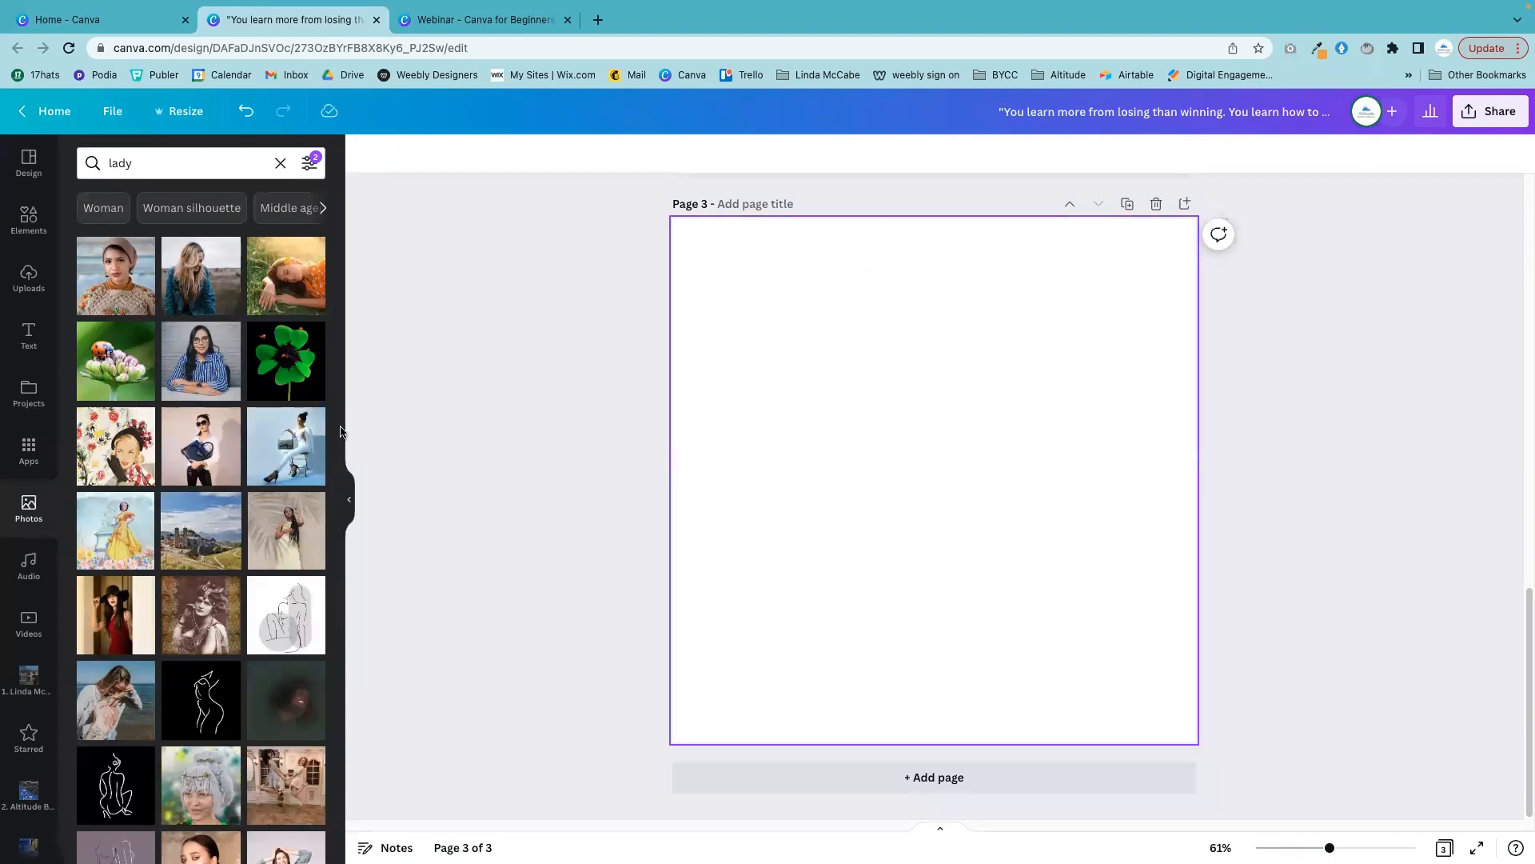
{"action": "mouse_move", "coordinate": [196, 363]}
{"action": "left_mouse_down"}
{"action": "mouse_move", "coordinate": [317, 395]}
{"action": "mouse_move", "coordinate": [757, 391]}
{"action": "mouse_move", "coordinate": [679, 332]}
{"action": "mouse_move", "coordinate": [827, 354]}
{"action": "mouse_move", "coordinate": [678, 313]}
{"action": "mouse_move", "coordinate": [808, 336]}
{"action": "mouse_move", "coordinate": [708, 281]}
{"action": "mouse_move", "coordinate": [531, 291]}
{"action": "mouse_move", "coordinate": [202, 366]}
{"action": "left_mouse_up"}
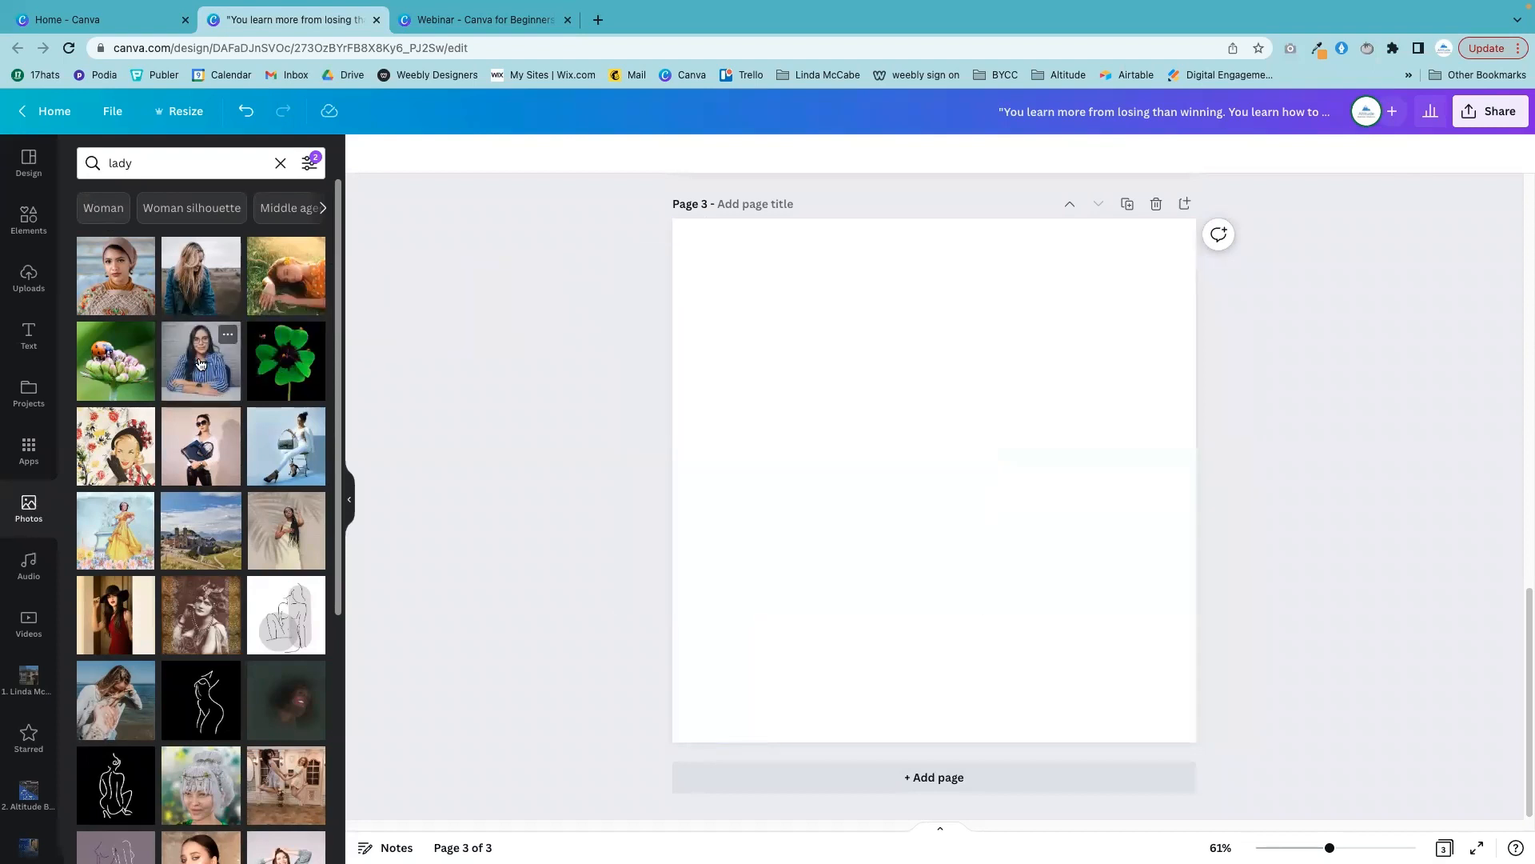
{"action": "left_click", "coordinate": [201, 366]}
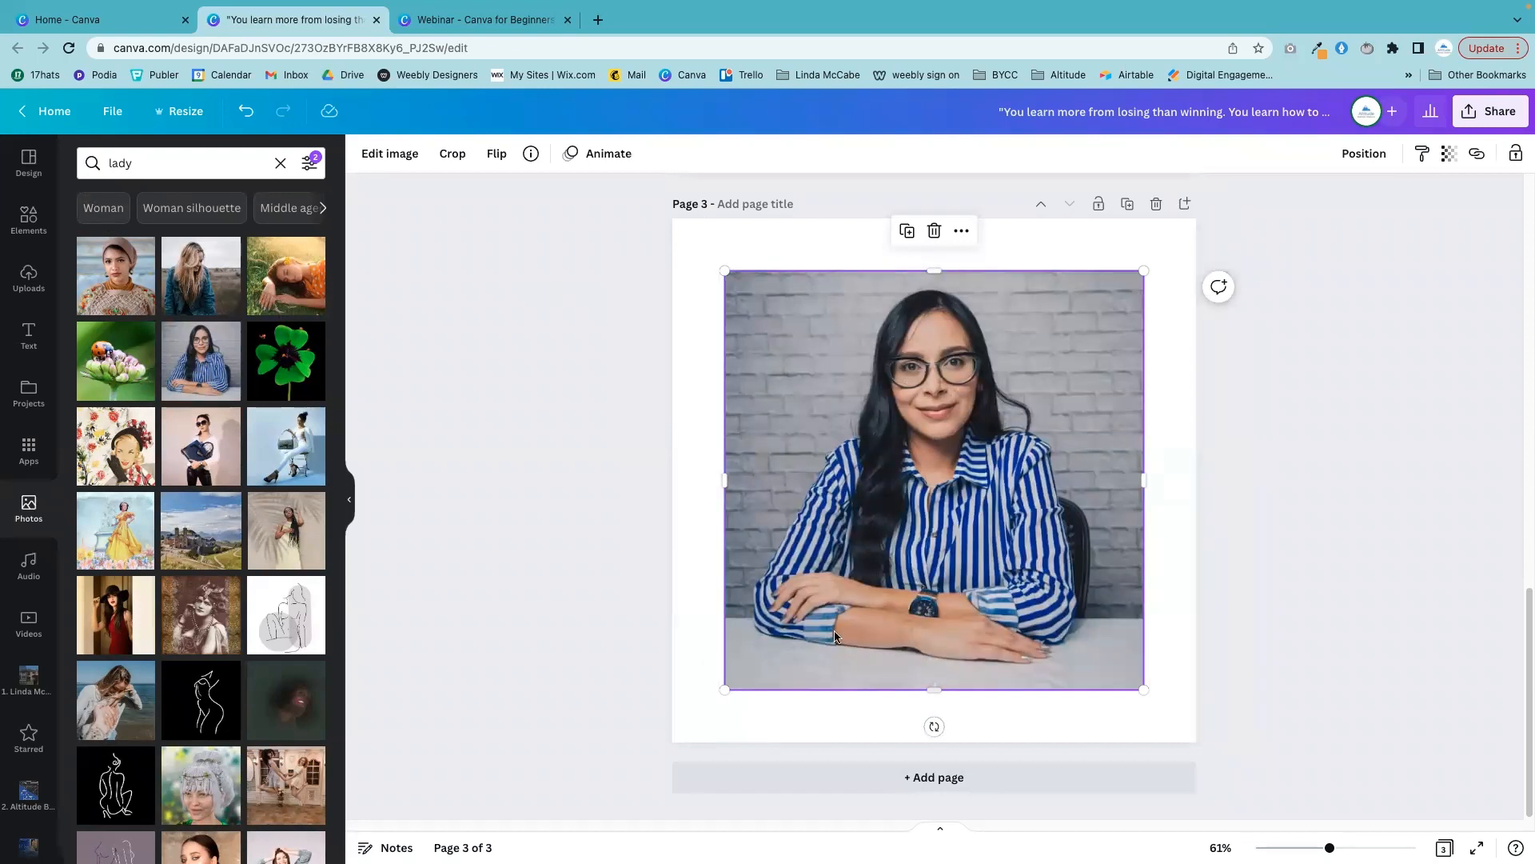
- Move and resize the woman's photo so it sits near the centre of page 3 with white margins all around
{"action": "mouse_move", "coordinate": [924, 550]}
{"action": "left_mouse_down"}
{"action": "mouse_move", "coordinate": [889, 550]}
{"action": "mouse_move", "coordinate": [937, 502]}
{"action": "mouse_move", "coordinate": [951, 559]}
{"action": "mouse_move", "coordinate": [932, 549]}
{"action": "left_mouse_up"}
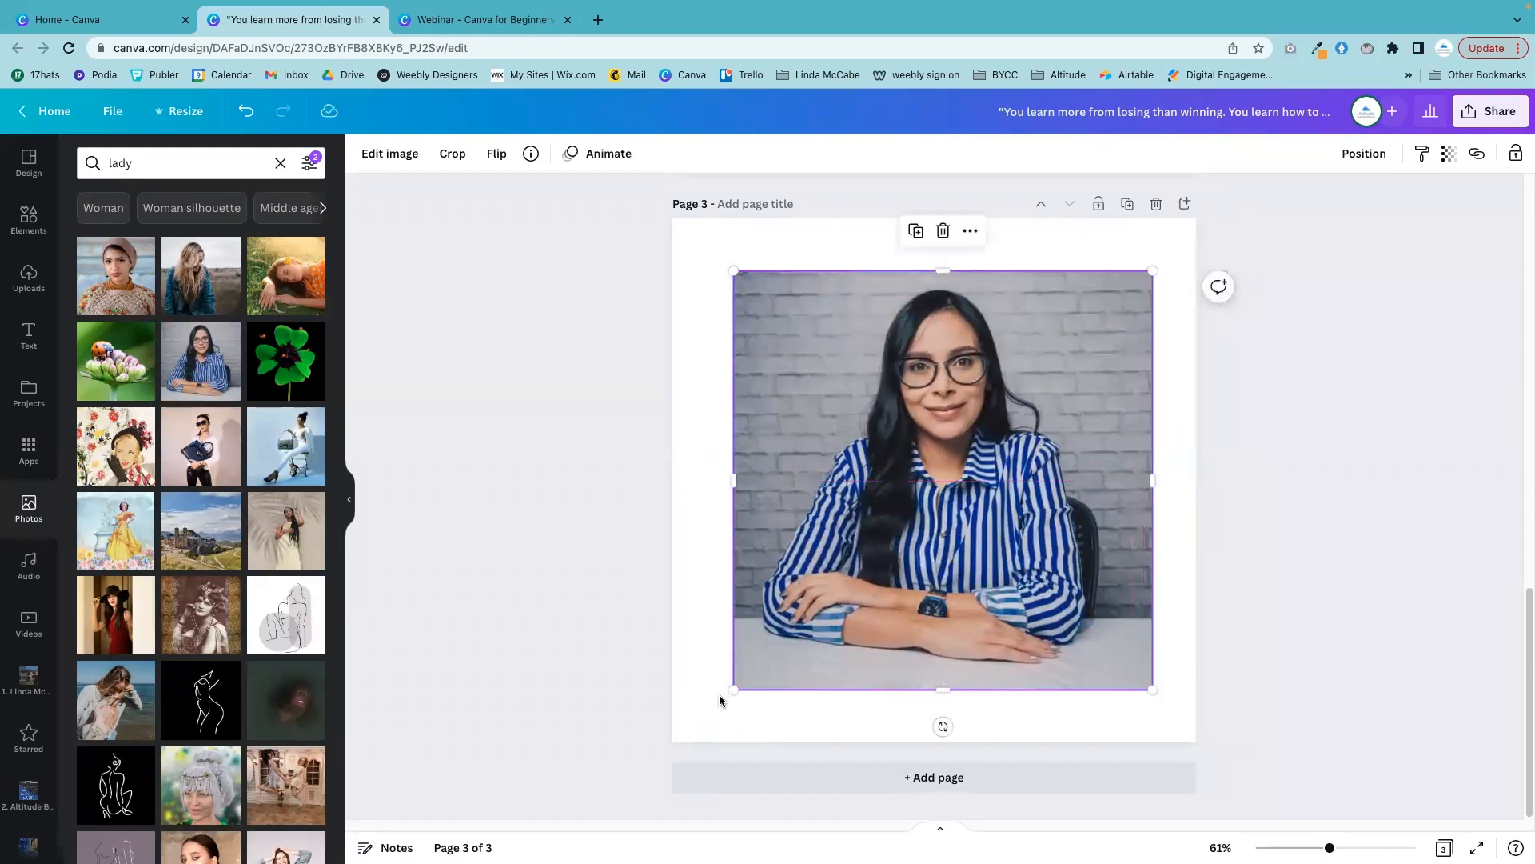
{"action": "left_click_drag", "start_coordinate": [772, 652], "coordinate": [910, 512]}
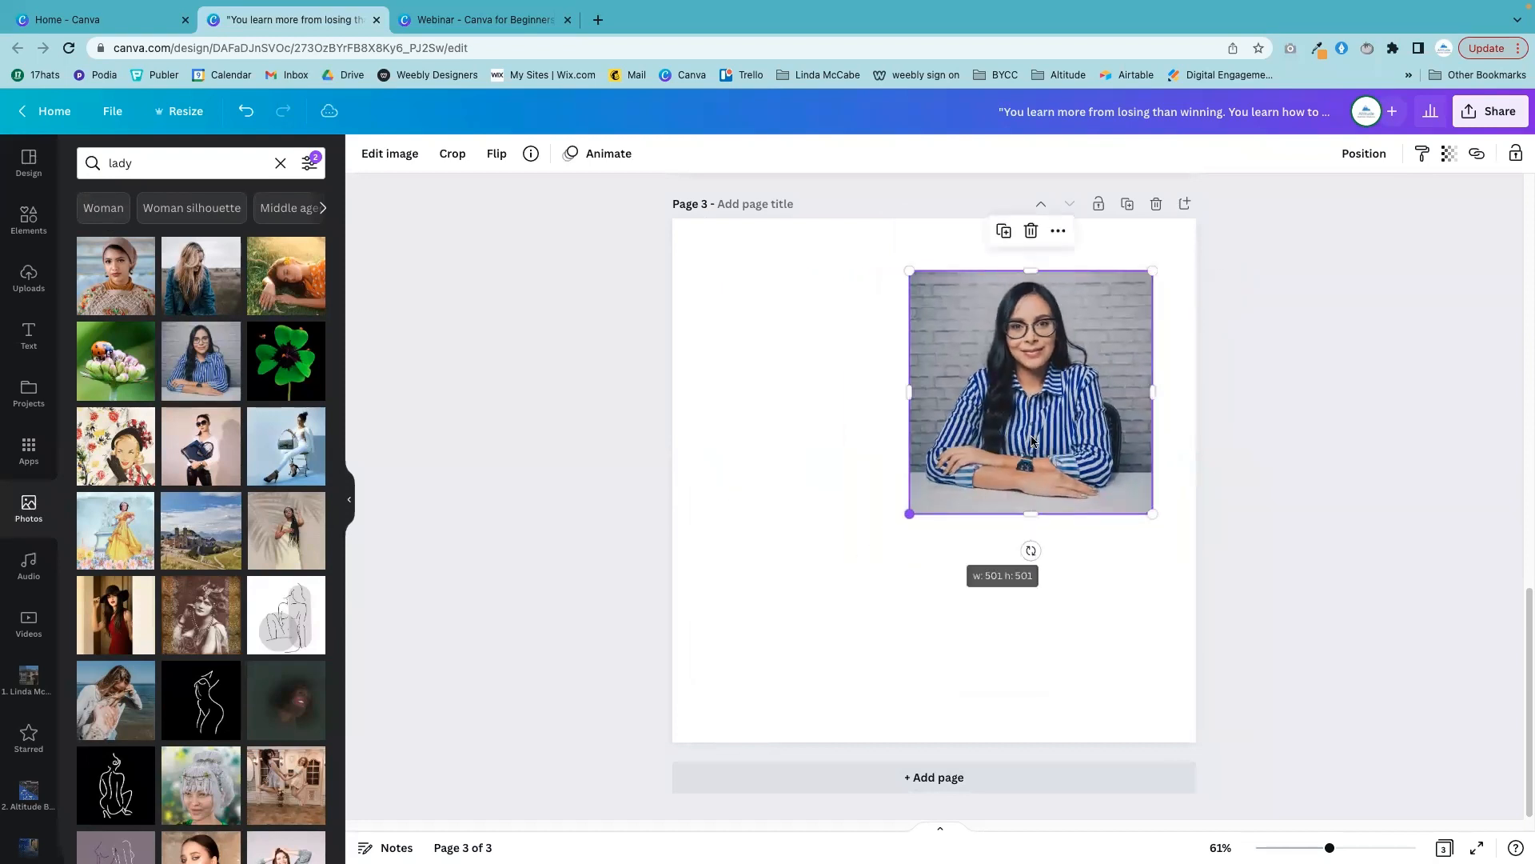
{"action": "left_click_drag", "start_coordinate": [1039, 431], "coordinate": [956, 502]}
{"action": "left_click_drag", "start_coordinate": [827, 360], "coordinate": [761, 347]}
{"action": "left_click_drag", "start_coordinate": [1066, 602], "coordinate": [1127, 662]}
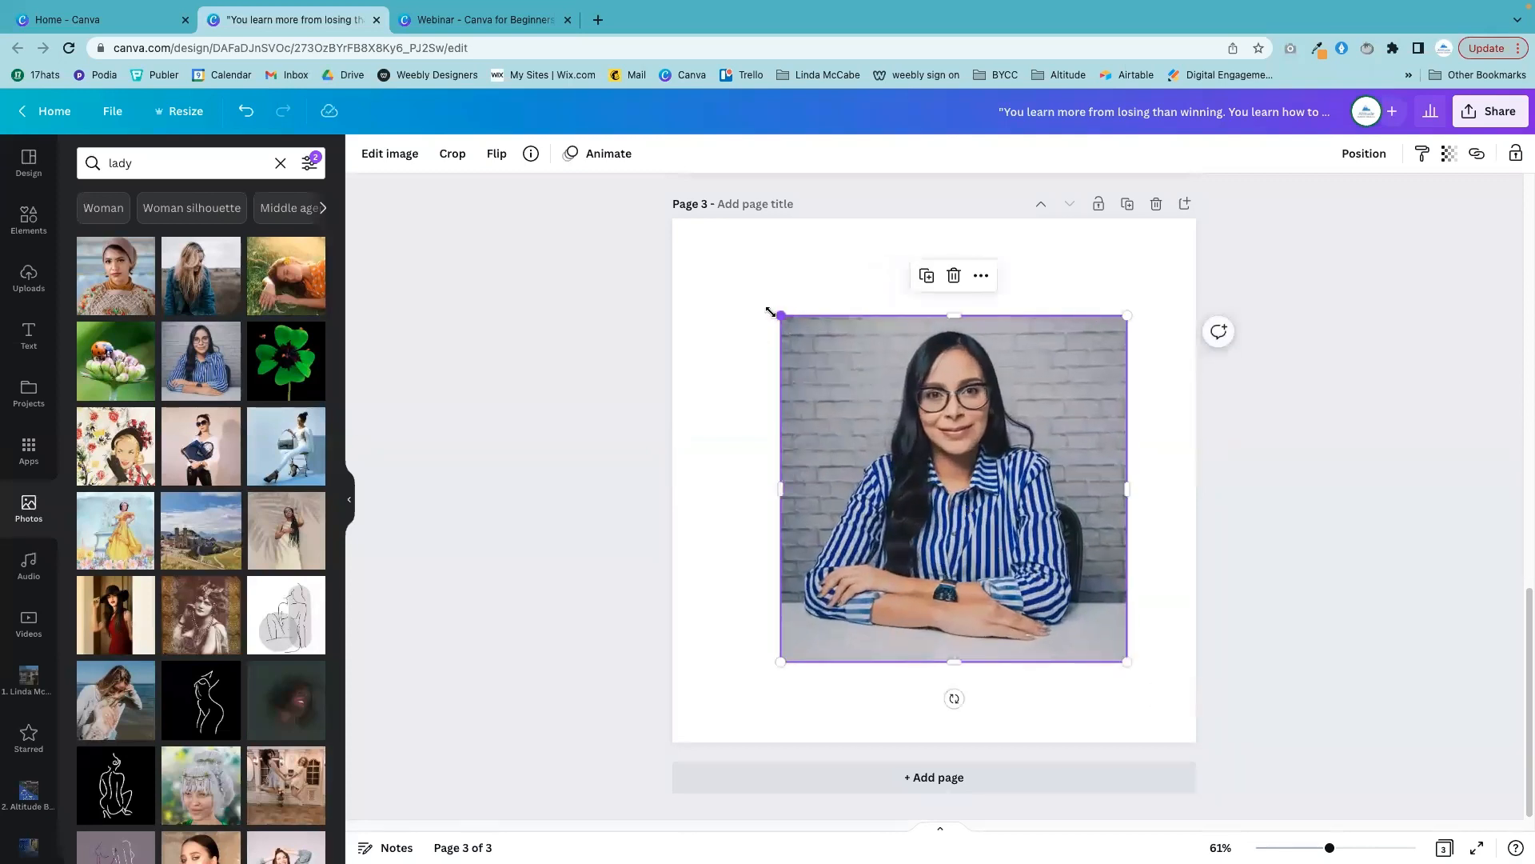
{"action": "left_click_drag", "start_coordinate": [780, 316], "coordinate": [764, 298]}
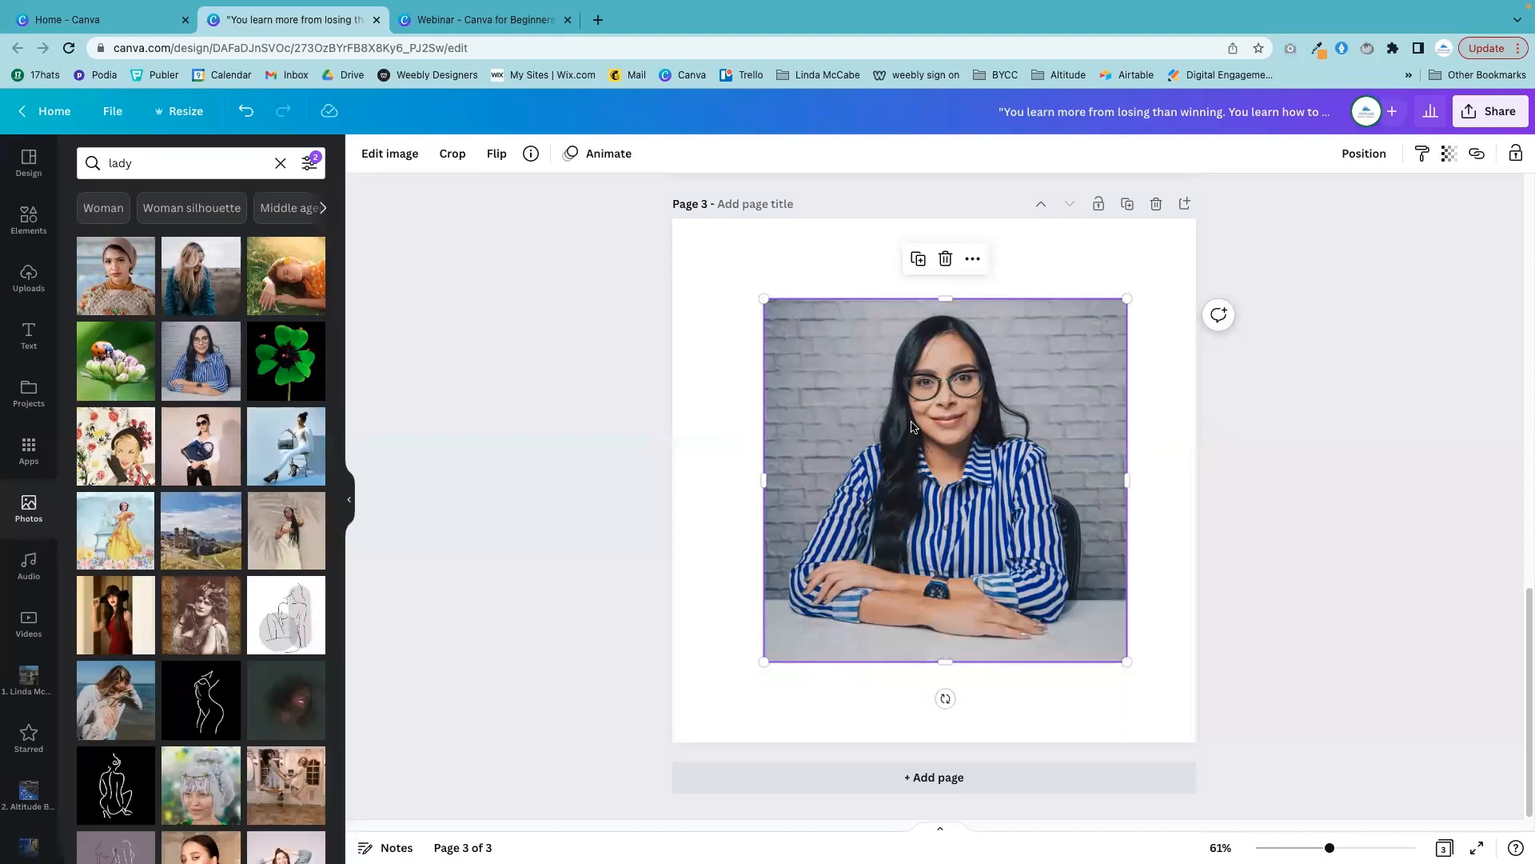
- Set the photo's brightness and contrast to 3, and try the saturation adjustment before returning it to 0
{"action": "left_click", "coordinate": [402, 156]}
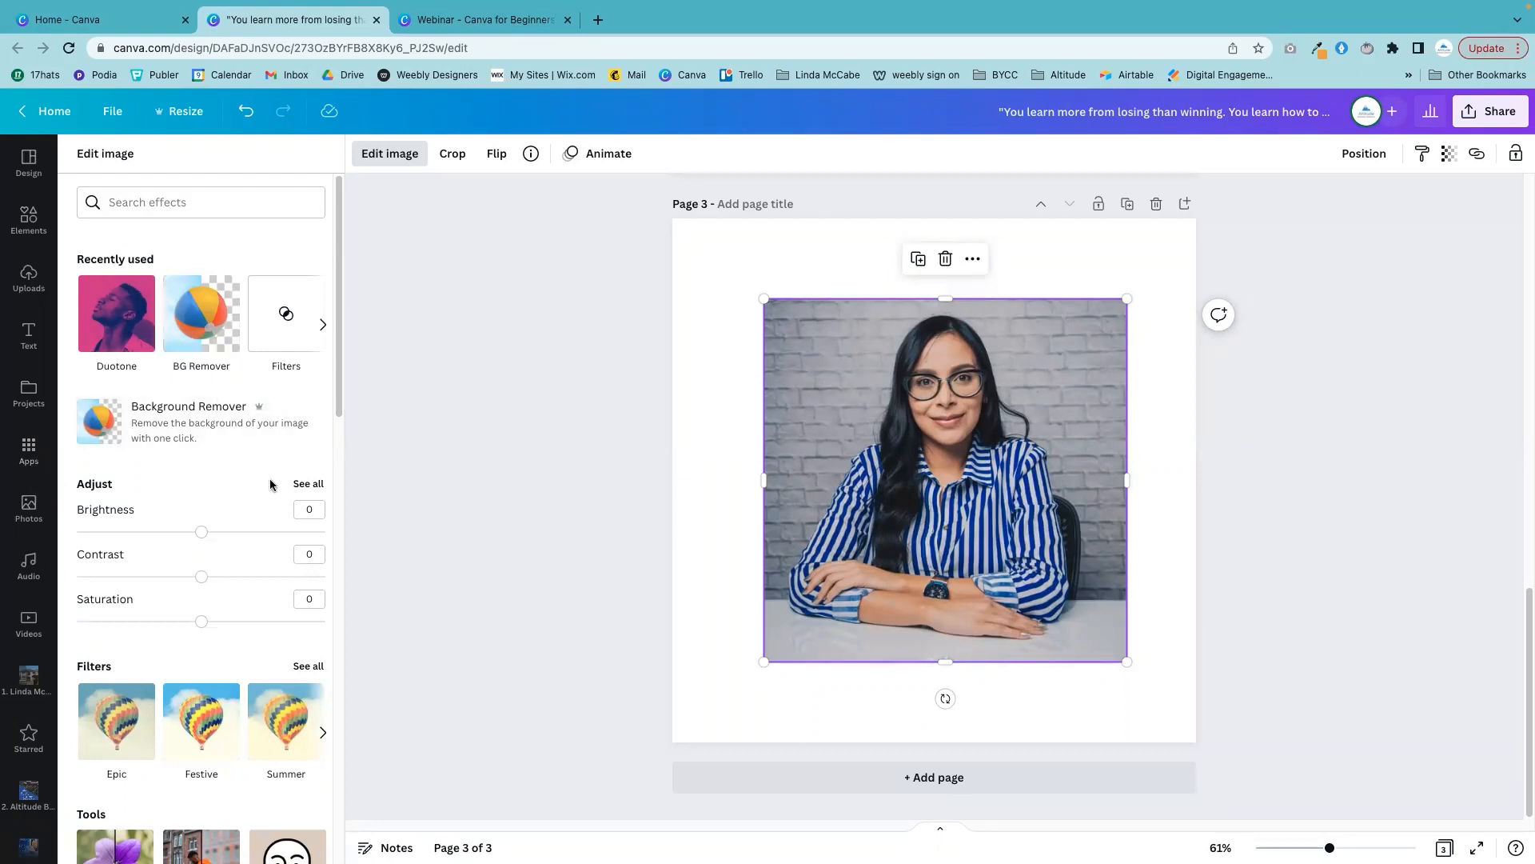
{"action": "scroll", "coordinate": [271, 484], "scroll_direction": "down", "scroll_amount": 2}
{"action": "mouse_move", "coordinate": [203, 406]}
{"action": "left_mouse_down"}
{"action": "mouse_move", "coordinate": [258, 406]}
{"action": "mouse_move", "coordinate": [178, 405]}
{"action": "mouse_move", "coordinate": [274, 405]}
{"action": "mouse_move", "coordinate": [205, 411]}
{"action": "left_mouse_up"}
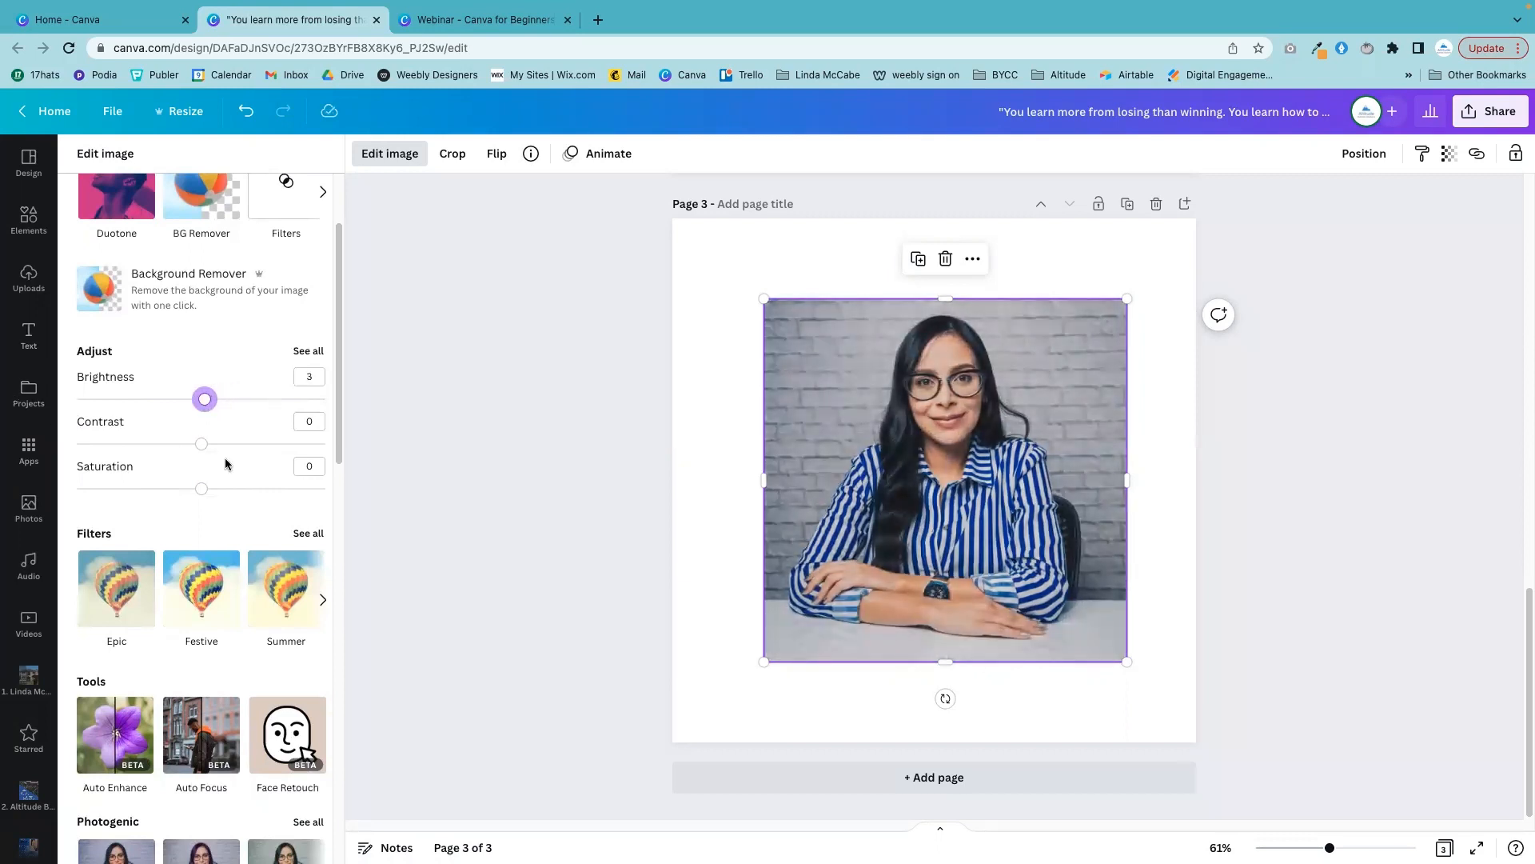
{"action": "left_click_drag", "start_coordinate": [200, 444], "coordinate": [127, 488]}
{"action": "left_click_drag", "start_coordinate": [330, 496], "coordinate": [202, 488]}
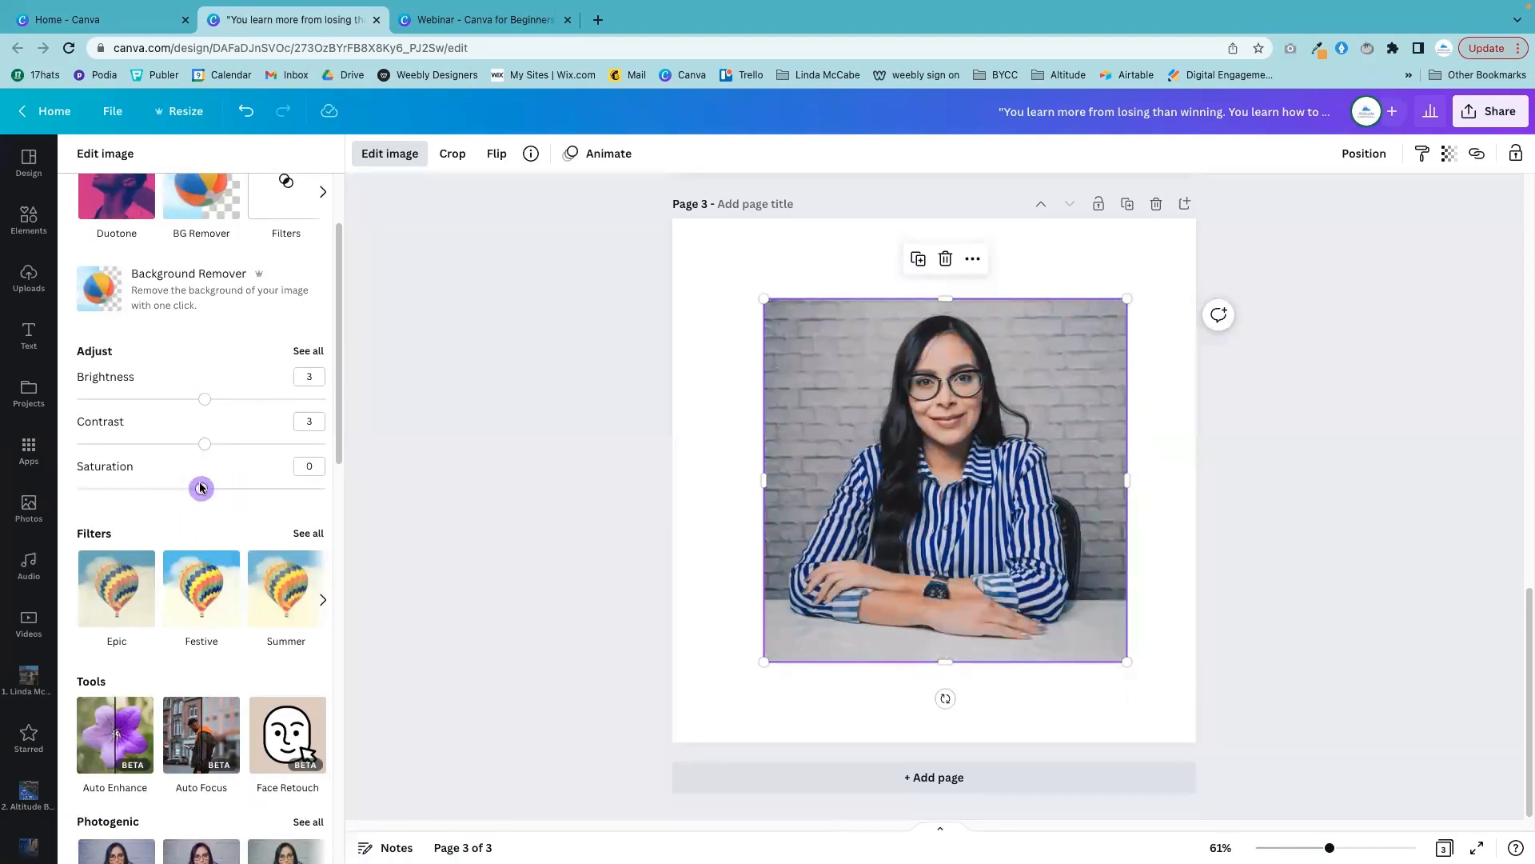
- Open the full set of image adjustments and set the photo's blur to -3
{"action": "left_click", "coordinate": [299, 351]}
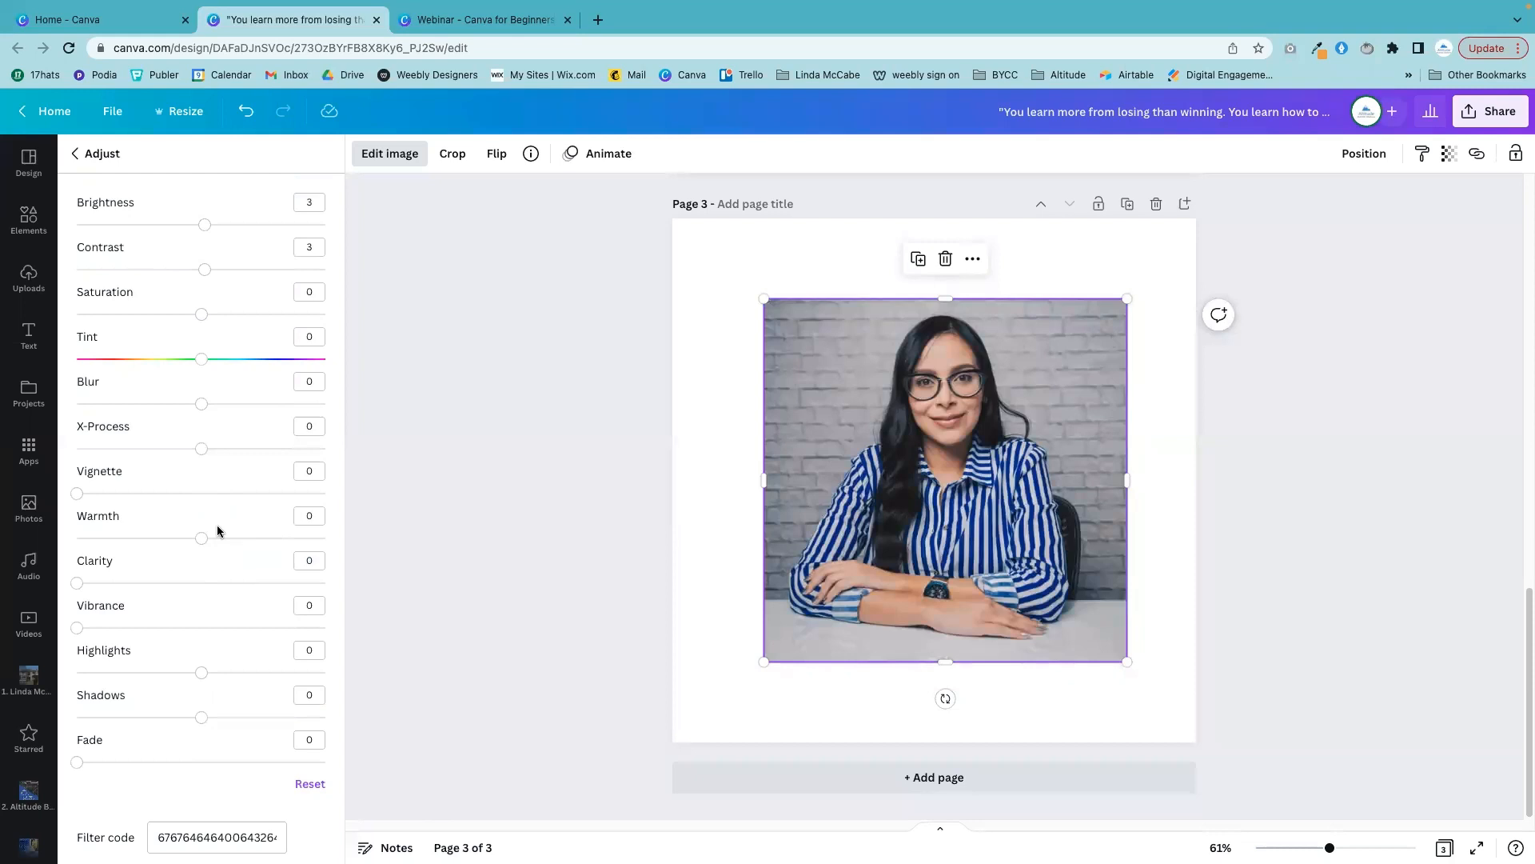
{"action": "mouse_move", "coordinate": [202, 404]}
{"action": "left_mouse_down"}
{"action": "mouse_move", "coordinate": [239, 412]}
{"action": "mouse_move", "coordinate": [176, 413]}
{"action": "left_mouse_up"}
{"action": "left_click_drag", "start_coordinate": [166, 403], "coordinate": [196, 404]}
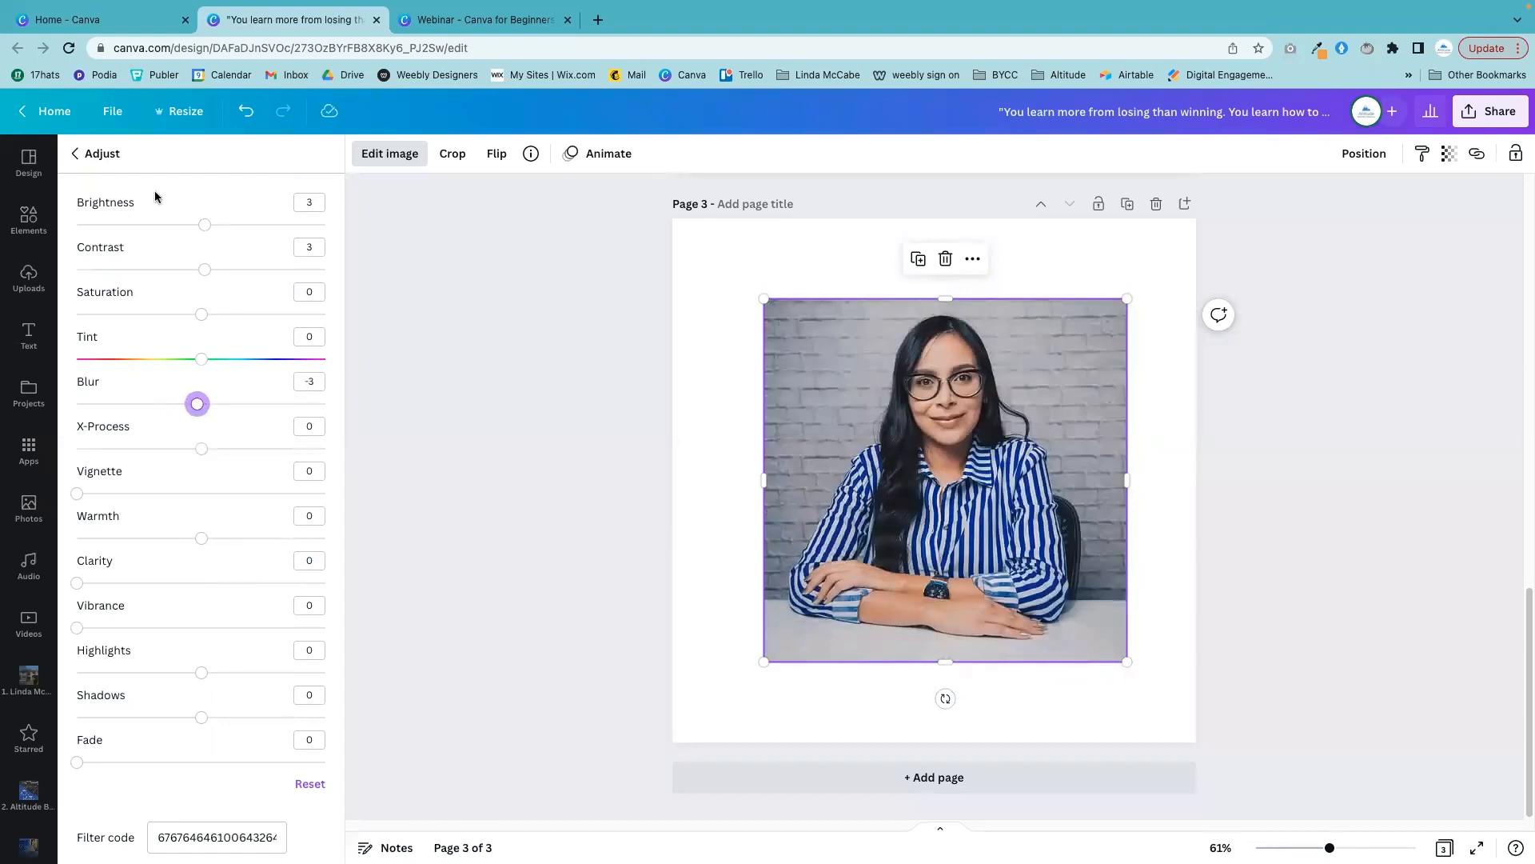
{"action": "left_click", "coordinate": [95, 154]}
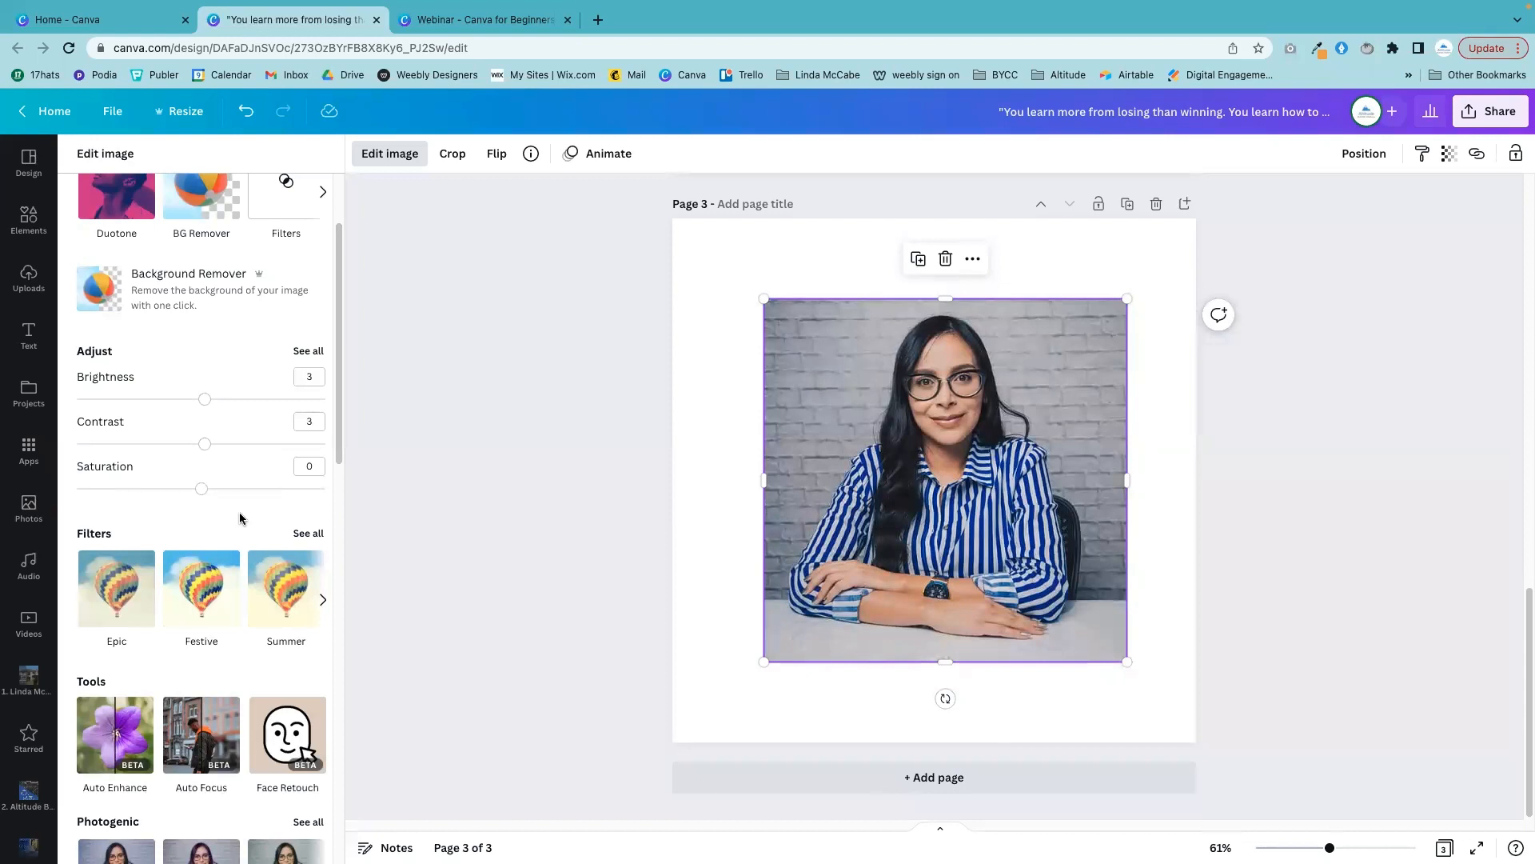
- Try The blues, Afterglow, Solar and Selfie filters on the photo, and finally apply the Cali filter
{"action": "left_click", "coordinate": [313, 533]}
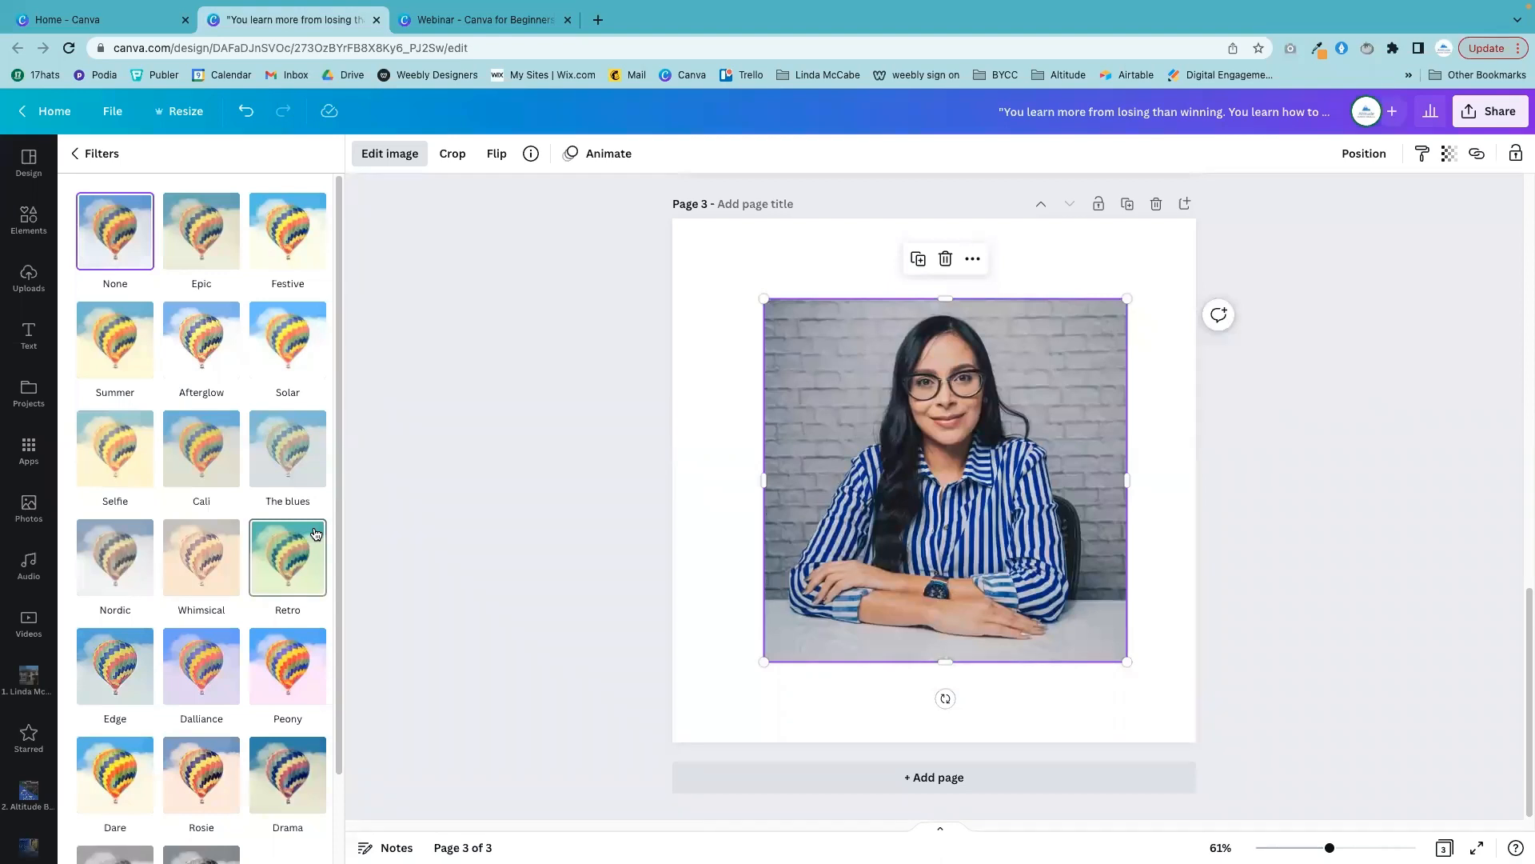
{"action": "left_click", "coordinate": [296, 457]}
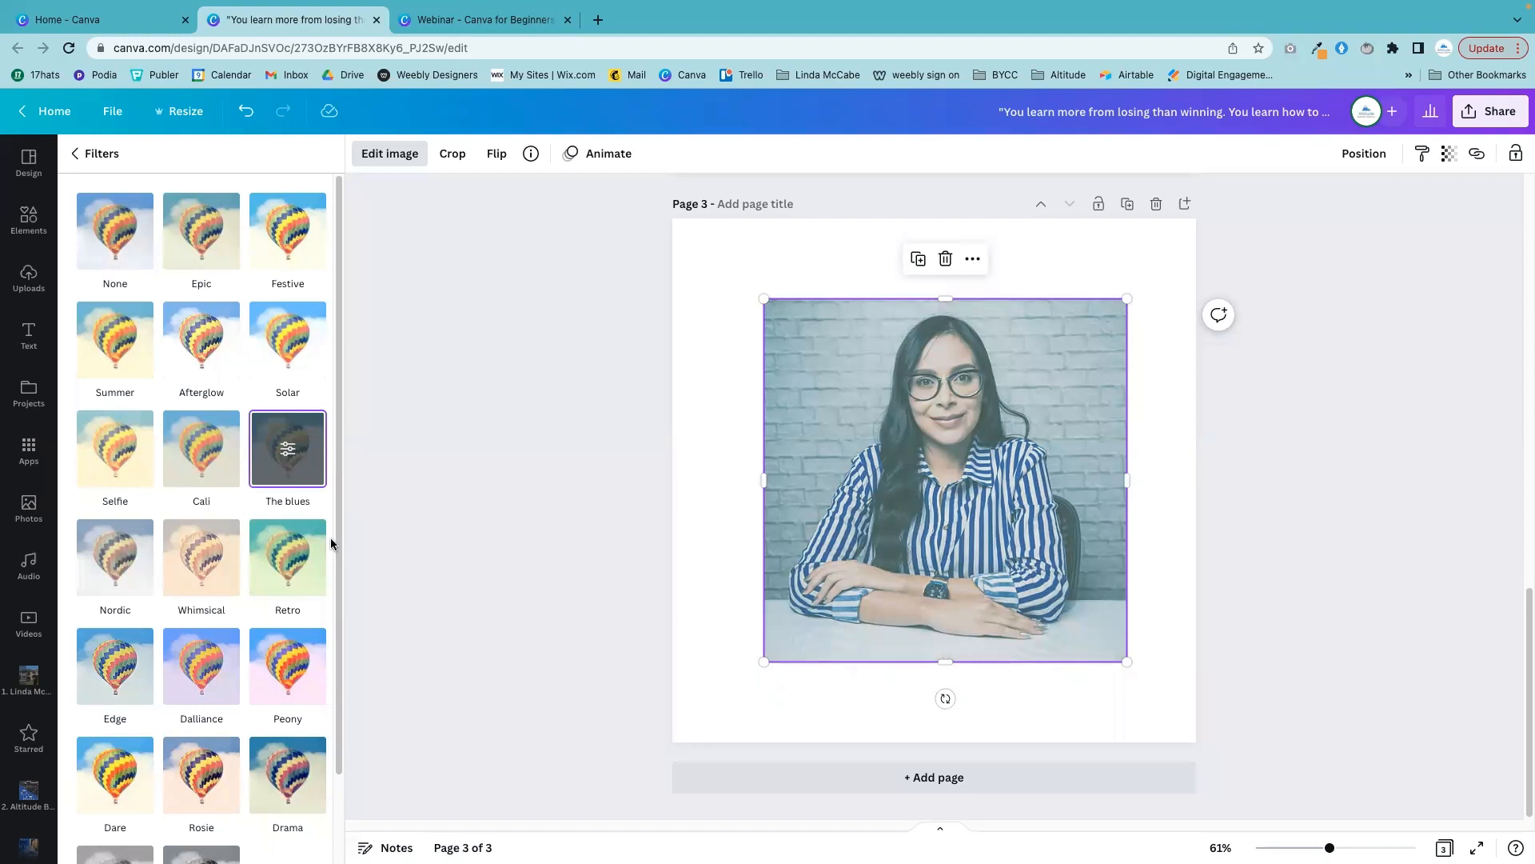
{"action": "left_click", "coordinate": [200, 340]}
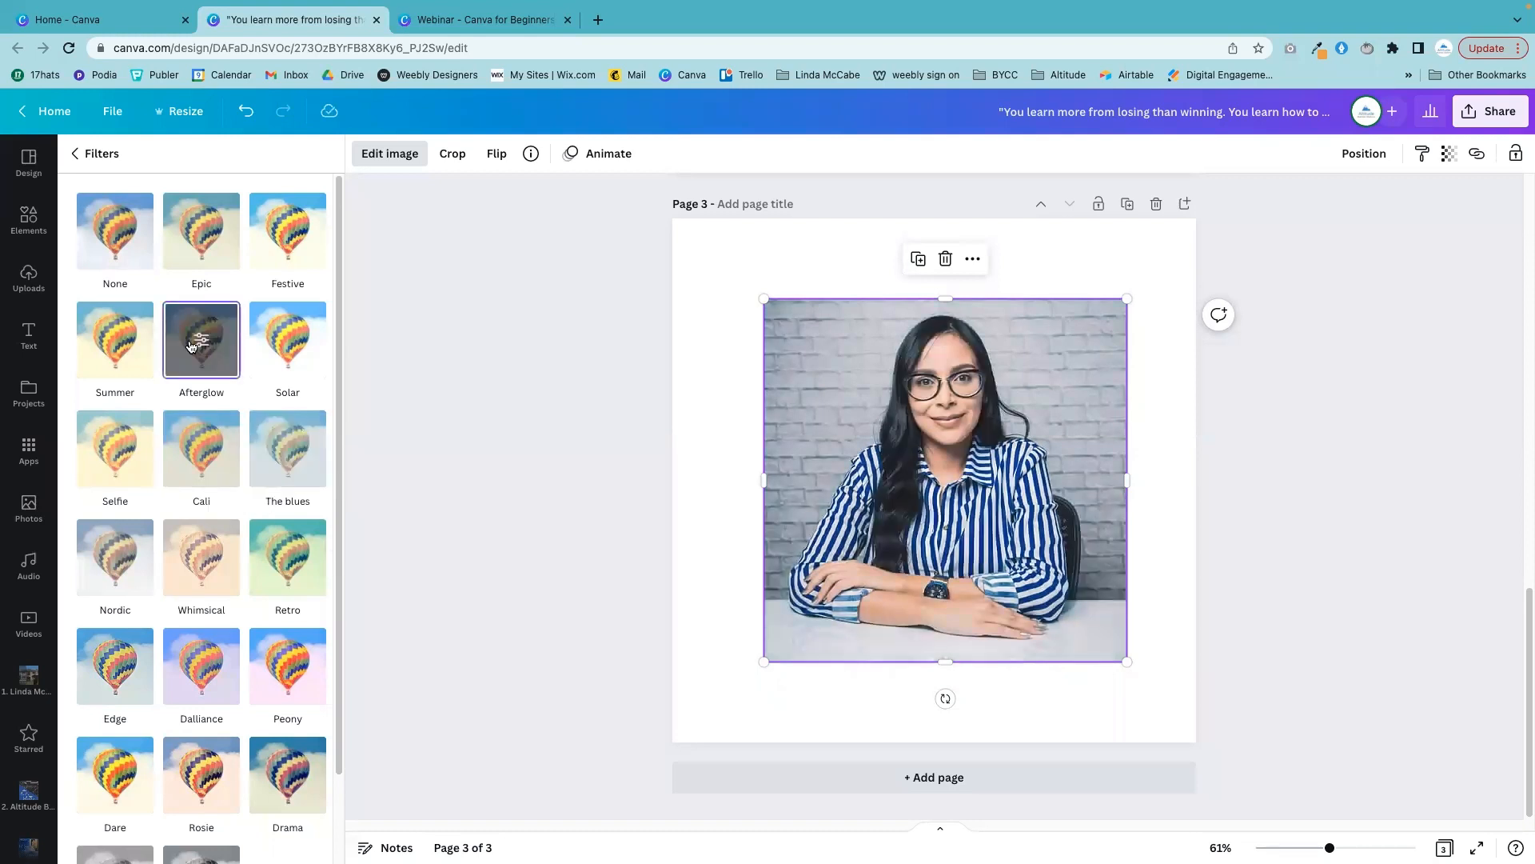
{"action": "left_click", "coordinate": [304, 351]}
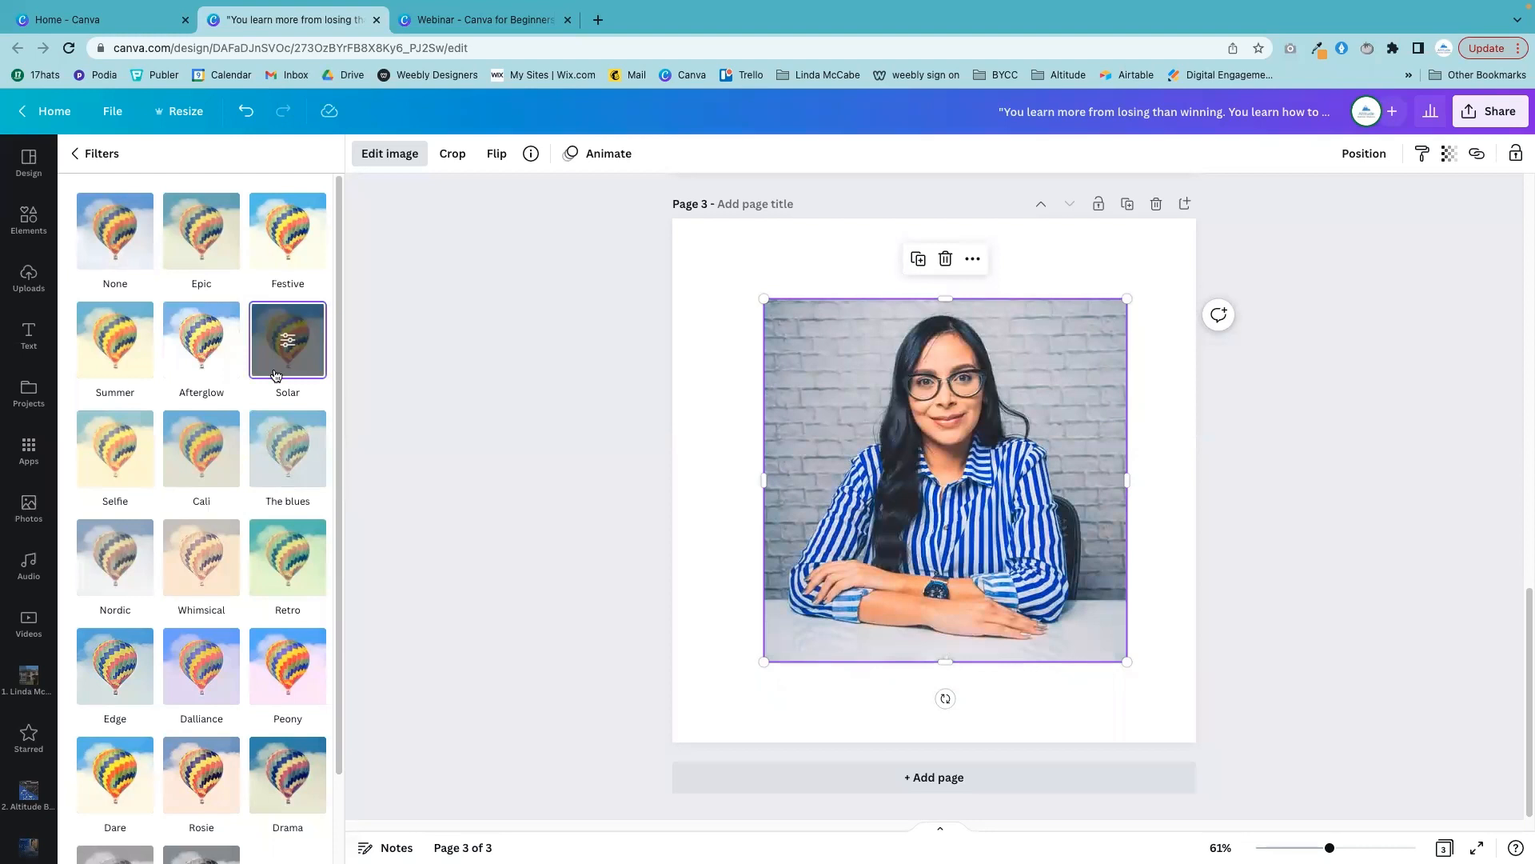
{"action": "left_click", "coordinate": [106, 470]}
{"action": "left_click", "coordinate": [184, 476]}
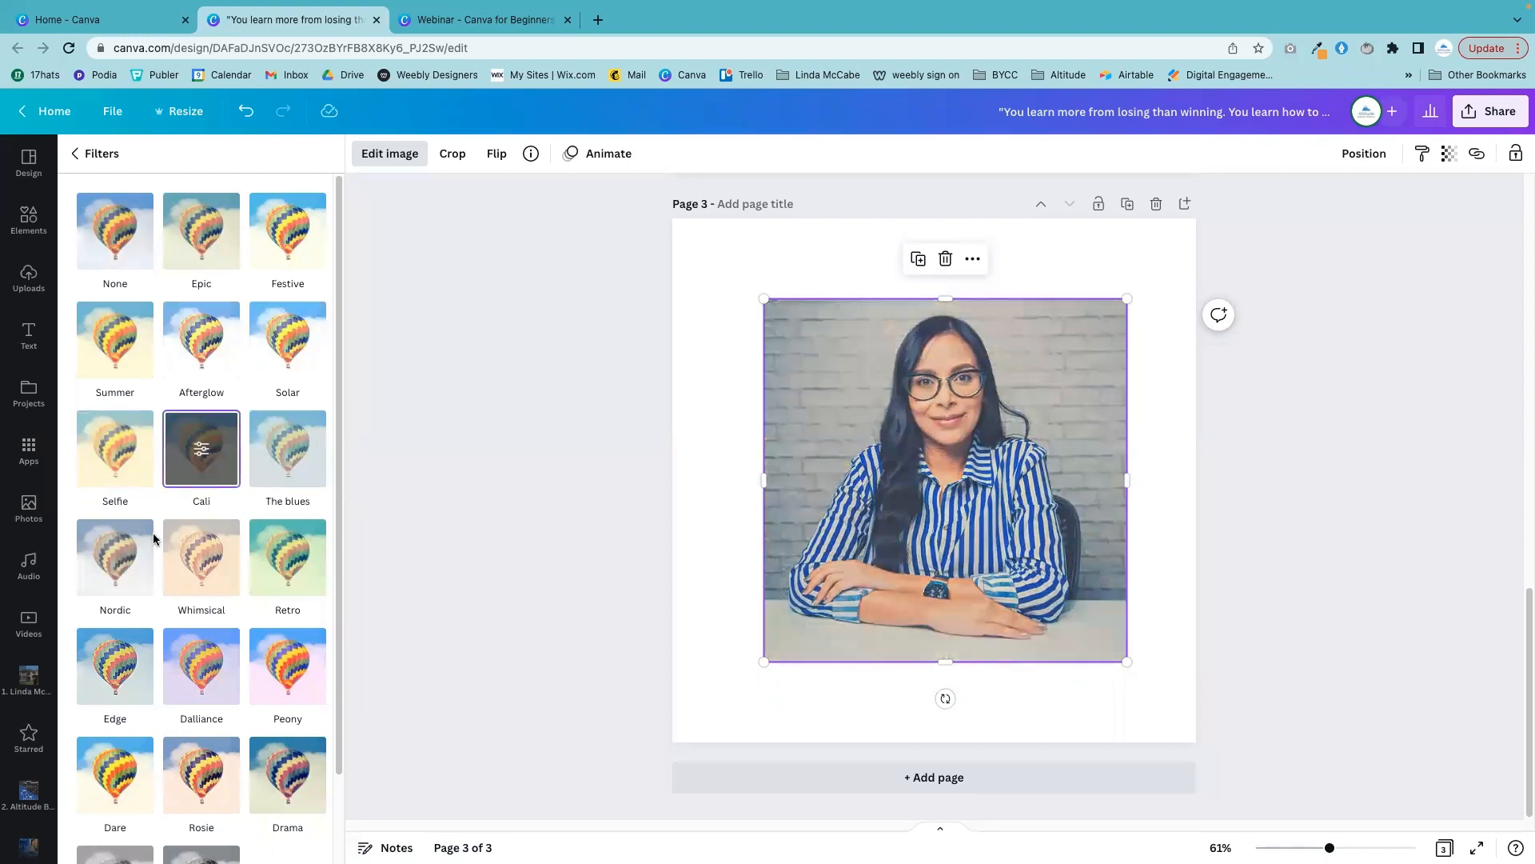
{"action": "left_click", "coordinate": [100, 154]}
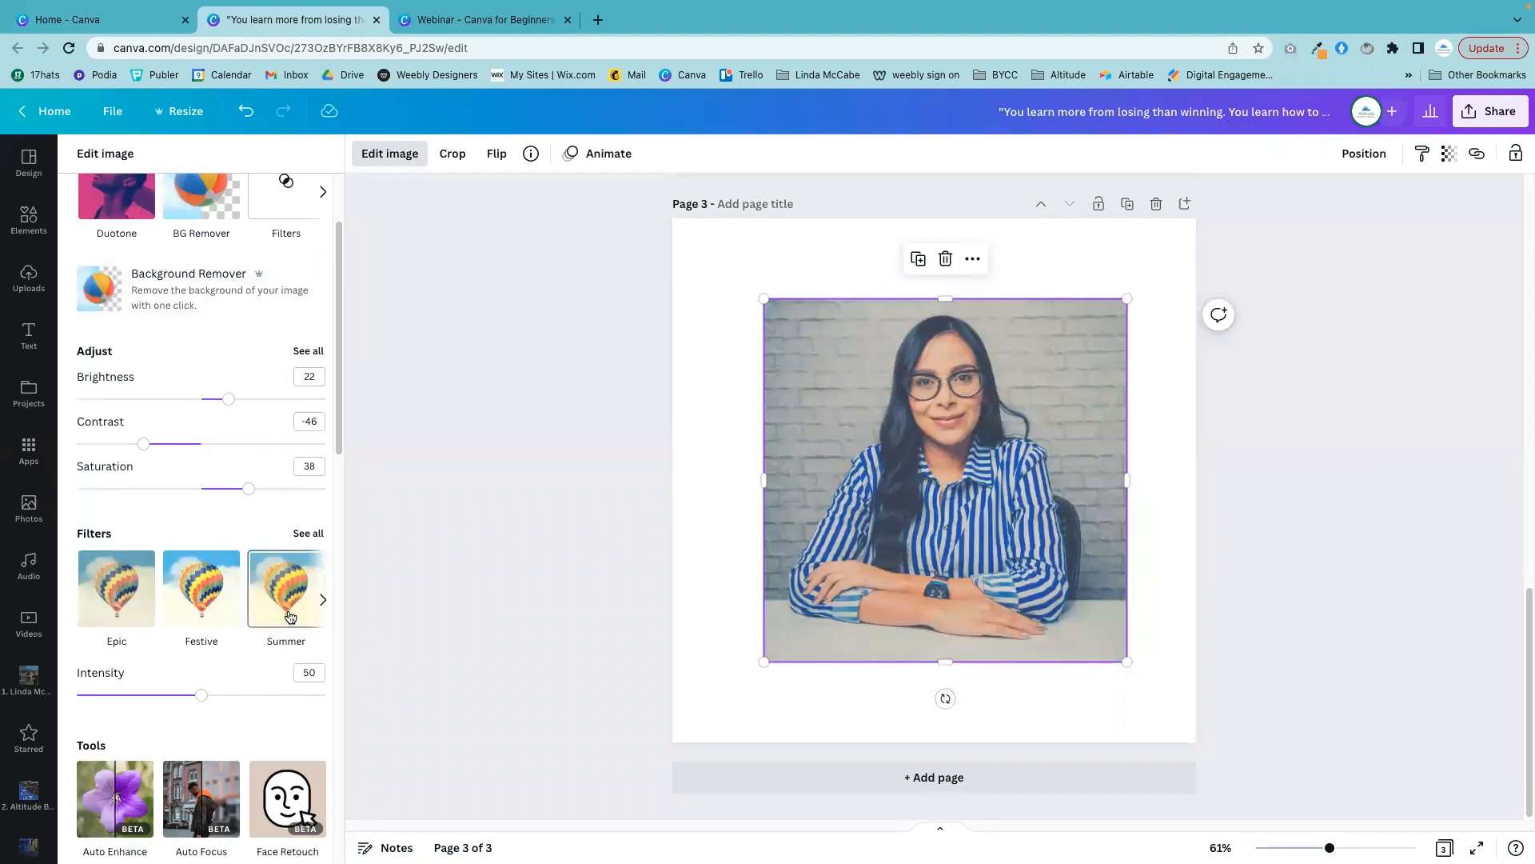
{"action": "left_click", "coordinate": [301, 535]}
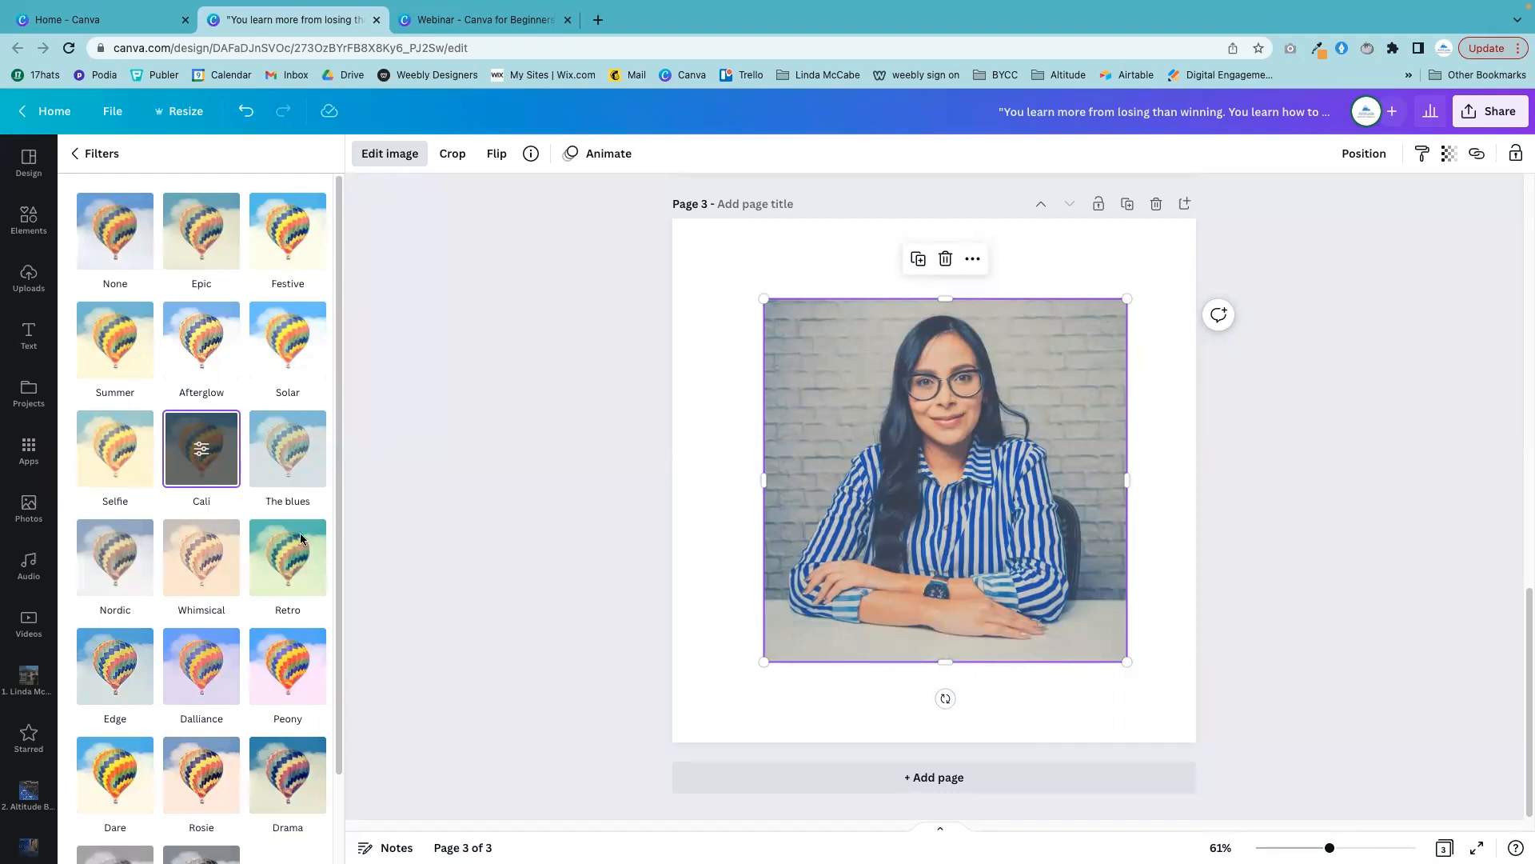
- Shrink the woman's photo and move it to the upper-left corner of page 3
{"action": "left_click_drag", "start_coordinate": [1127, 662], "coordinate": [911, 528]}
{"action": "left_click_drag", "start_coordinate": [879, 442], "coordinate": [811, 383]}
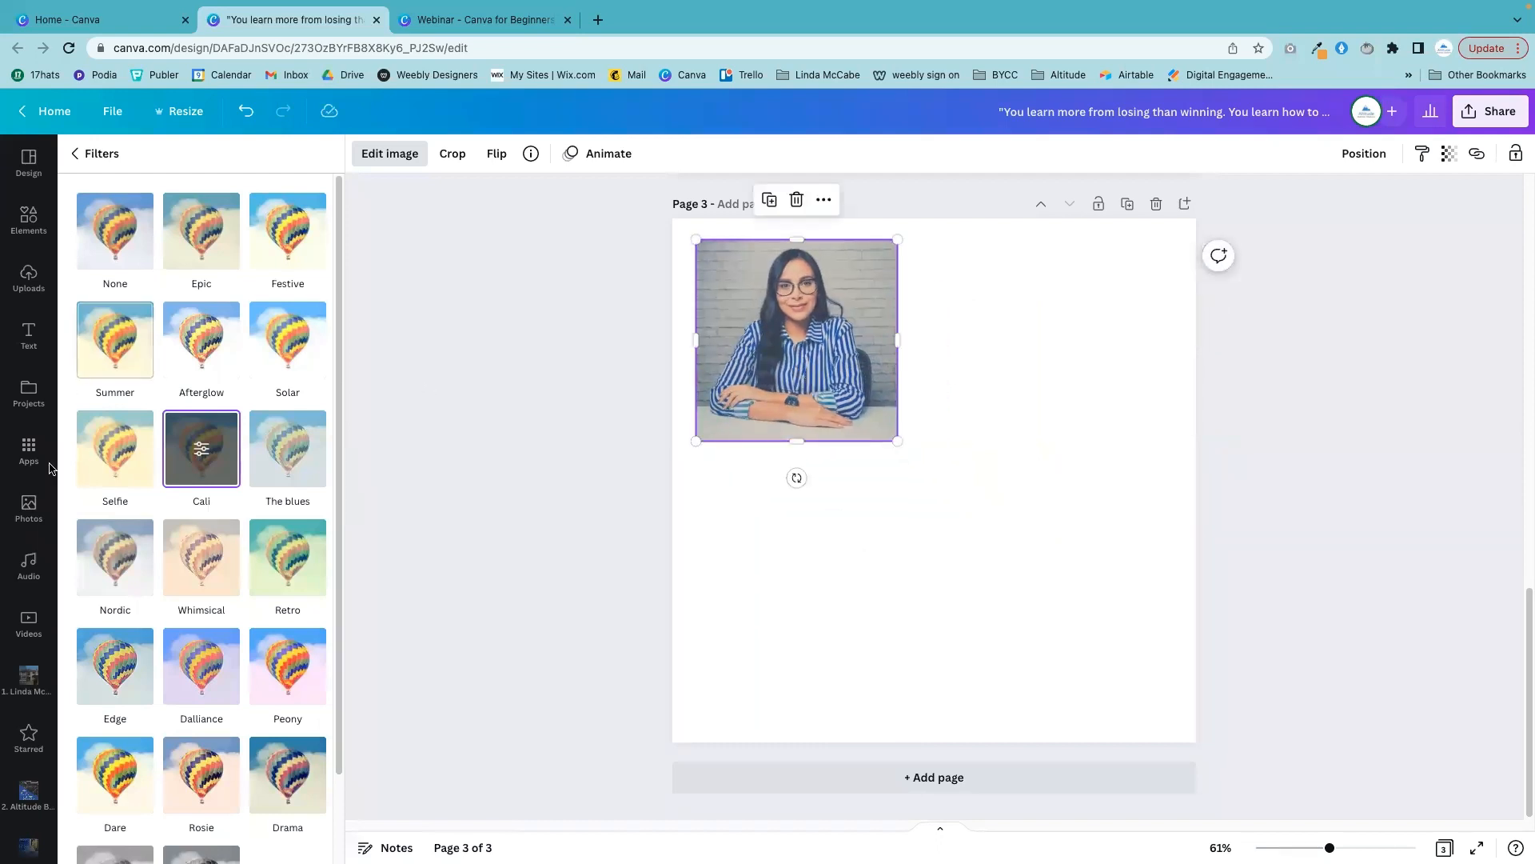
- Add the trending photo of hands on a laptop to page 3, shrinking and placing it diagonally below the woman's photo
{"action": "left_click", "coordinate": [30, 512]}
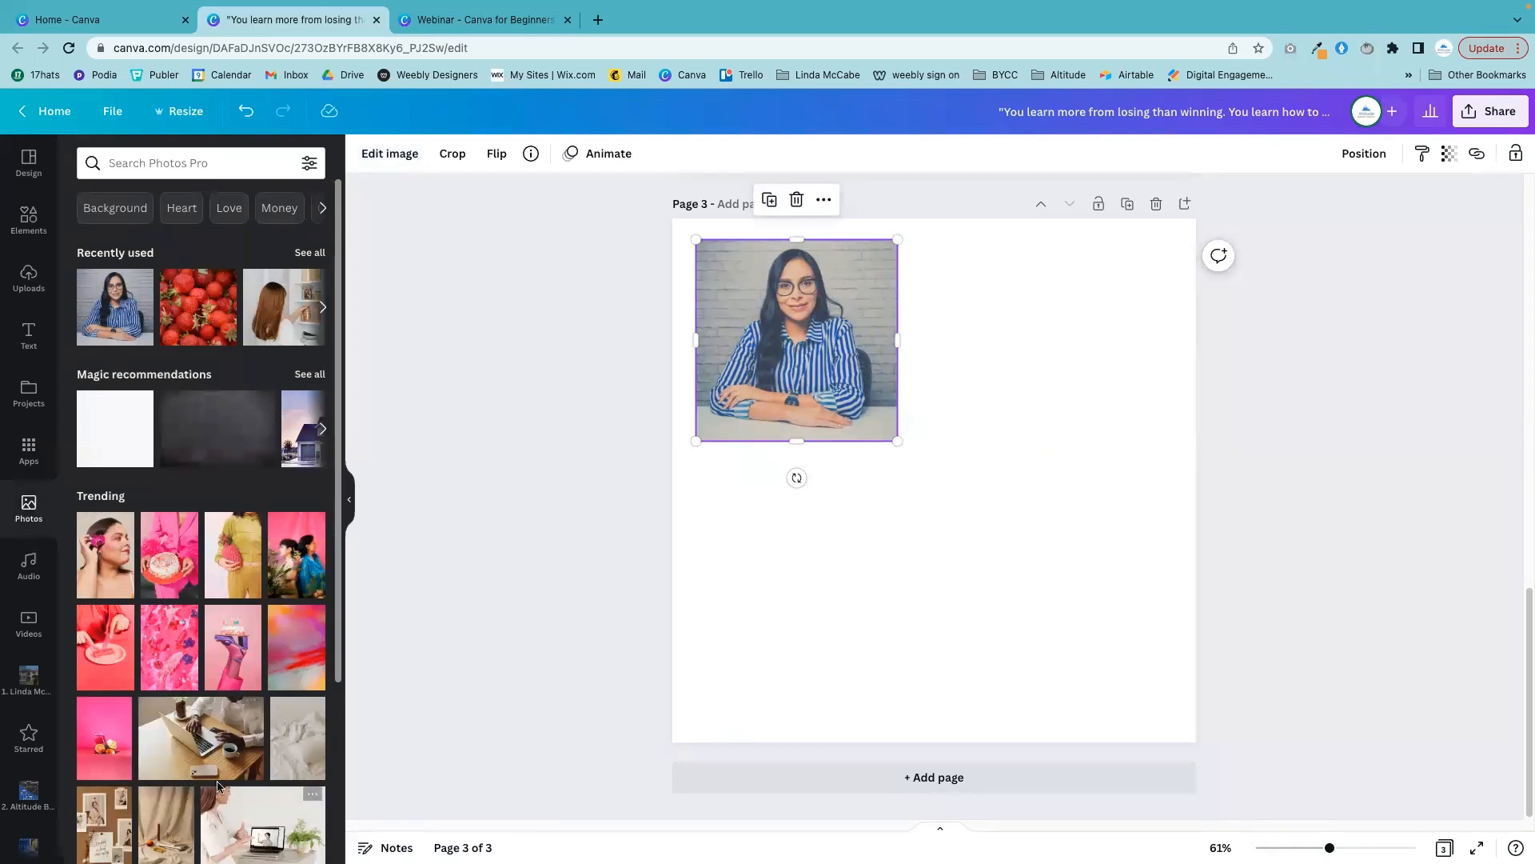
{"action": "left_click", "coordinate": [200, 736]}
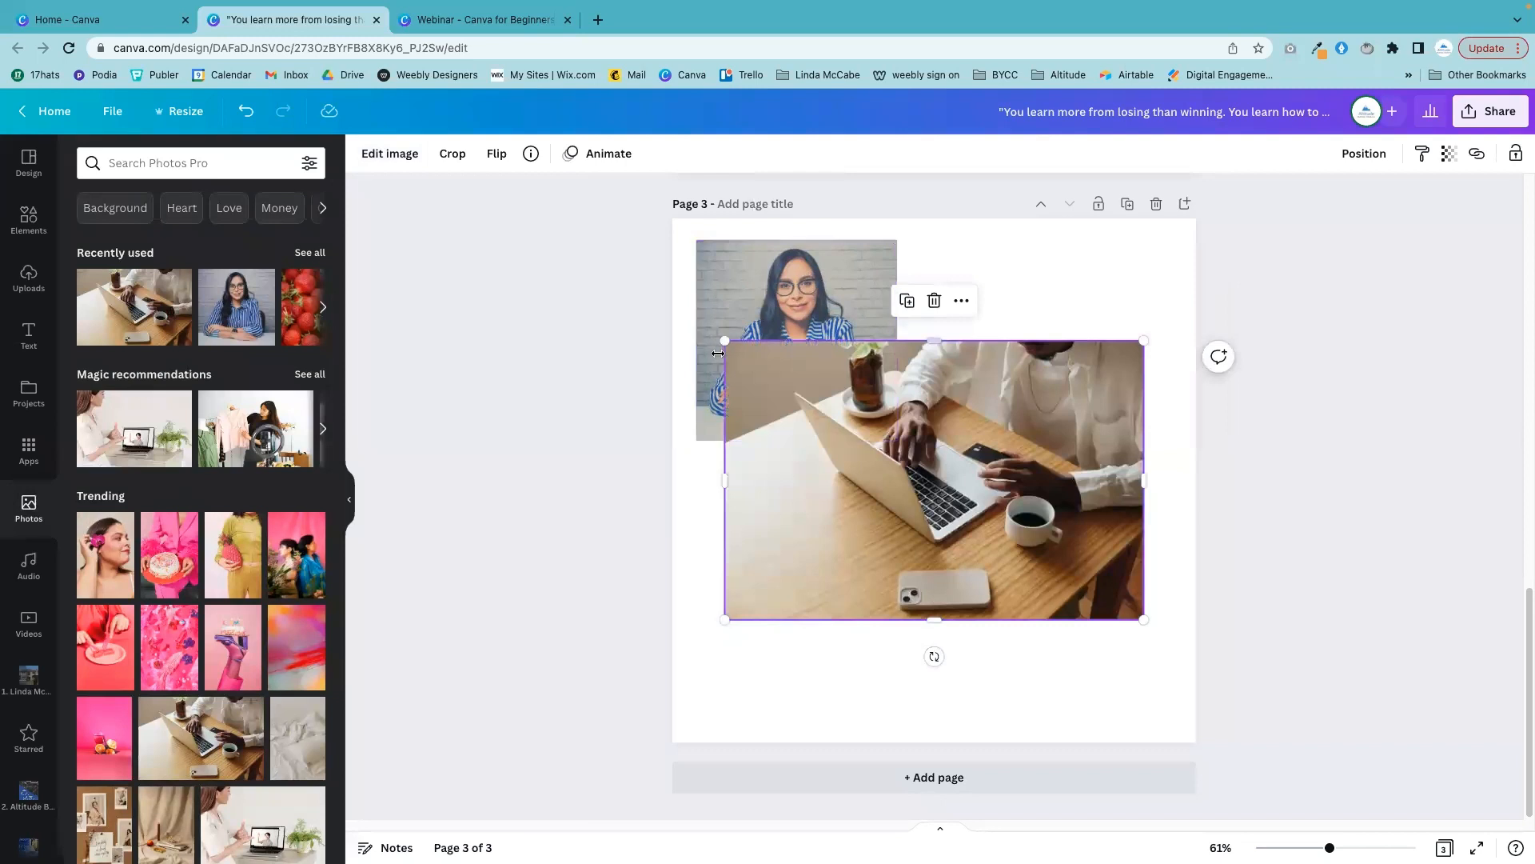
{"action": "left_click_drag", "start_coordinate": [723, 342], "coordinate": [888, 461]}
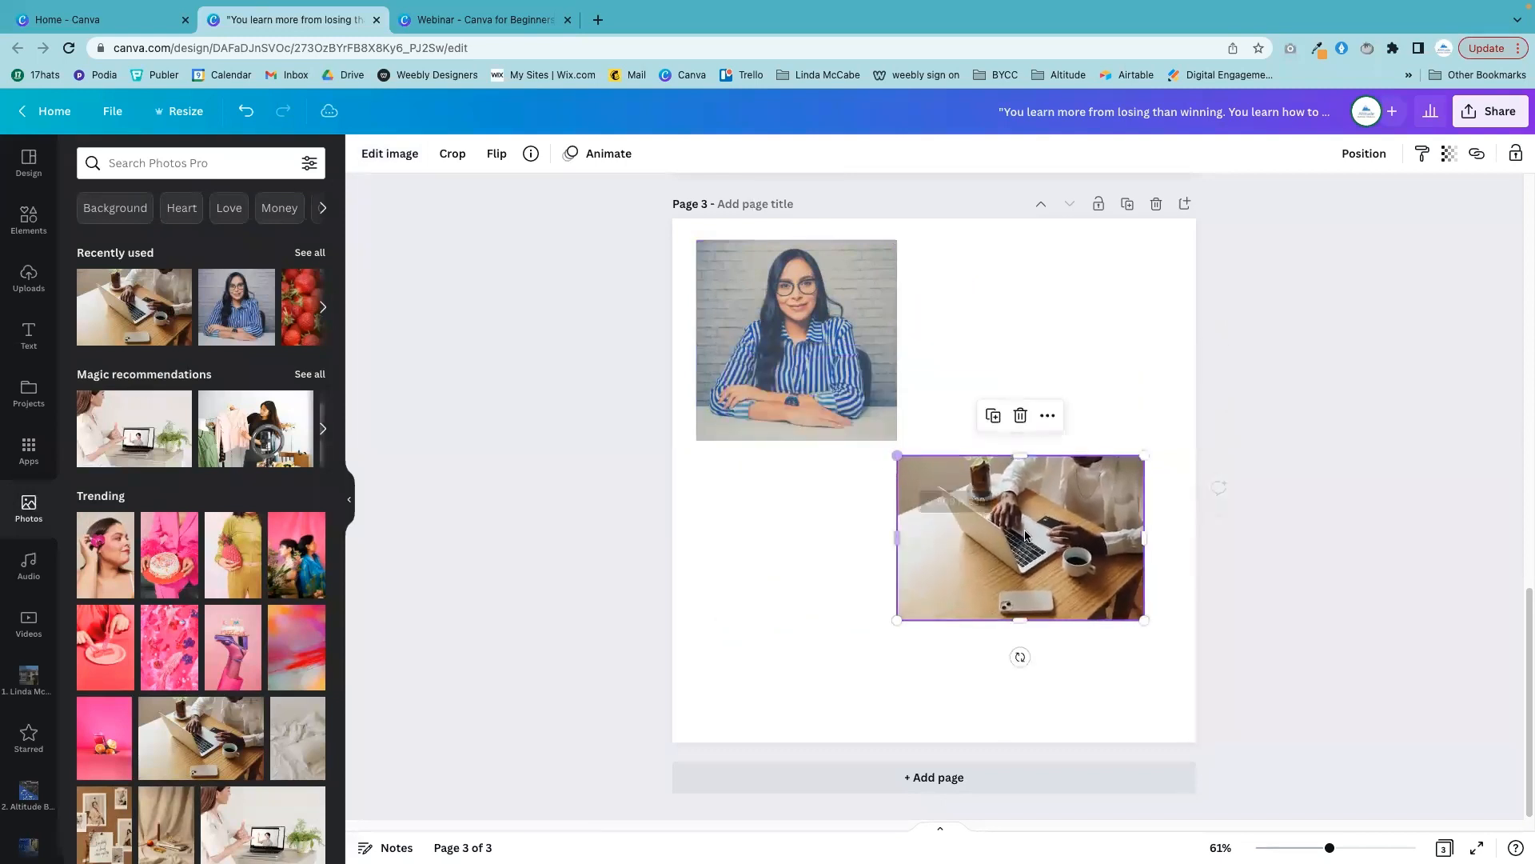
{"action": "left_click_drag", "start_coordinate": [994, 537], "coordinate": [970, 562]}
- Apply The blues filter to the laptop photo on page 3
{"action": "left_click", "coordinate": [411, 155]}
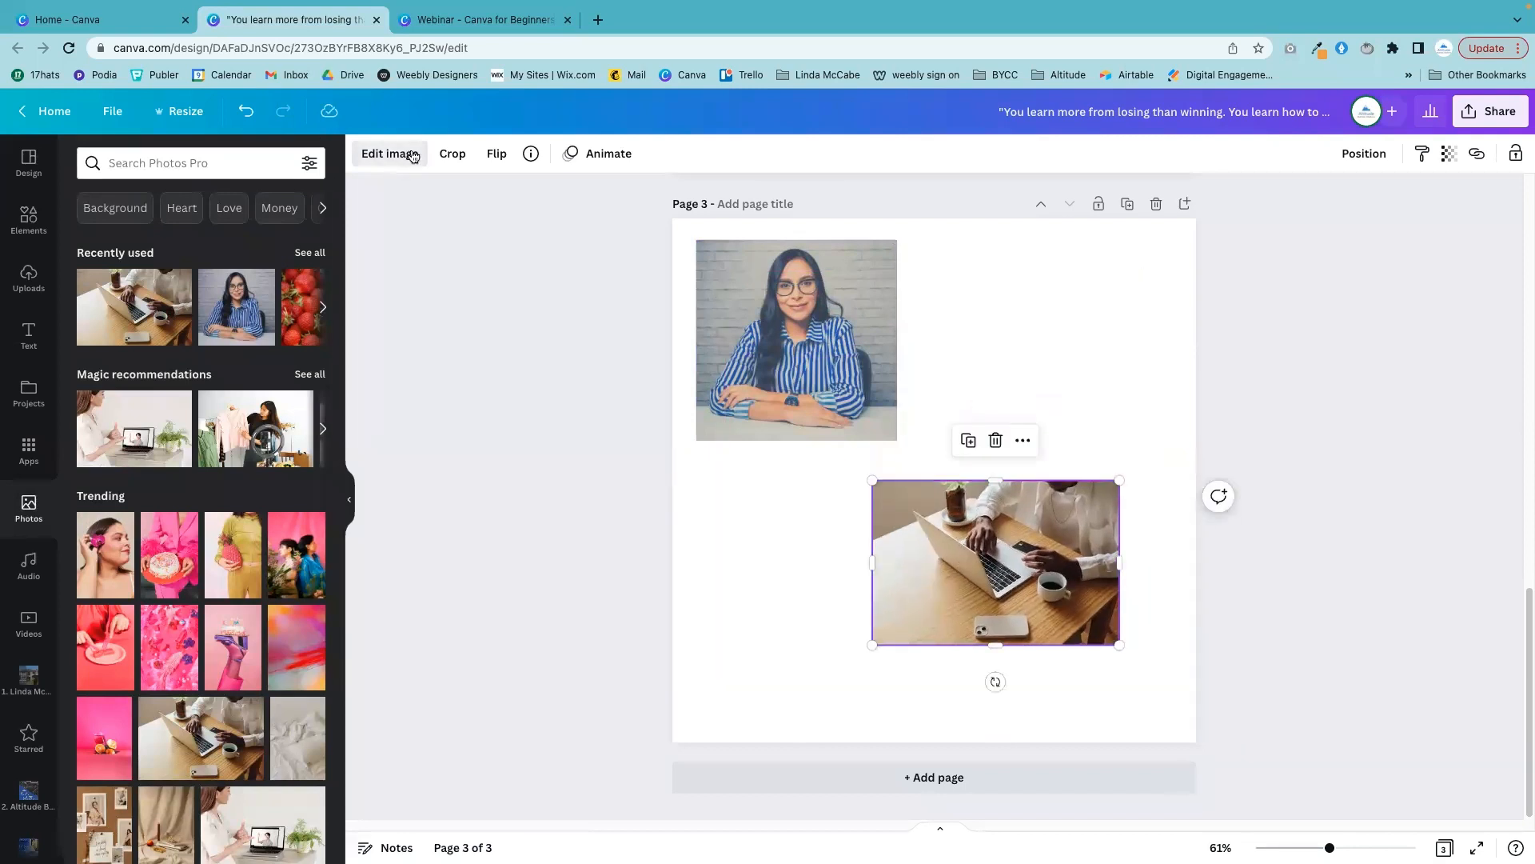
{"action": "left_click", "coordinate": [308, 669]}
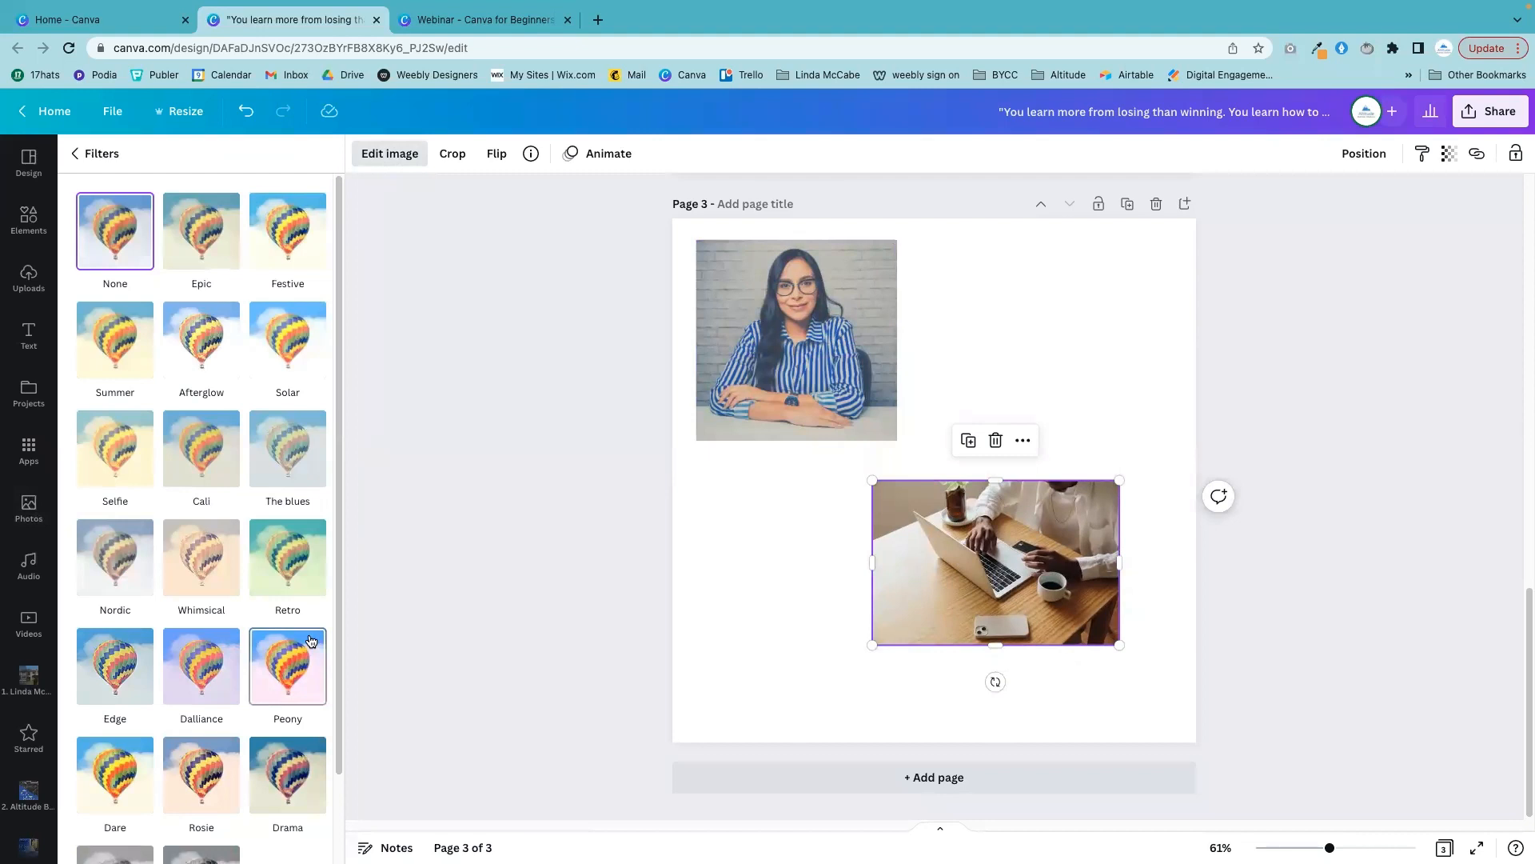
{"action": "left_click", "coordinate": [288, 447]}
{"action": "left_click", "coordinate": [1302, 389]}
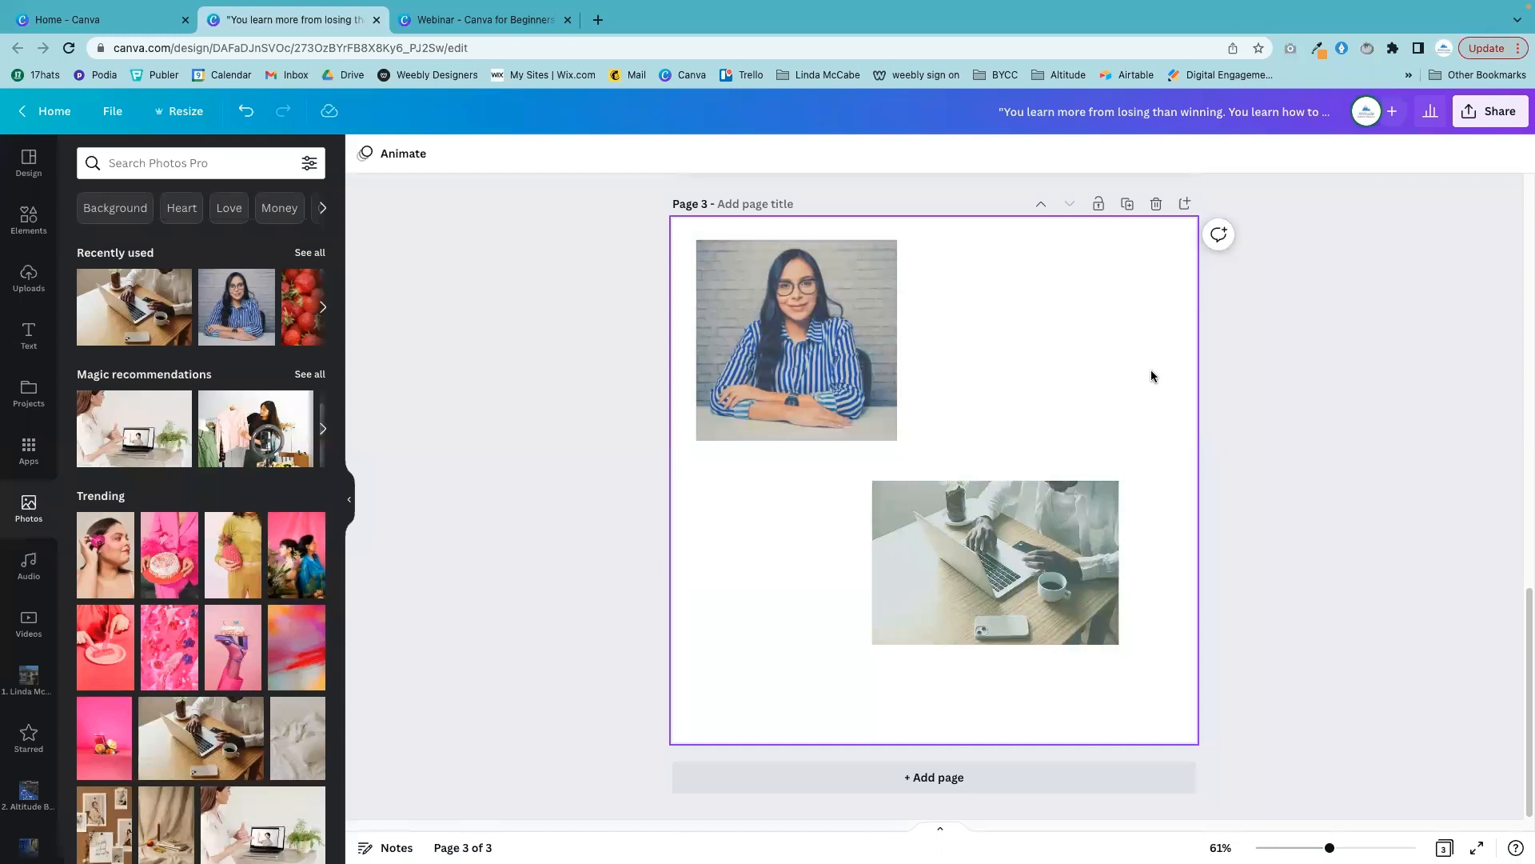
- Move the laptop photo beside the woman's photo on page 3 and try the Solar filter on both photos
{"action": "left_click_drag", "start_coordinate": [1010, 528], "coordinate": [1026, 301]}
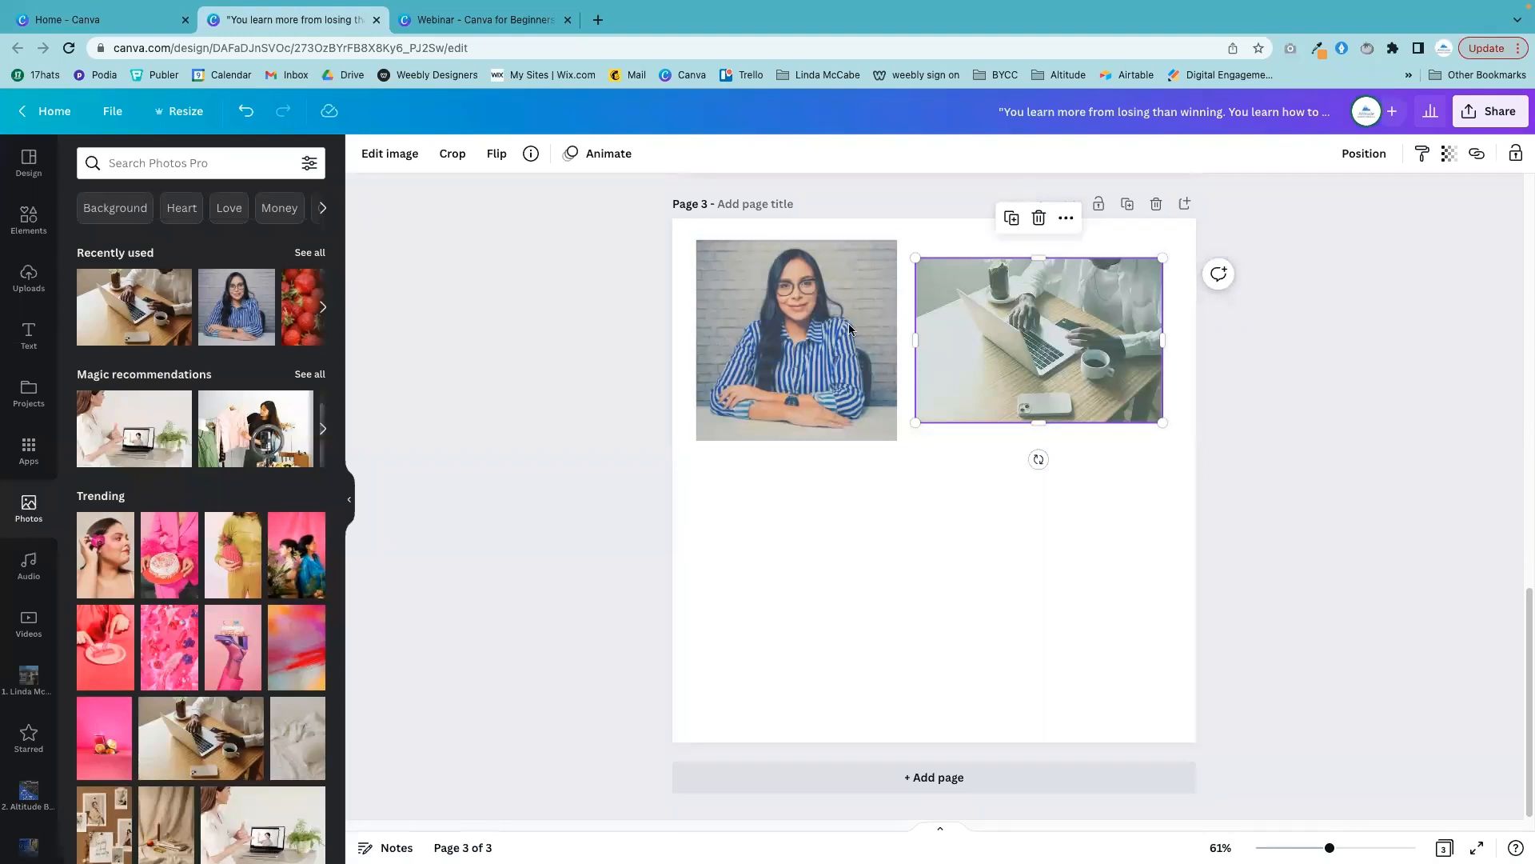
{"action": "left_click", "coordinate": [389, 154]}
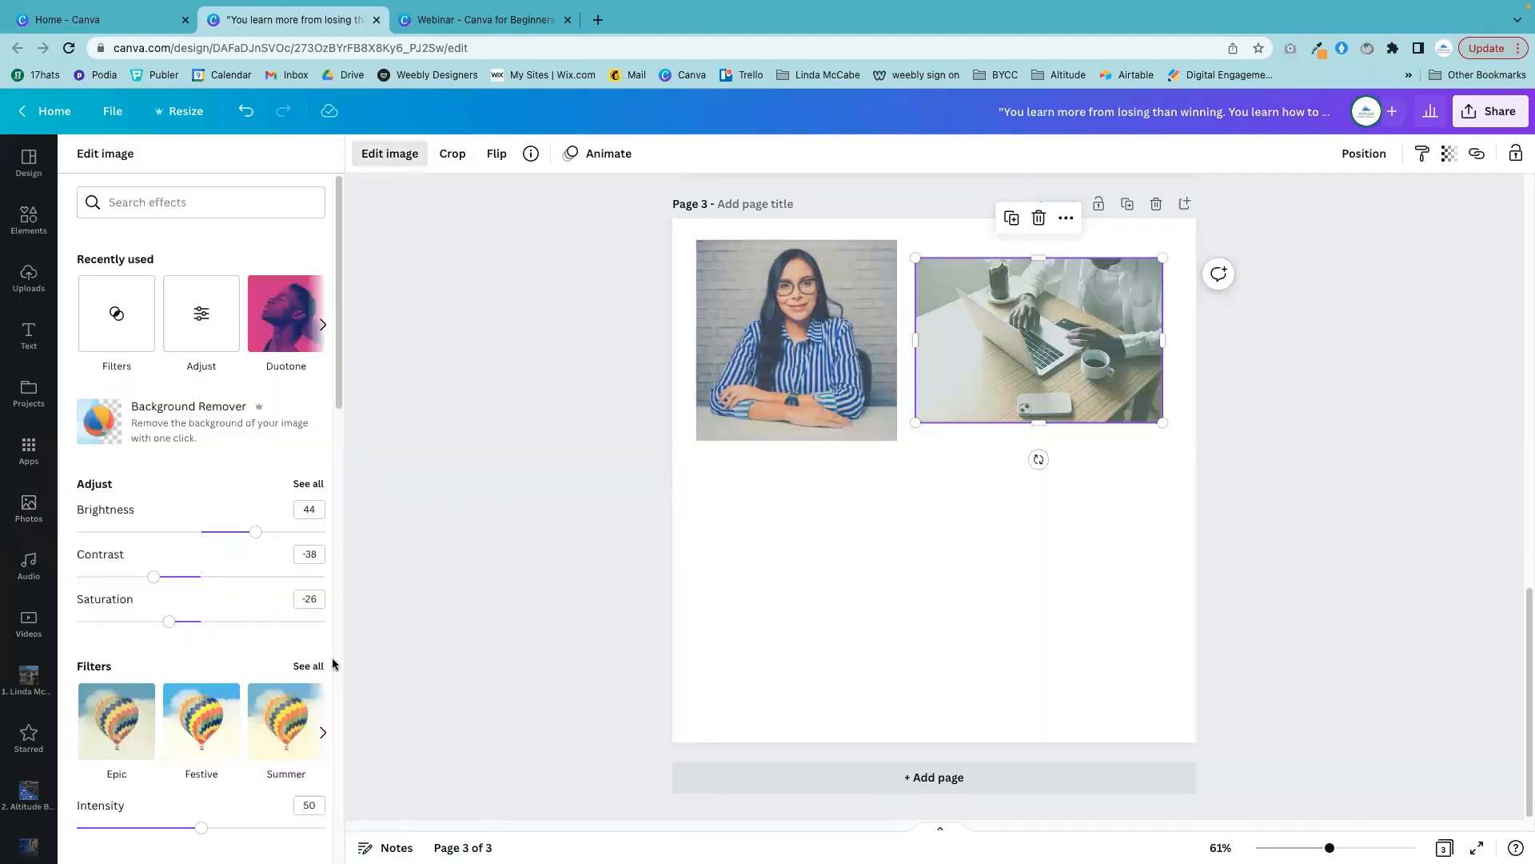
{"action": "left_click", "coordinate": [308, 667]}
{"action": "left_click", "coordinate": [284, 361]}
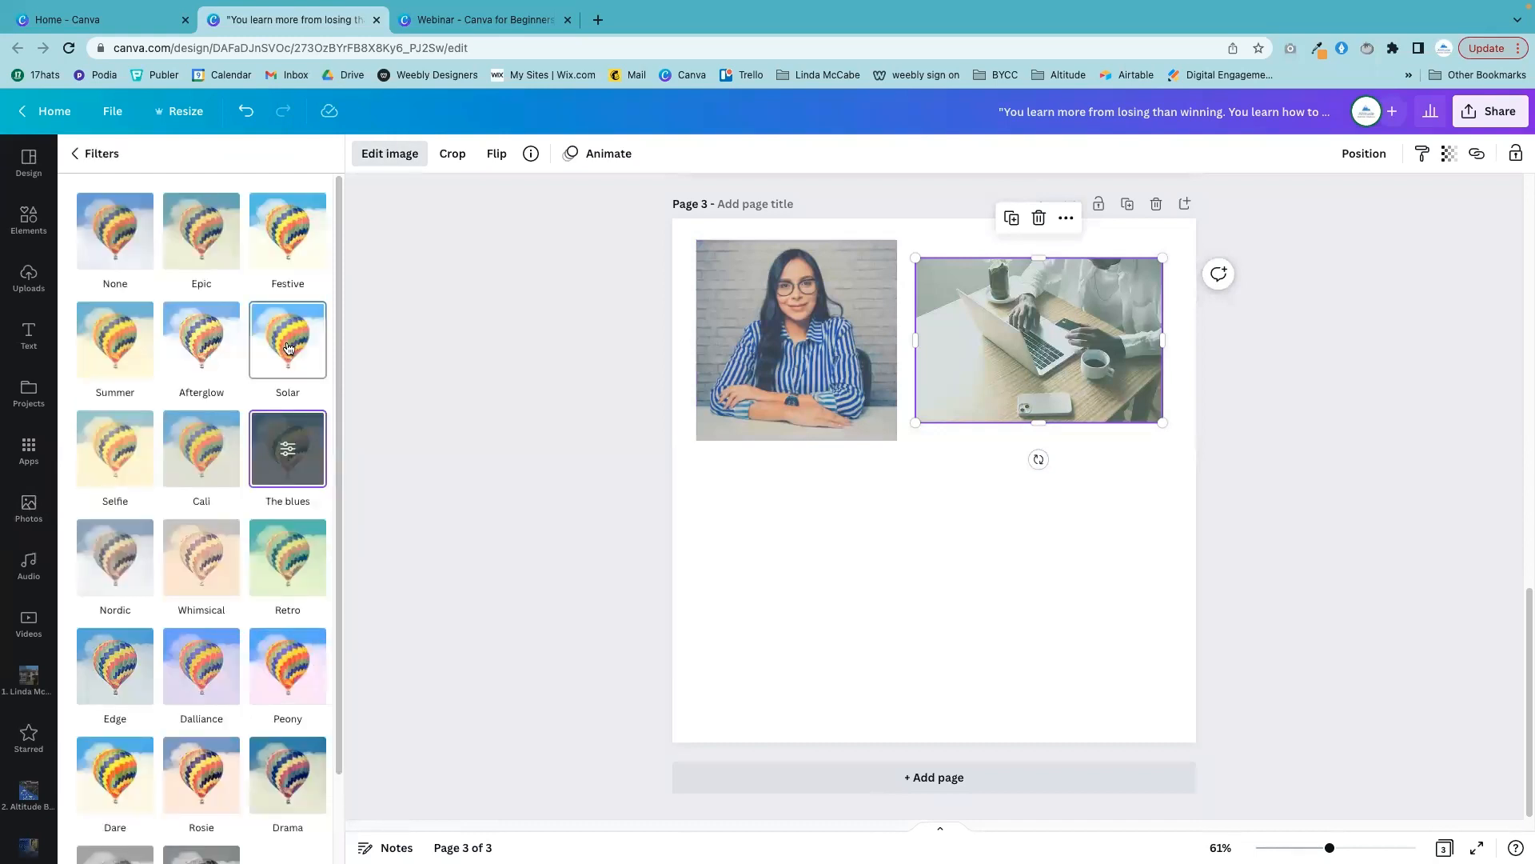
{"action": "left_click", "coordinate": [699, 313]}
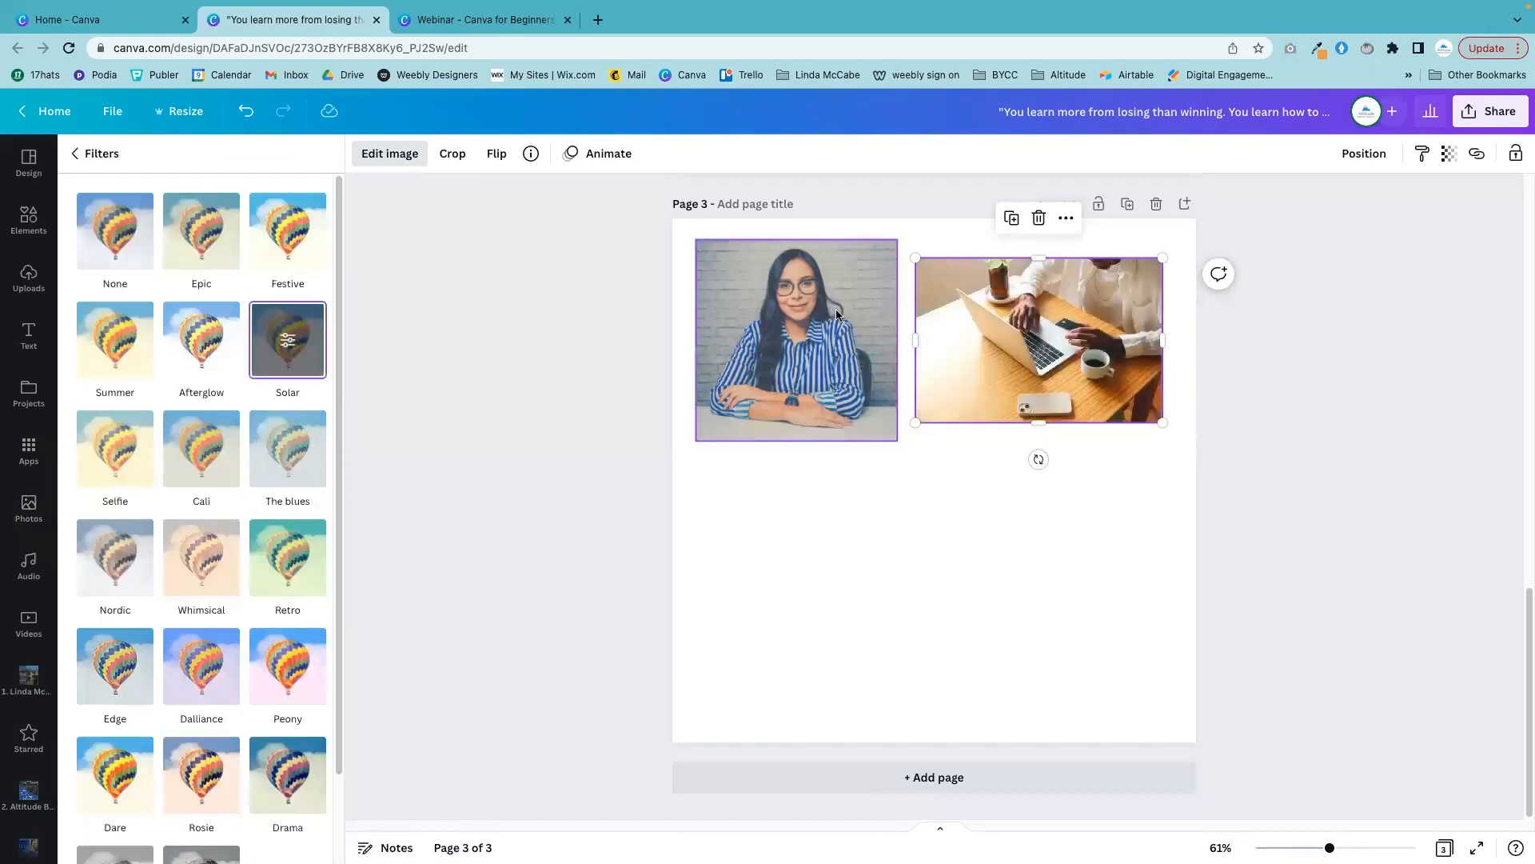
{"action": "left_click", "coordinate": [296, 368]}
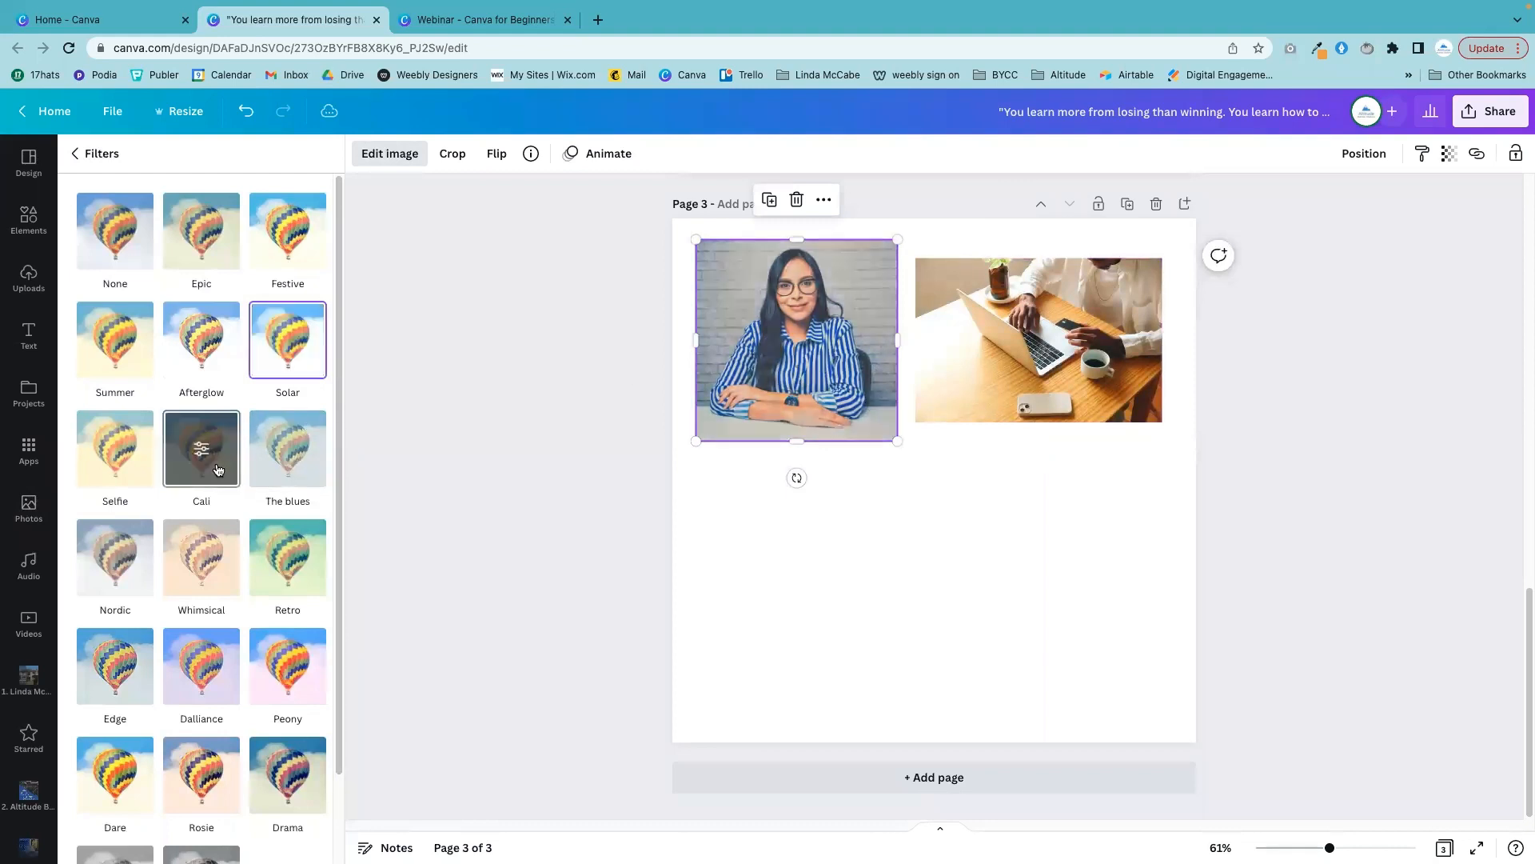
- Try Cali, None and Afterglow on the laptop photo, and finally apply the Solar filter
{"action": "left_click", "coordinate": [986, 392]}
{"action": "left_click", "coordinate": [198, 457]}
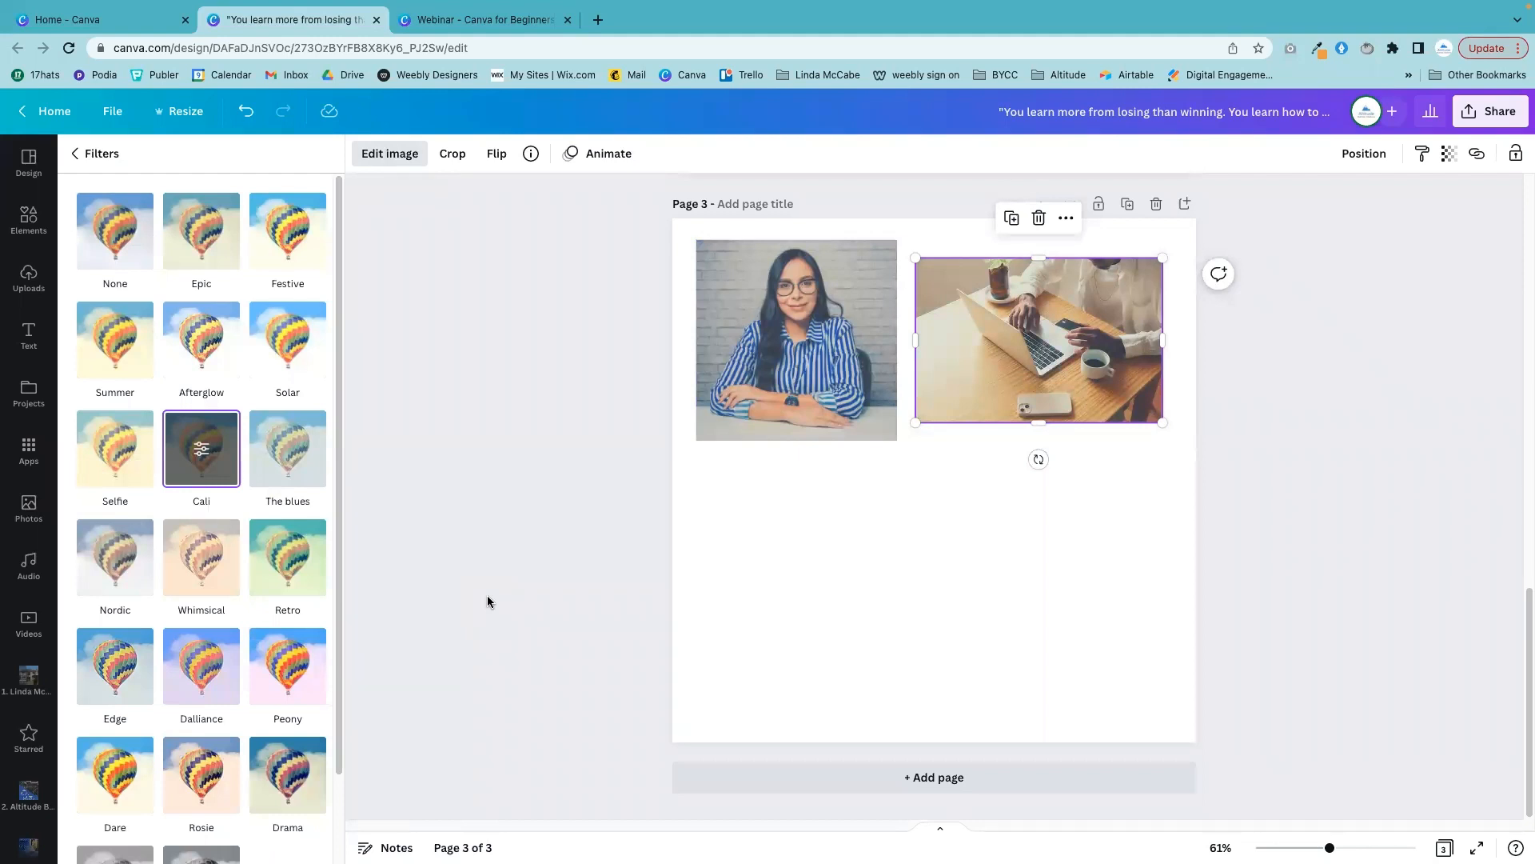
{"action": "left_click", "coordinate": [132, 237]}
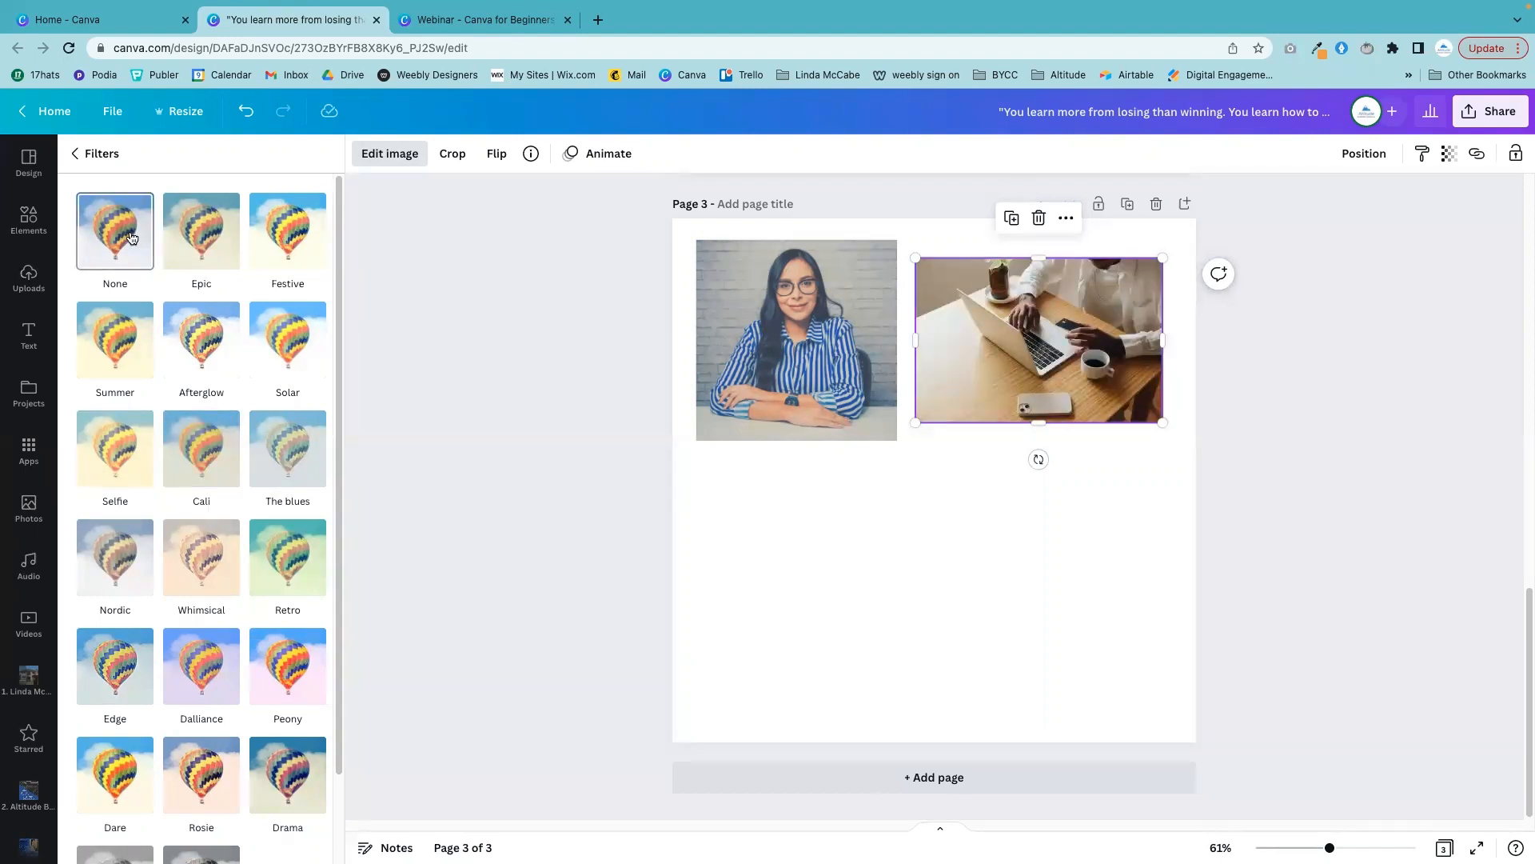
{"action": "left_click", "coordinate": [201, 349]}
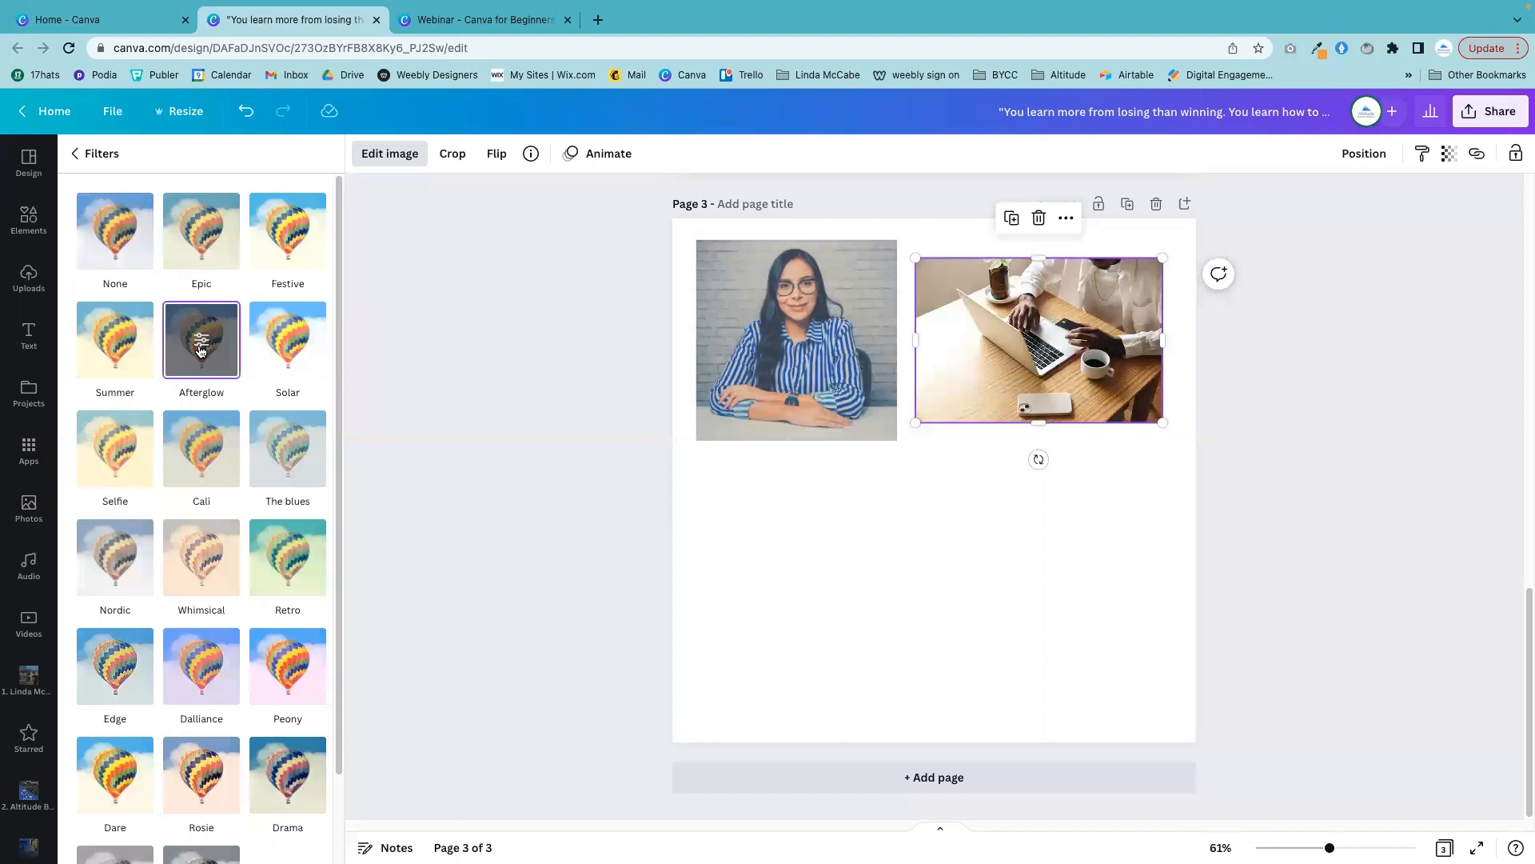
{"action": "left_click", "coordinate": [300, 357]}
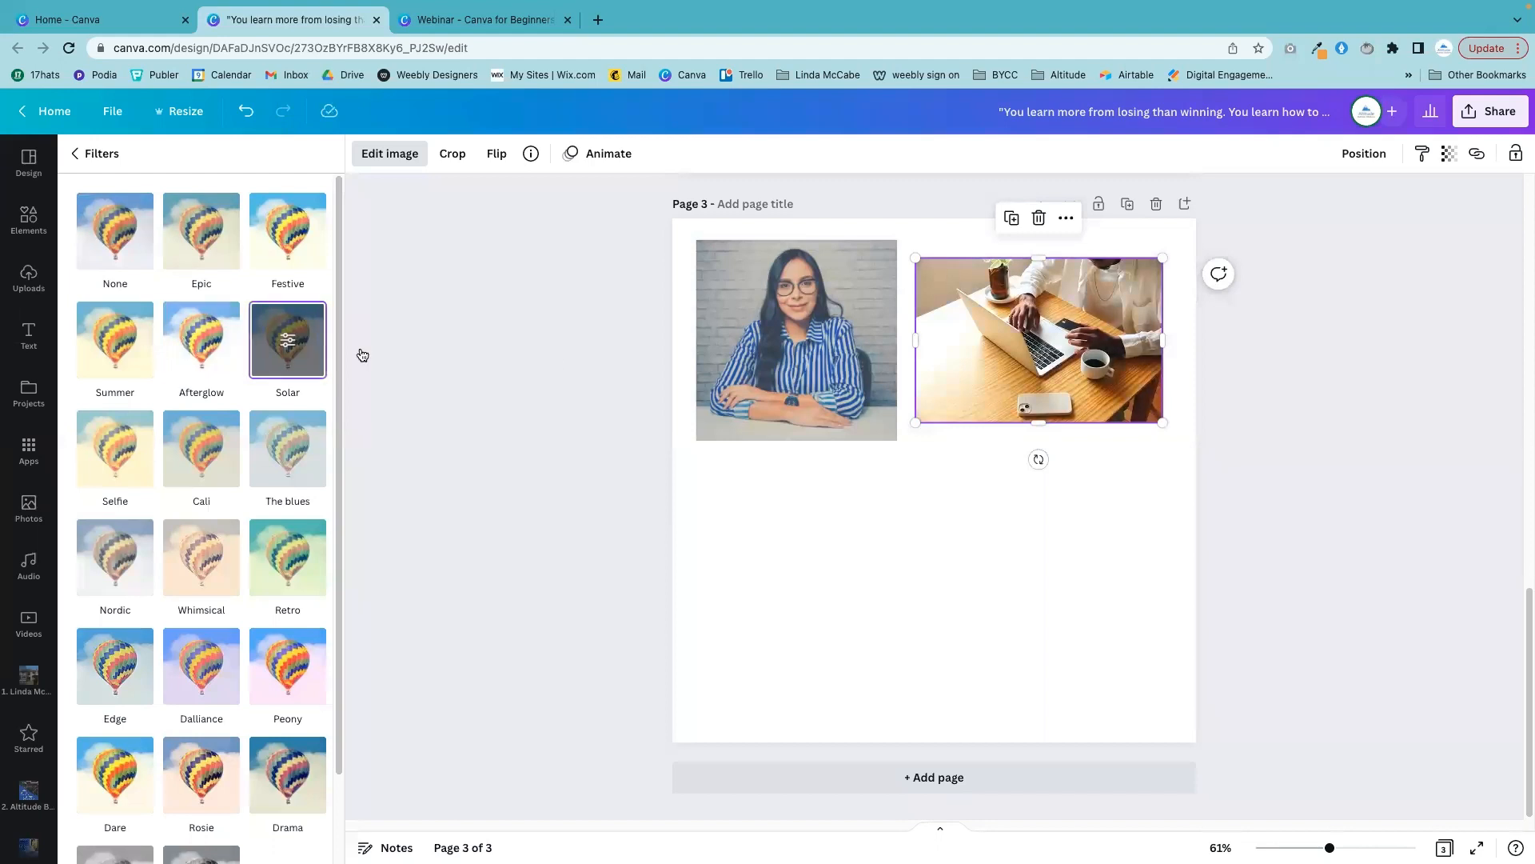
- Apply a black-and-white filter to the woman's photo and review its full image adjustments
{"action": "left_click", "coordinate": [761, 361]}
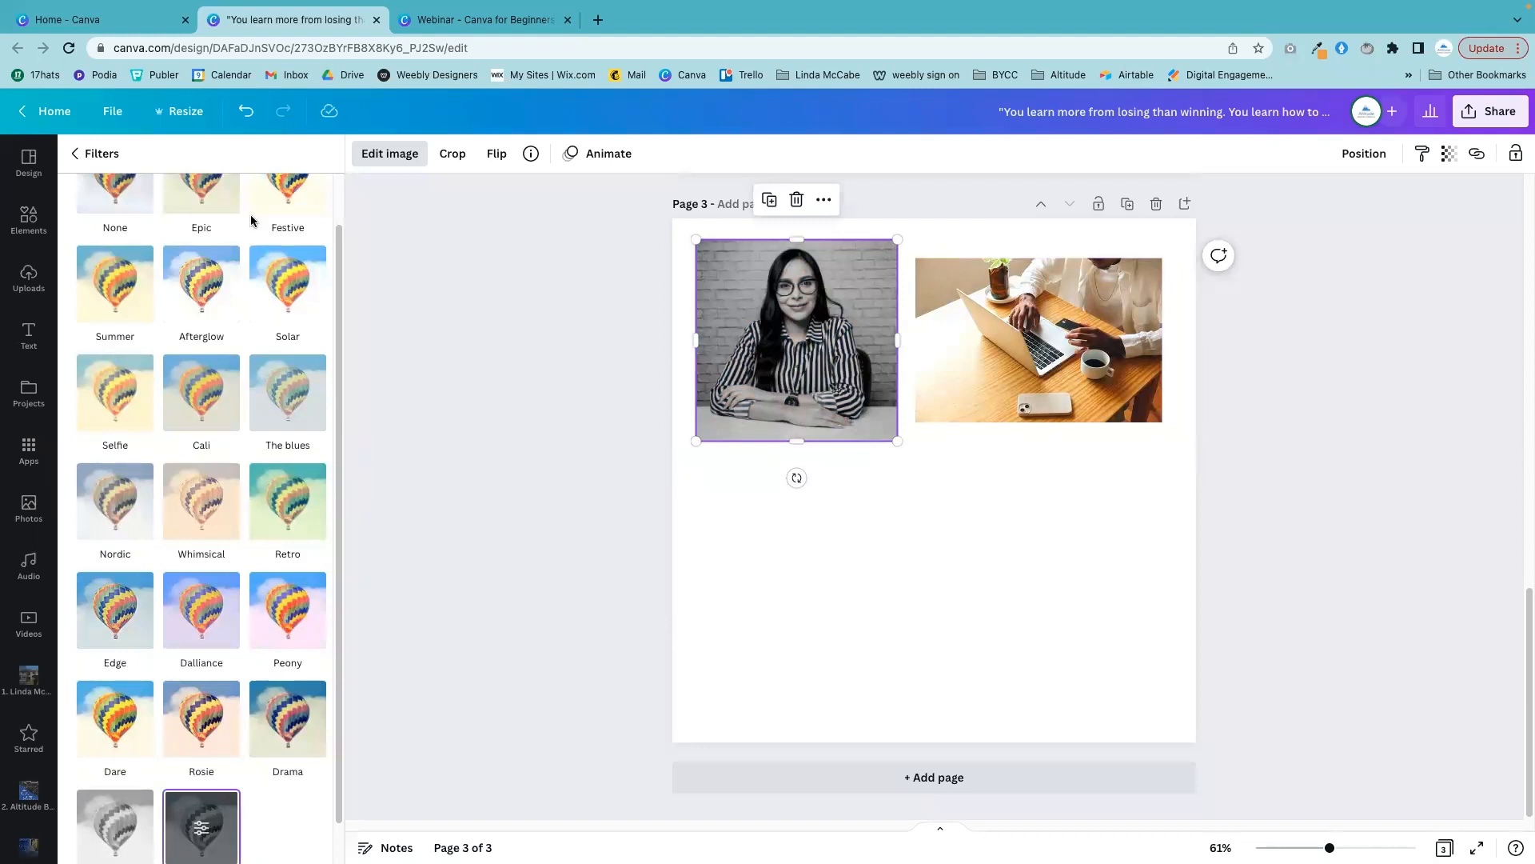
{"action": "left_click", "coordinate": [112, 155]}
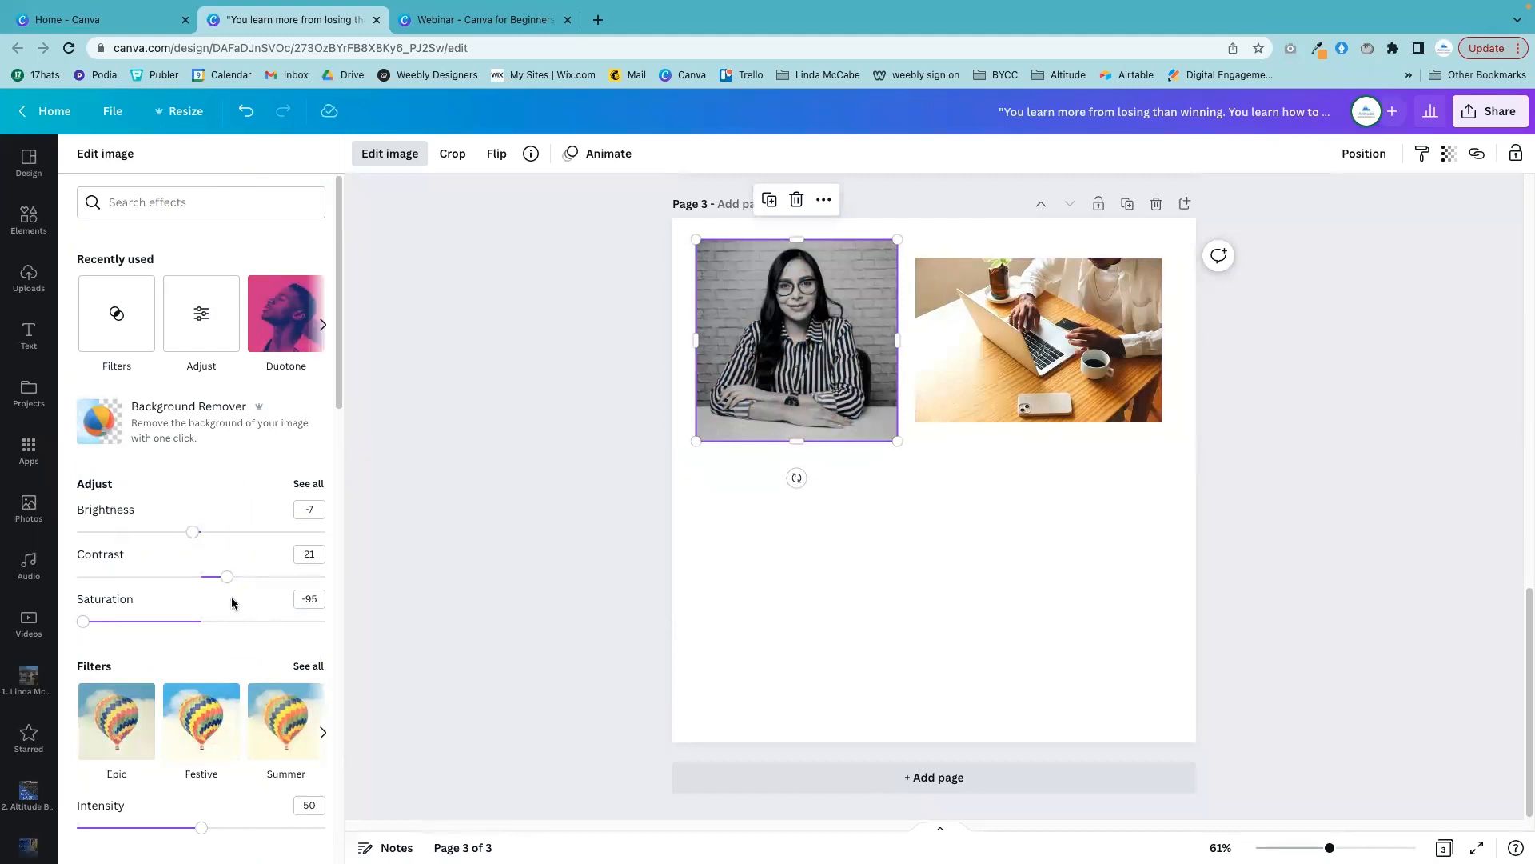
{"action": "left_click", "coordinate": [306, 484]}
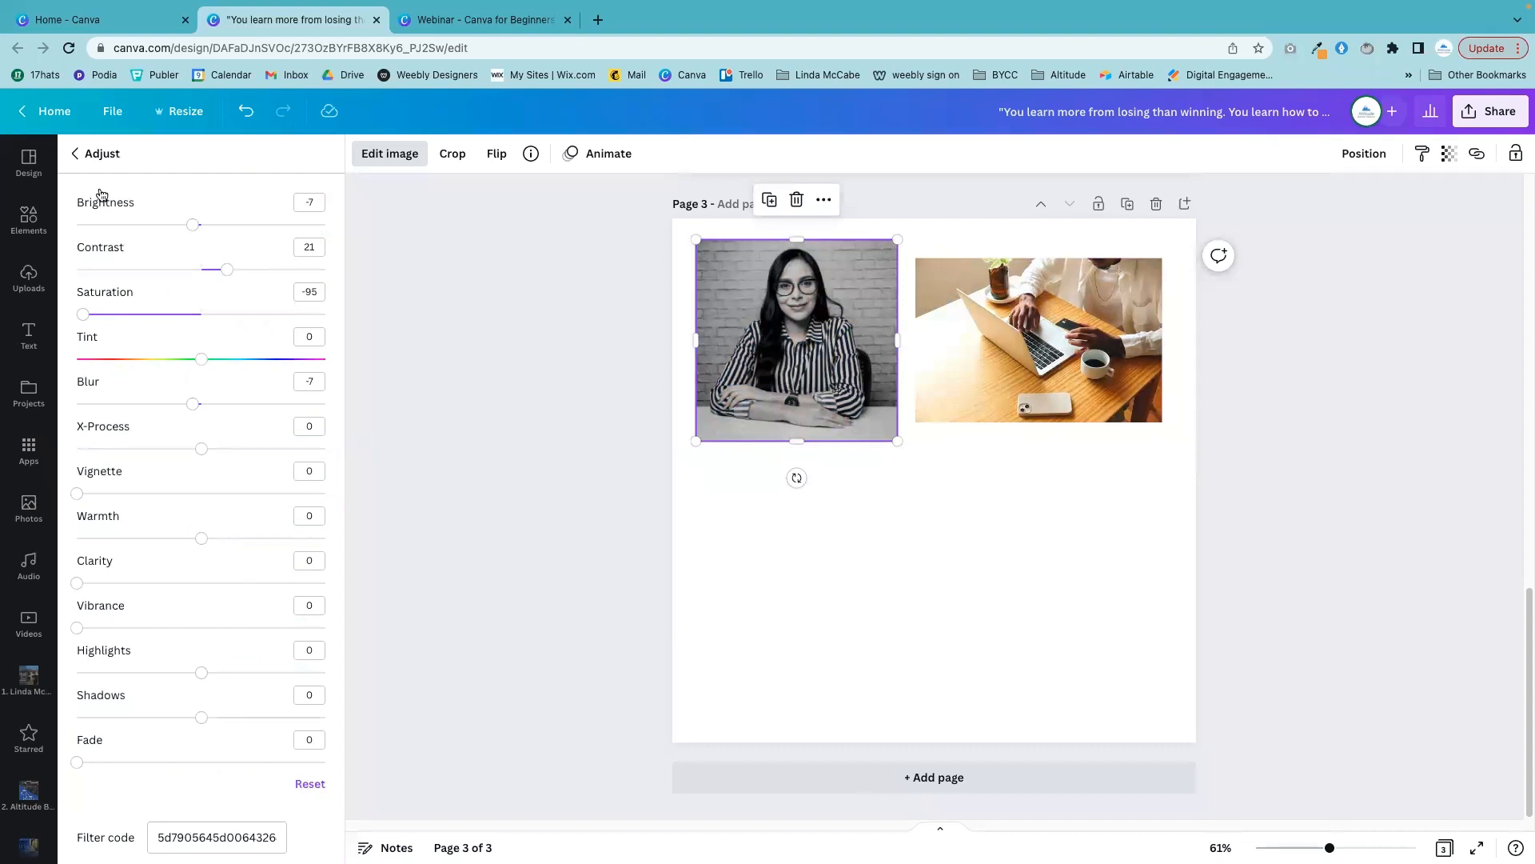
{"action": "left_click", "coordinate": [95, 159]}
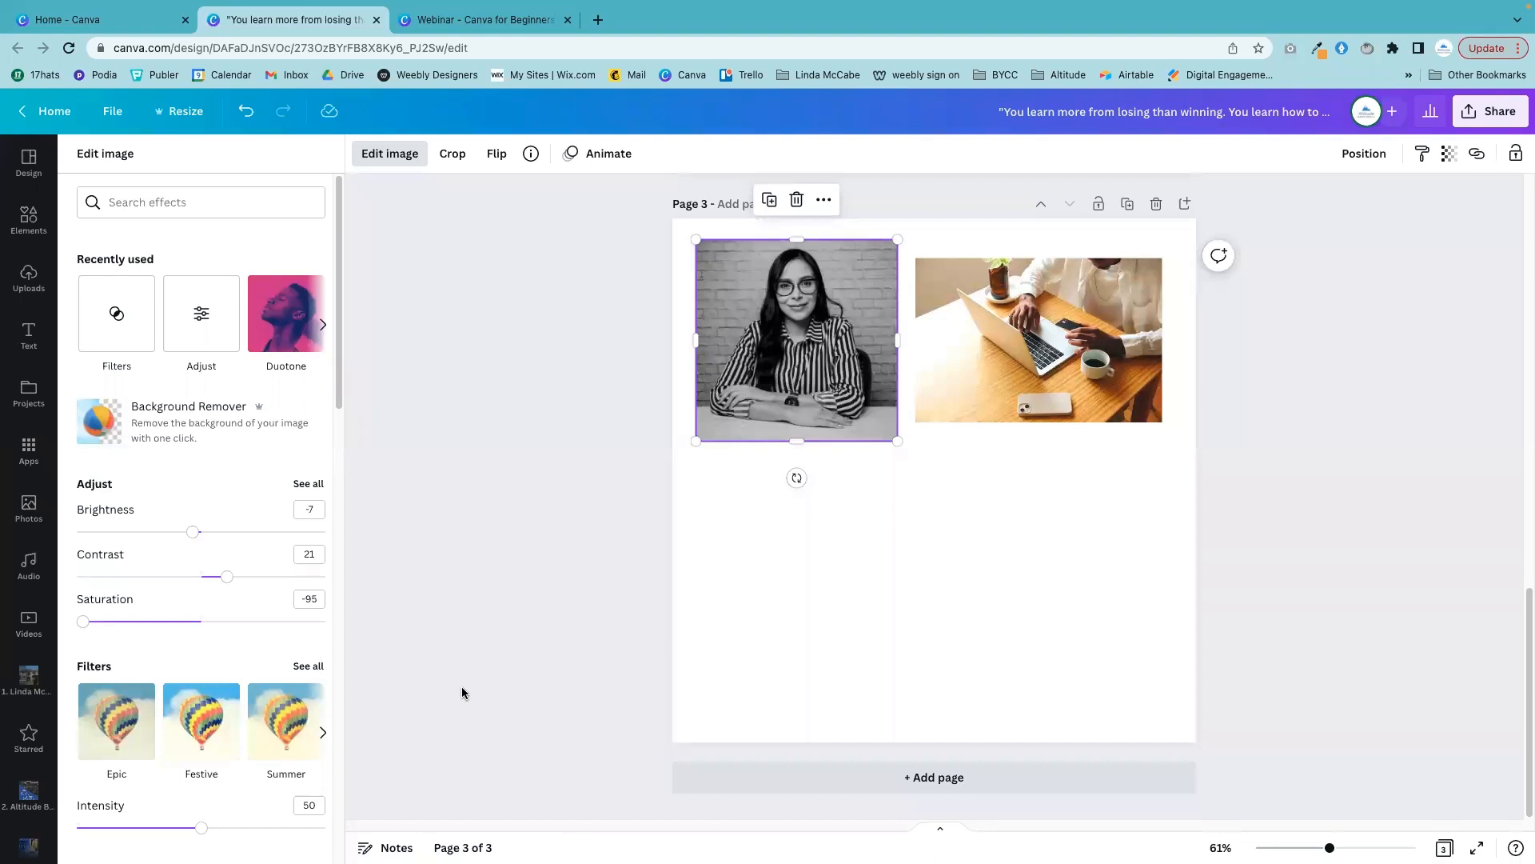
{"action": "left_click", "coordinate": [1337, 483]}
{"action": "left_click", "coordinate": [1340, 483]}
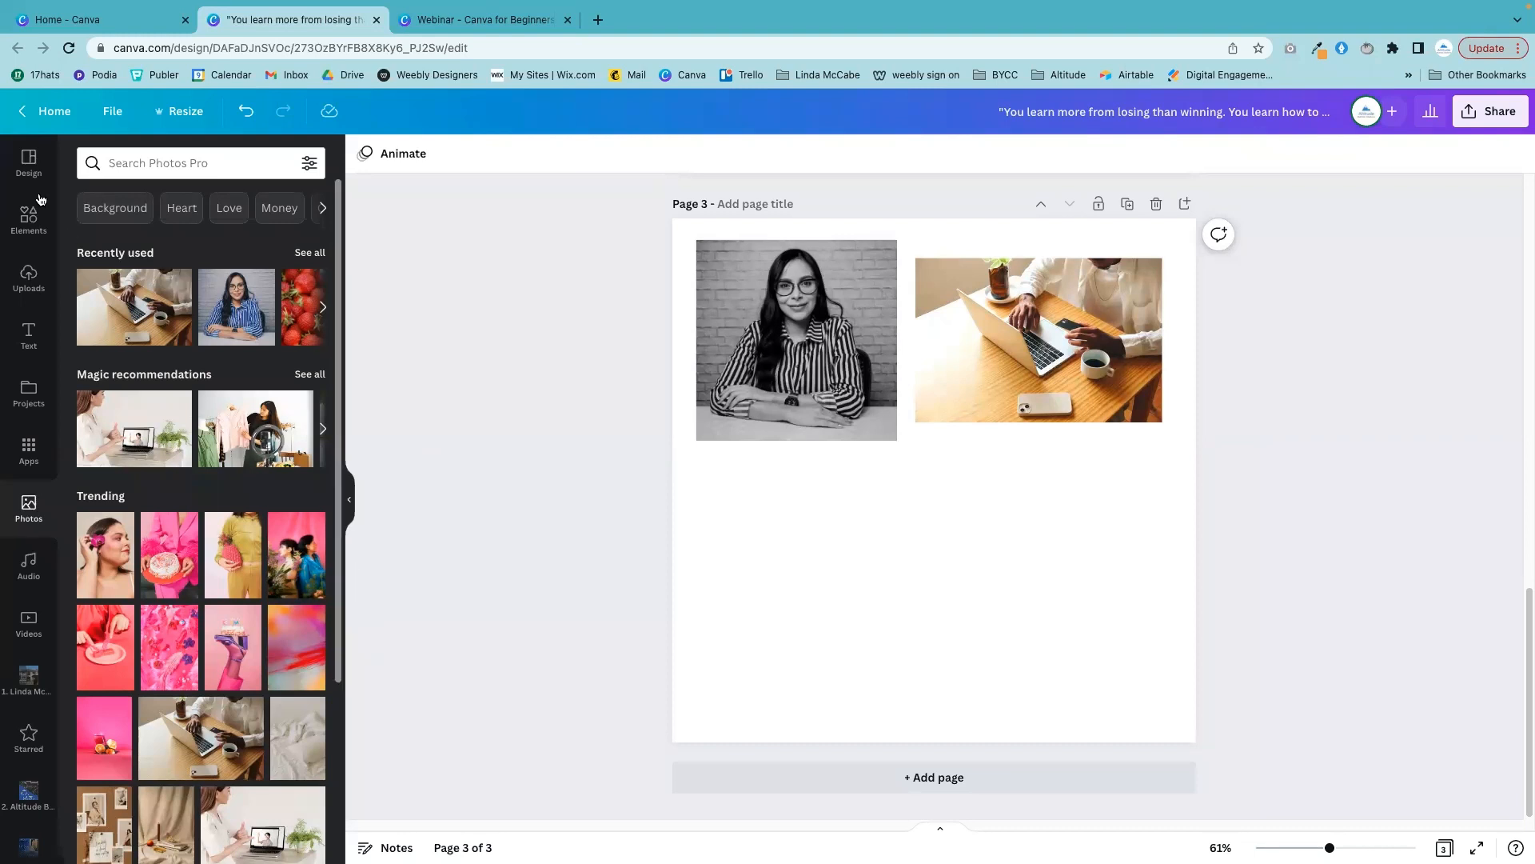
- Look through the uploaded images and upload beenleith.jpeg from the Downloads folder
{"action": "left_click", "coordinate": [27, 277]}
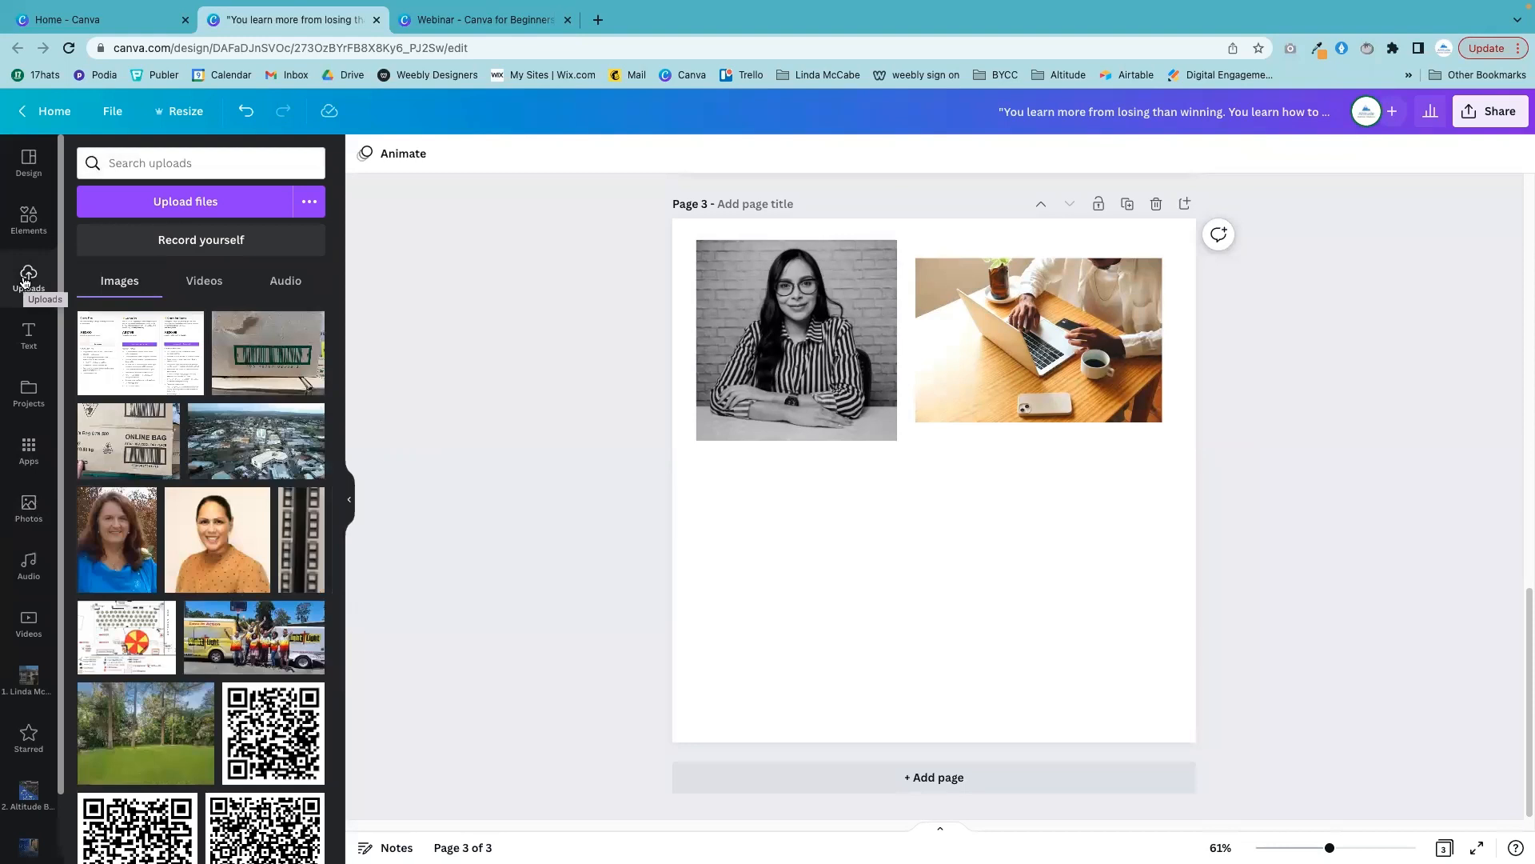
{"action": "scroll", "coordinate": [232, 669], "scroll_direction": "down", "scroll_amount": 2}
{"action": "scroll", "coordinate": [232, 669], "scroll_direction": "down", "scroll_amount": 6}
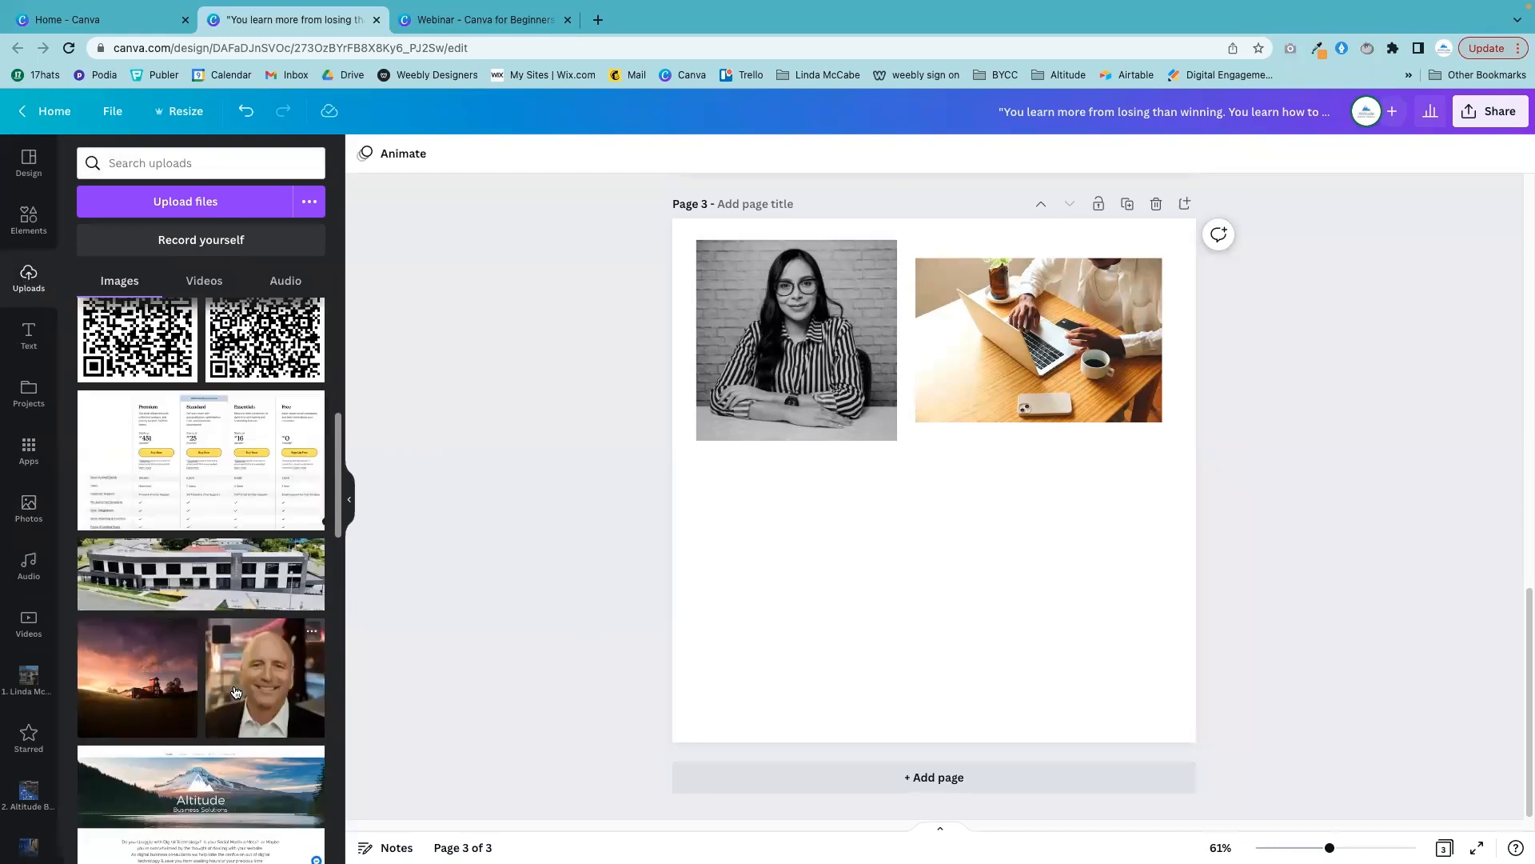
{"action": "scroll", "coordinate": [238, 690], "scroll_direction": "down", "scroll_amount": 5}
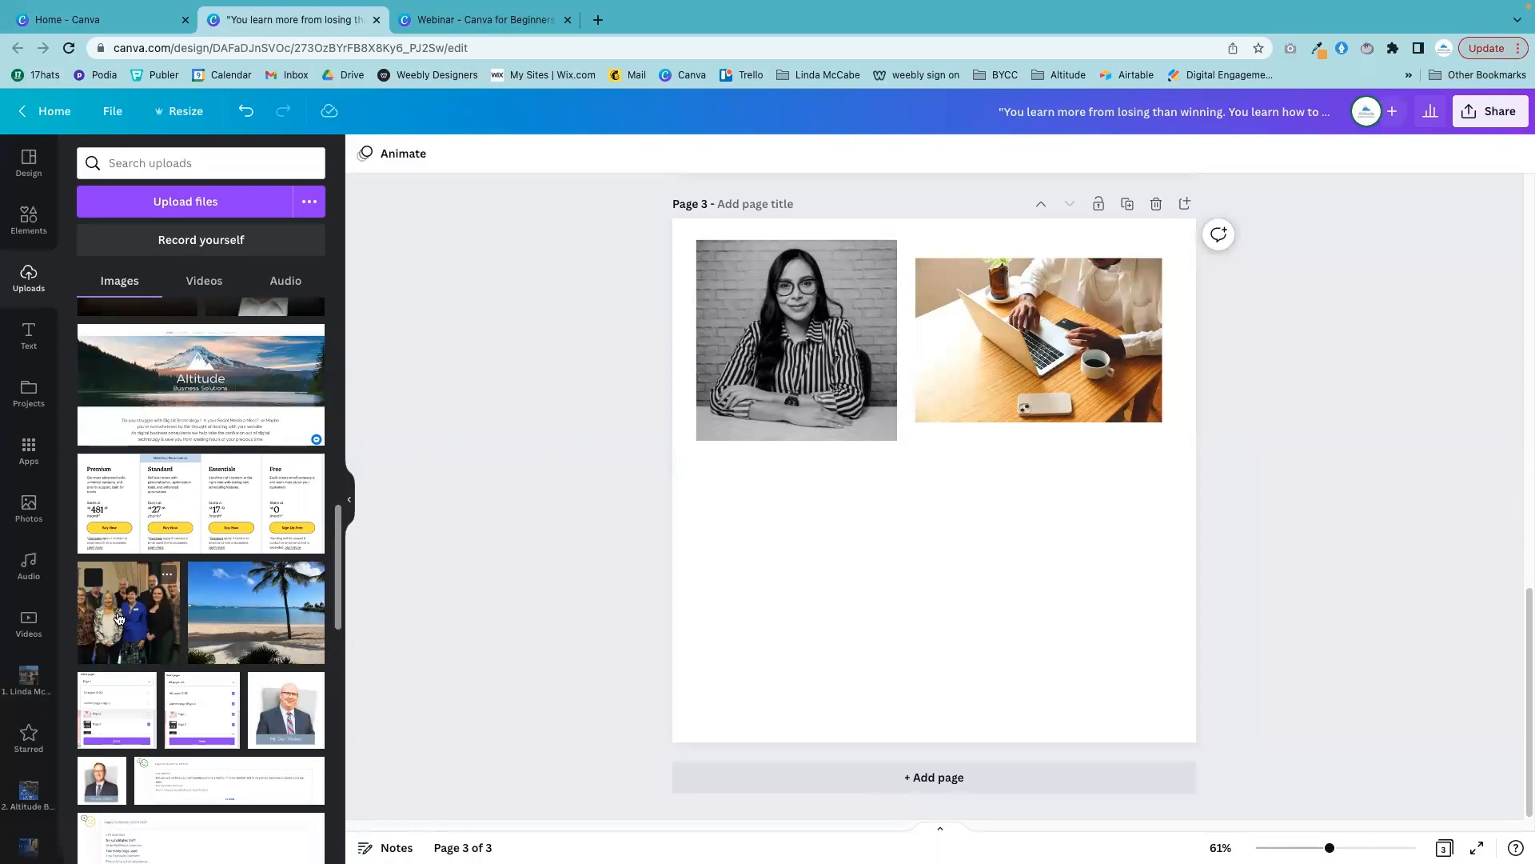
{"action": "left_click", "coordinate": [184, 200]}
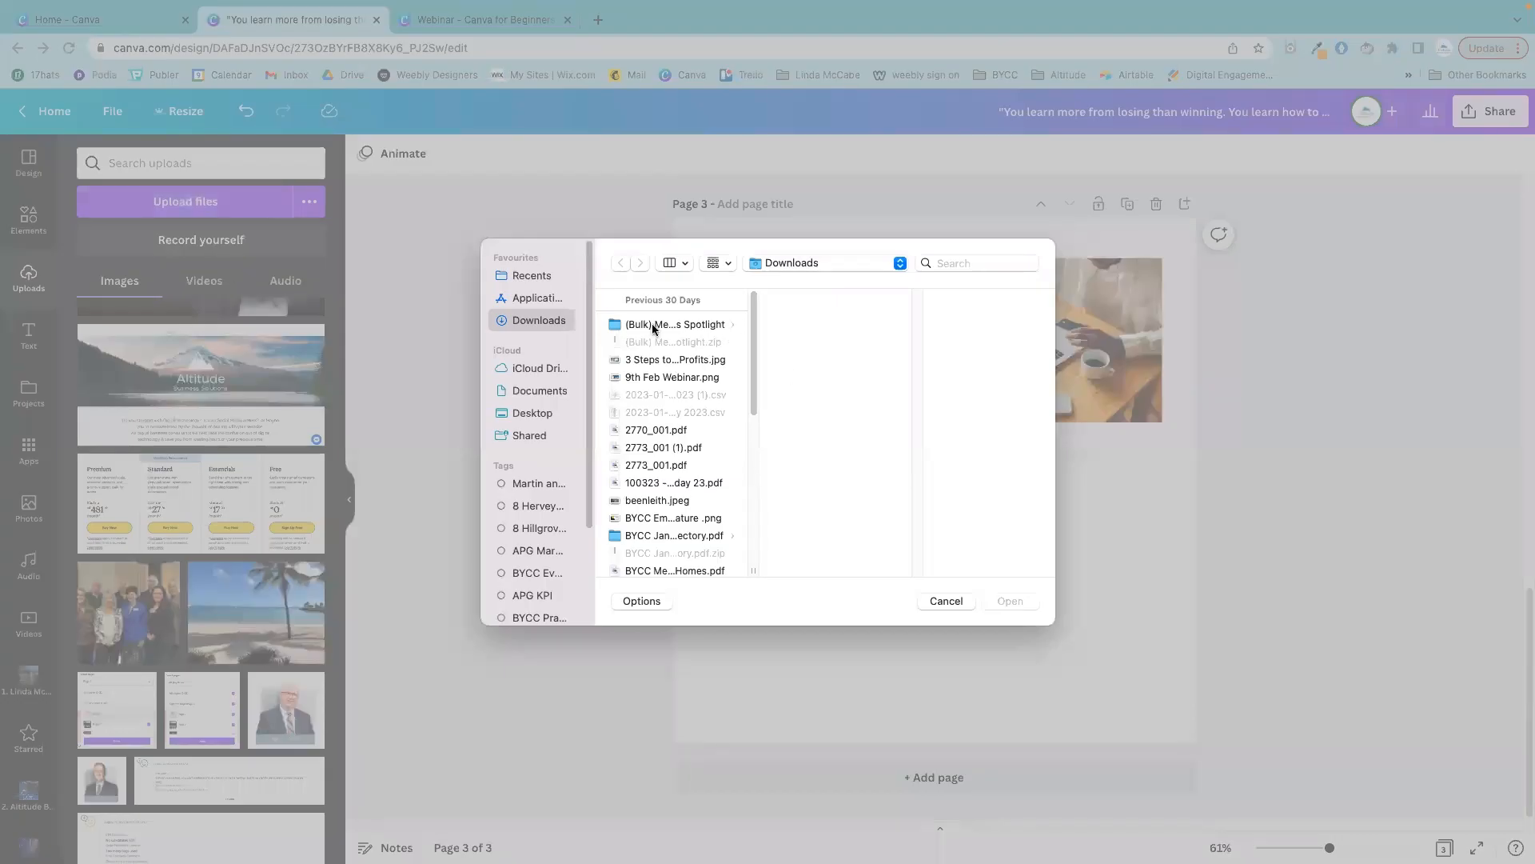
{"action": "scroll", "coordinate": [690, 488], "scroll_direction": "down", "scroll_amount": 1}
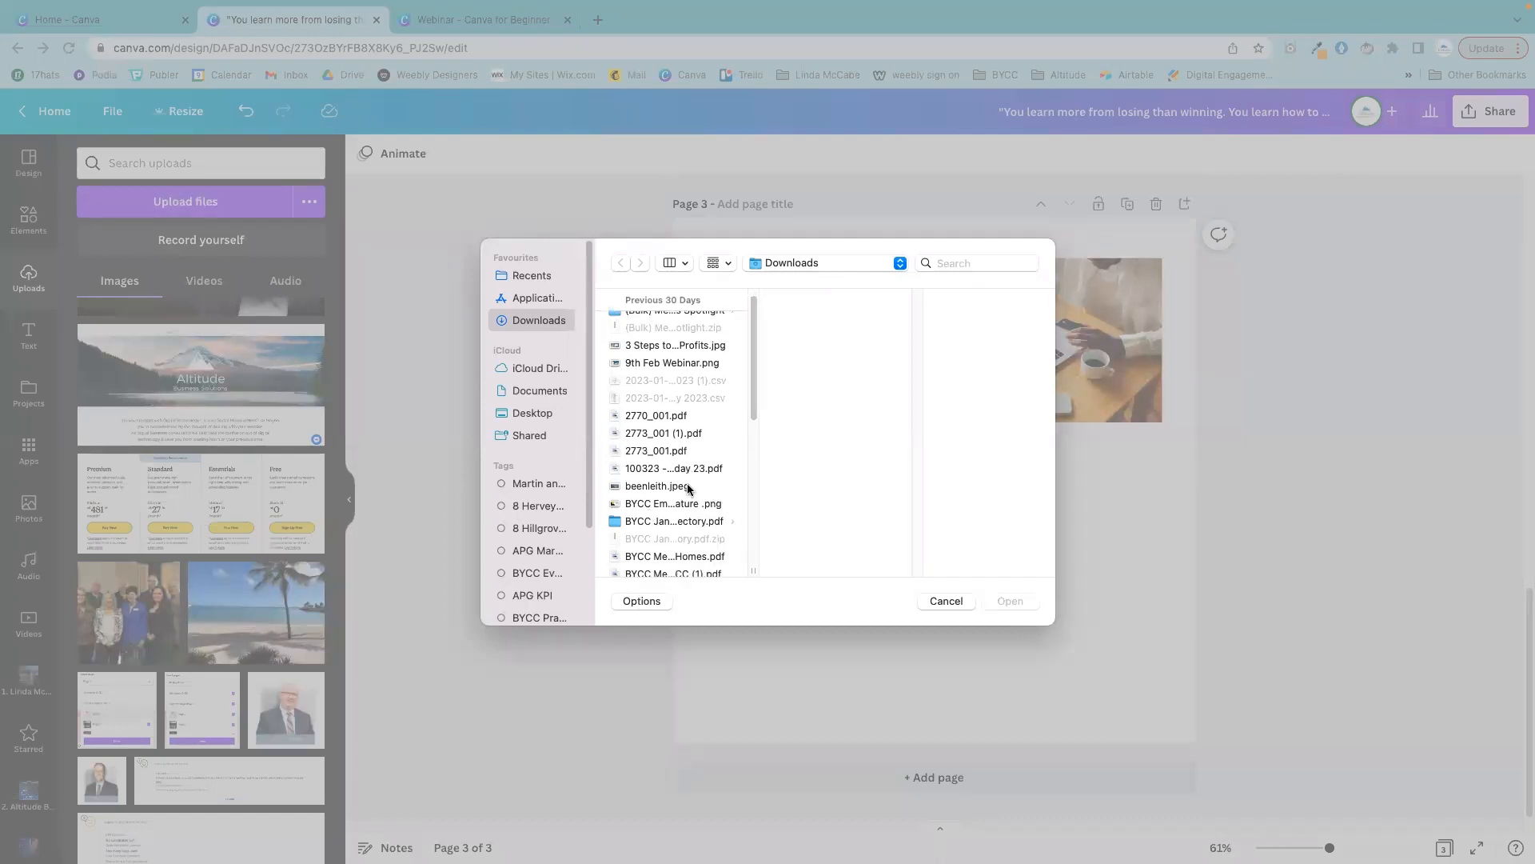
{"action": "left_click", "coordinate": [661, 488]}
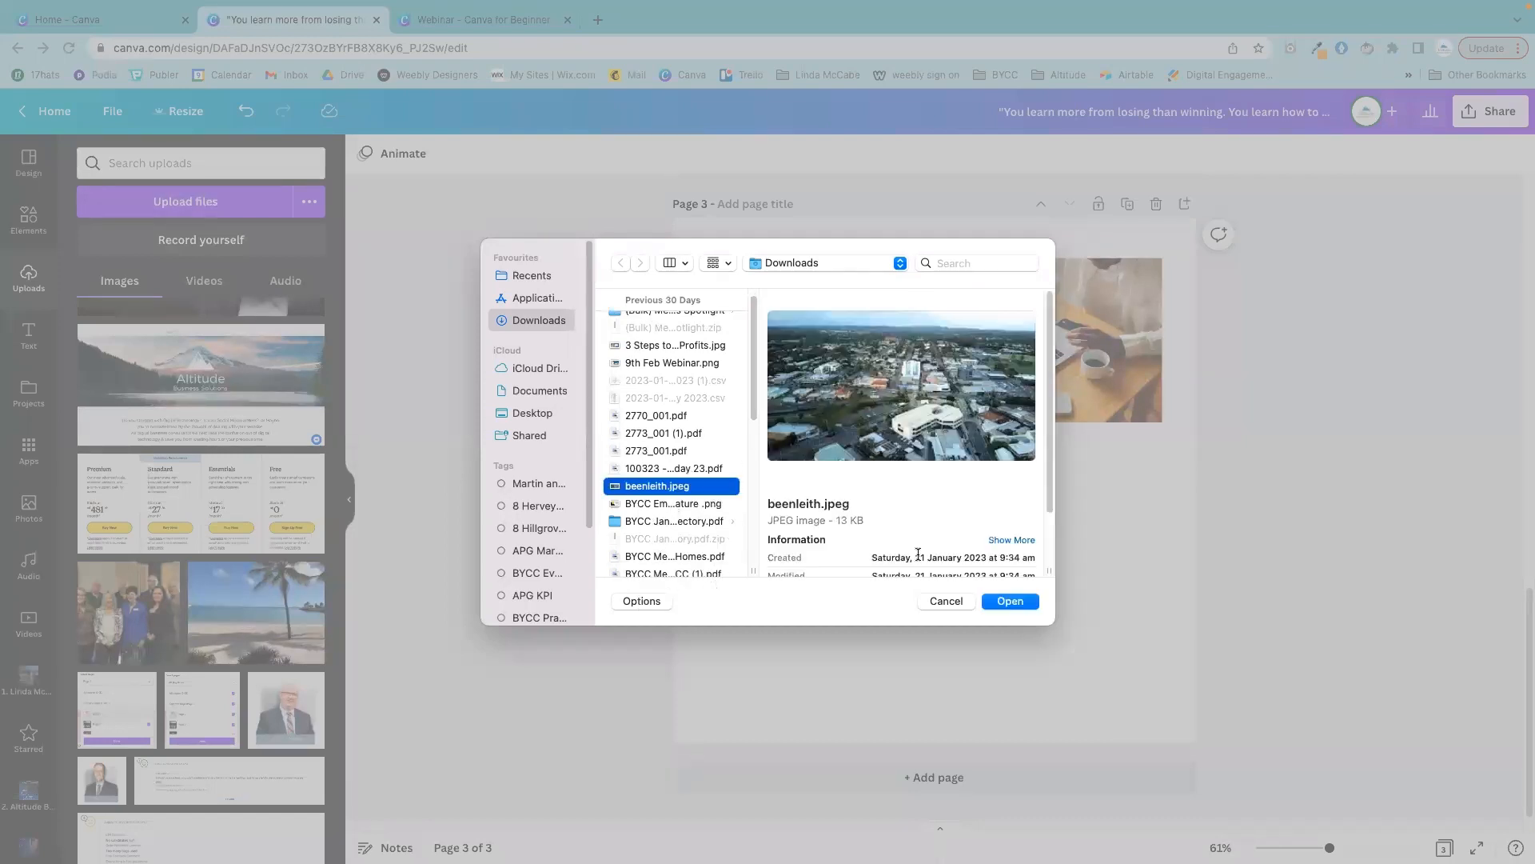
{"action": "left_click", "coordinate": [1006, 600]}
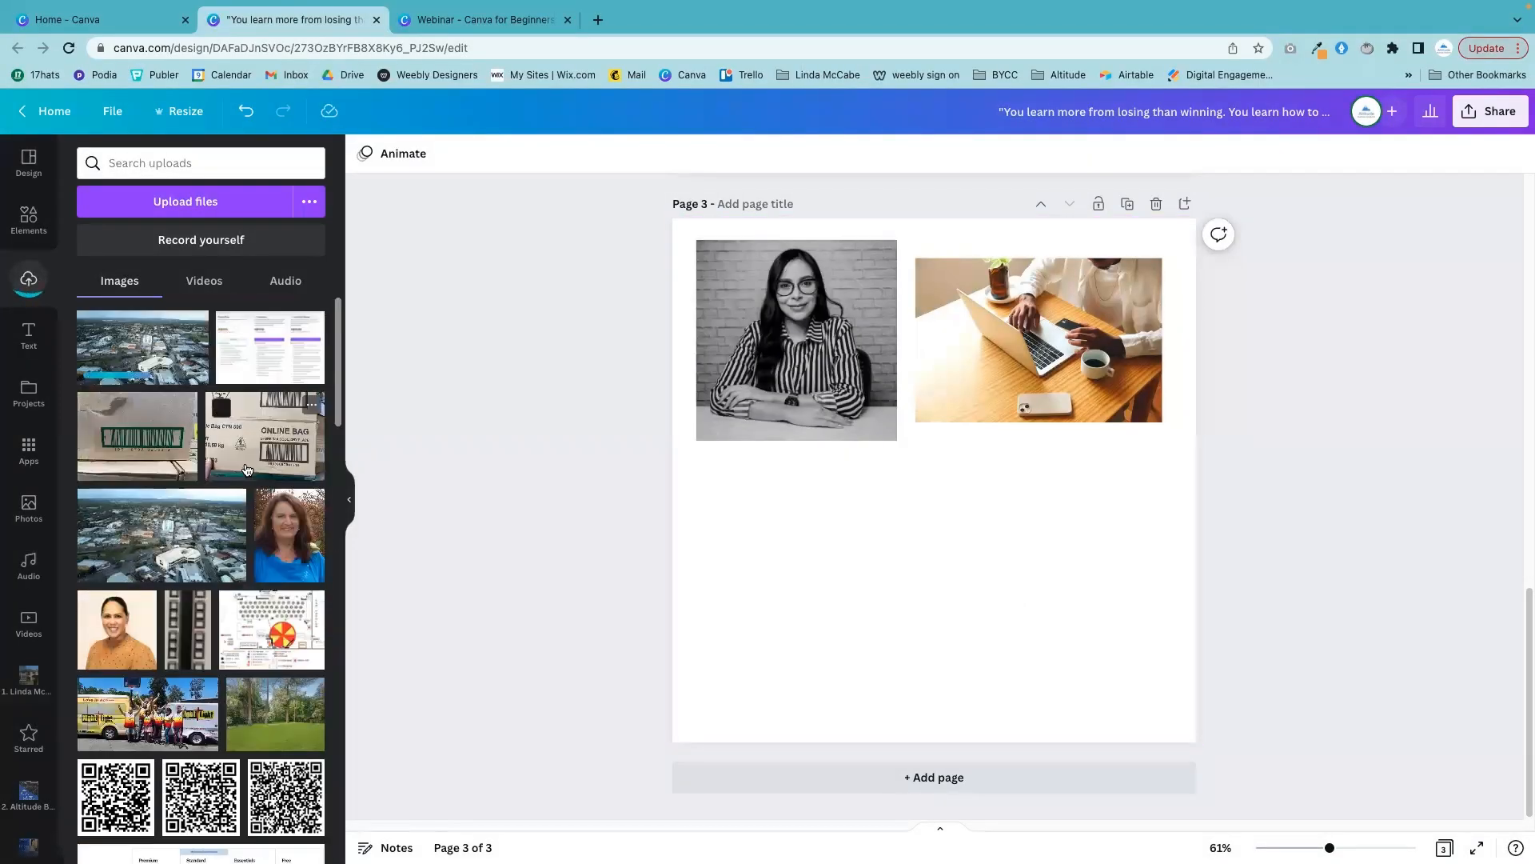
- Place the uploaded beenleith aerial photo on page 3 and enlarge it to fill the space below the two photos
{"action": "left_click", "coordinate": [136, 345]}
{"action": "left_click_drag", "start_coordinate": [958, 479], "coordinate": [854, 528]}
{"action": "left_click_drag", "start_coordinate": [964, 606], "coordinate": [1204, 723]}
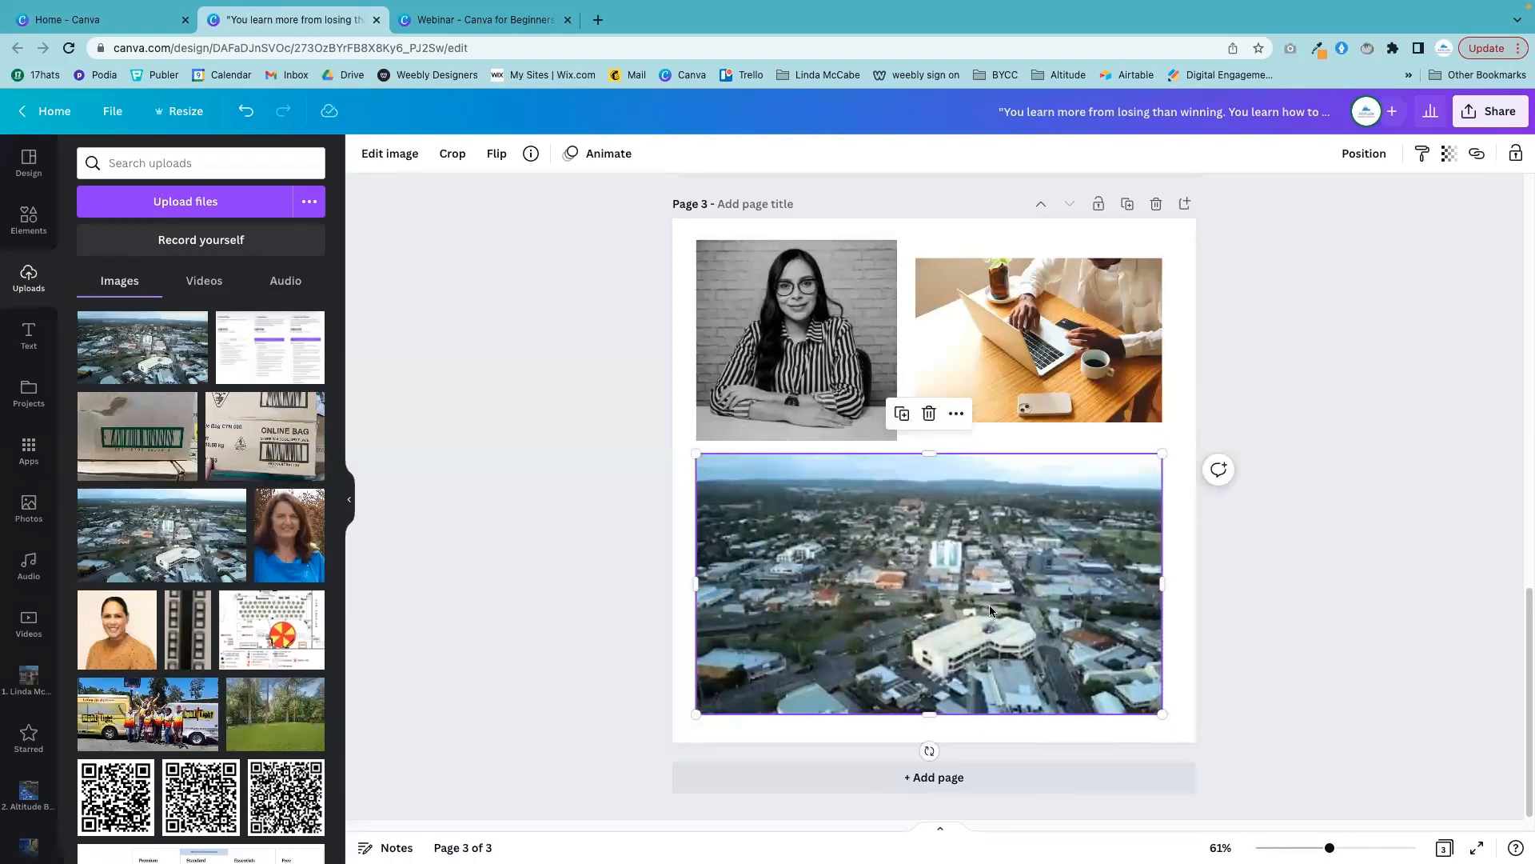
{"action": "right_click", "coordinate": [945, 558]}
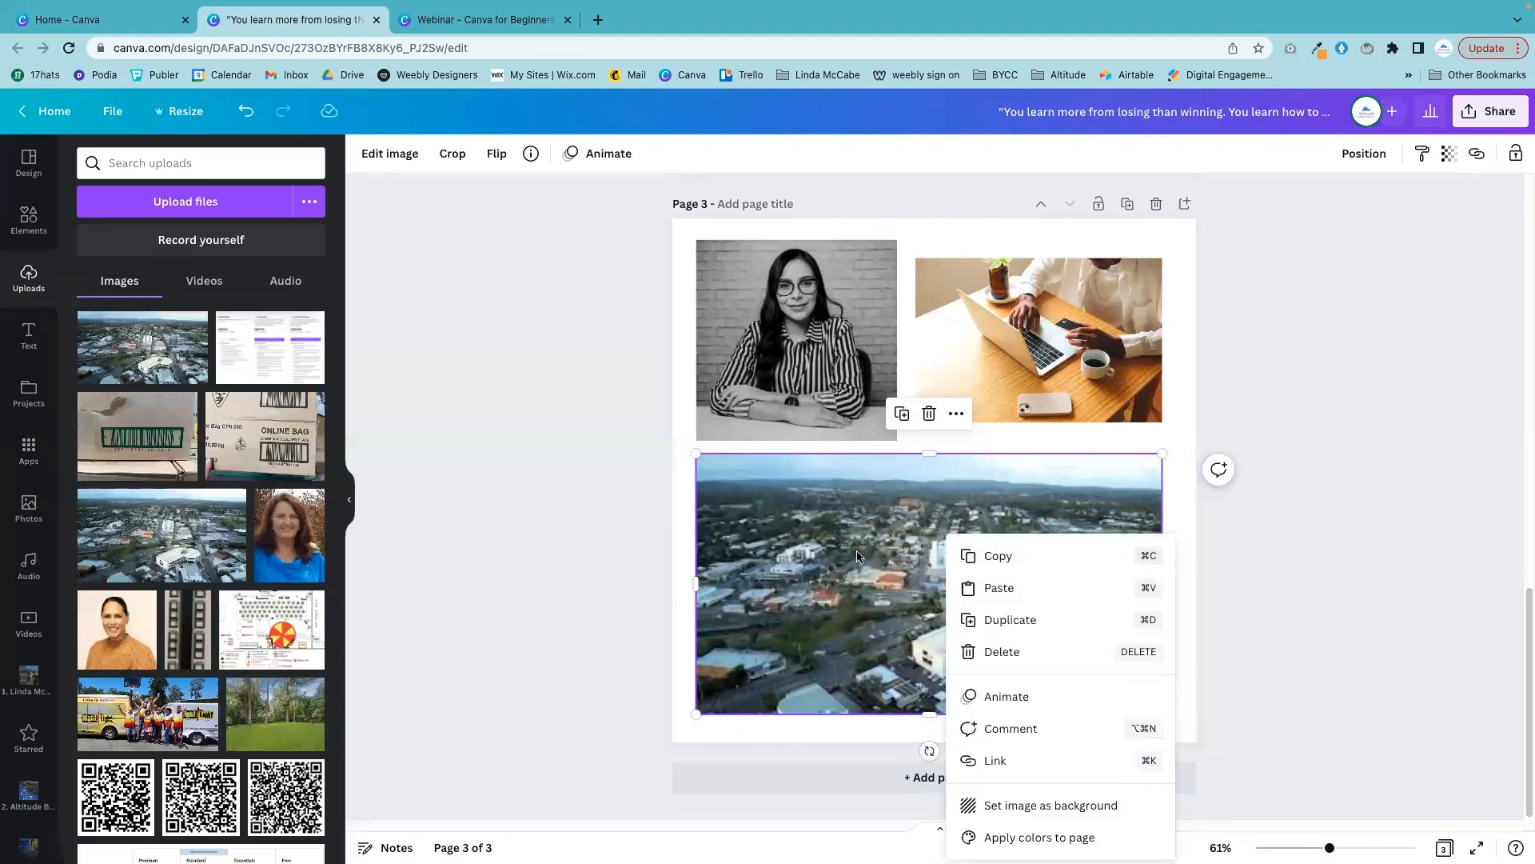
{"action": "left_click", "coordinate": [1388, 505]}
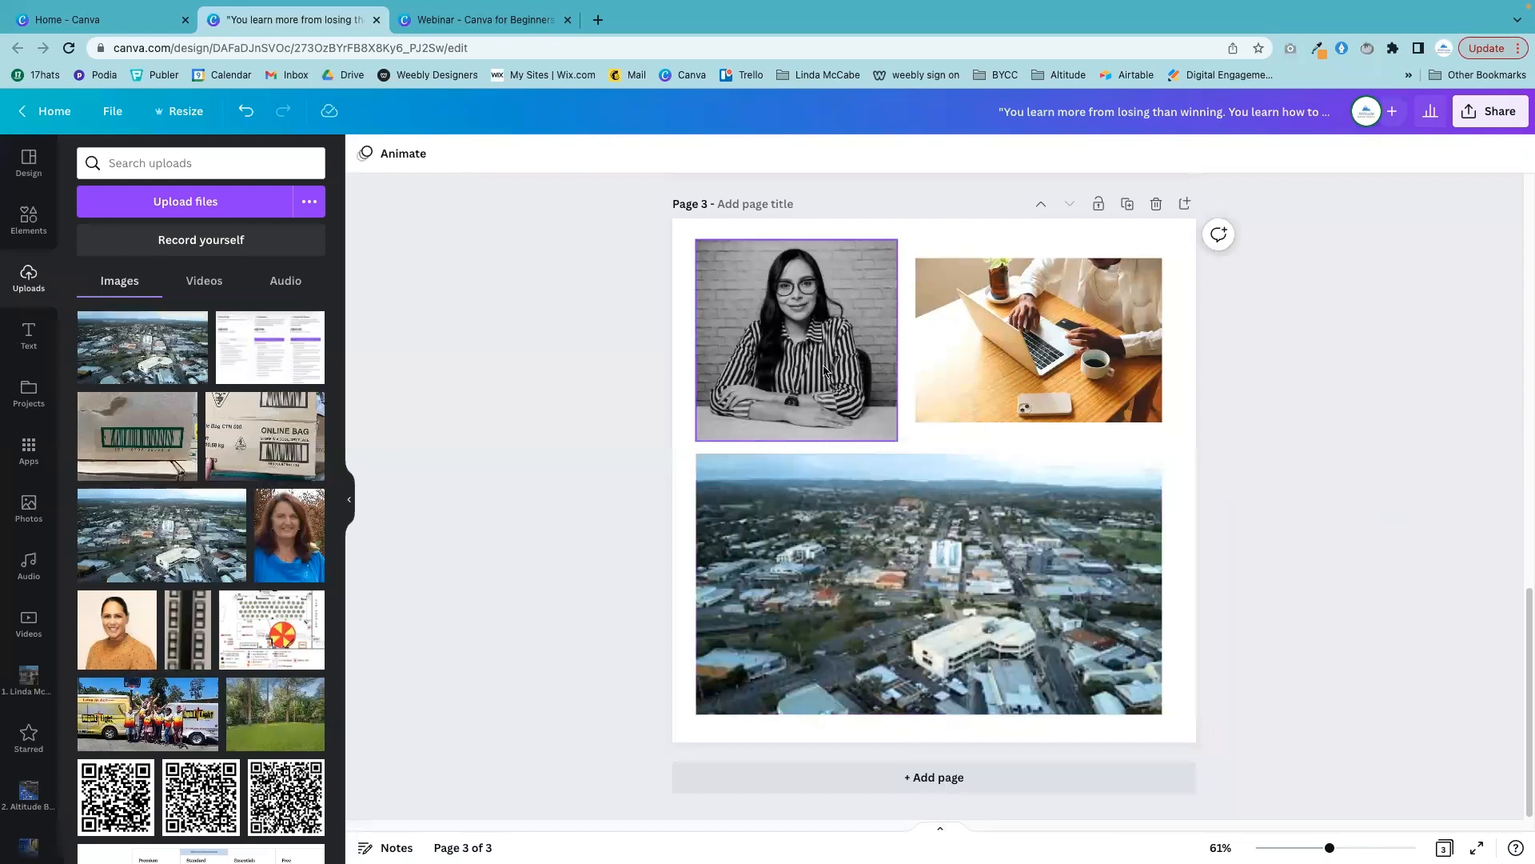
- Delete the aerial photo from page 3 and move the newly uploaded beenleith.jpg to the trash
{"action": "left_click", "coordinate": [915, 586]}
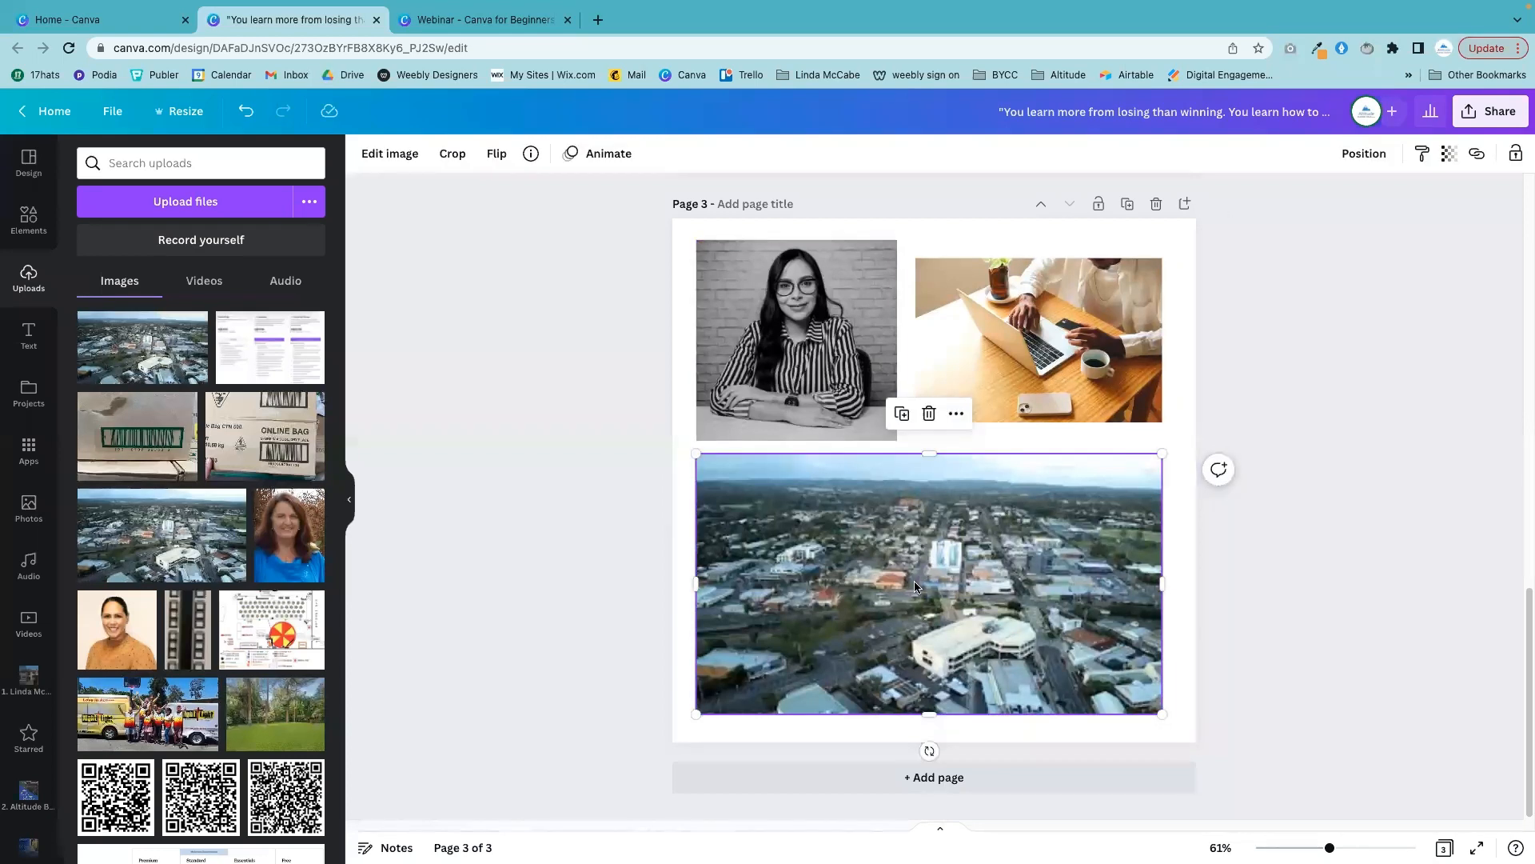
{"action": "key", "text": "Delete"}
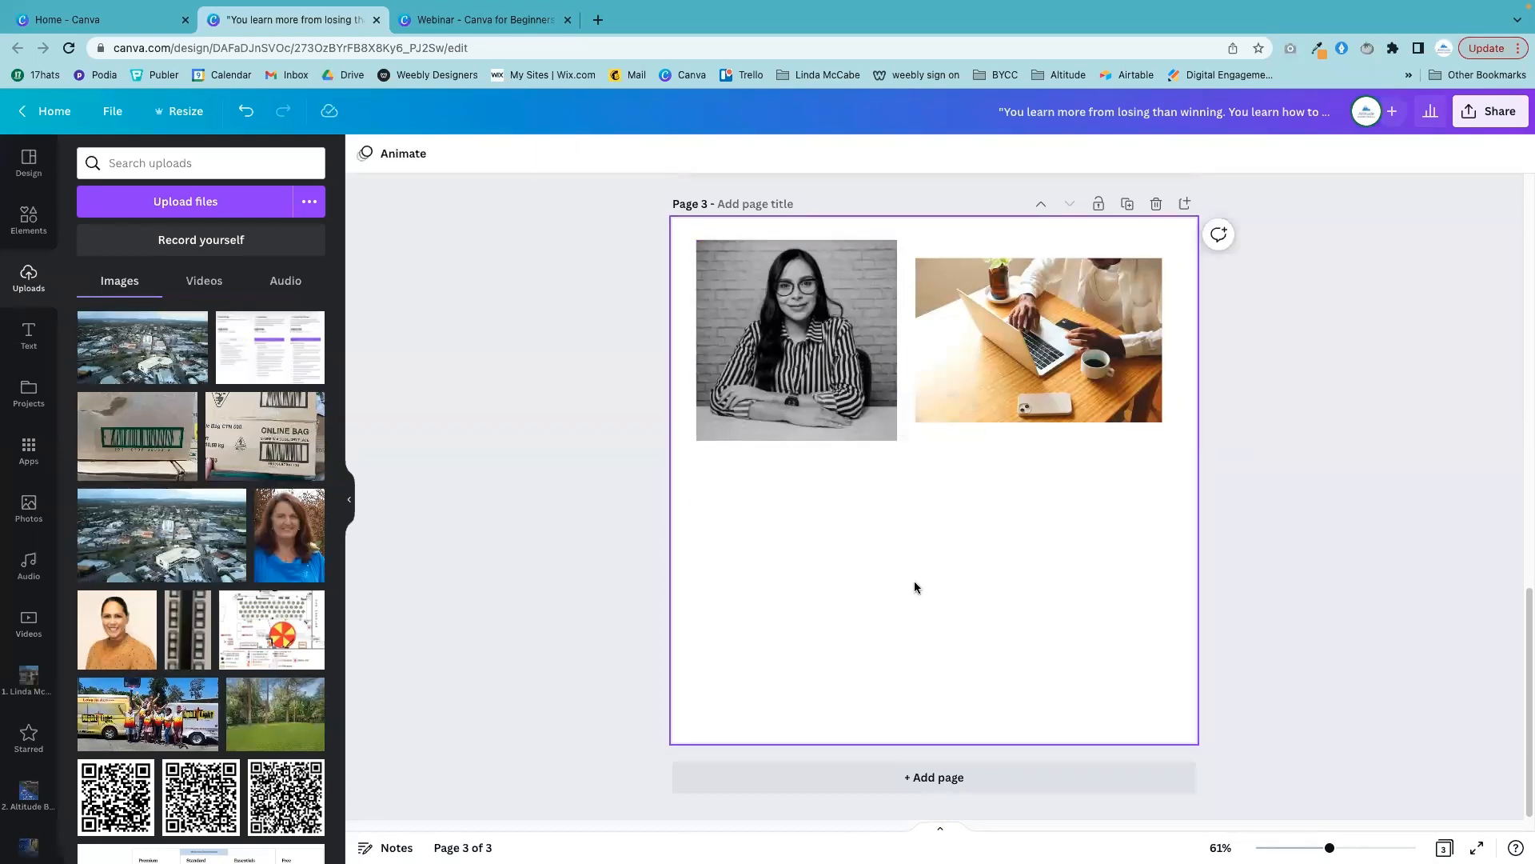
{"action": "left_click", "coordinate": [194, 326]}
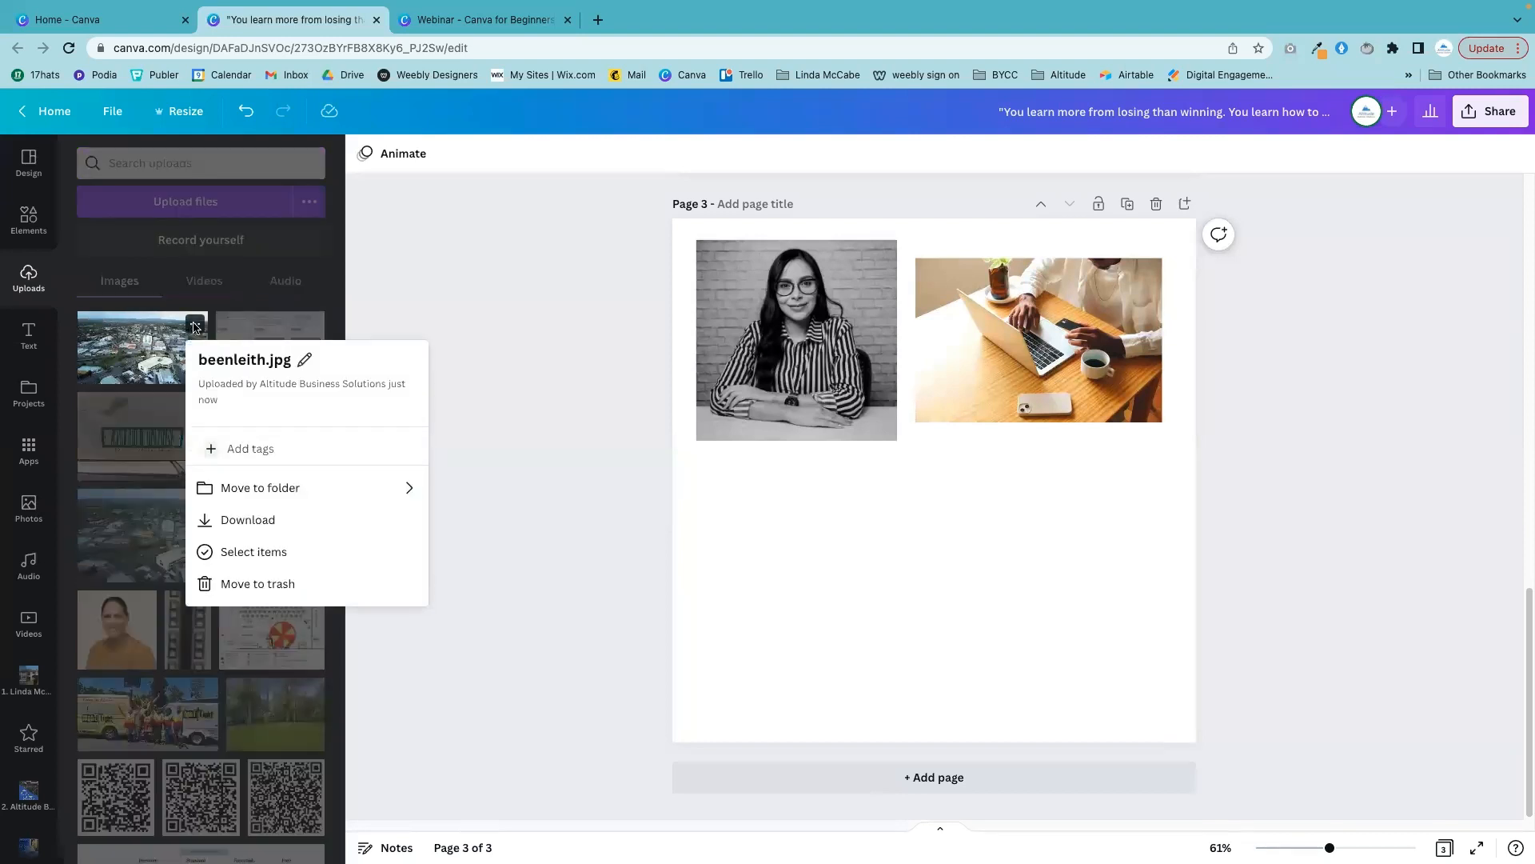
{"action": "left_click", "coordinate": [269, 589]}
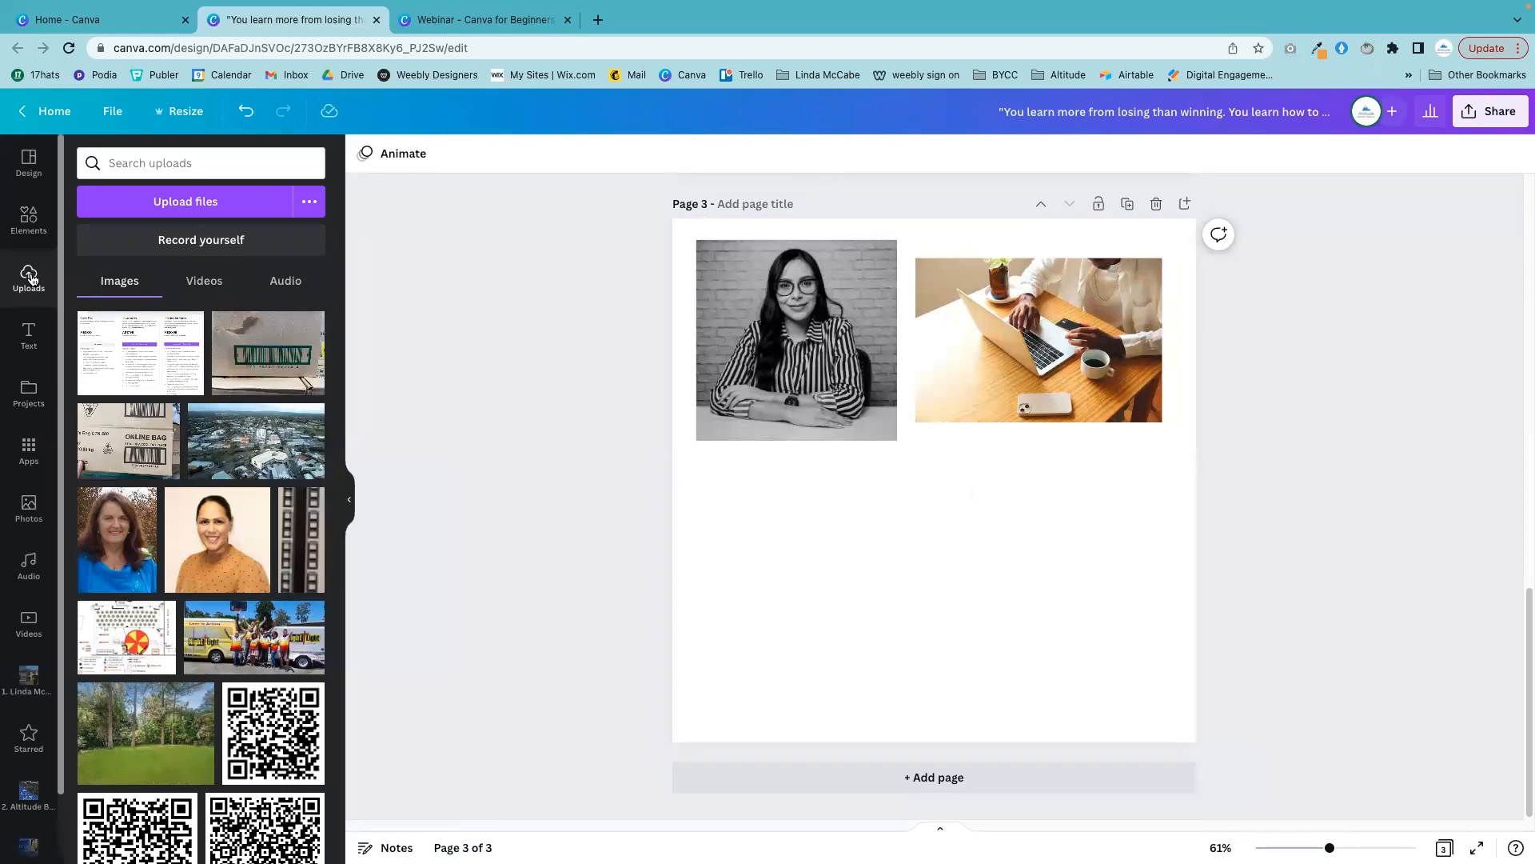
- Browse the ready-made font combinations among the text options
{"action": "left_click", "coordinate": [25, 343]}
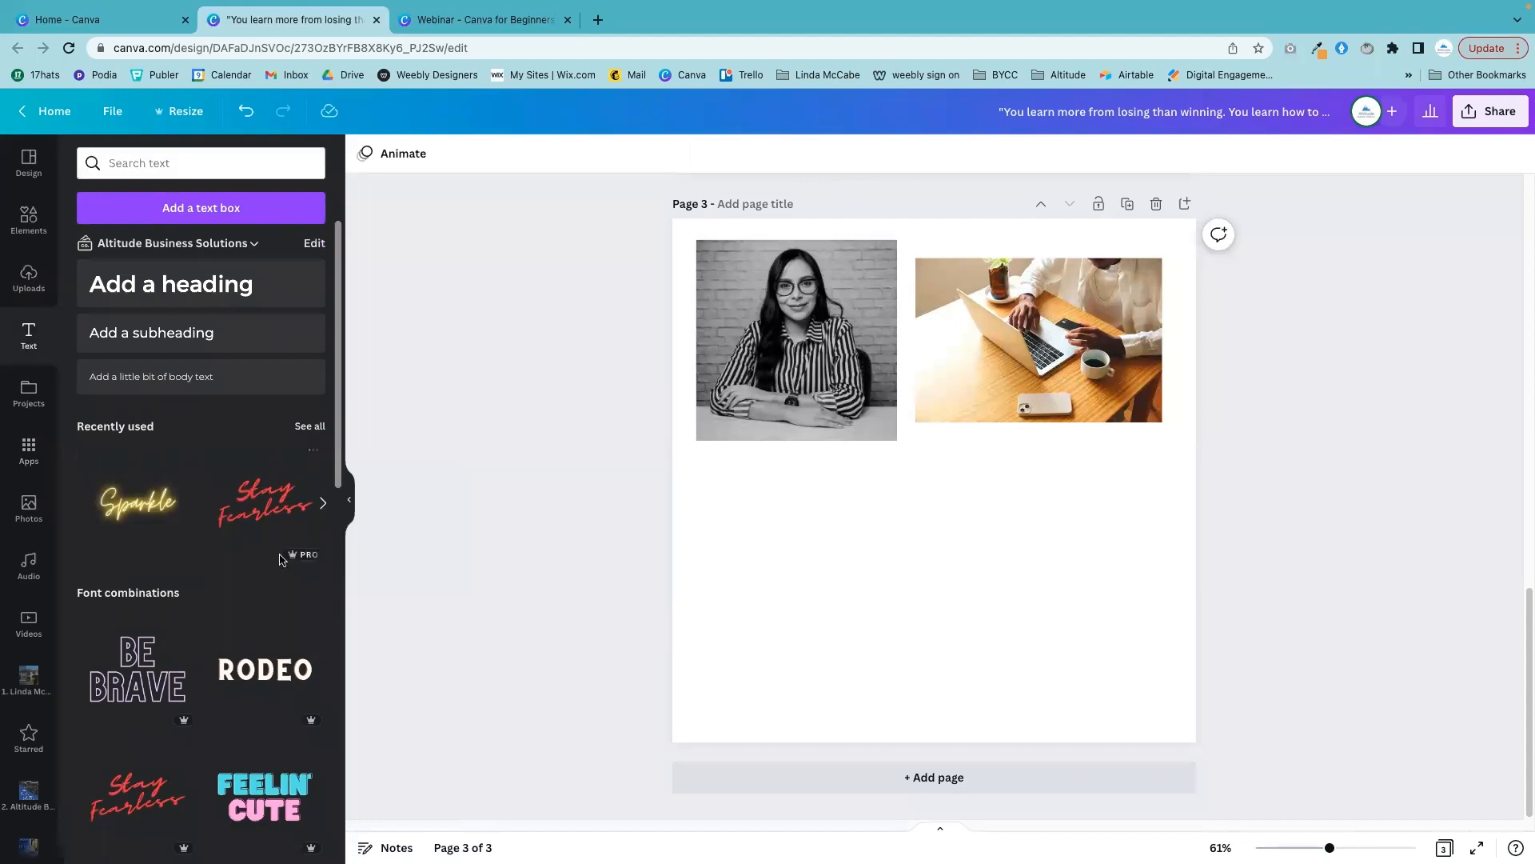
{"action": "scroll", "coordinate": [272, 563], "scroll_direction": "down", "scroll_amount": 4}
{"action": "scroll", "coordinate": [273, 563], "scroll_direction": "down", "scroll_amount": 5}
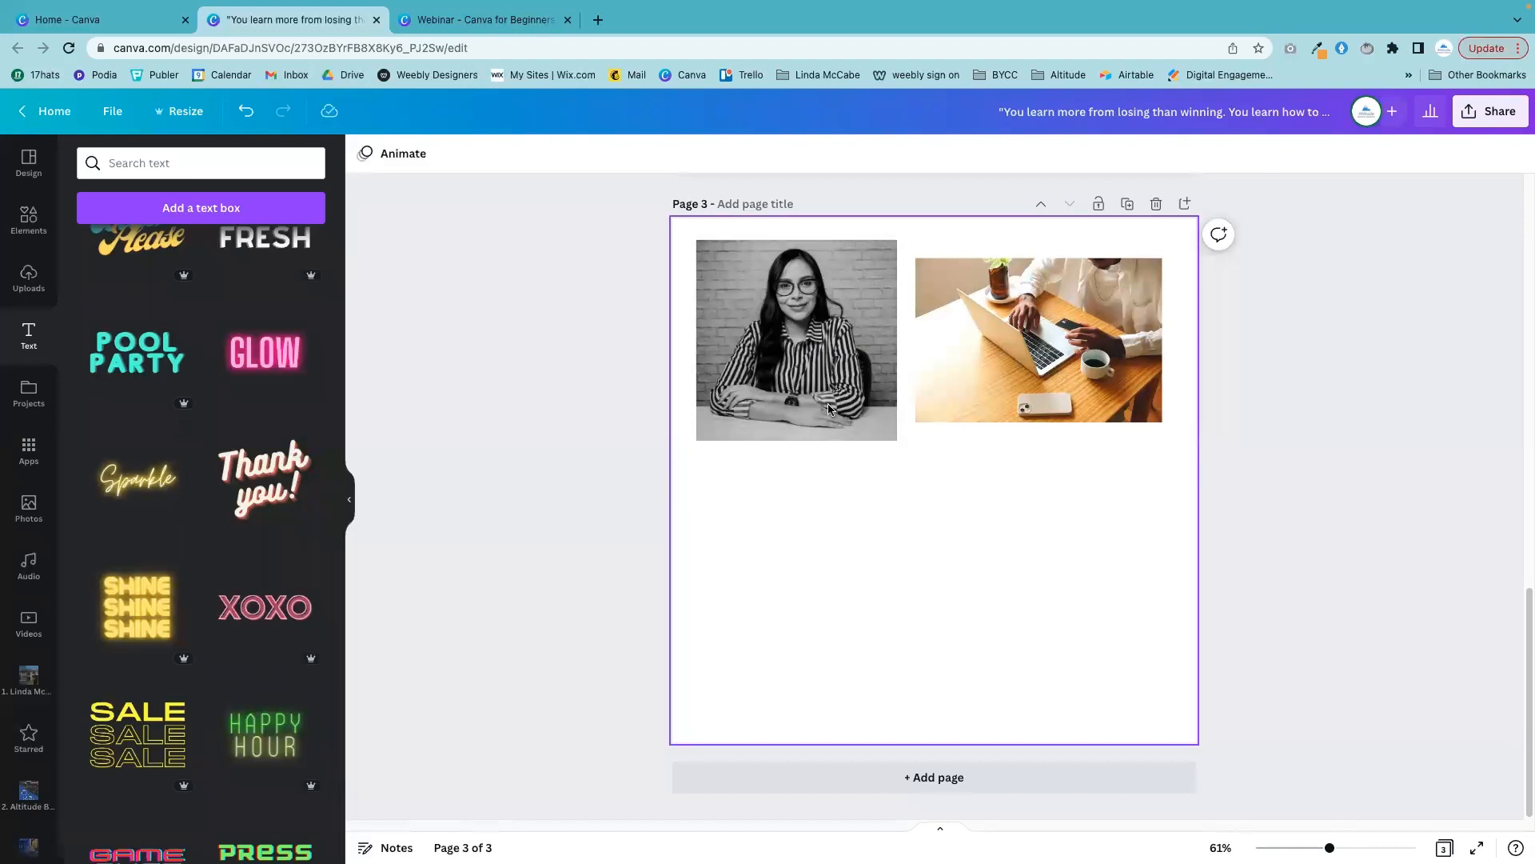
- Delete the laptop photo from page 3 and enlarge the woman's photo to cover most of the page
{"action": "left_click", "coordinate": [886, 430]}
{"action": "left_click", "coordinate": [969, 394]}
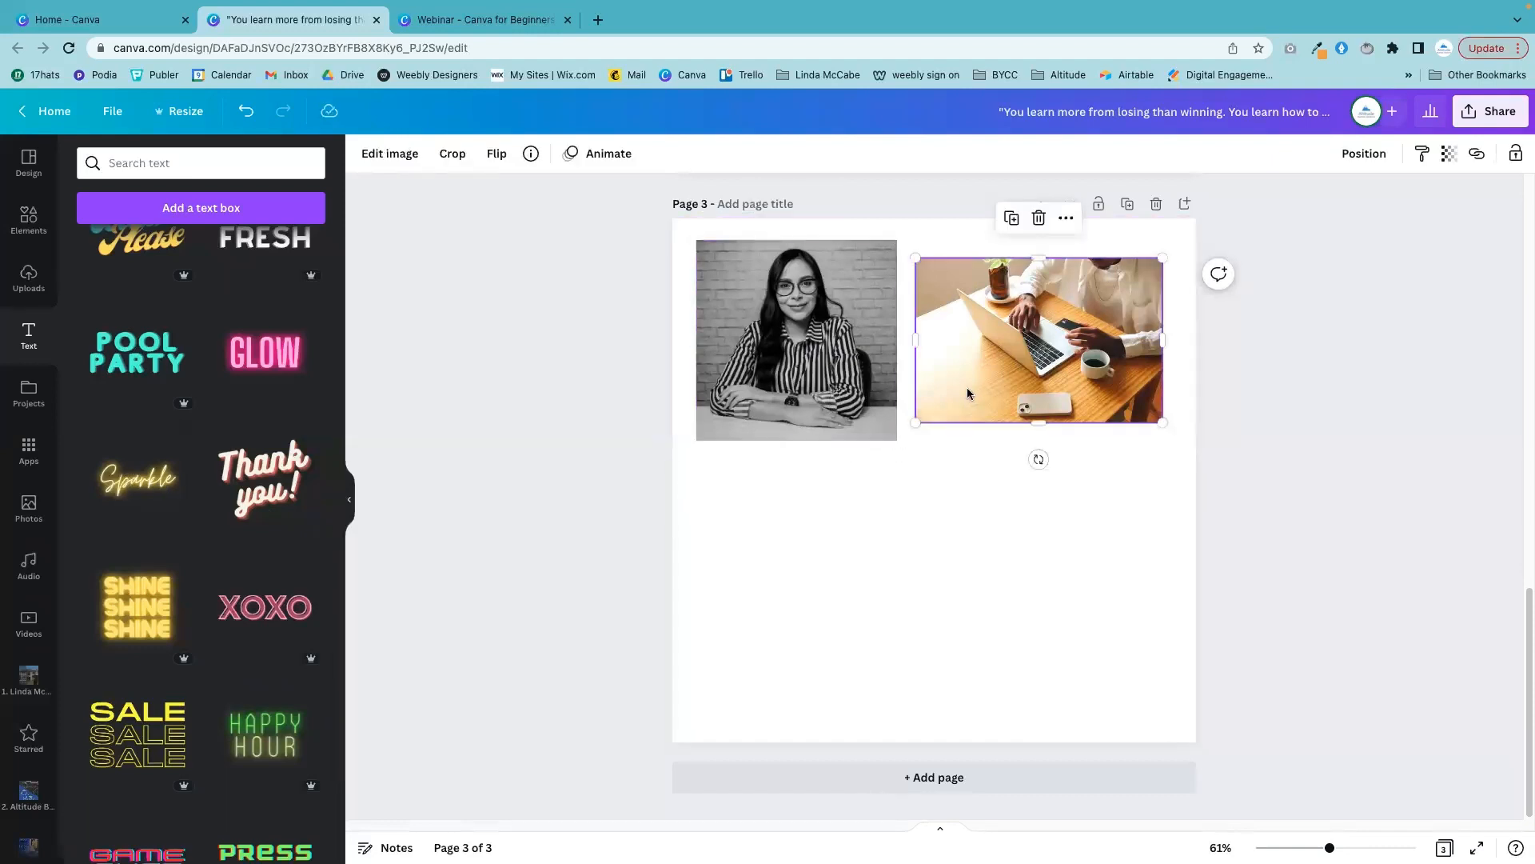
{"action": "key", "text": "Delete"}
{"action": "left_click_drag", "start_coordinate": [897, 440], "coordinate": [1108, 727]}
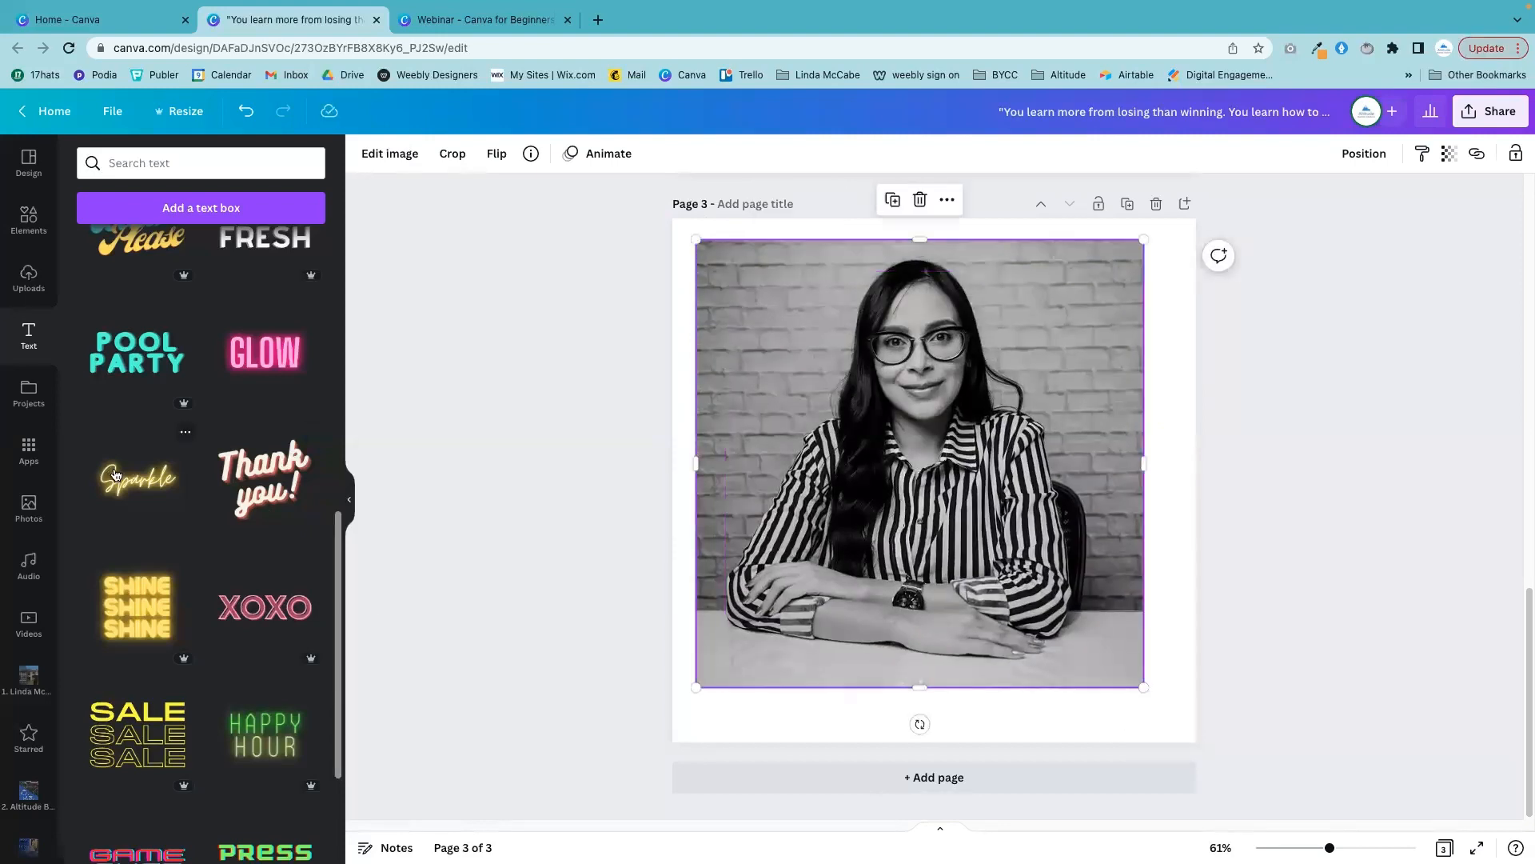
- Add the yellow neon "Sparkle" text style to page 3 and place it over the lower part of the woman's photo
{"action": "left_click", "coordinate": [133, 484]}
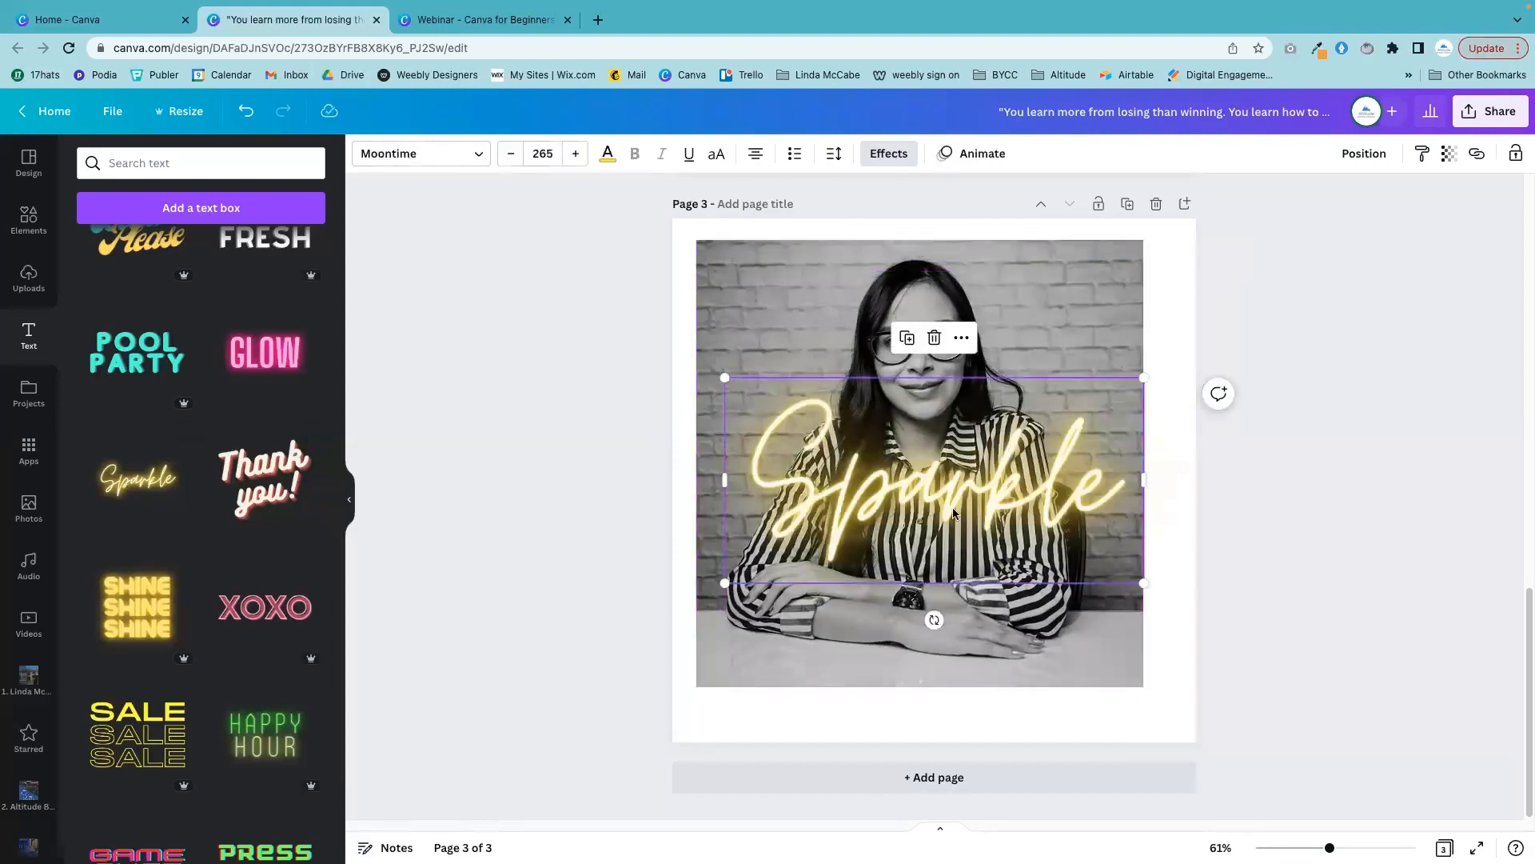
{"action": "left_click_drag", "start_coordinate": [888, 563], "coordinate": [907, 598]}
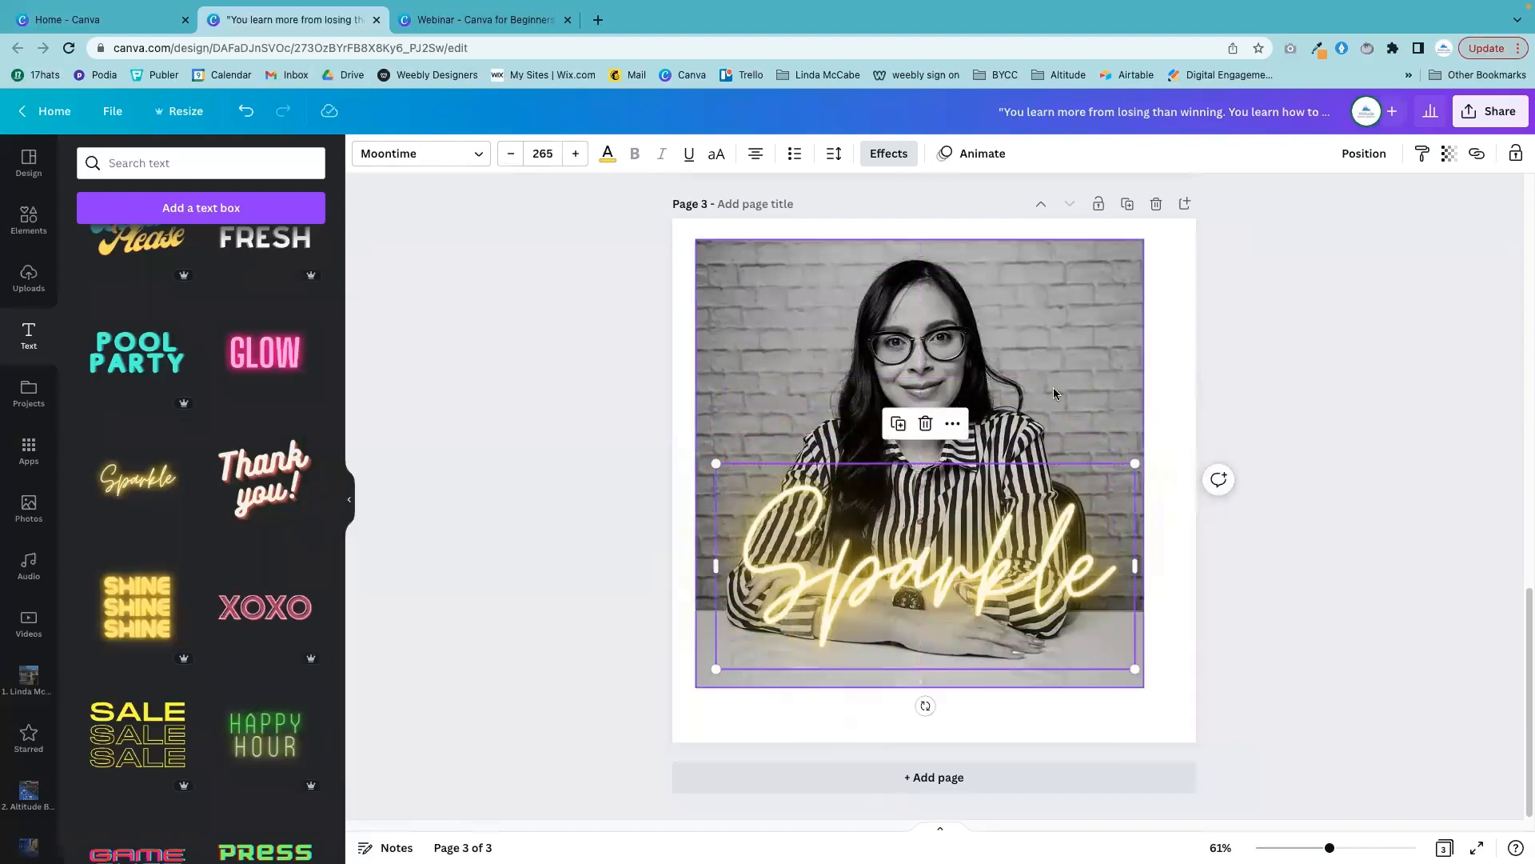
{"action": "left_click", "coordinate": [1288, 377]}
- Recolour the "Sparkle" text pink and shift it slightly lower over the woman's photo
{"action": "left_click", "coordinate": [976, 558]}
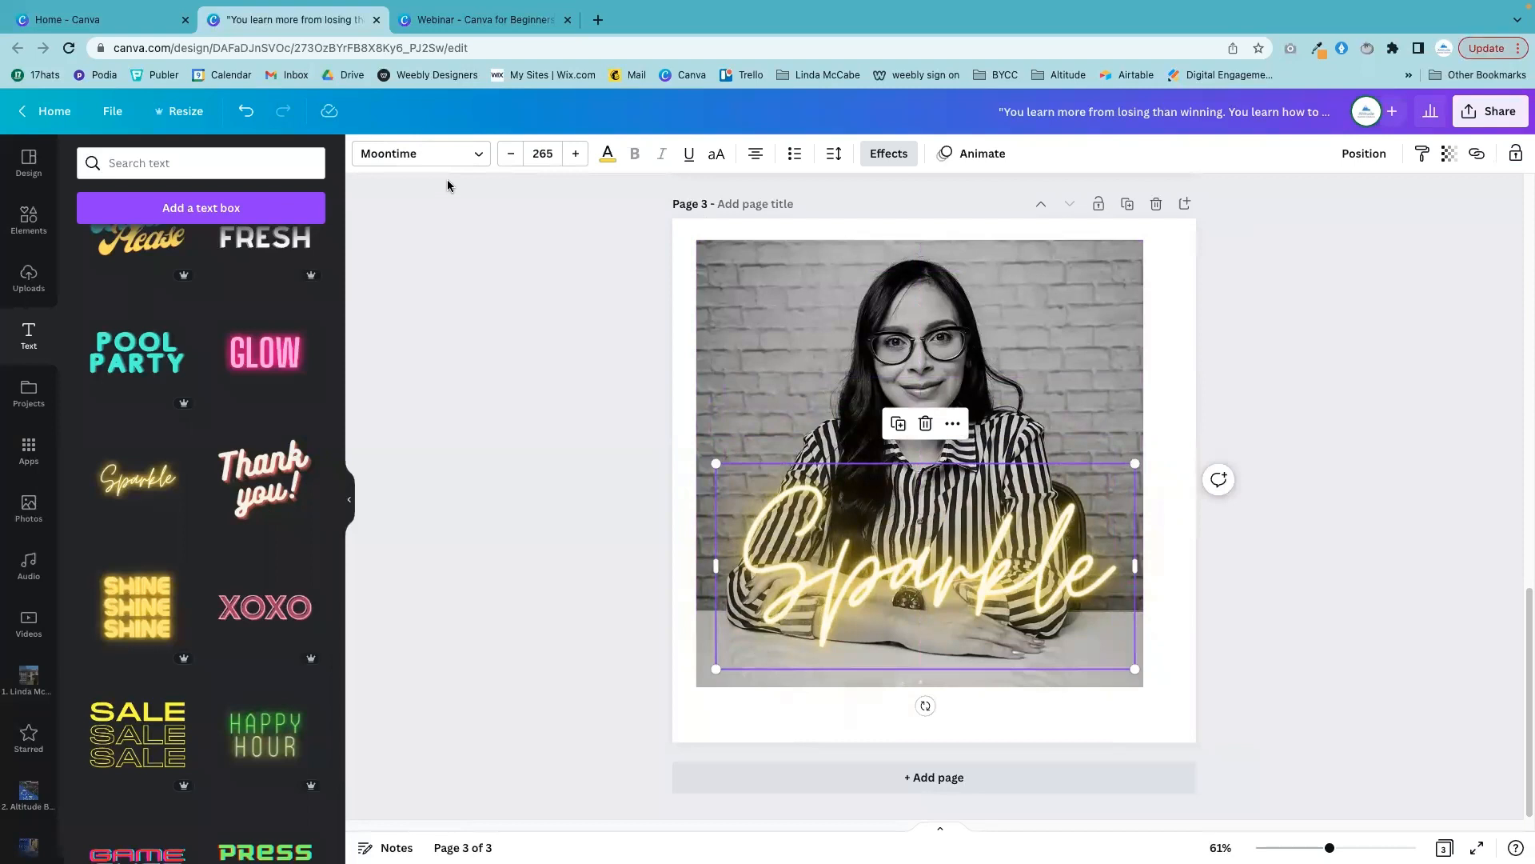
{"action": "left_click", "coordinate": [608, 153]}
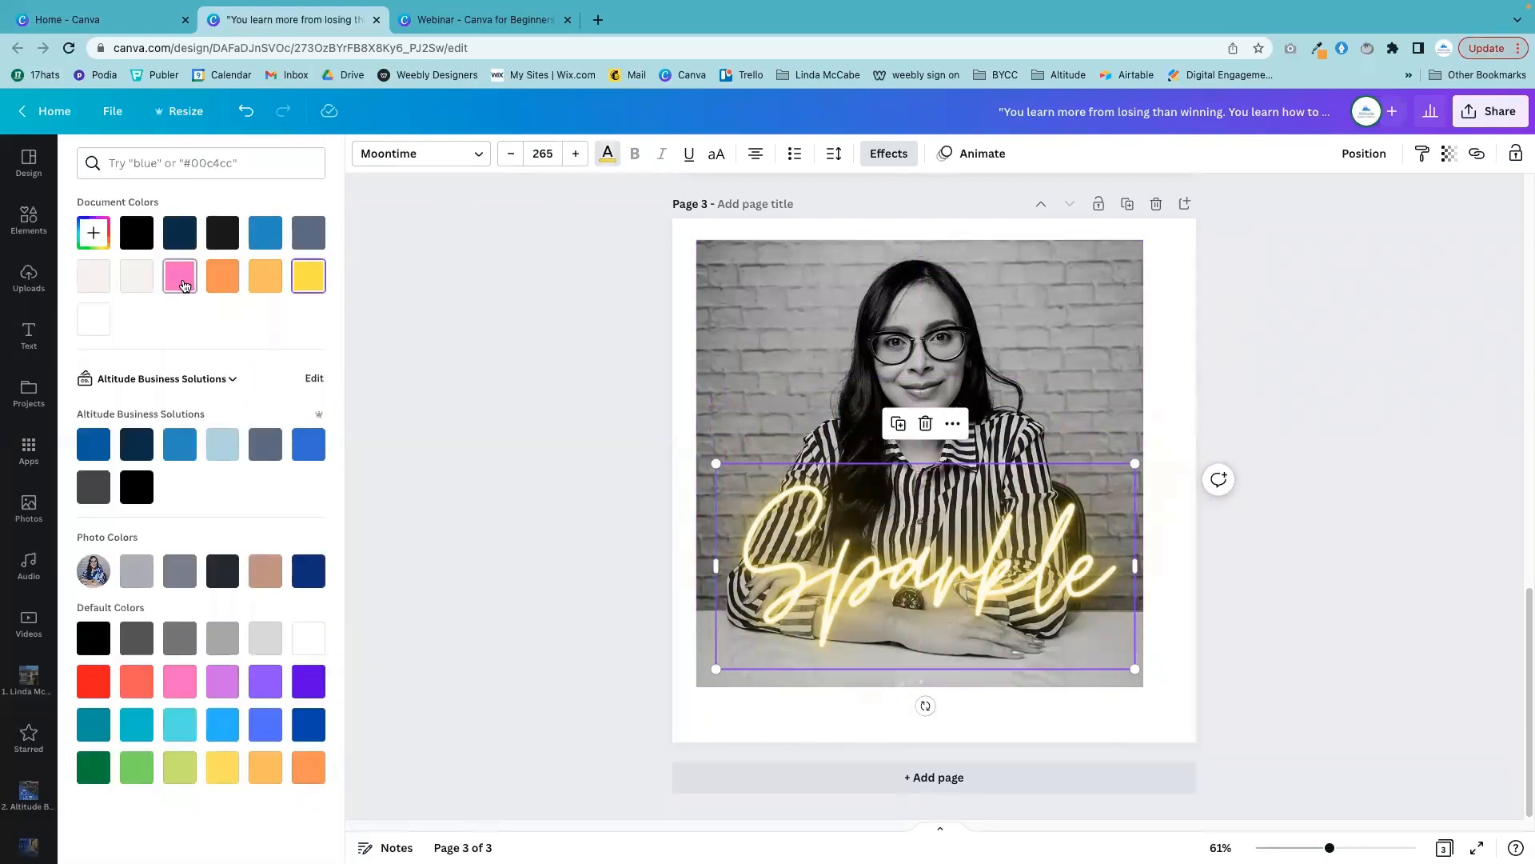
{"action": "left_click", "coordinate": [180, 276]}
{"action": "left_click", "coordinate": [1288, 330]}
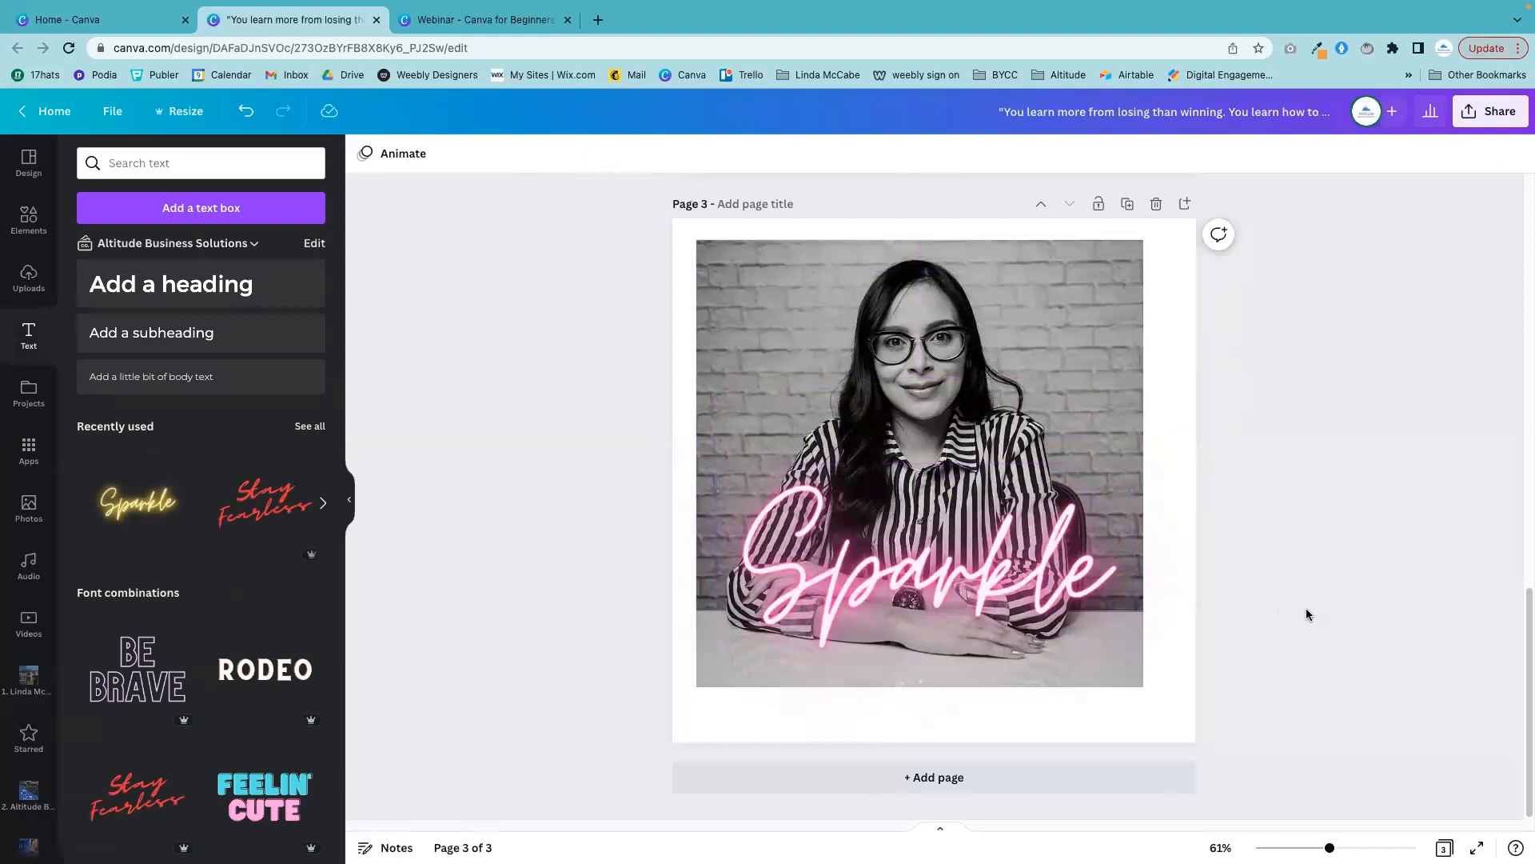
{"action": "left_click", "coordinate": [938, 576]}
{"action": "mouse_move", "coordinate": [938, 576]}
{"action": "left_mouse_down"}
{"action": "mouse_move", "coordinate": [938, 383]}
{"action": "mouse_move", "coordinate": [927, 552]}
{"action": "left_mouse_up"}
{"action": "mouse_move", "coordinate": [928, 562]}
{"action": "left_mouse_down"}
{"action": "mouse_move", "coordinate": [926, 548]}
{"action": "mouse_move", "coordinate": [936, 586]}
{"action": "left_mouse_up"}
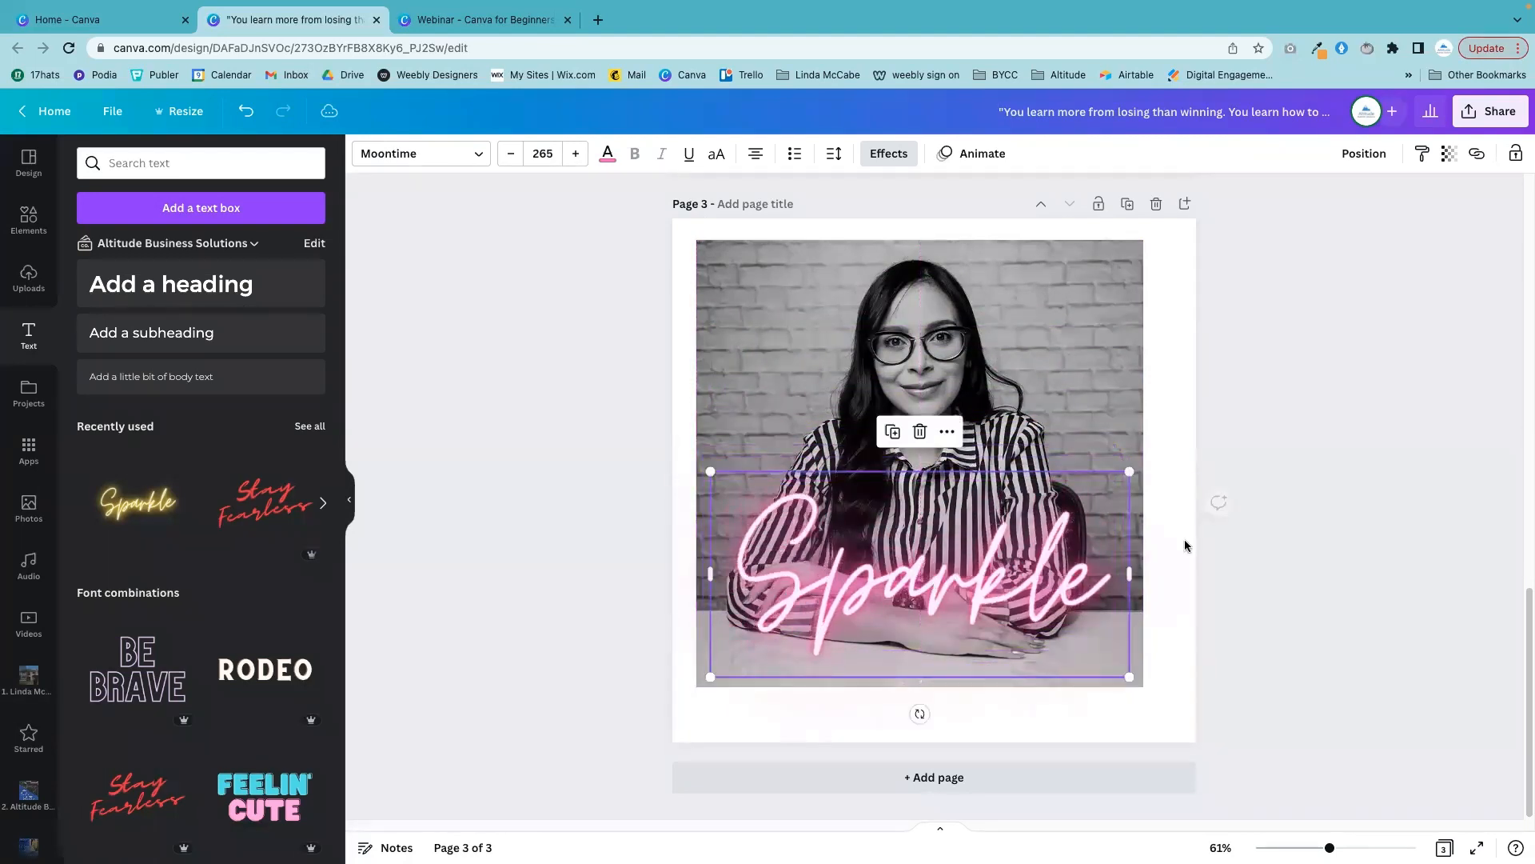
{"action": "left_click", "coordinate": [1269, 528]}
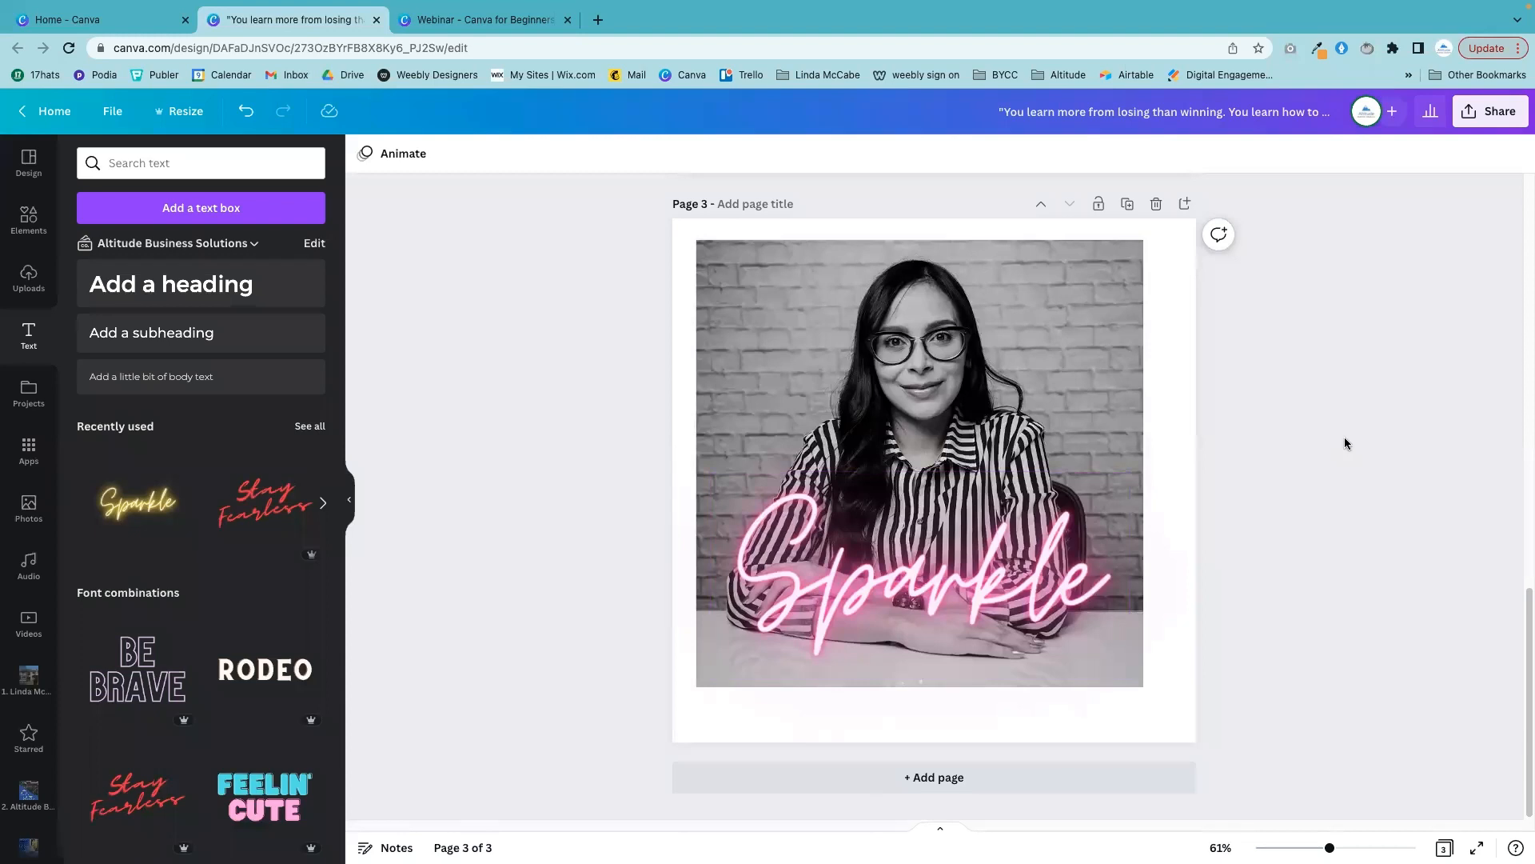
- Replace the word "Sparkle" in the neon text with a person's first name
{"action": "left_click", "coordinate": [1053, 572]}
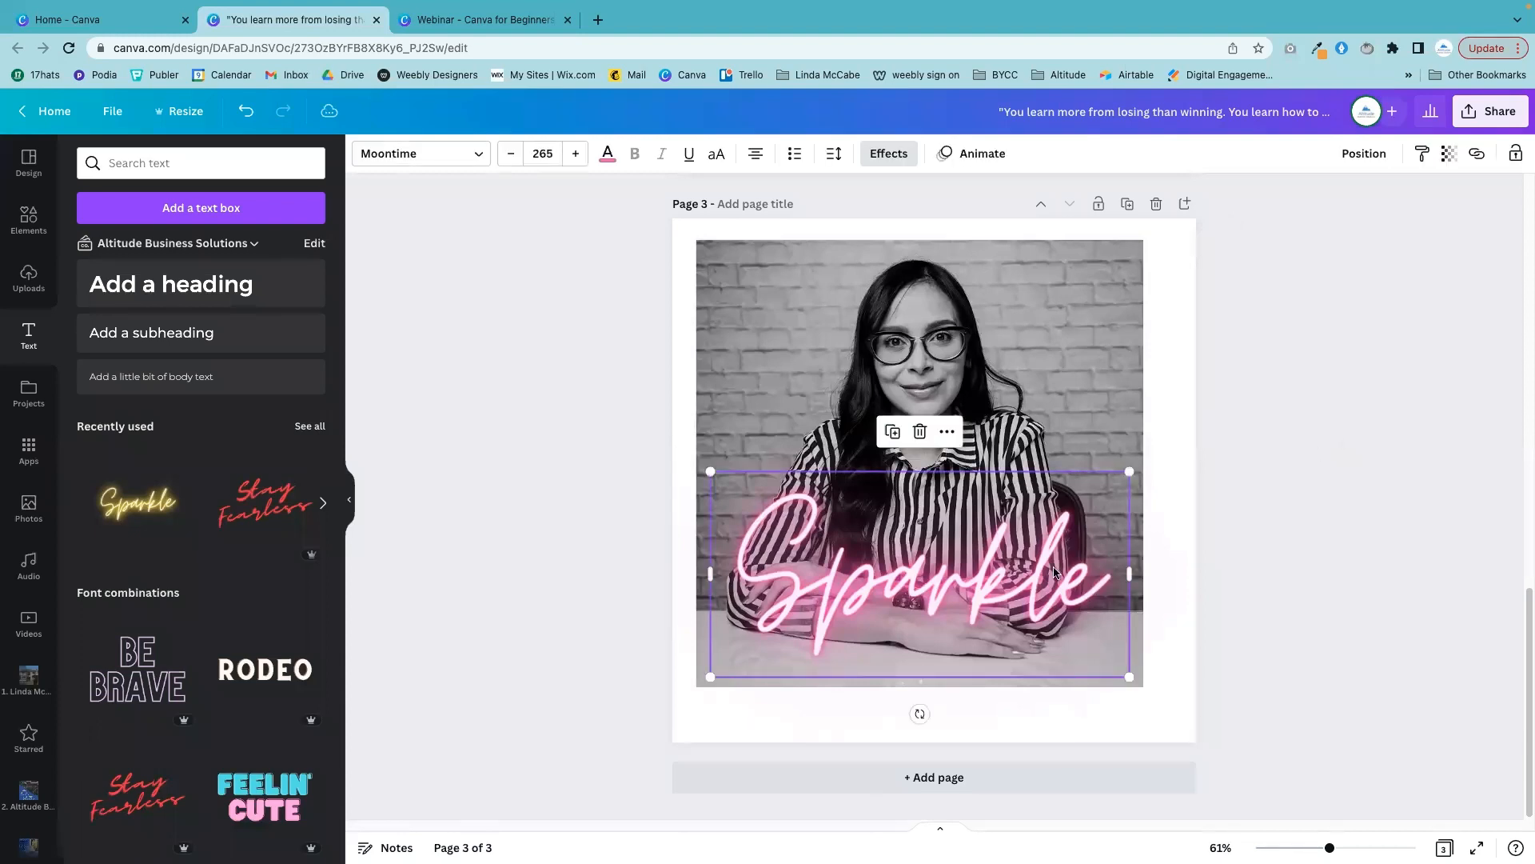
{"action": "left_click_drag", "start_coordinate": [1104, 572], "coordinate": [736, 572]}
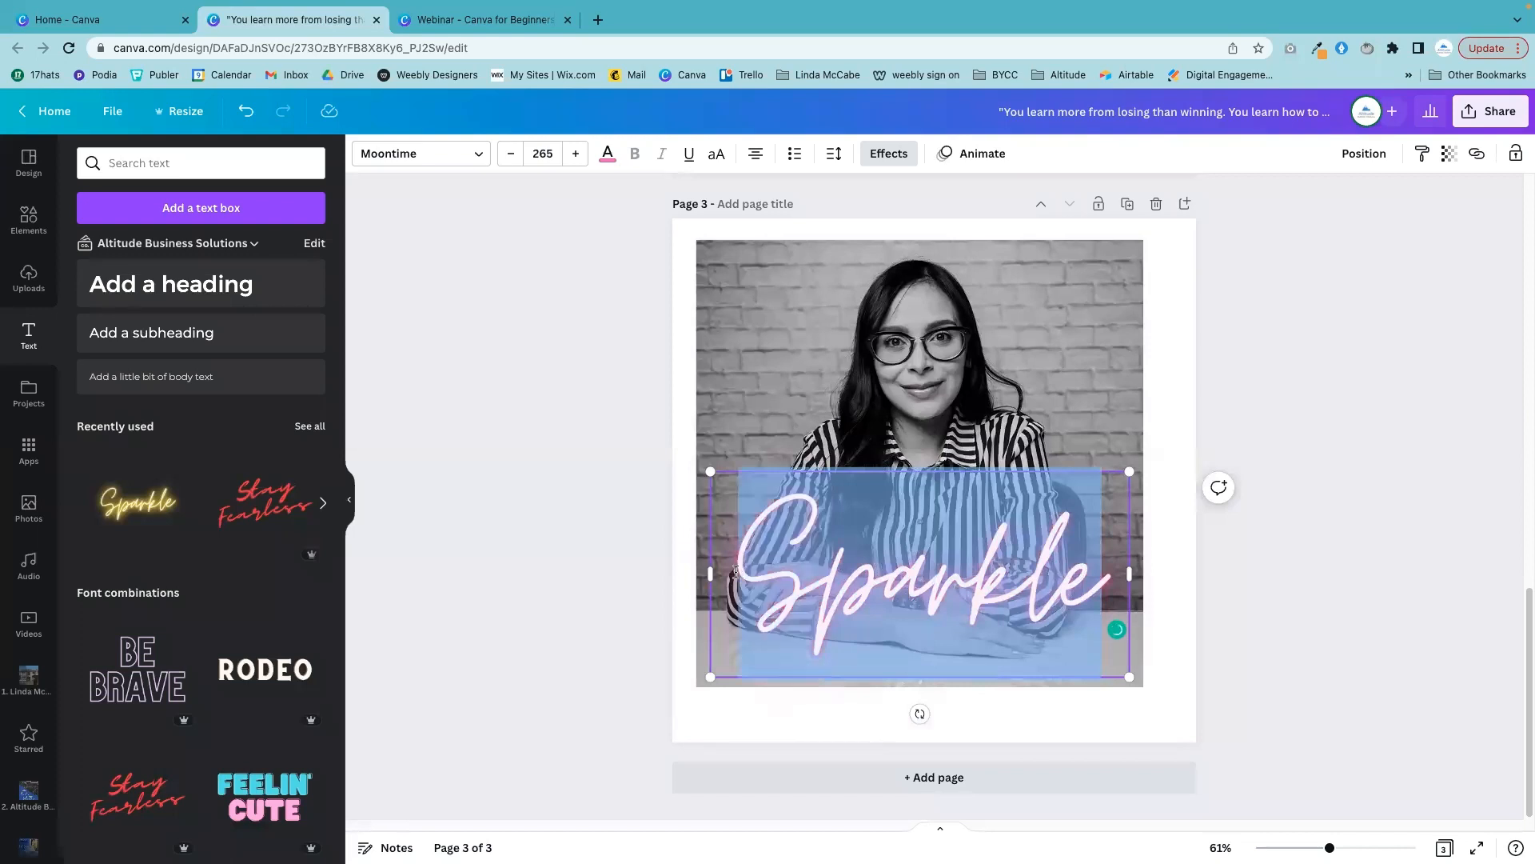
{"action": "type", "text": "Kerrie"}
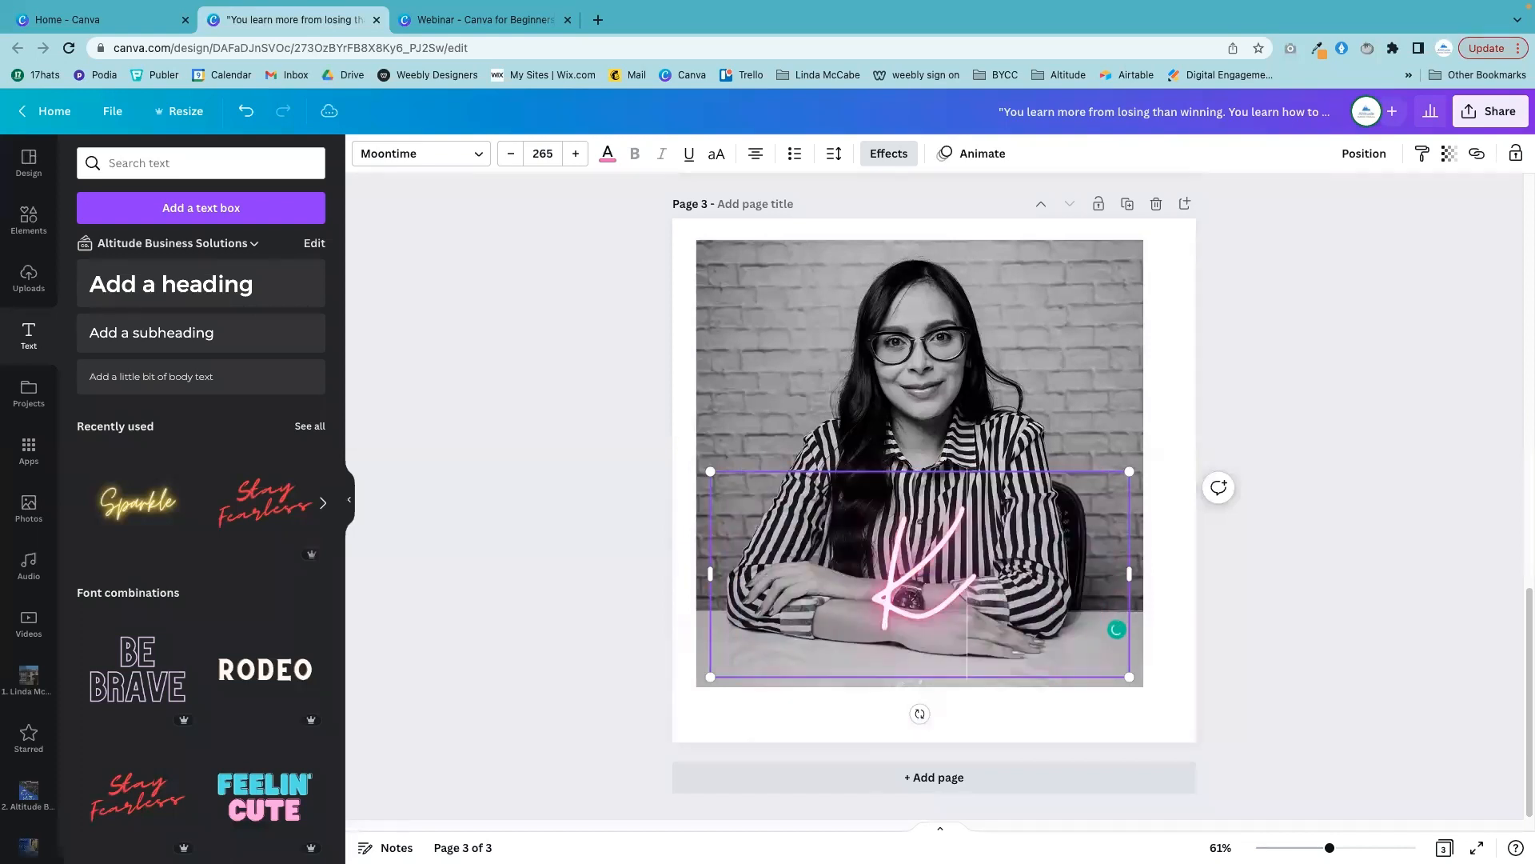
{"action": "left_click", "coordinate": [1359, 354]}
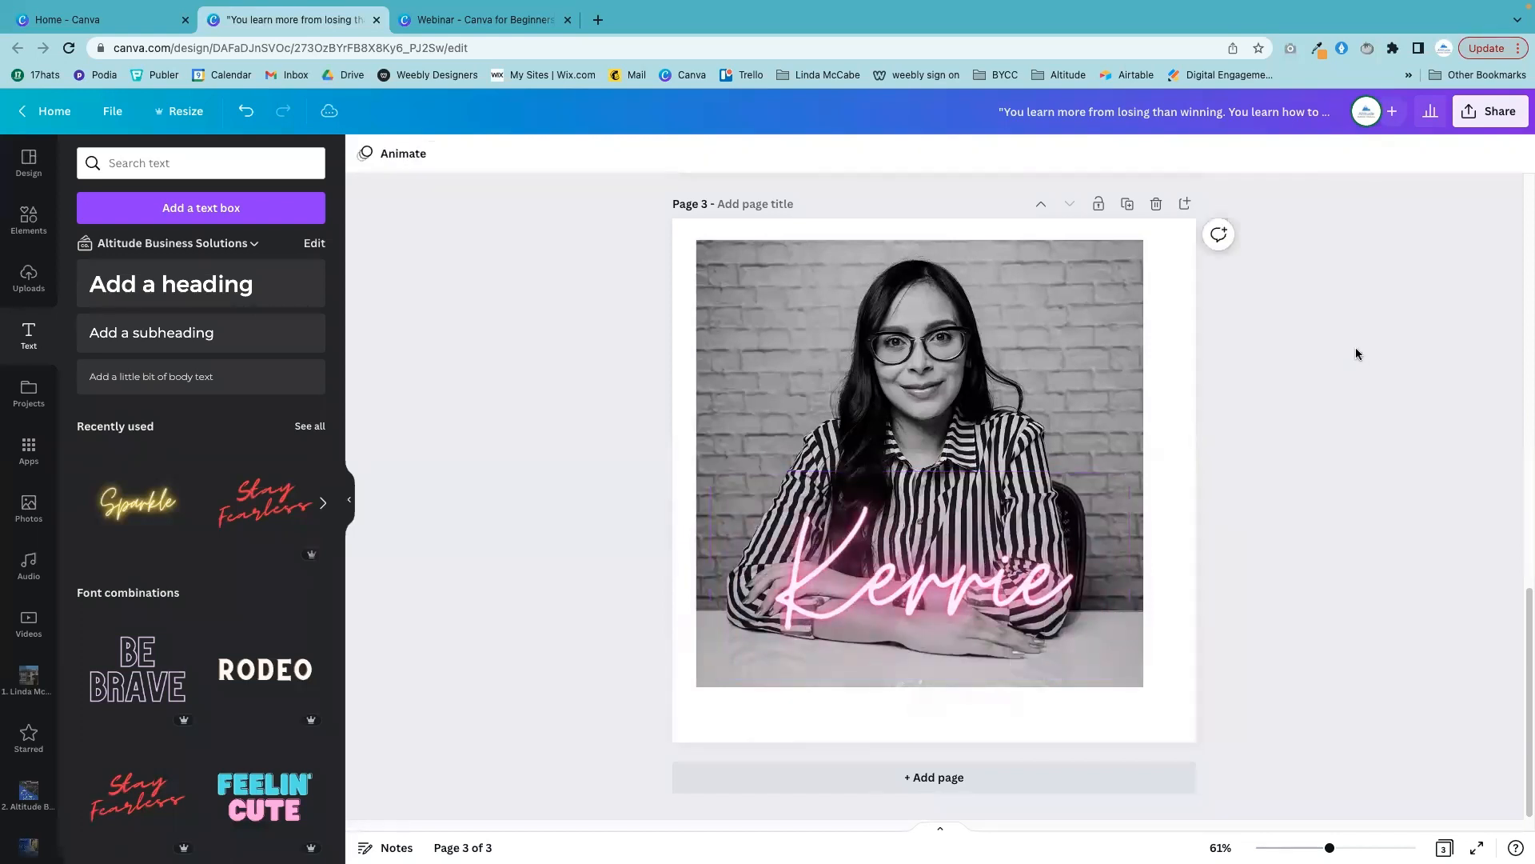
- Try the dark blue brand colour and the tan photo colour on the neon name, and settle on the default coral red
{"action": "left_click", "coordinate": [904, 531]}
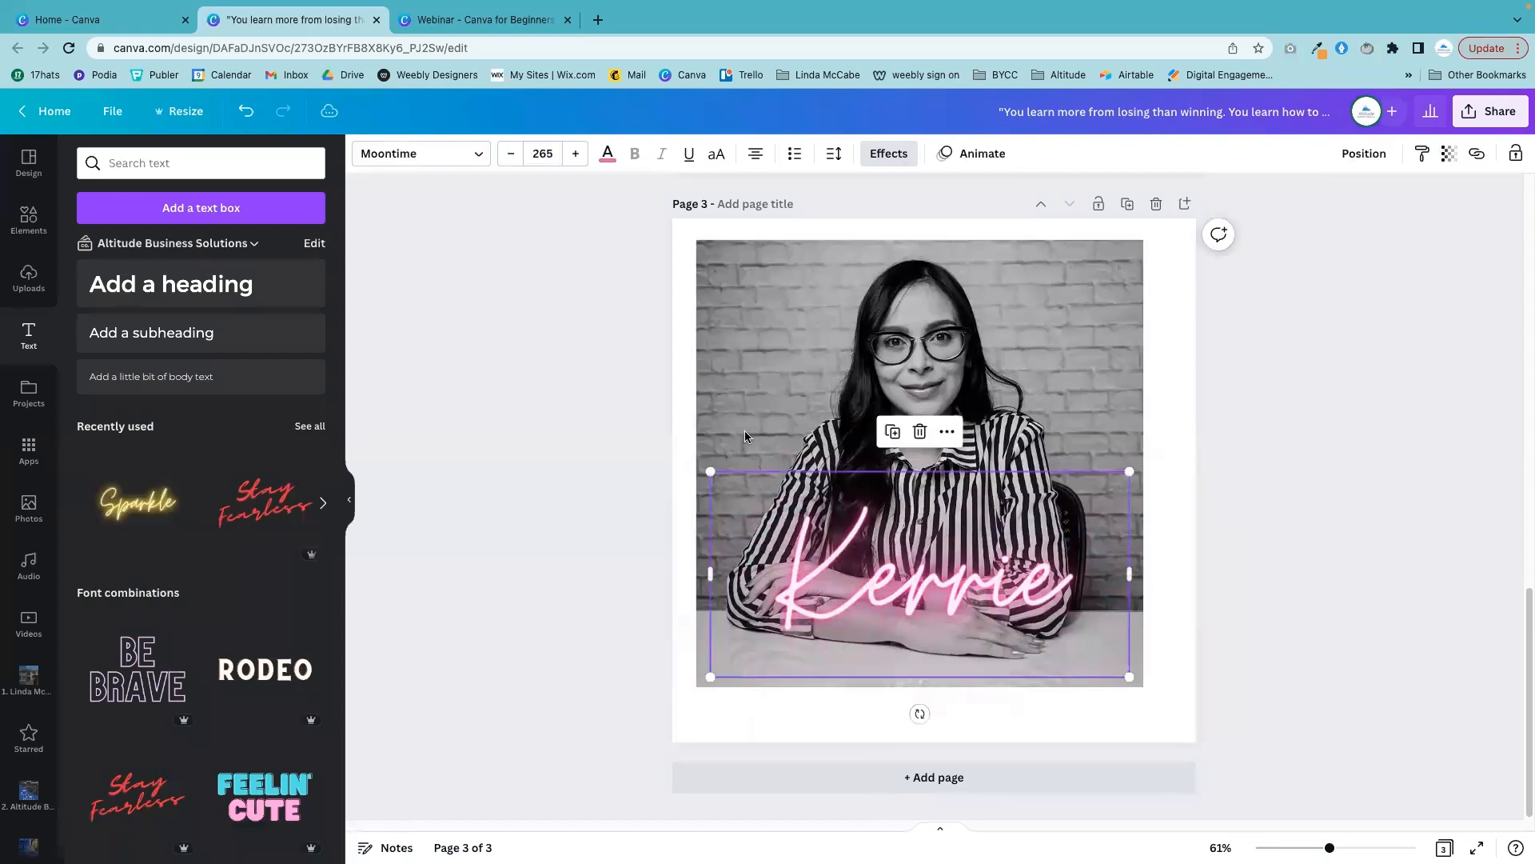
{"action": "left_click", "coordinate": [606, 152]}
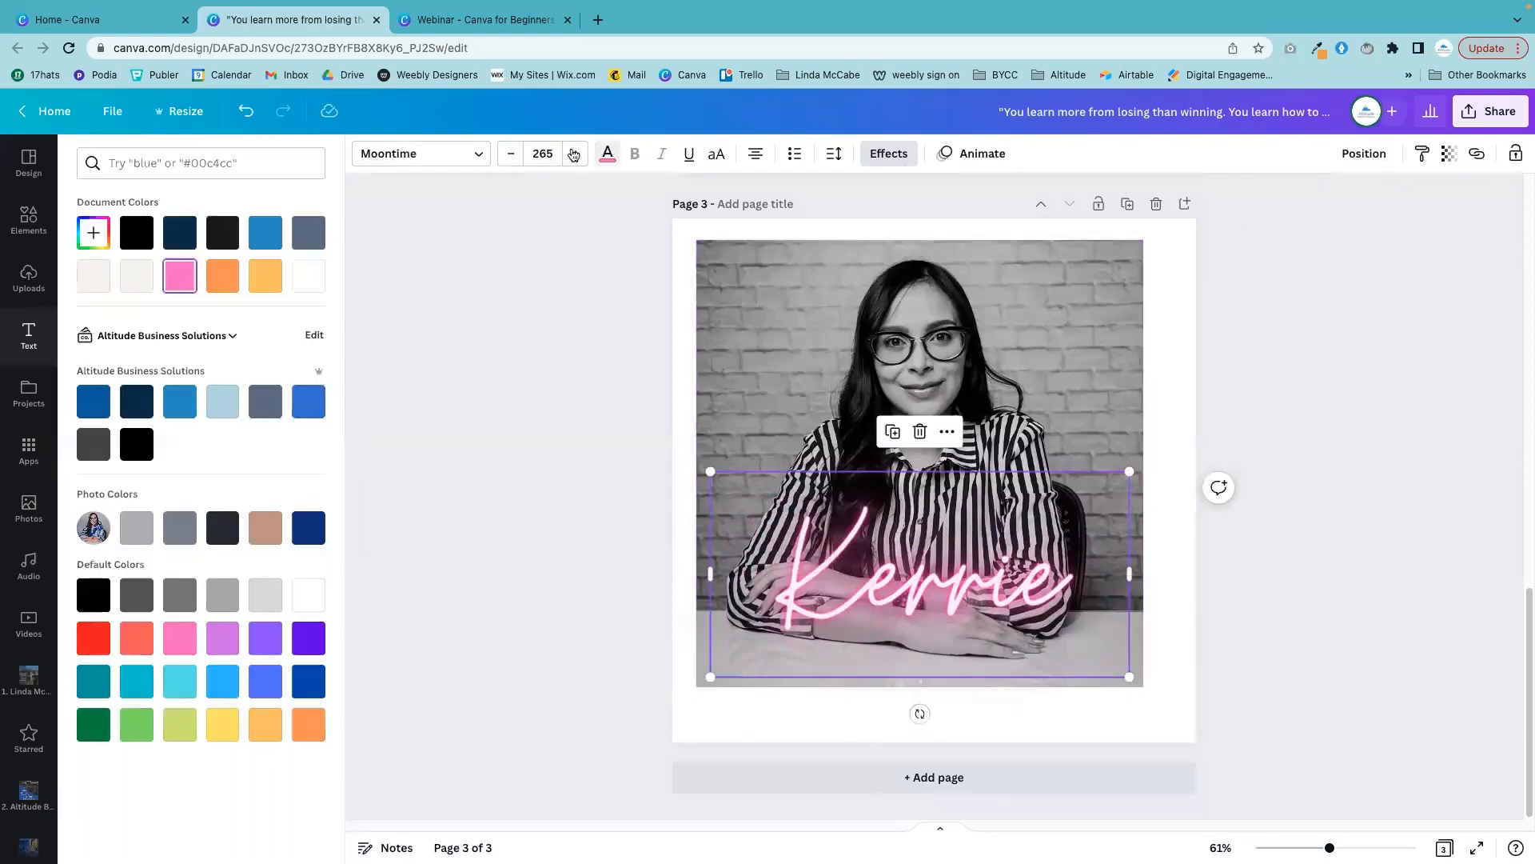
{"action": "left_click", "coordinate": [92, 401]}
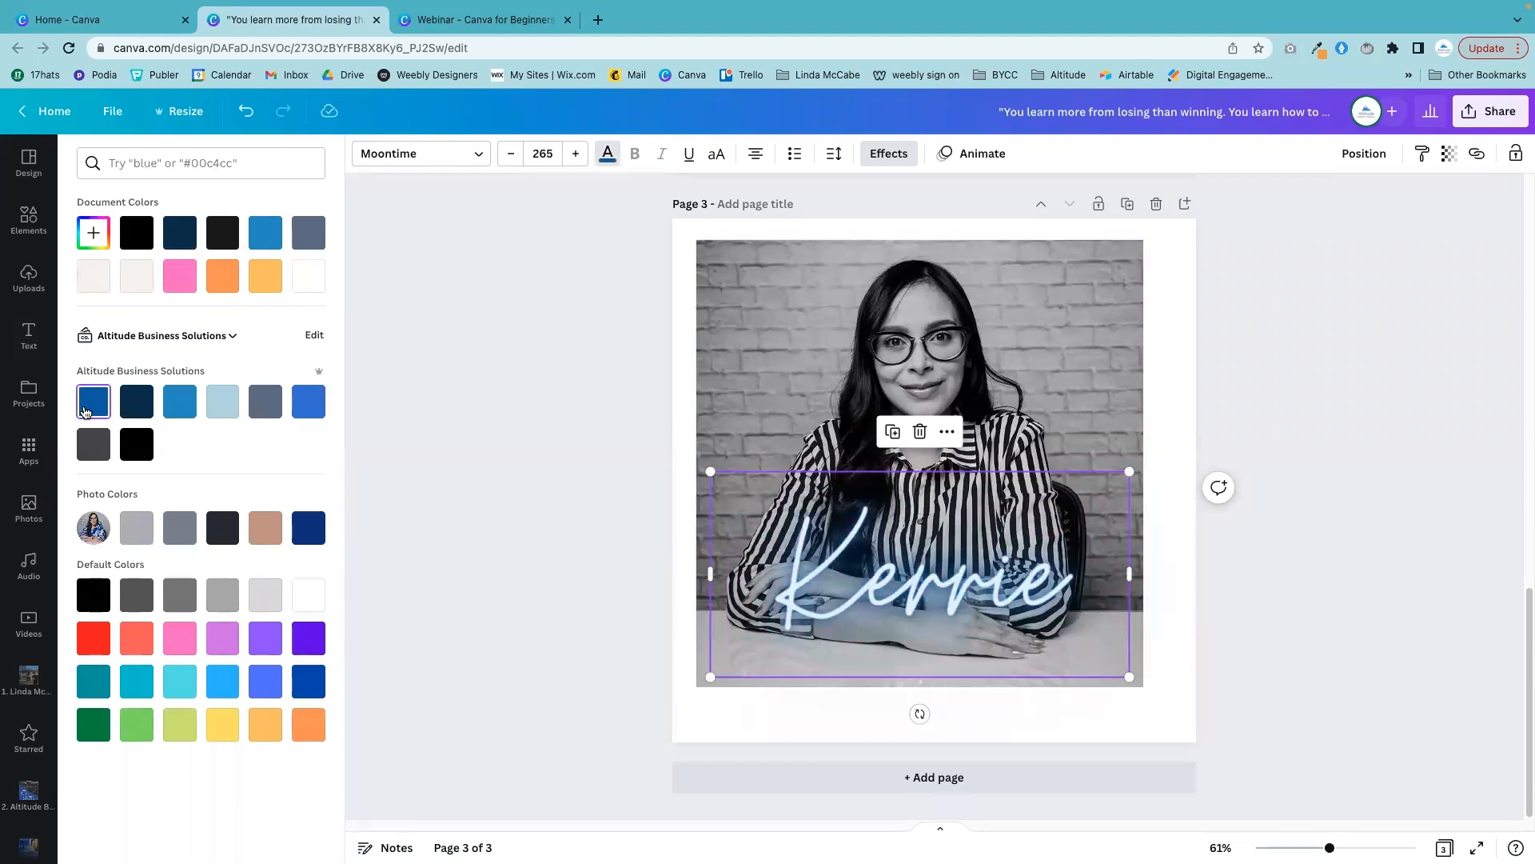
{"action": "left_click", "coordinate": [265, 532]}
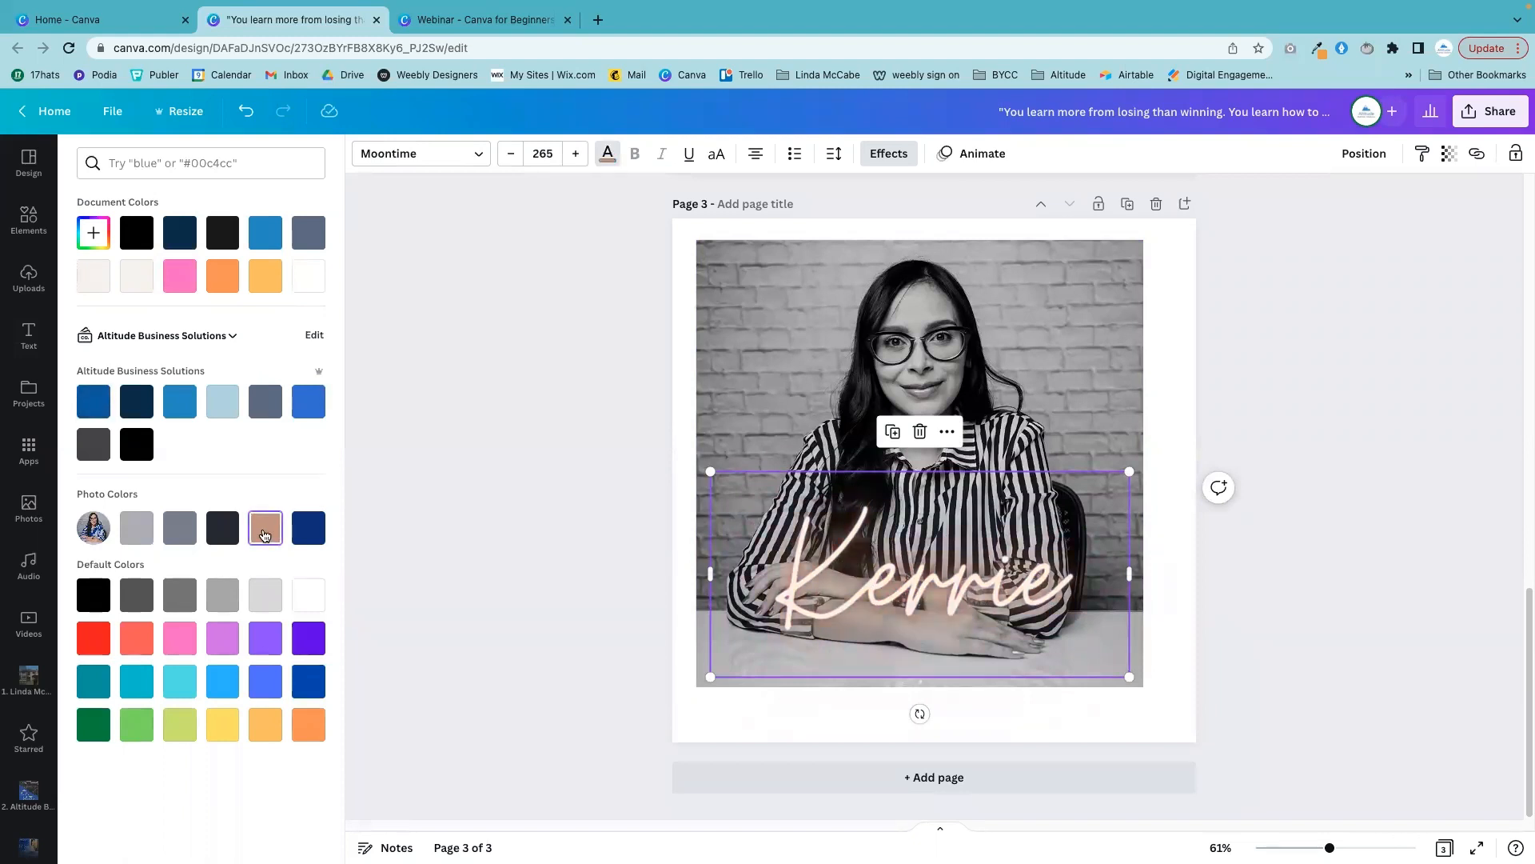
{"action": "left_click", "coordinate": [137, 639]}
{"action": "left_click", "coordinate": [1328, 265]}
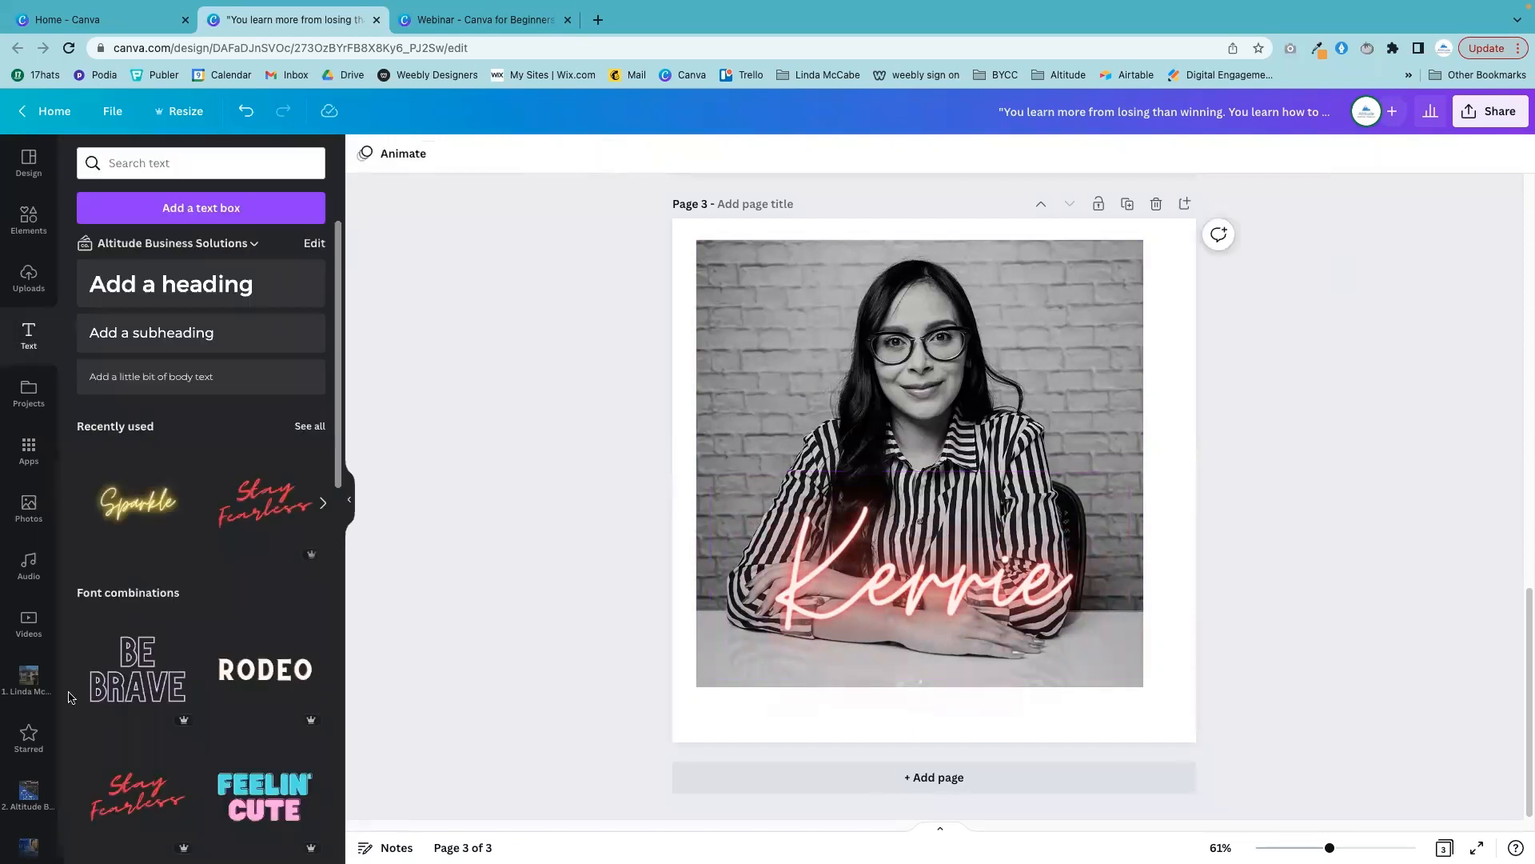
- Look further through the font combinations, past the neon and sale styles, and return to the start of the text options
{"action": "scroll", "coordinate": [248, 582], "scroll_direction": "down", "scroll_amount": 10}
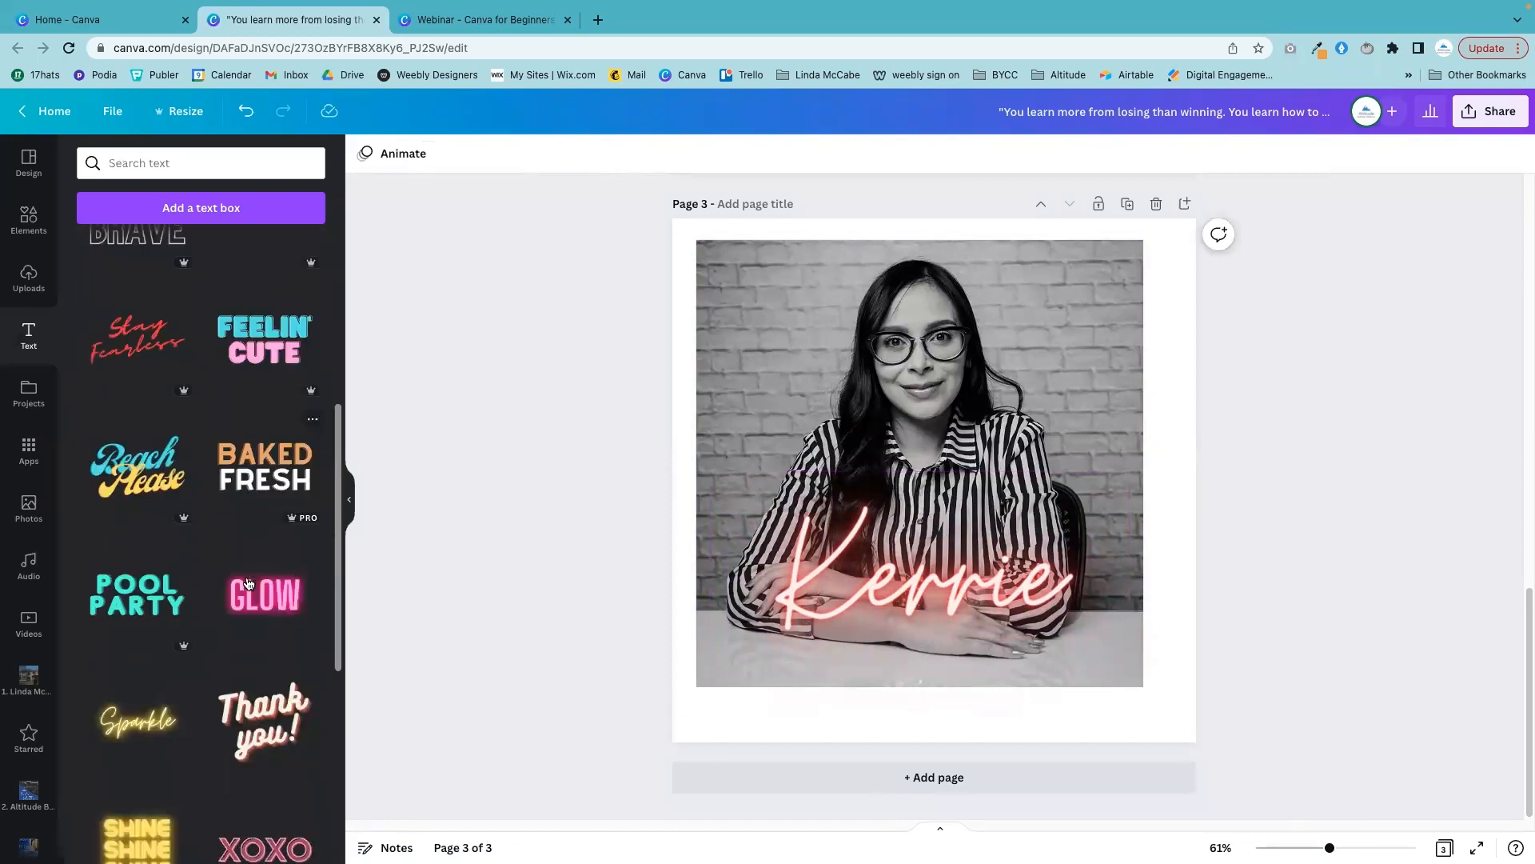
{"action": "scroll", "coordinate": [246, 584], "scroll_direction": "down", "scroll_amount": 5}
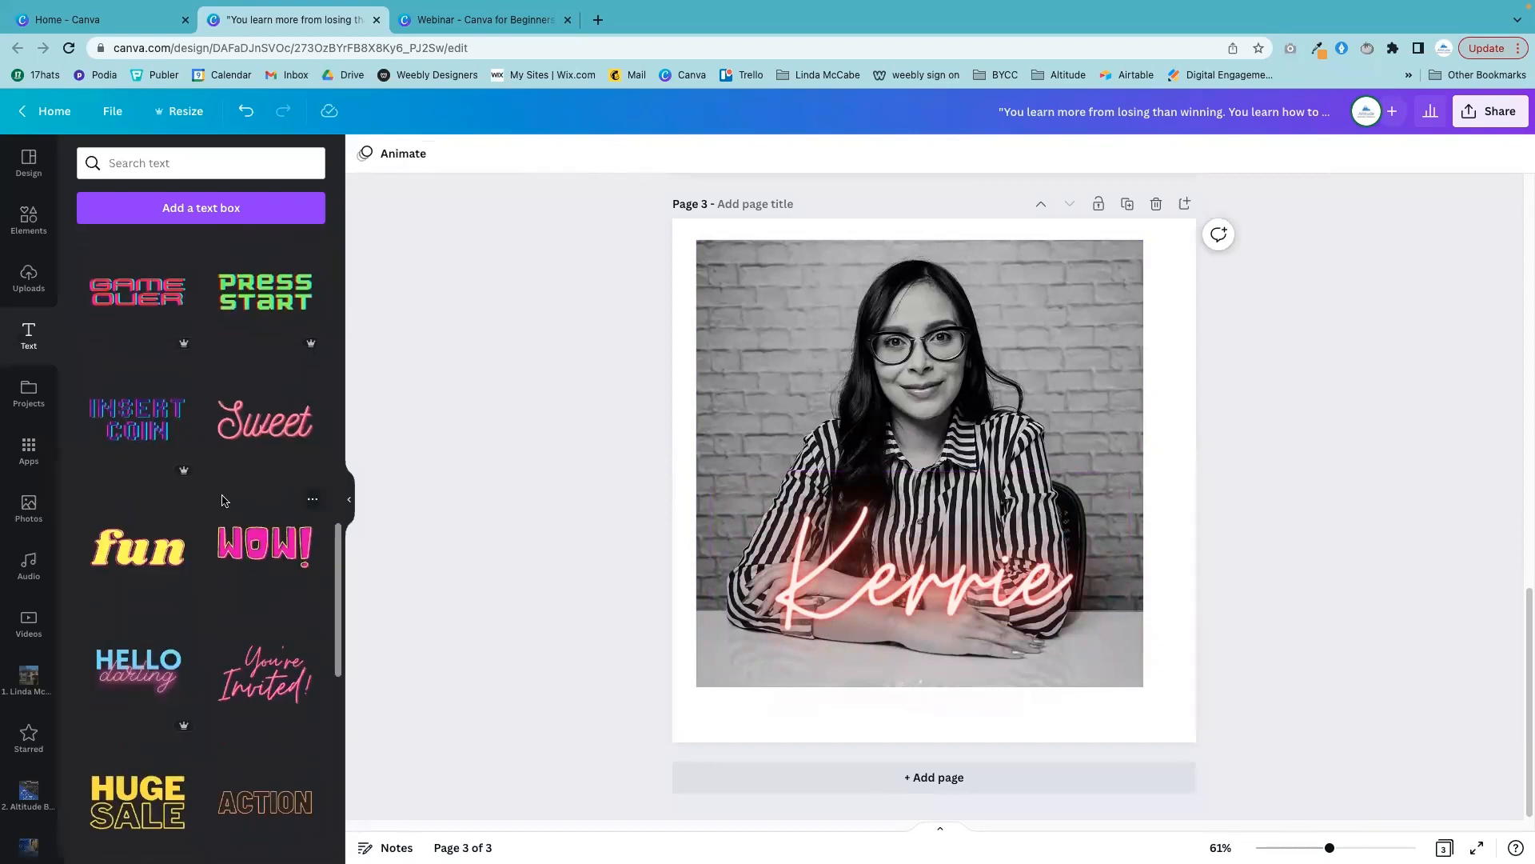
{"action": "scroll", "coordinate": [227, 653], "scroll_direction": "down", "scroll_amount": 3}
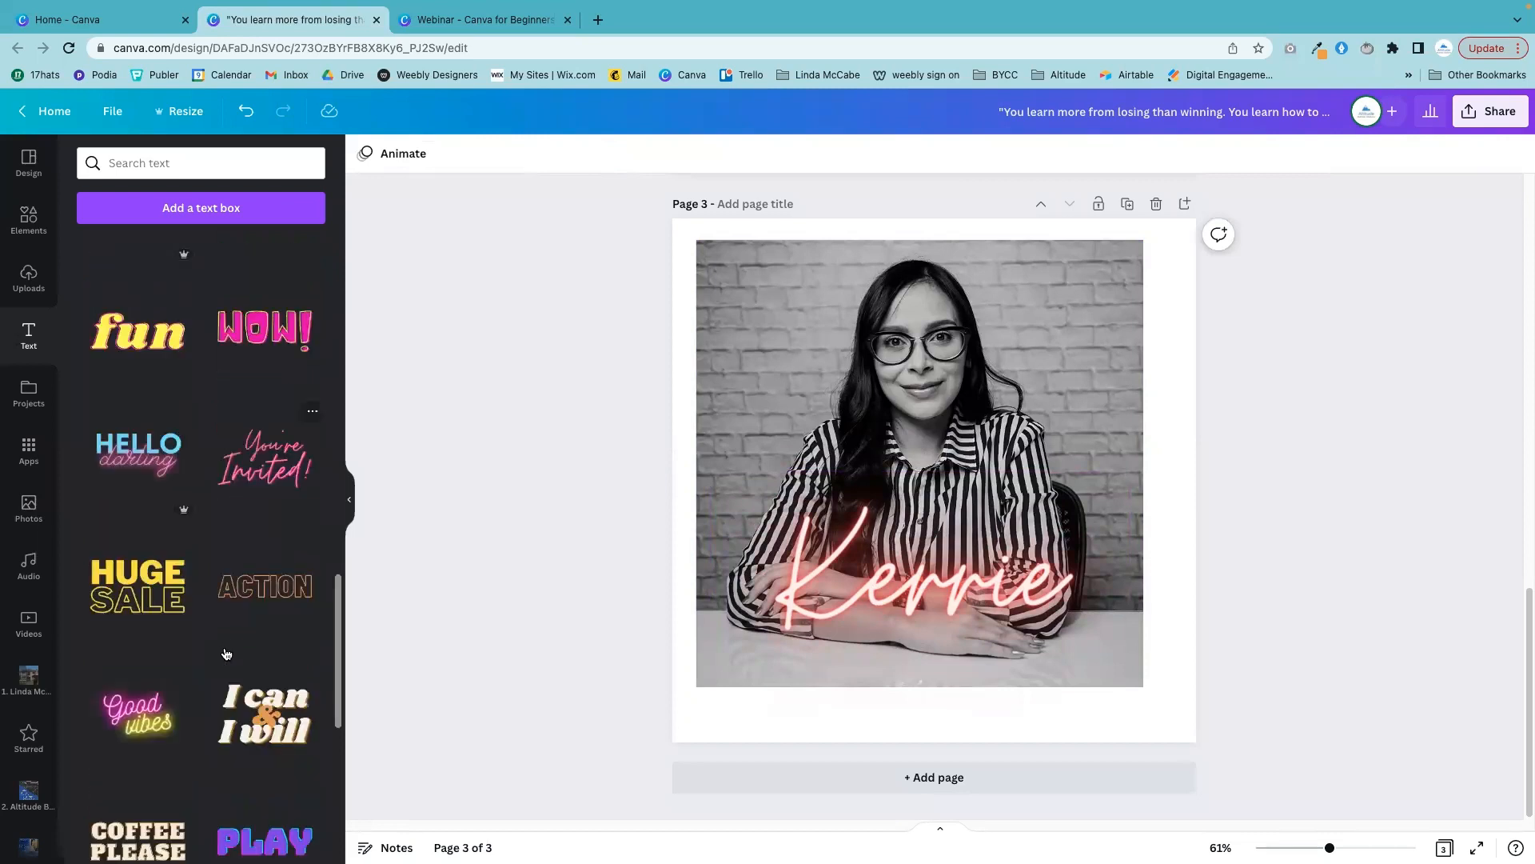
{"action": "scroll", "coordinate": [223, 652], "scroll_direction": "up", "scroll_amount": 15}
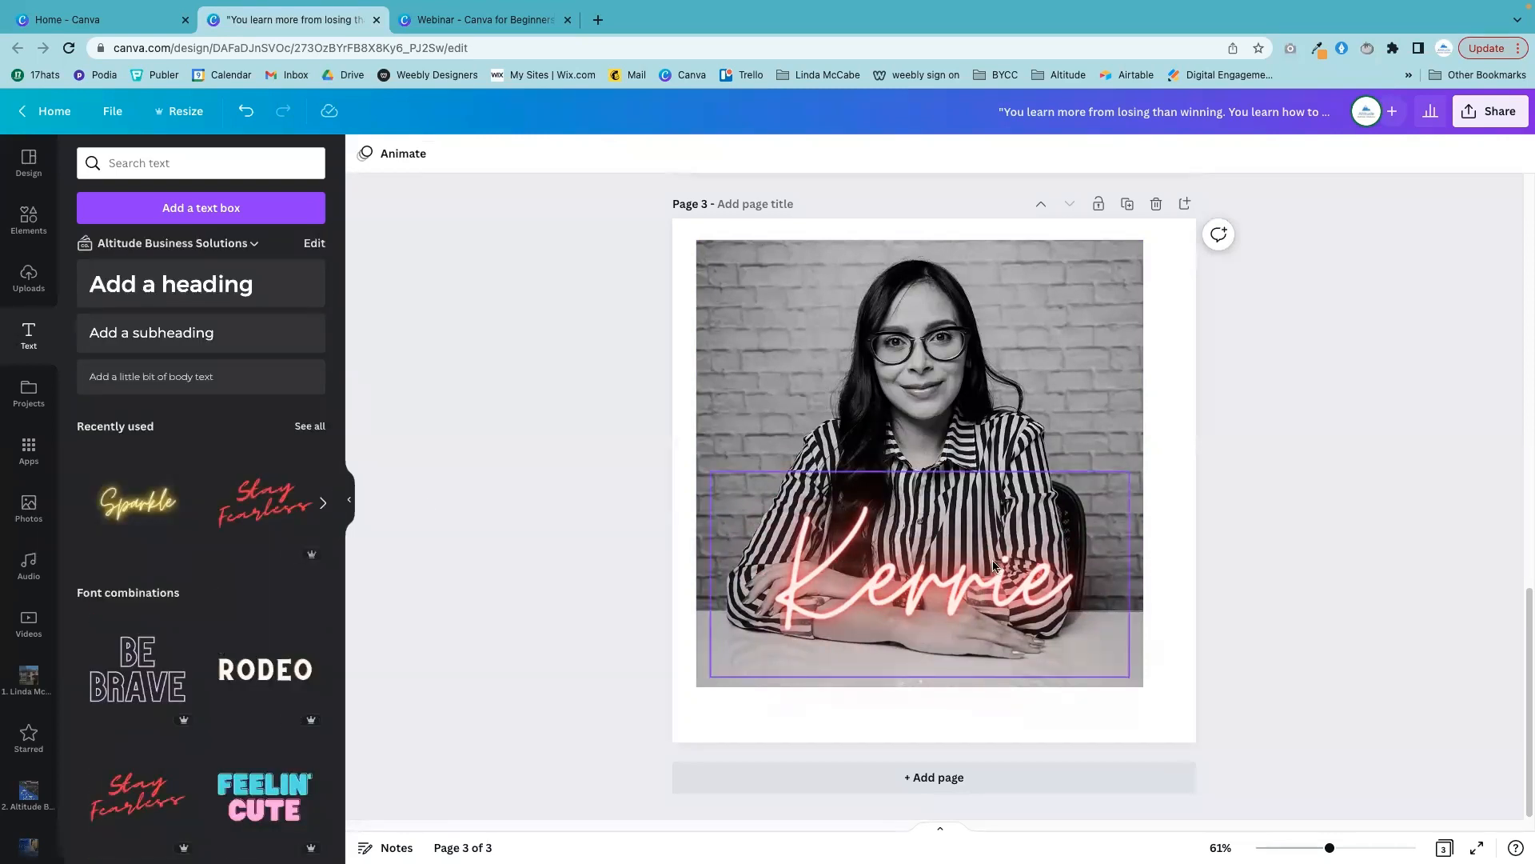
- Shrink the woman's photo into the upper-left corner of page 3 and delete the neon name text
{"action": "left_click", "coordinate": [1098, 649]}
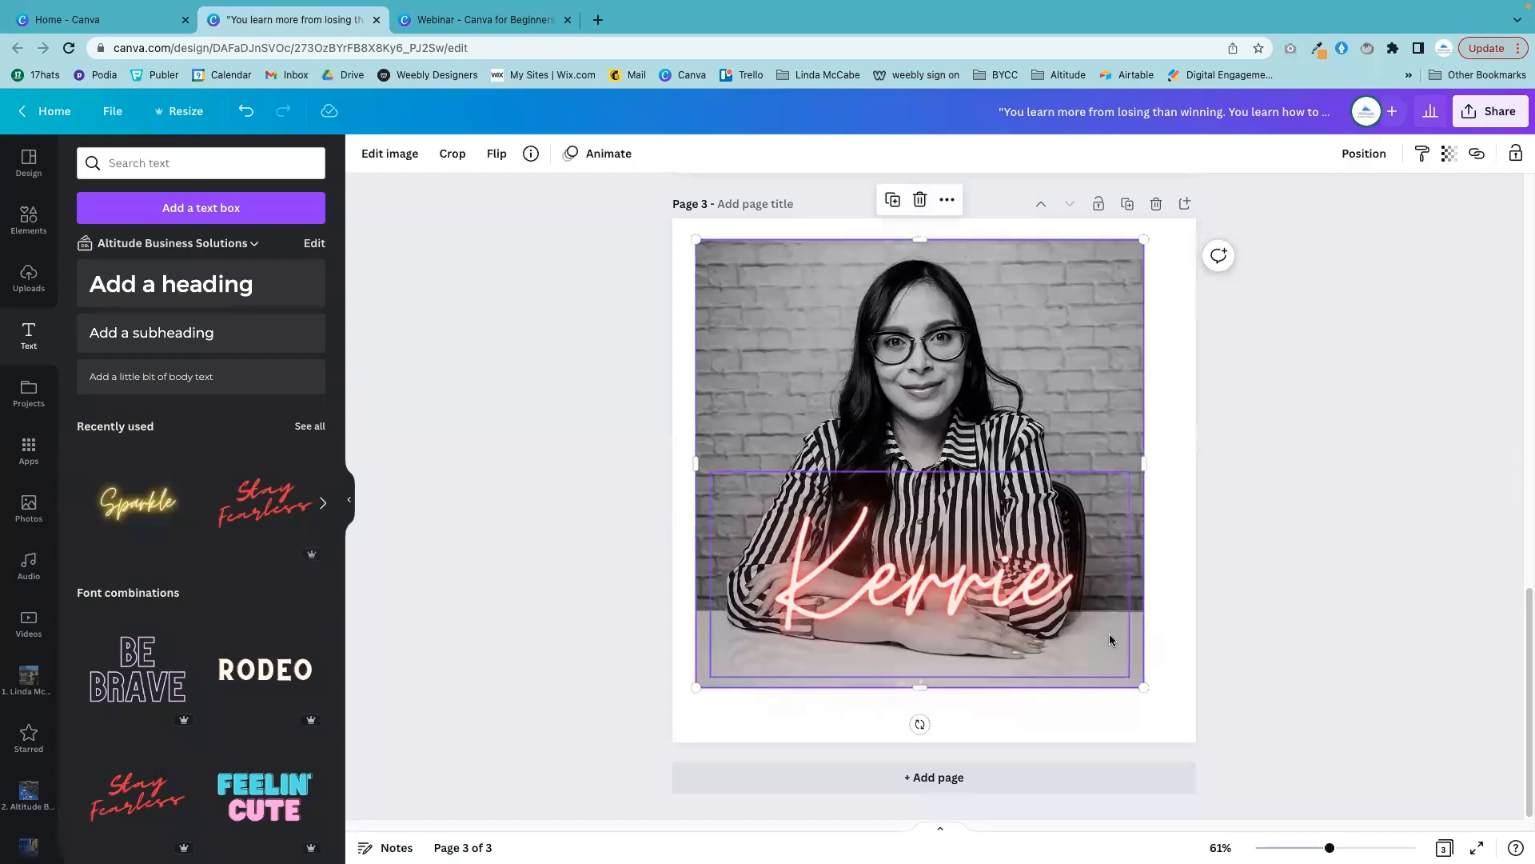
{"action": "left_click_drag", "start_coordinate": [1143, 687], "coordinate": [889, 433]}
{"action": "left_click", "coordinate": [946, 605]}
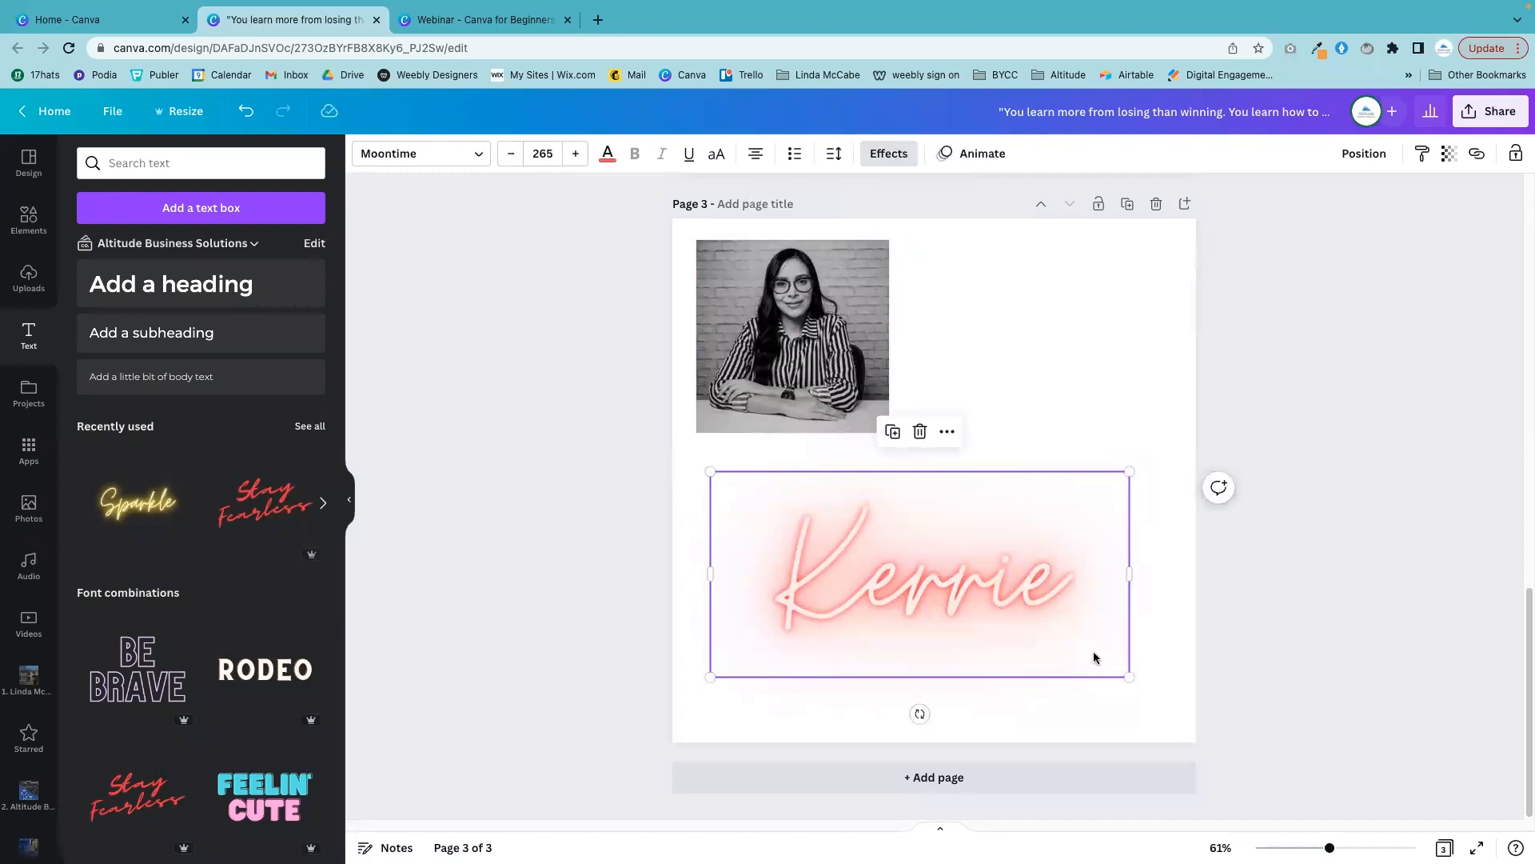
{"action": "key", "text": "Delete"}
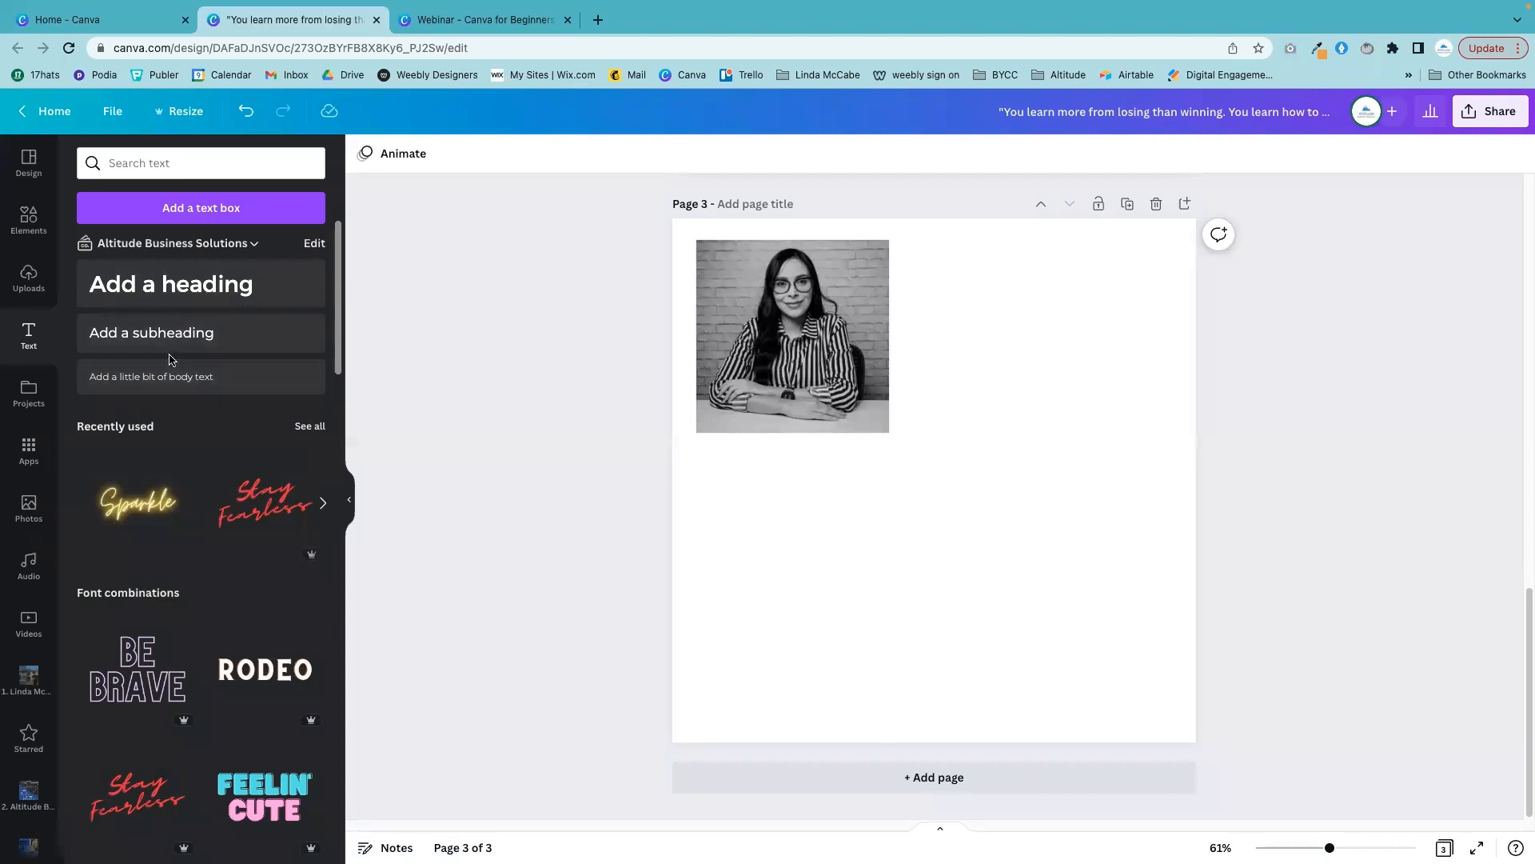
- Add a heading to page 3, enlarge it to font size 88.9 and centre it below the woman's photo
{"action": "left_click", "coordinate": [184, 281]}
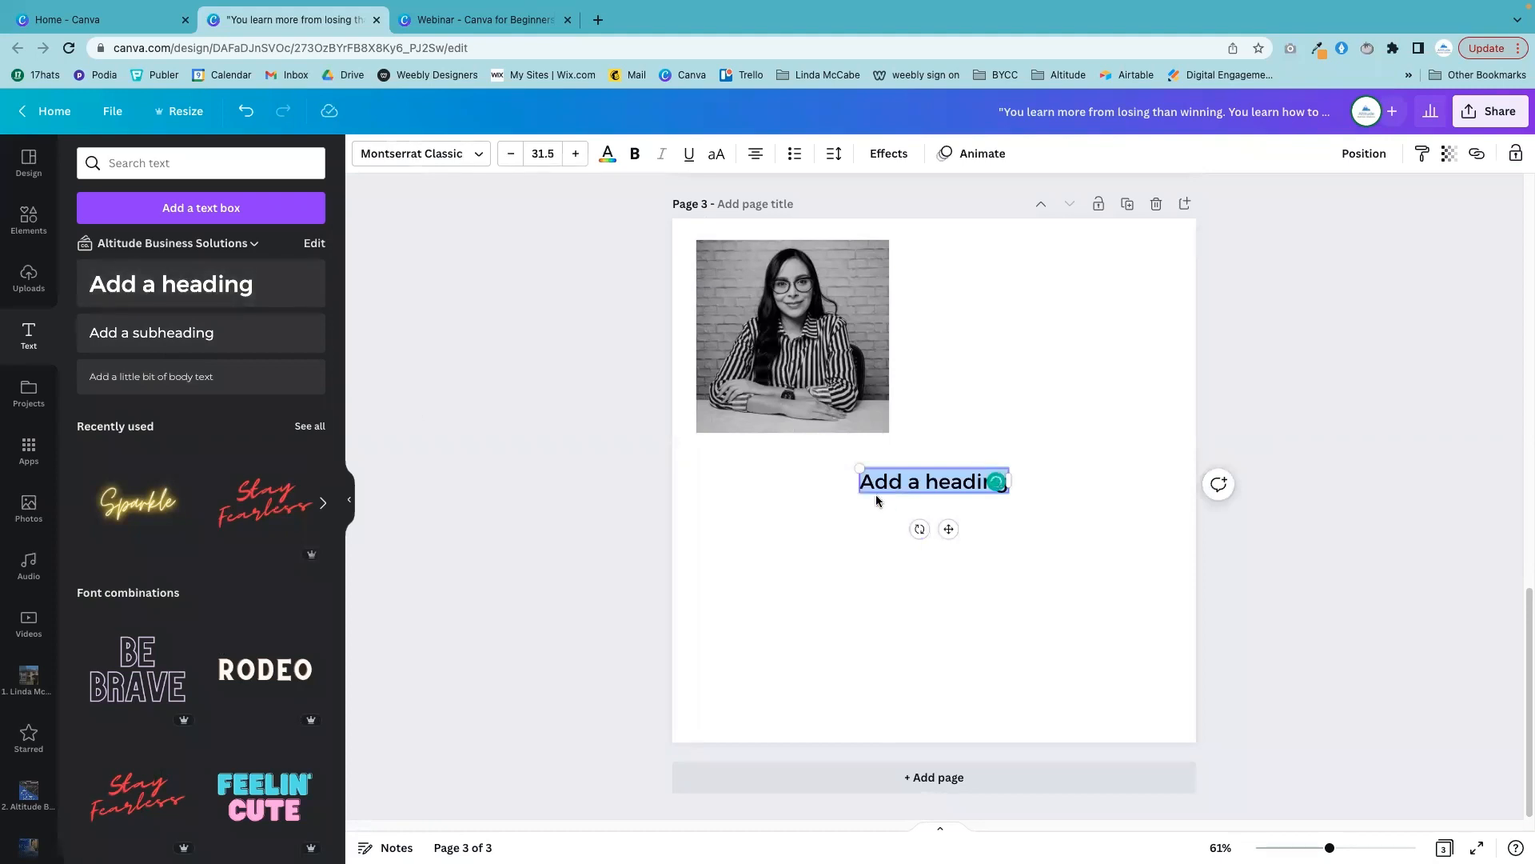
{"action": "left_click_drag", "start_coordinate": [861, 489], "coordinate": [655, 606]}
{"action": "left_click_drag", "start_coordinate": [1009, 467], "coordinate": [1076, 445]}
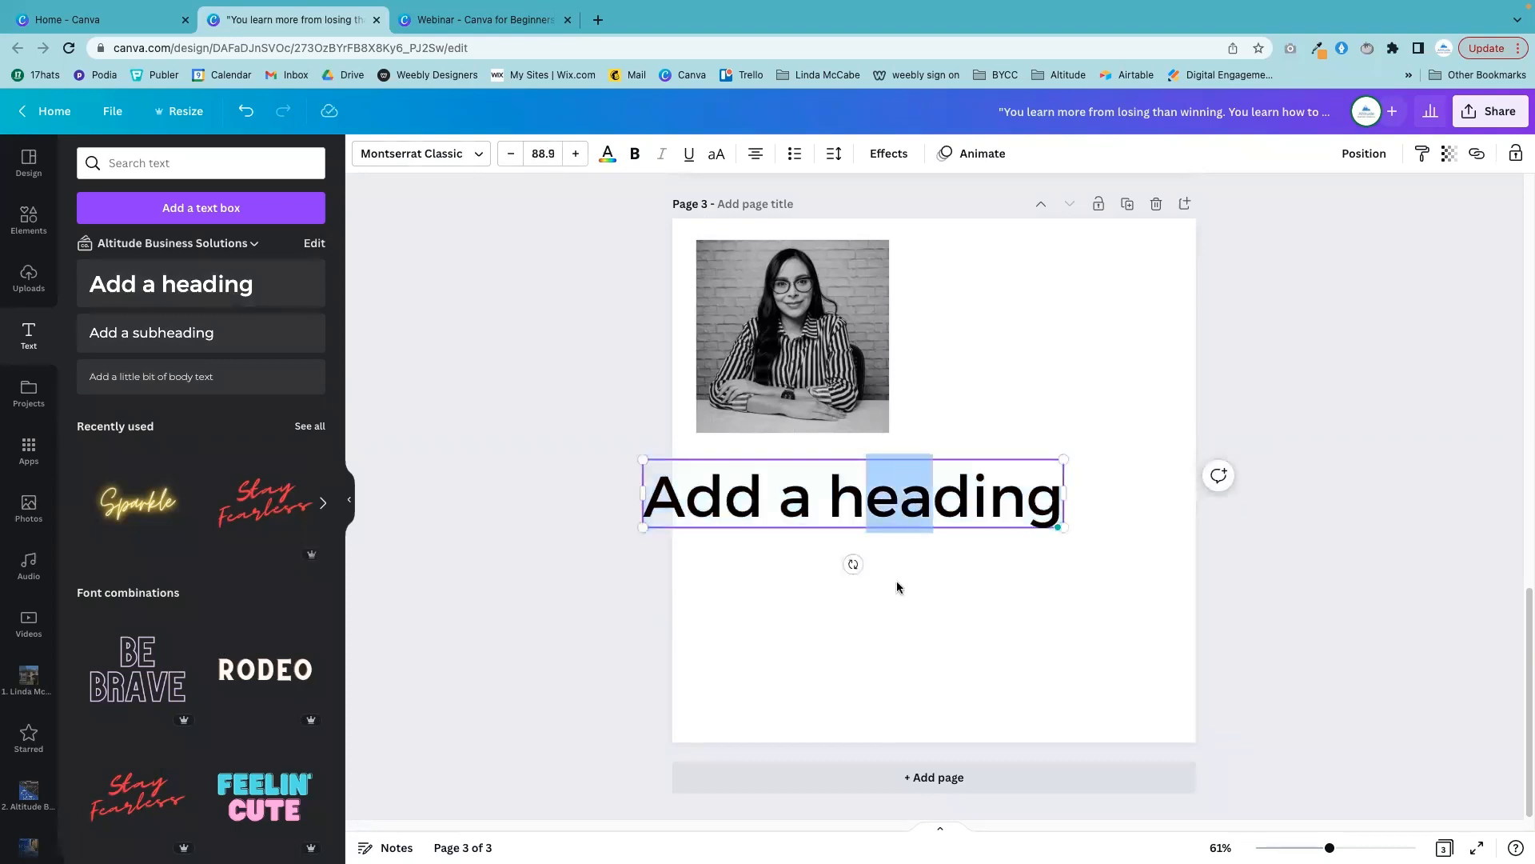
{"action": "left_click_drag", "start_coordinate": [832, 518], "coordinate": [915, 503]}
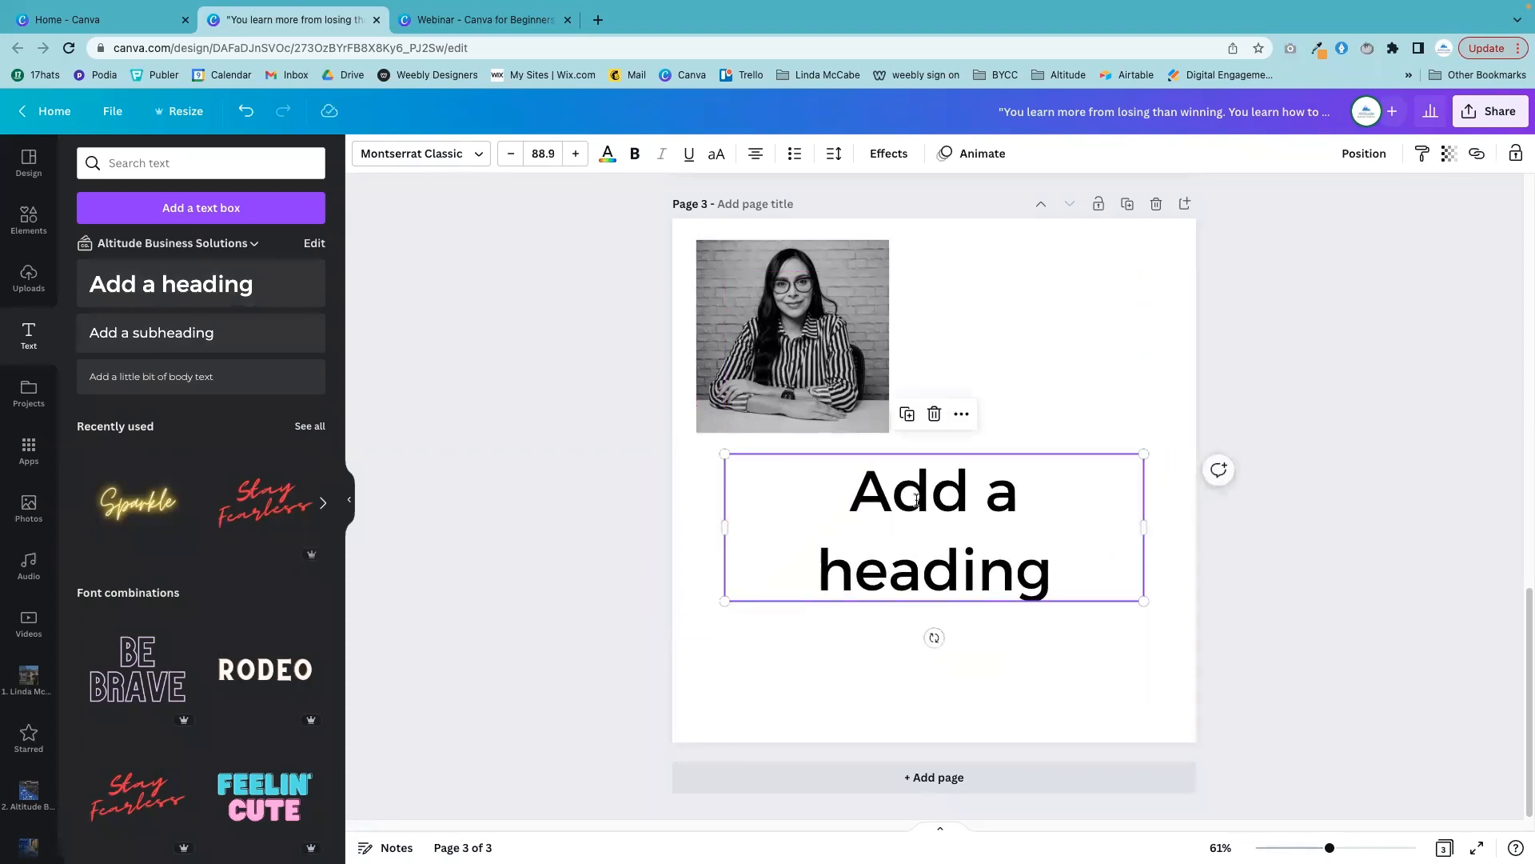
- Replace the heading's placeholder text with "change"
{"action": "double_click", "coordinate": [918, 504]}
{"action": "type", "text": "change"}
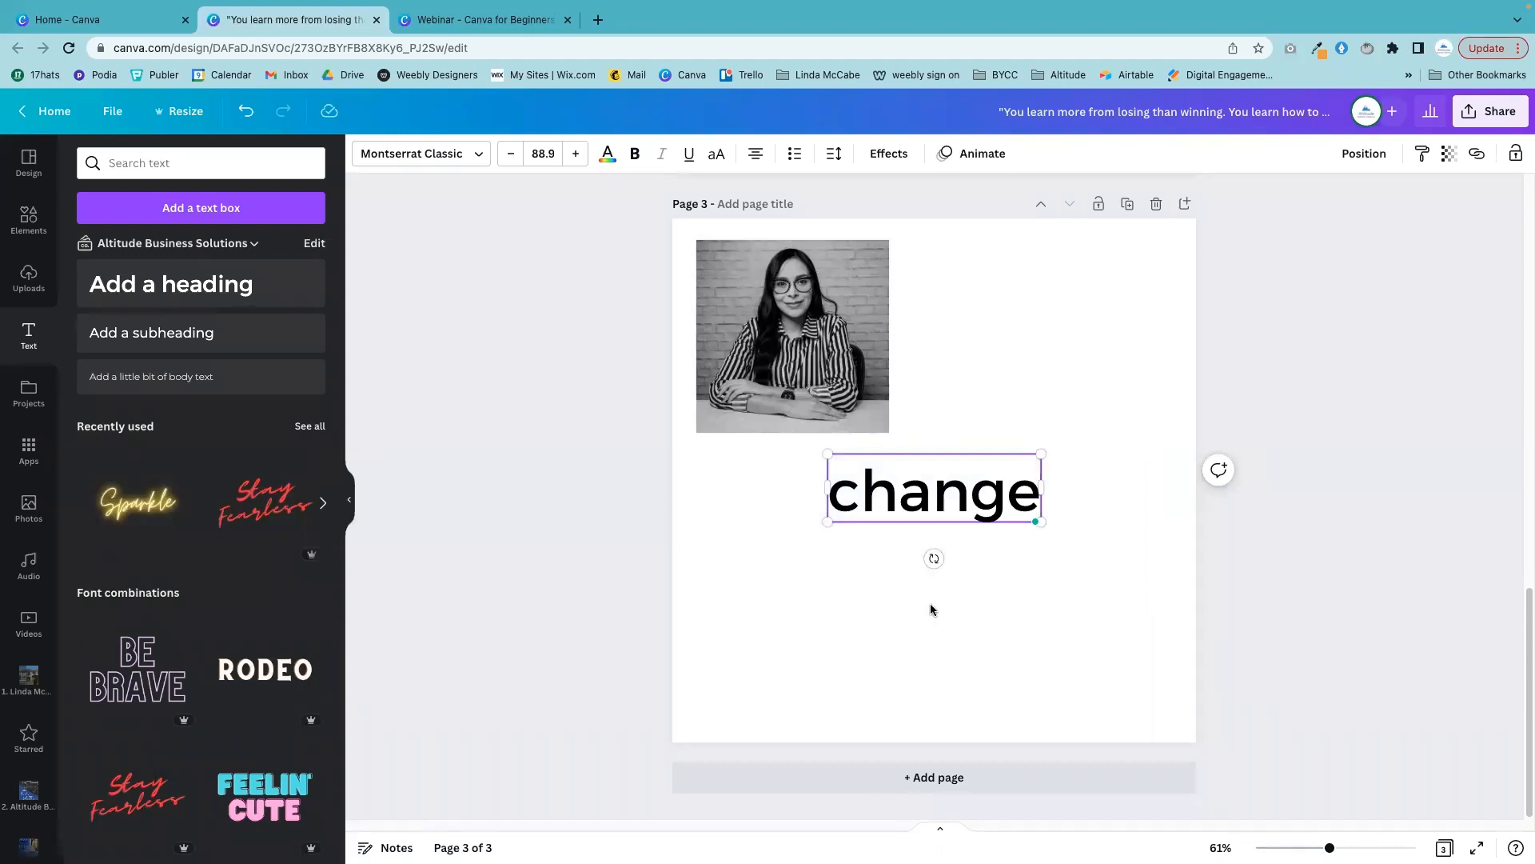
{"action": "left_click", "coordinate": [1052, 400]}
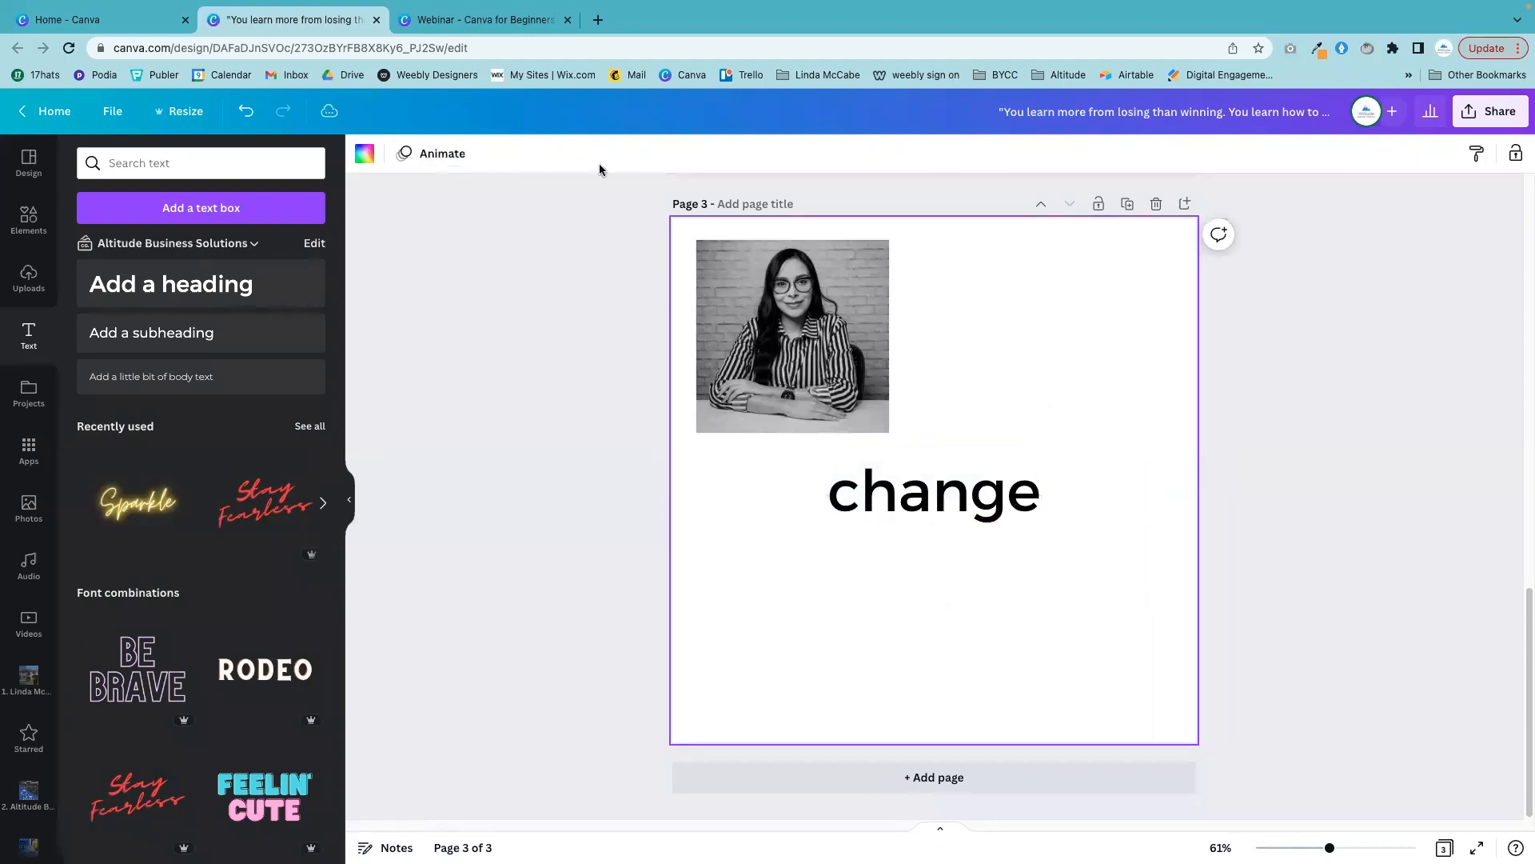
- Look through the recommended, recently used, brand and popular fonts available for the "change" heading
{"action": "left_click", "coordinate": [978, 488]}
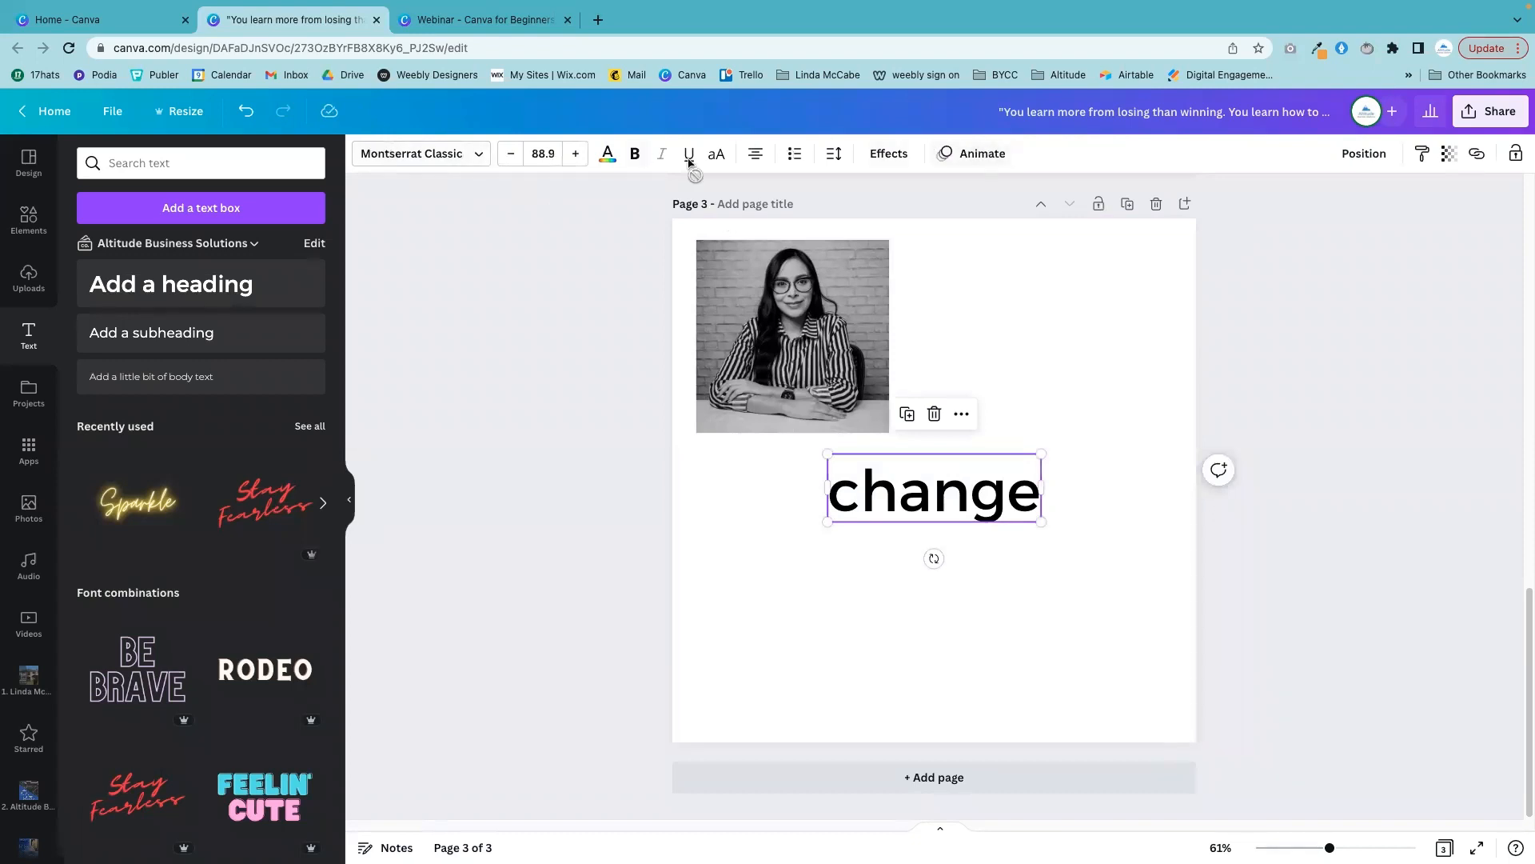
{"action": "left_click", "coordinate": [477, 158]}
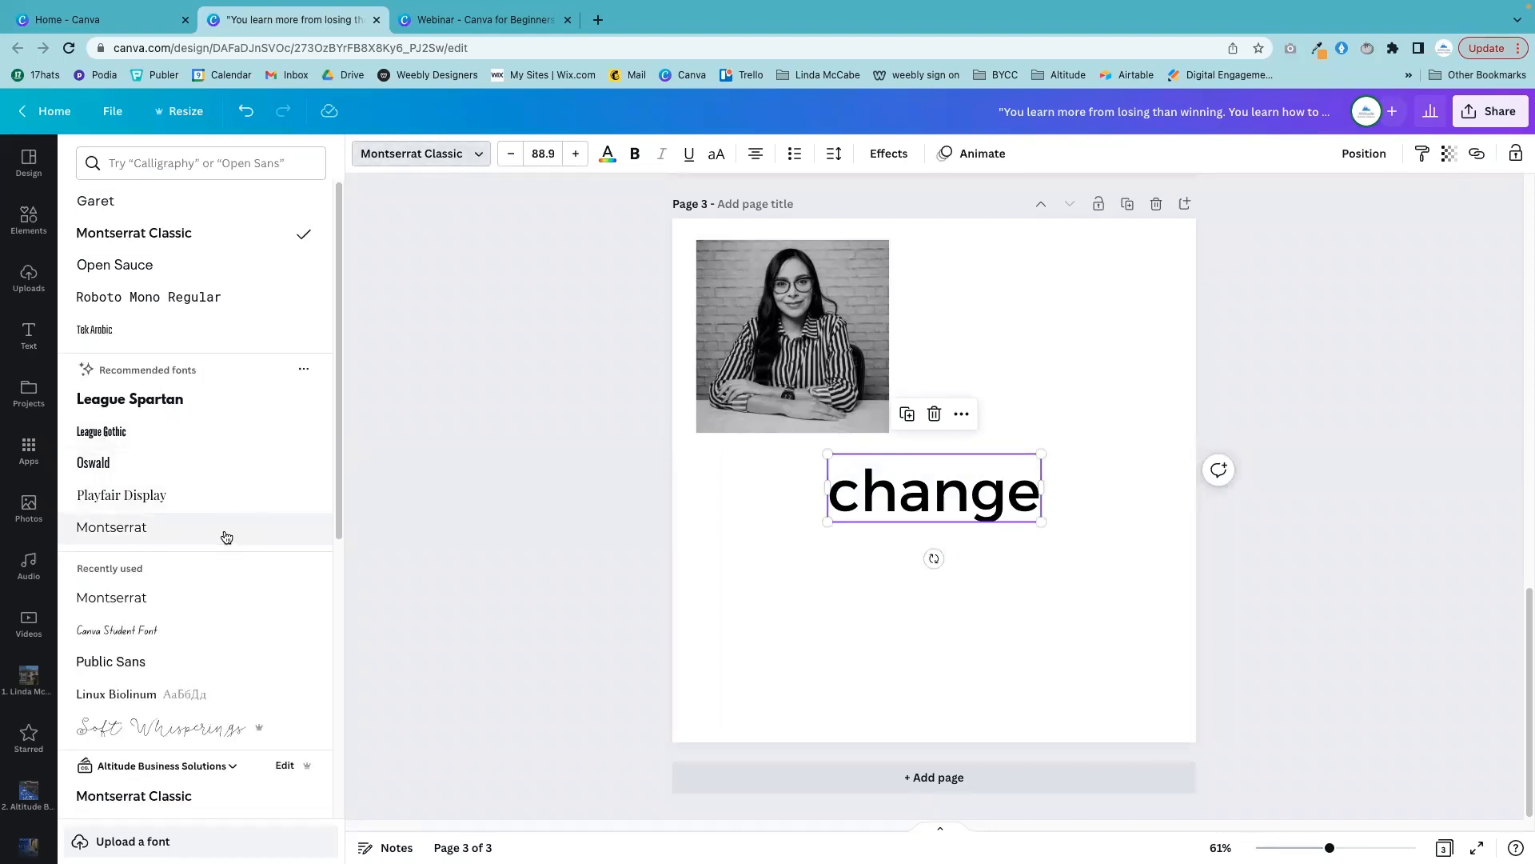
{"action": "scroll", "coordinate": [223, 544], "scroll_direction": "down", "scroll_amount": 2}
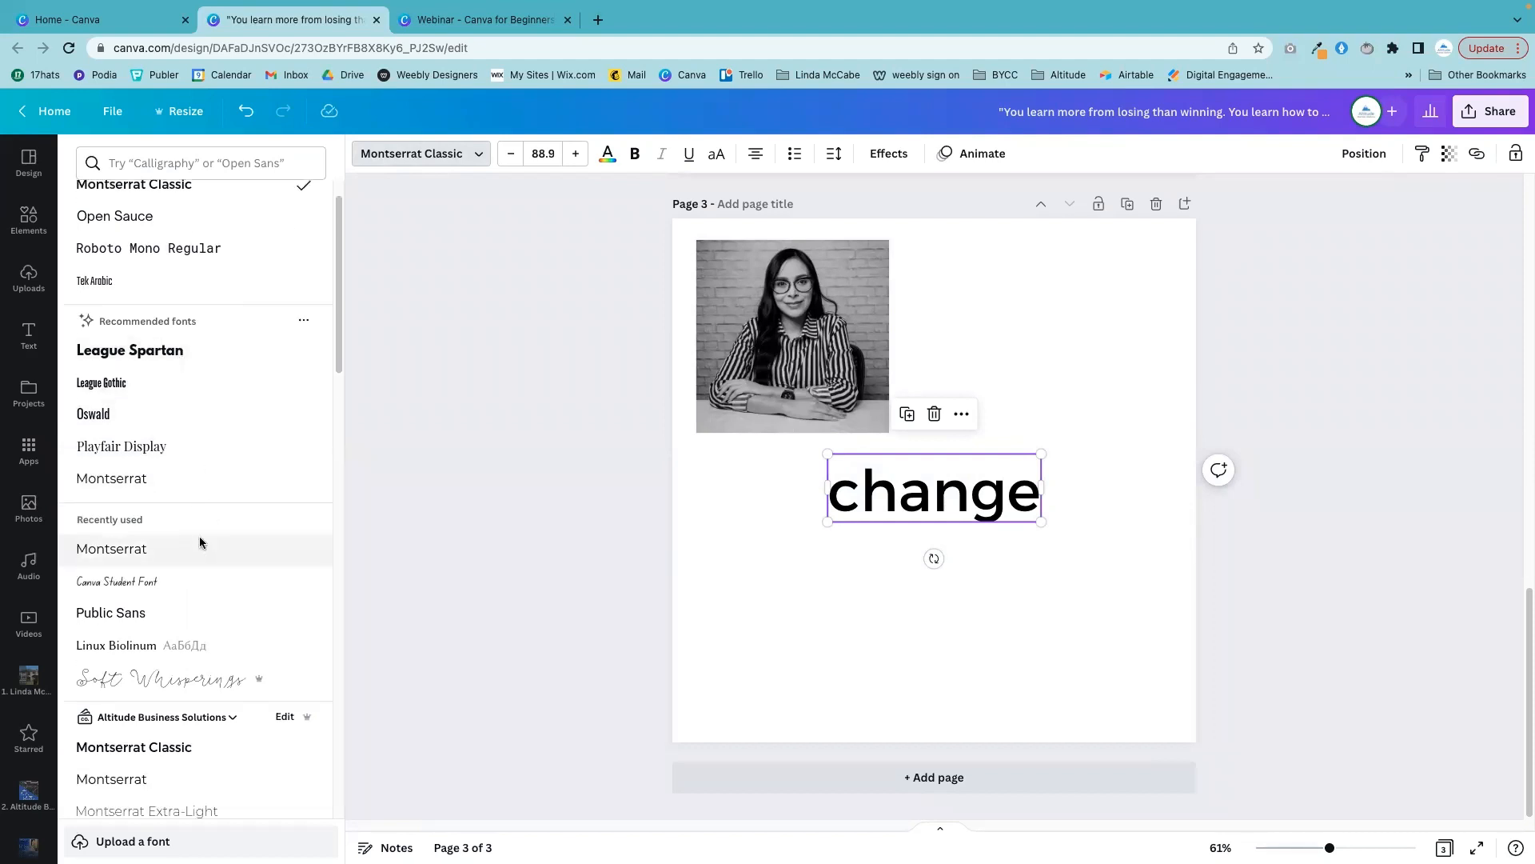
{"action": "scroll", "coordinate": [215, 525], "scroll_direction": "down", "scroll_amount": 5}
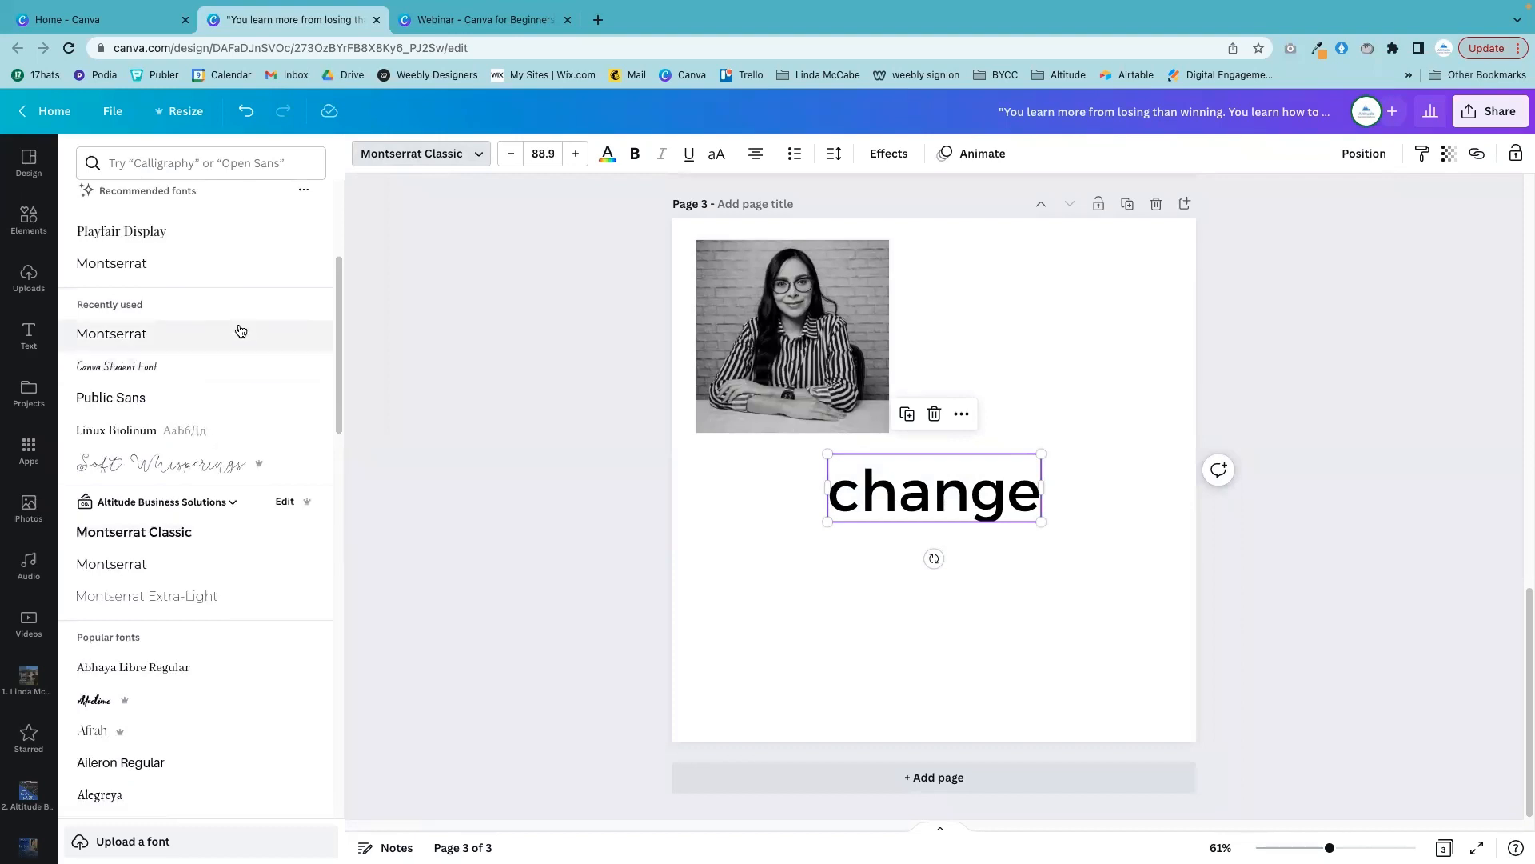
{"action": "scroll", "coordinate": [198, 551], "scroll_direction": "down", "scroll_amount": 2}
{"action": "scroll", "coordinate": [199, 551], "scroll_direction": "down", "scroll_amount": 3}
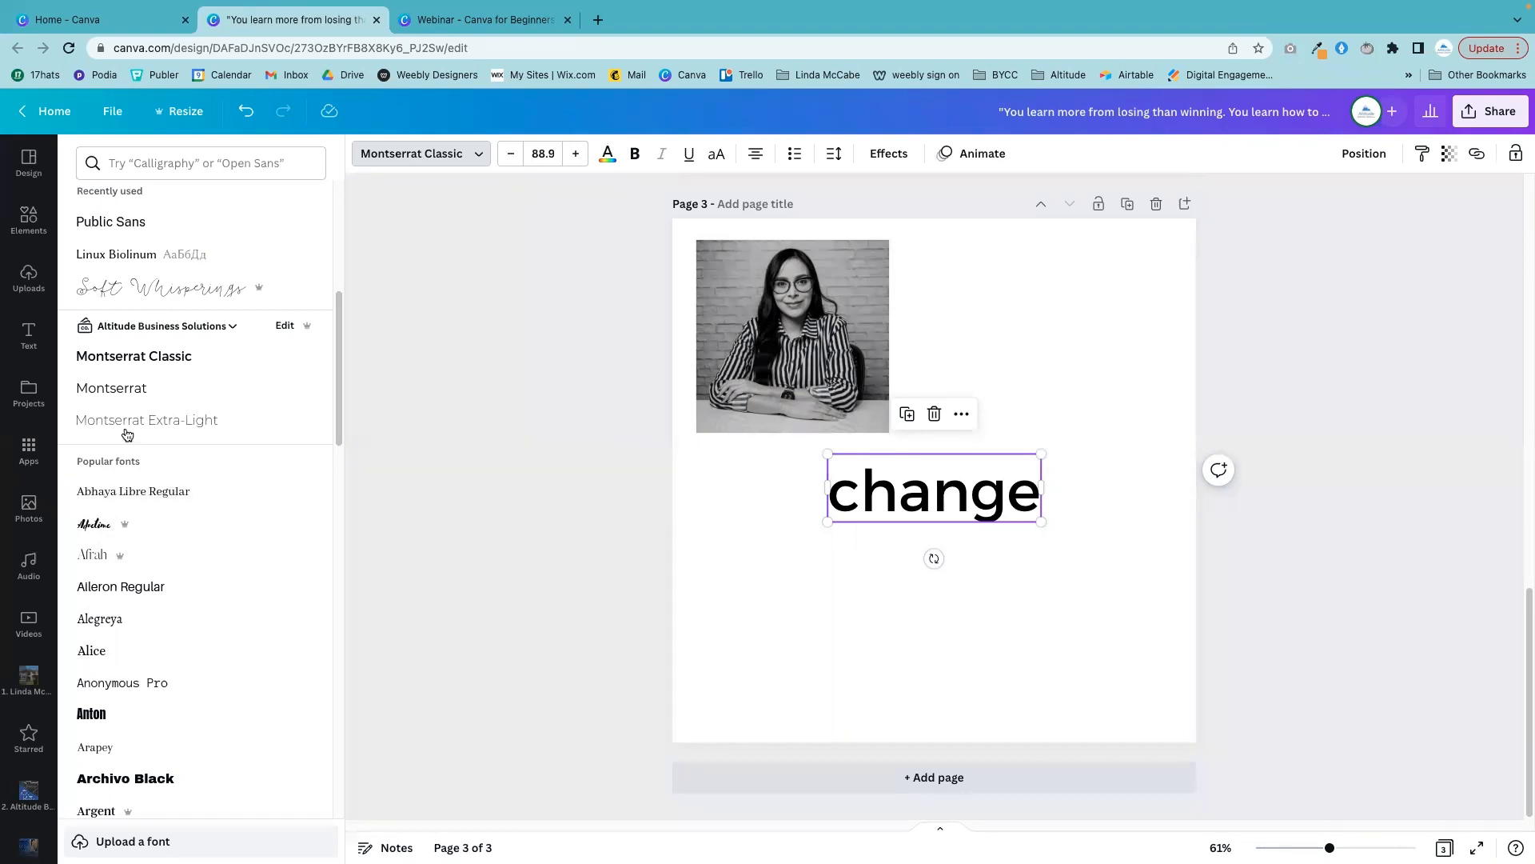
{"action": "scroll", "coordinate": [155, 519], "scroll_direction": "down", "scroll_amount": 2}
{"action": "scroll", "coordinate": [152, 517], "scroll_direction": "down", "scroll_amount": 4}
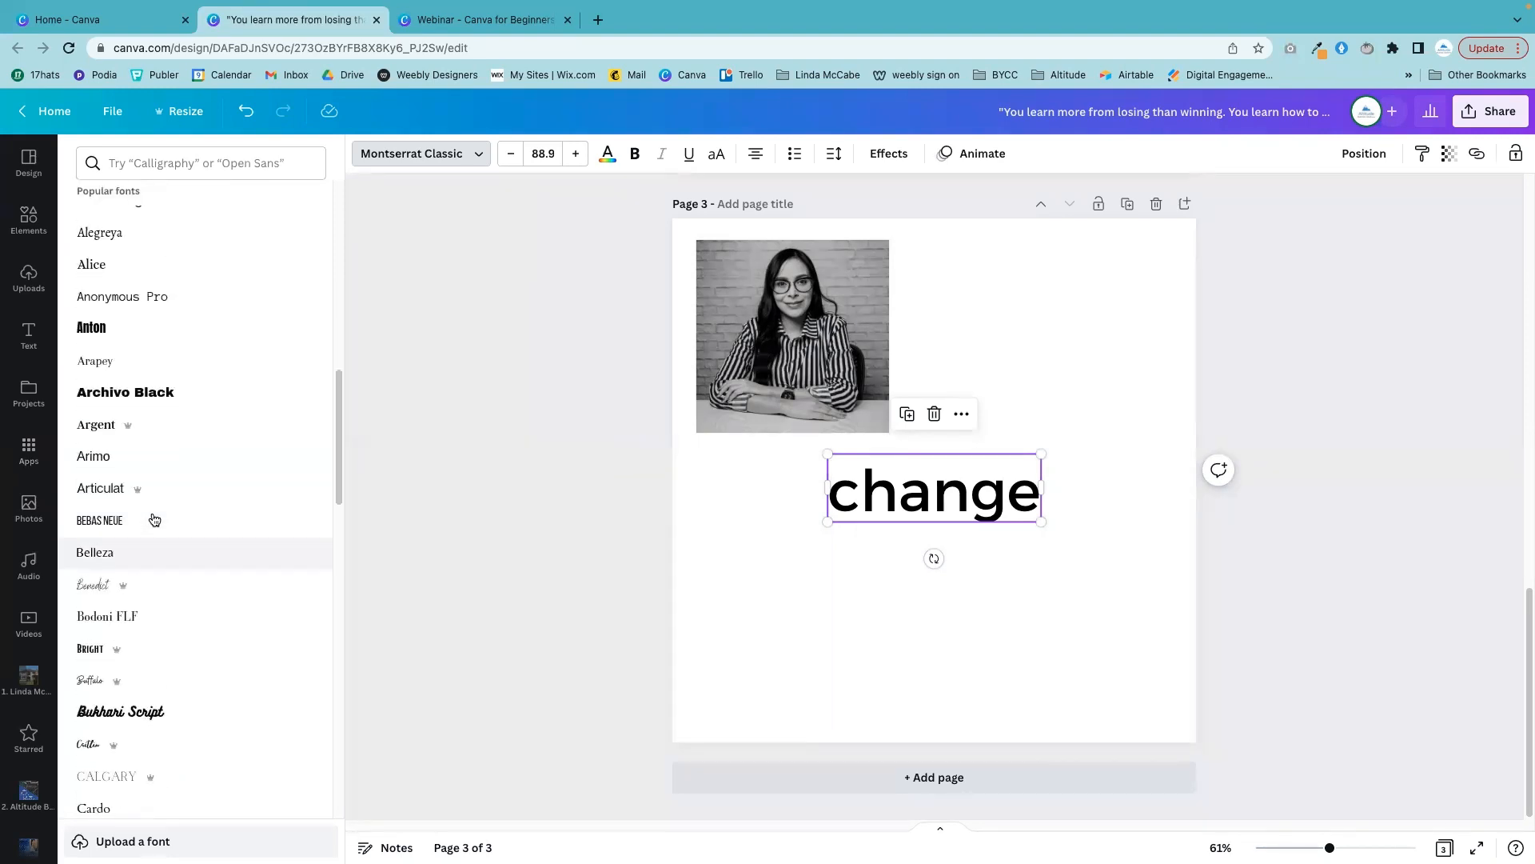
{"action": "scroll", "coordinate": [152, 517], "scroll_direction": "up", "scroll_amount": 13}
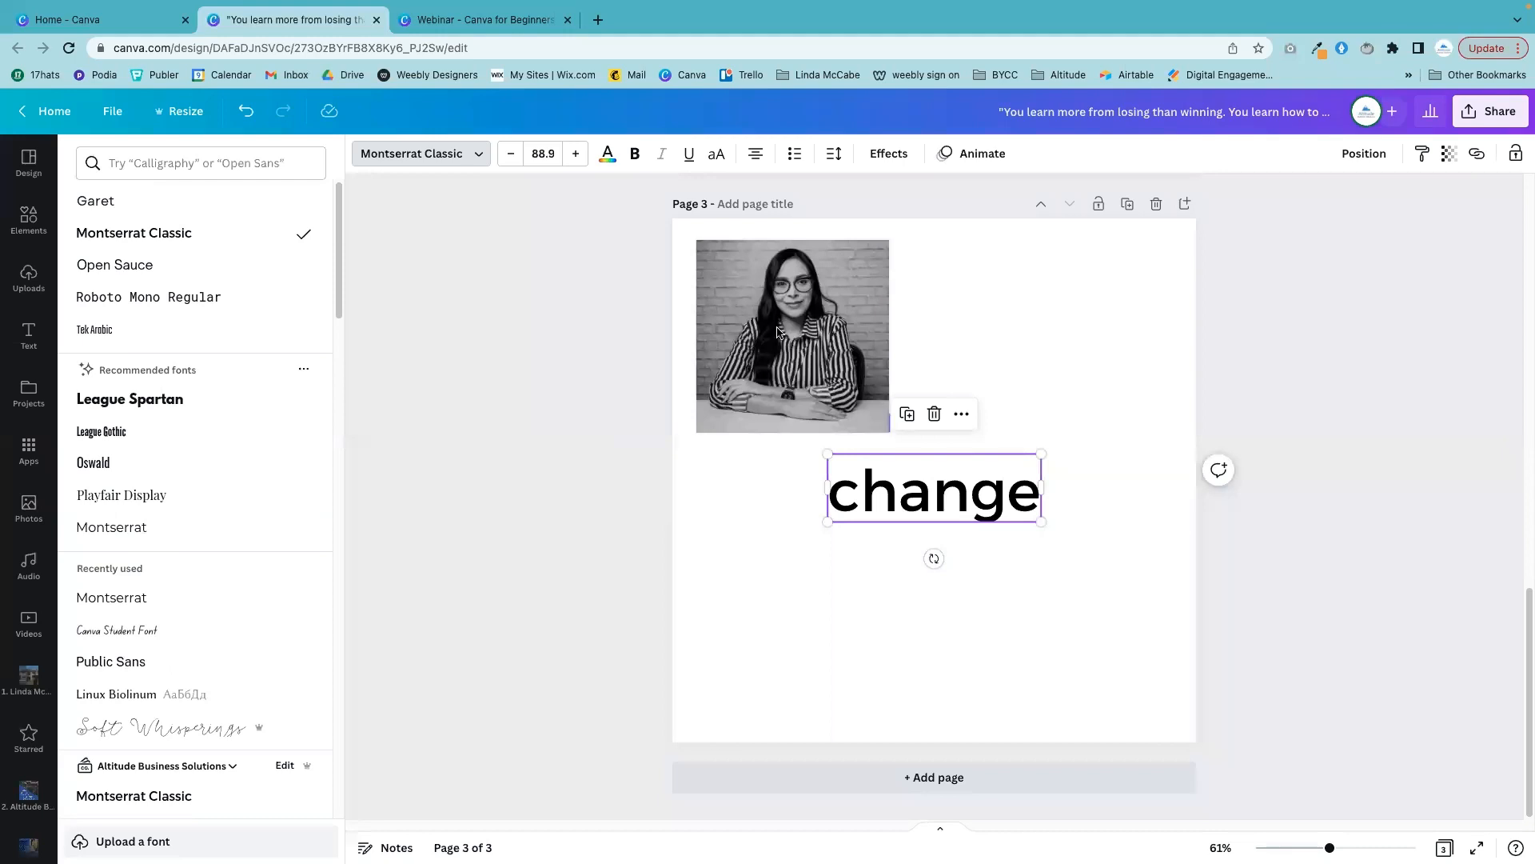
- Look through the element categories down to charts and delete the strawberry background image from page 2
{"action": "scroll", "coordinate": [1086, 536], "scroll_direction": "up", "scroll_amount": 5}
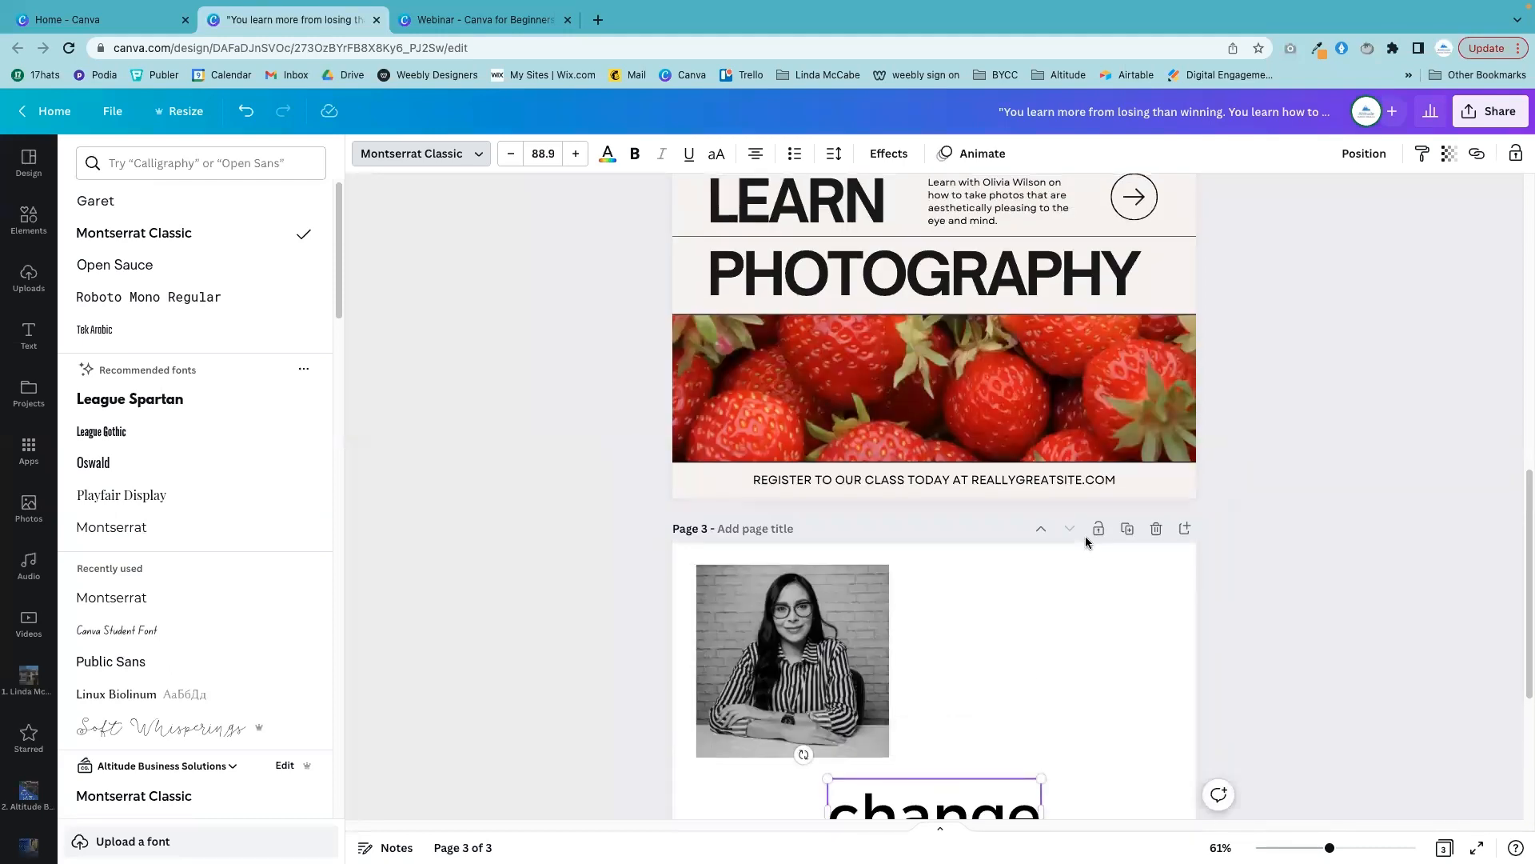
{"action": "scroll", "coordinate": [1086, 536], "scroll_direction": "up", "scroll_amount": 5}
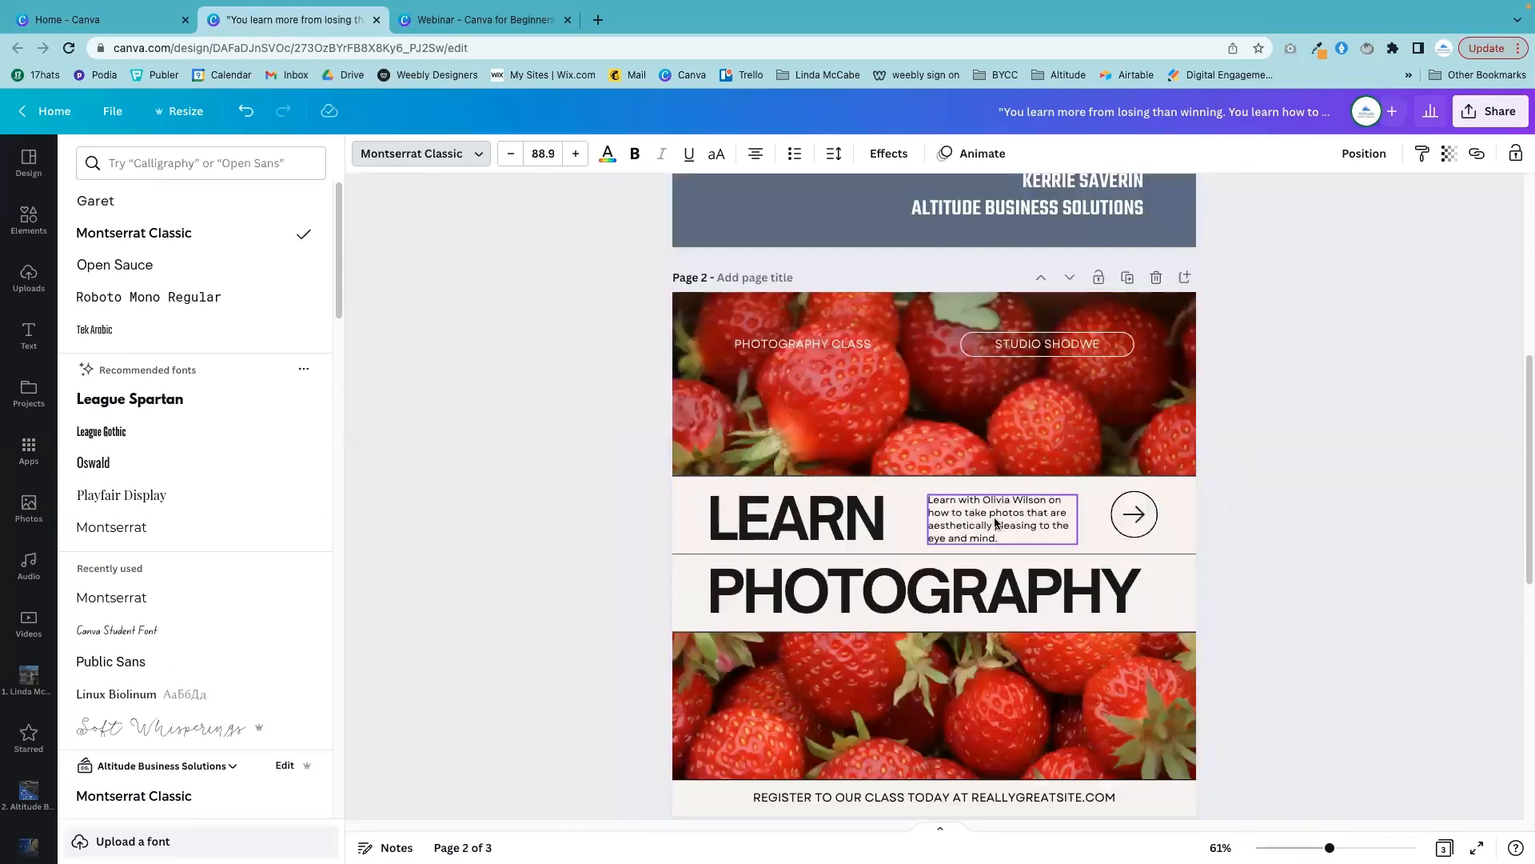
{"action": "scroll", "coordinate": [719, 448], "scroll_direction": "down", "scroll_amount": 1}
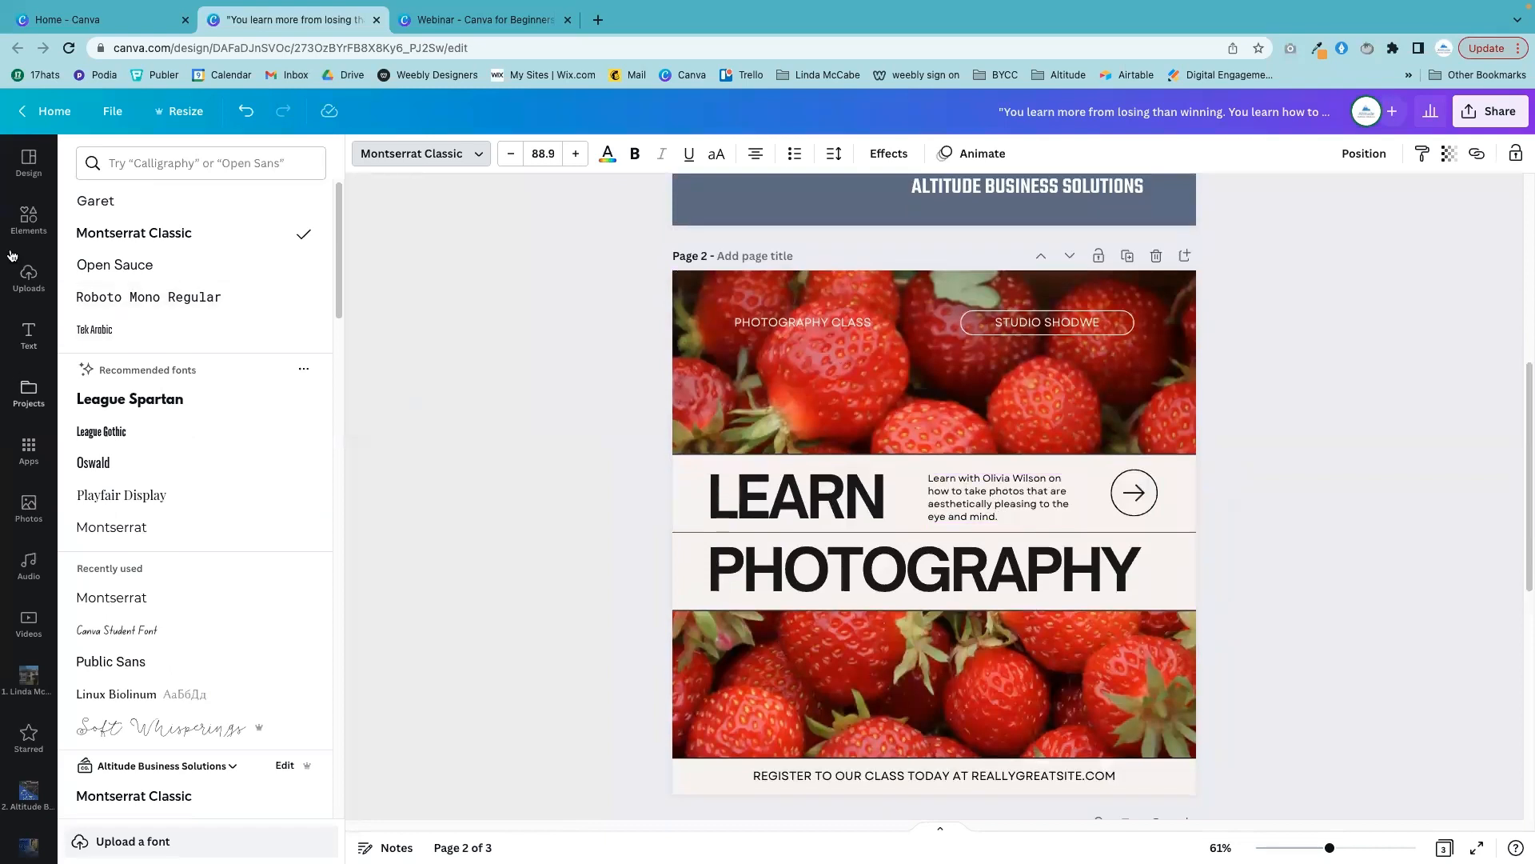
{"action": "left_click", "coordinate": [28, 218]}
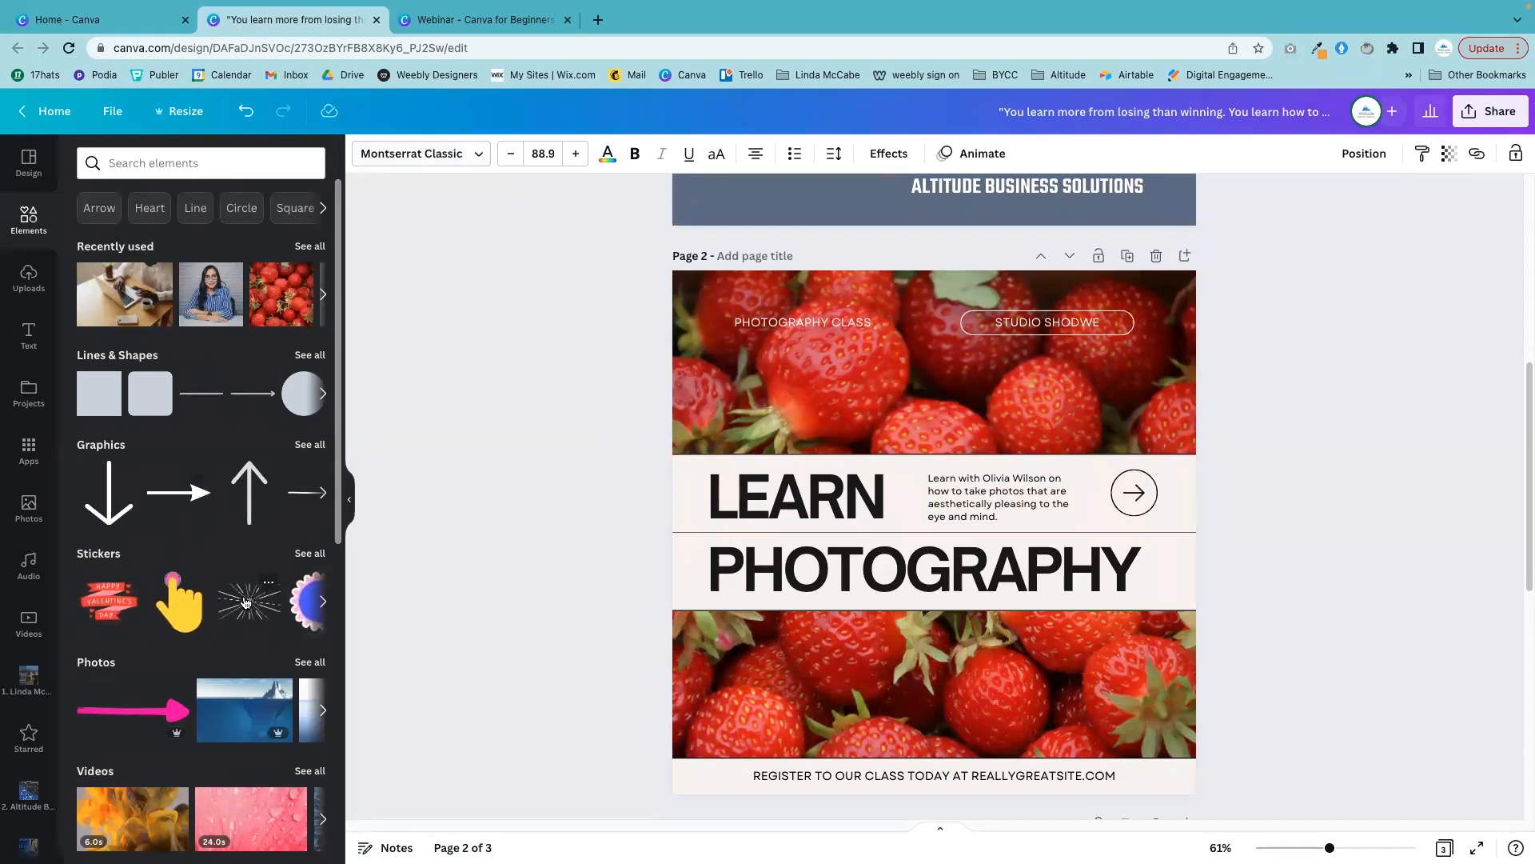
{"action": "scroll", "coordinate": [248, 598], "scroll_direction": "down", "scroll_amount": 4}
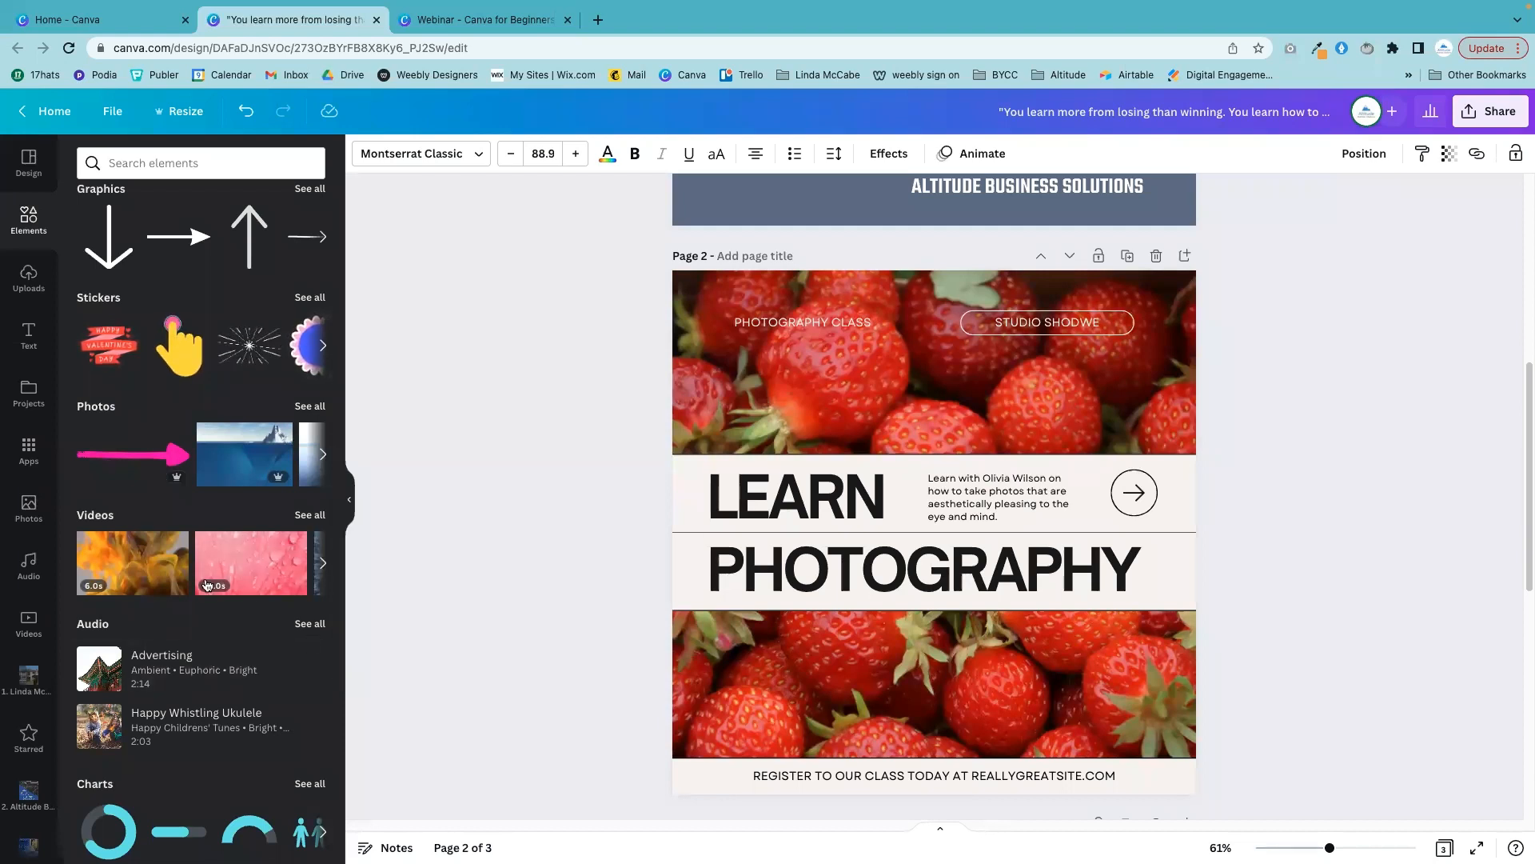
{"action": "left_click", "coordinate": [742, 383]}
{"action": "key", "text": "Delete"}
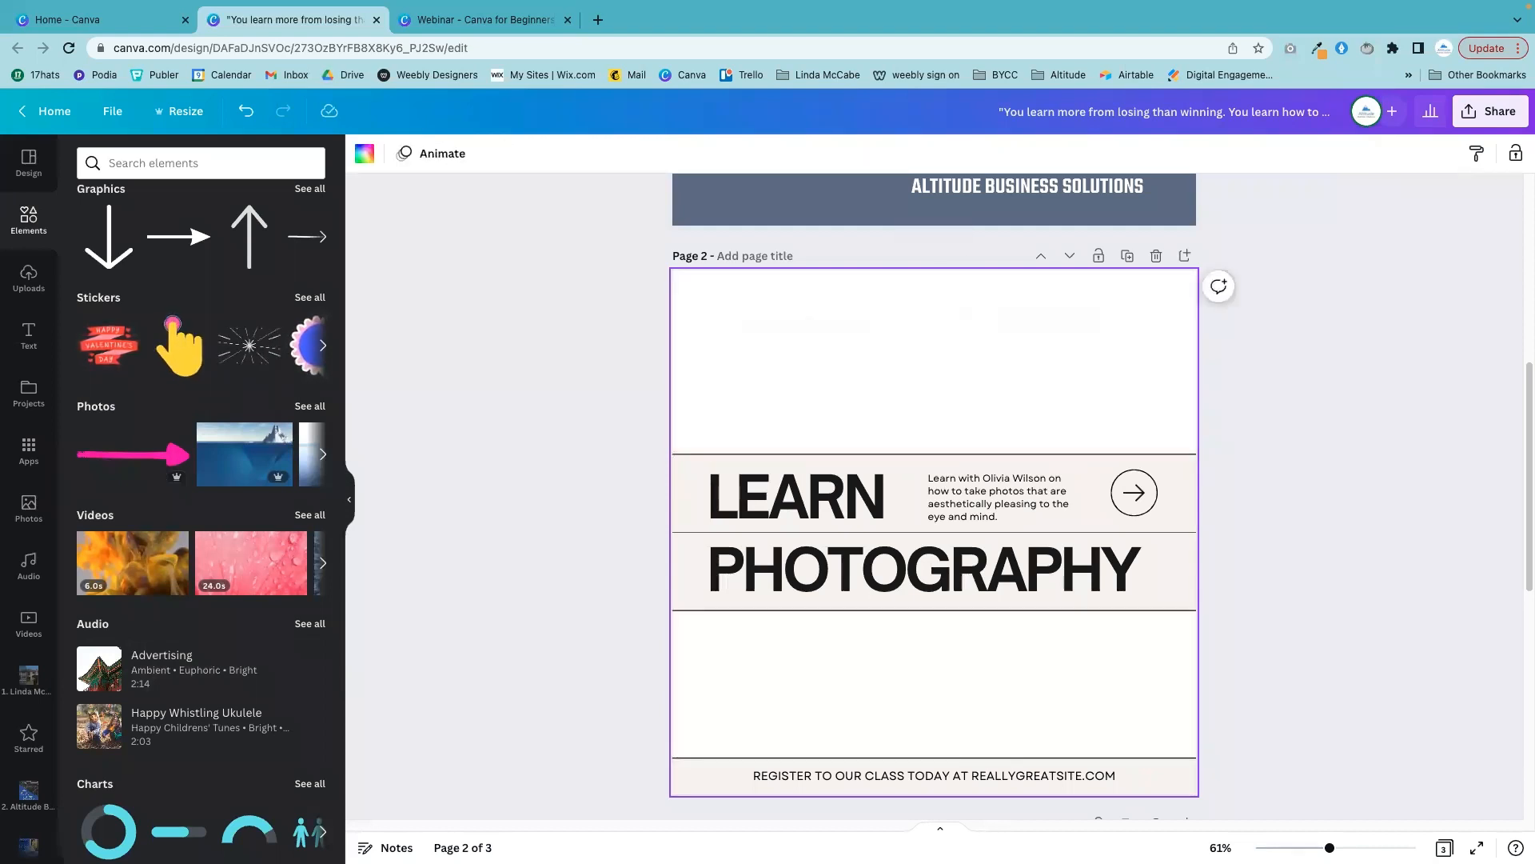
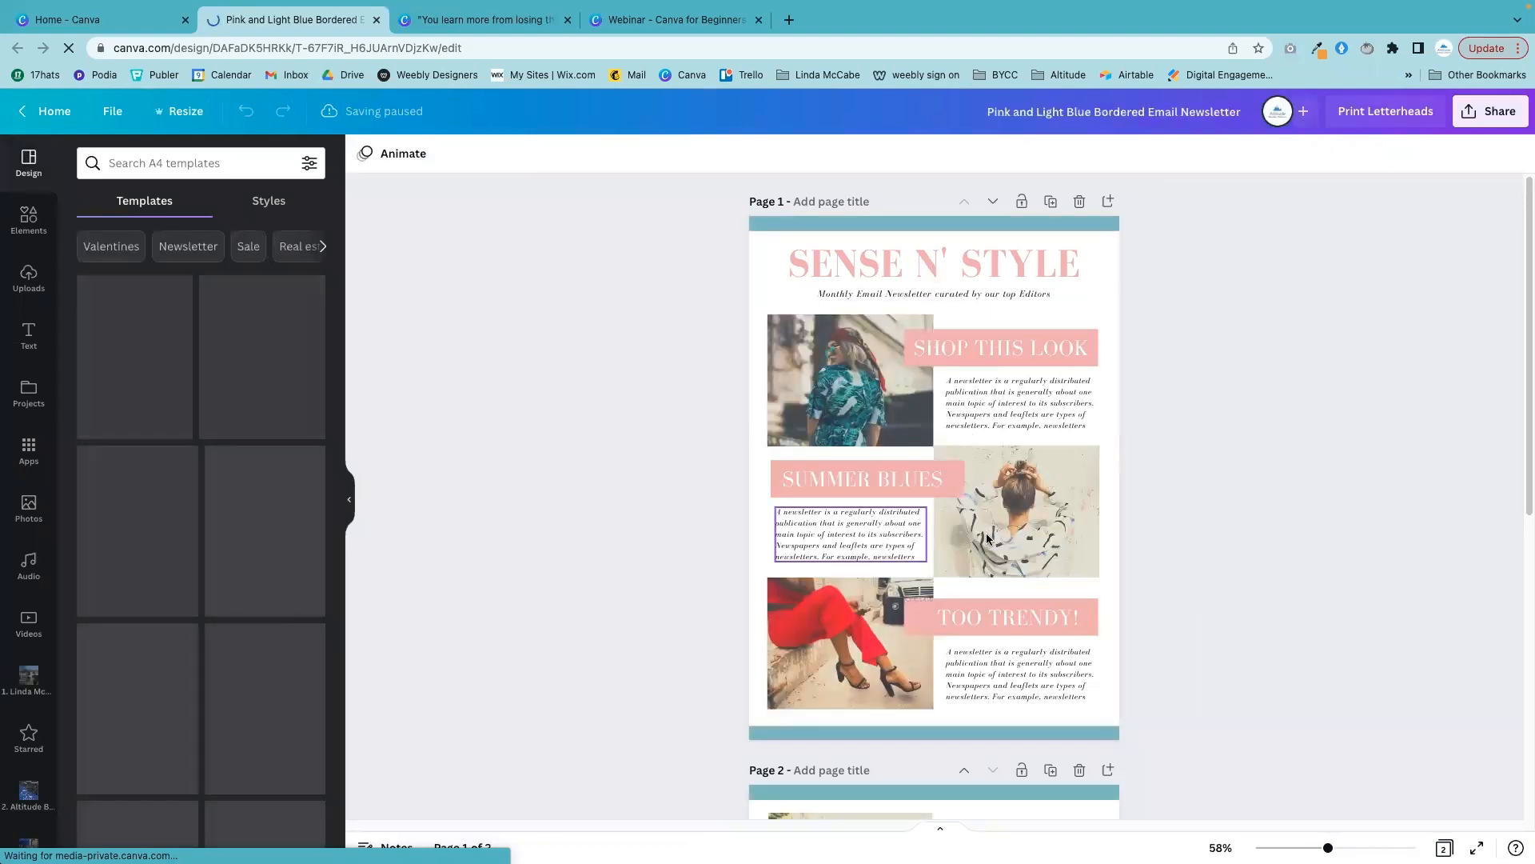
- Replace page 2 of the newsletter with the flash sale page of the Flash Sale Online Shop Email Newsletter template
{"action": "scroll", "coordinate": [969, 464], "scroll_direction": "down", "scroll_amount": 5}
{"action": "scroll", "coordinate": [966, 485], "scroll_direction": "down", "scroll_amount": 2}
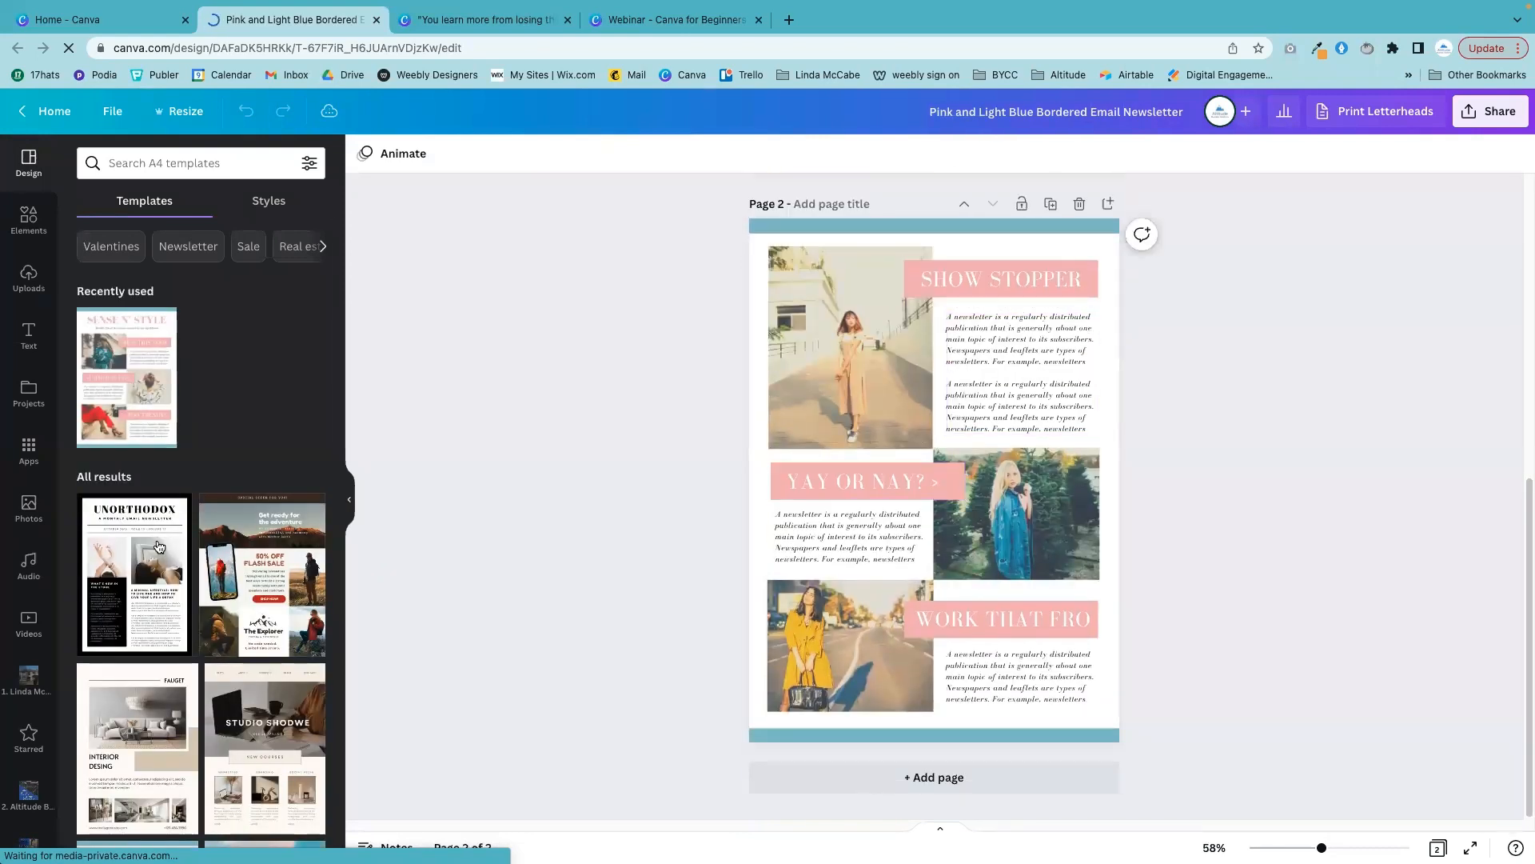
{"action": "scroll", "coordinate": [208, 574], "scroll_direction": "down", "scroll_amount": 4}
{"action": "scroll", "coordinate": [208, 574], "scroll_direction": "down", "scroll_amount": 5}
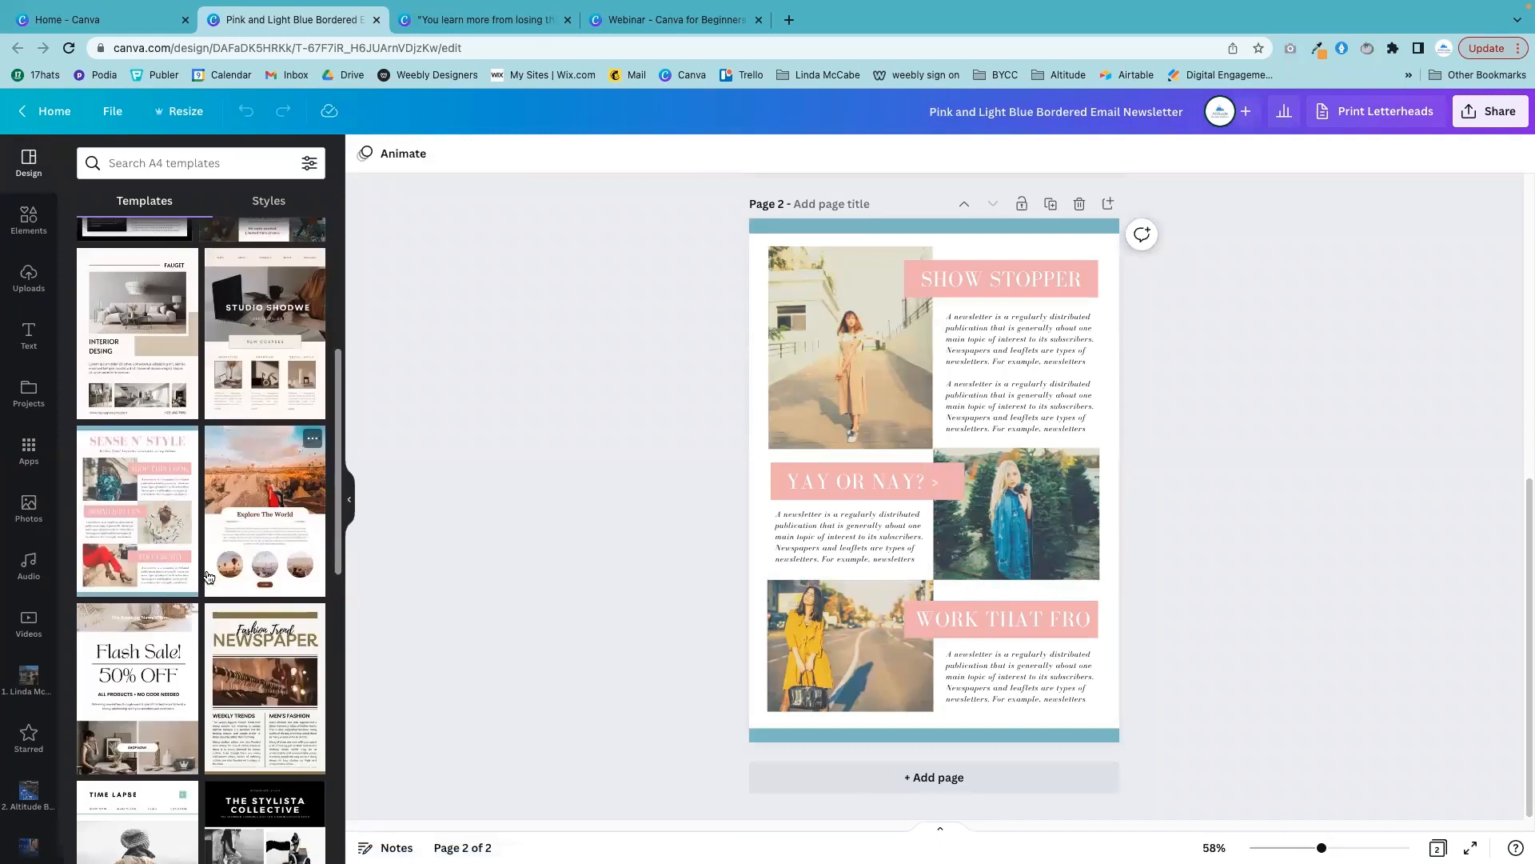
{"action": "left_click", "coordinate": [127, 398]}
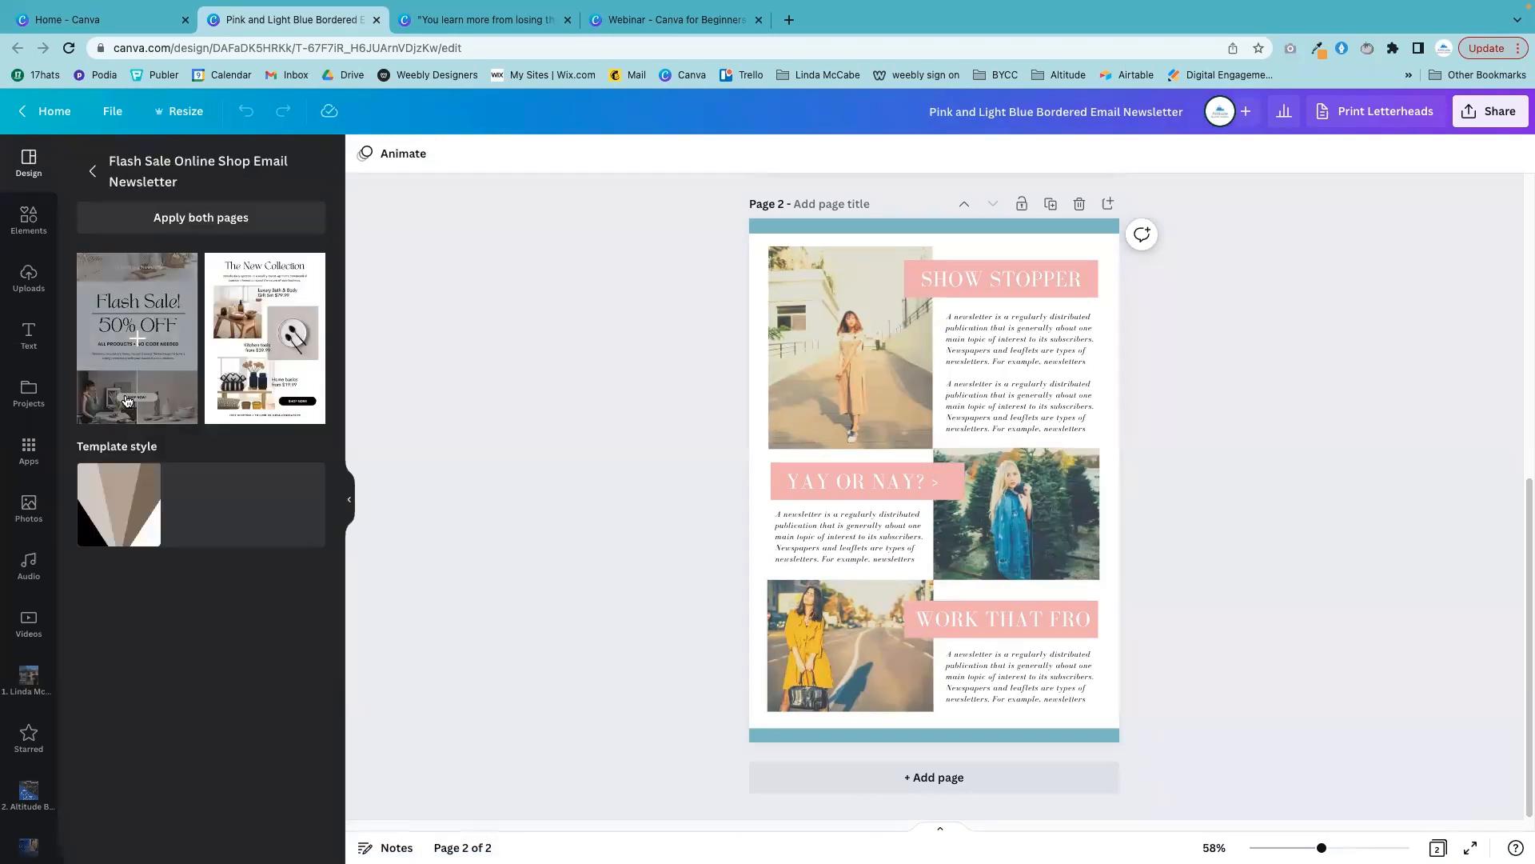
{"action": "left_click", "coordinate": [136, 320]}
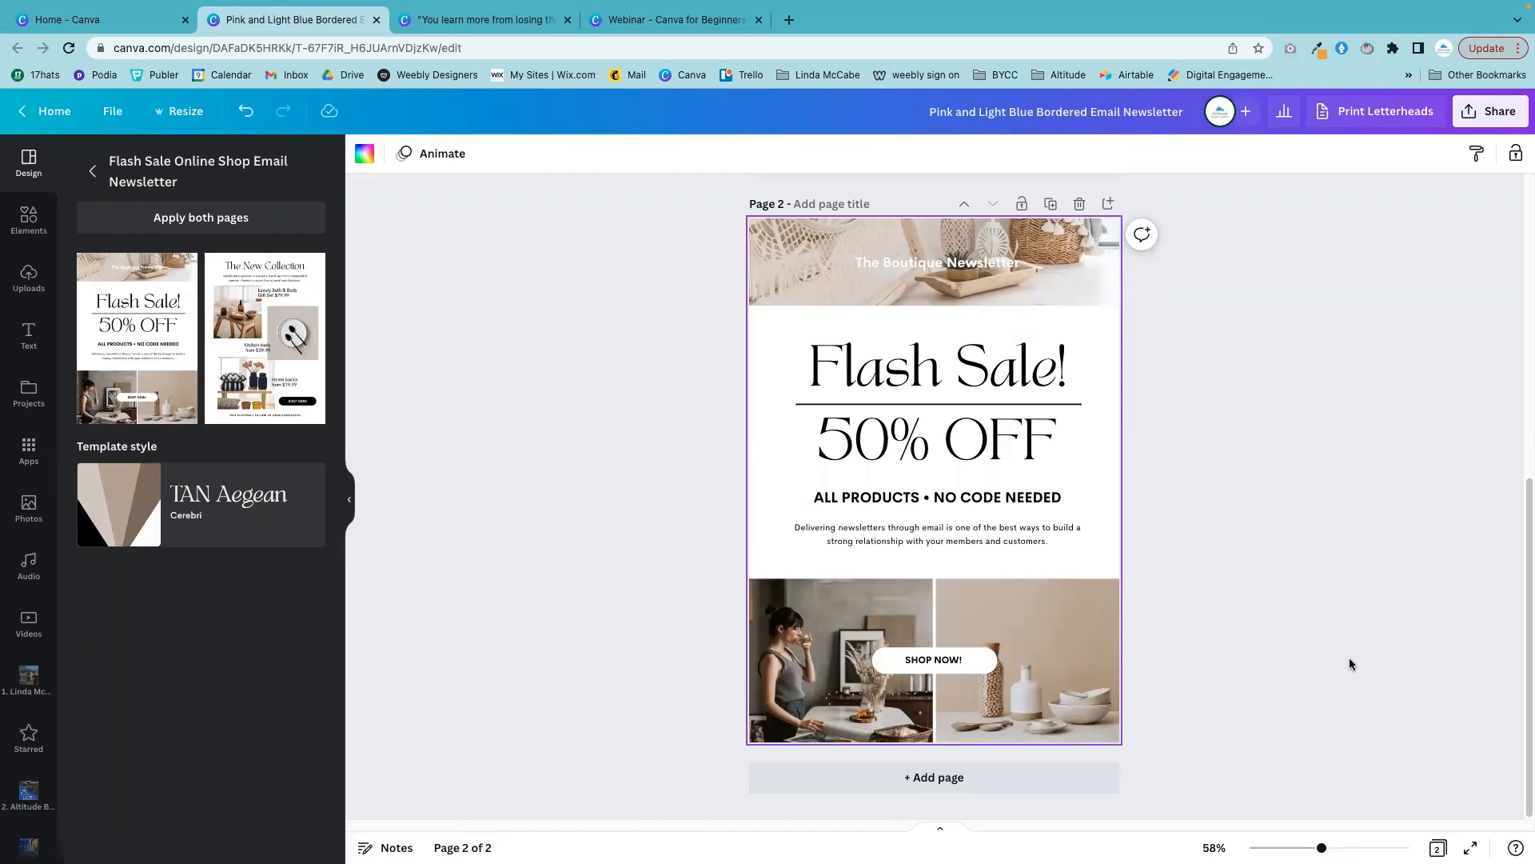
- Look through all sharing and publishing options for the newsletter and view the settings for saving it to Mailchimp
{"action": "left_click", "coordinate": [1474, 112]}
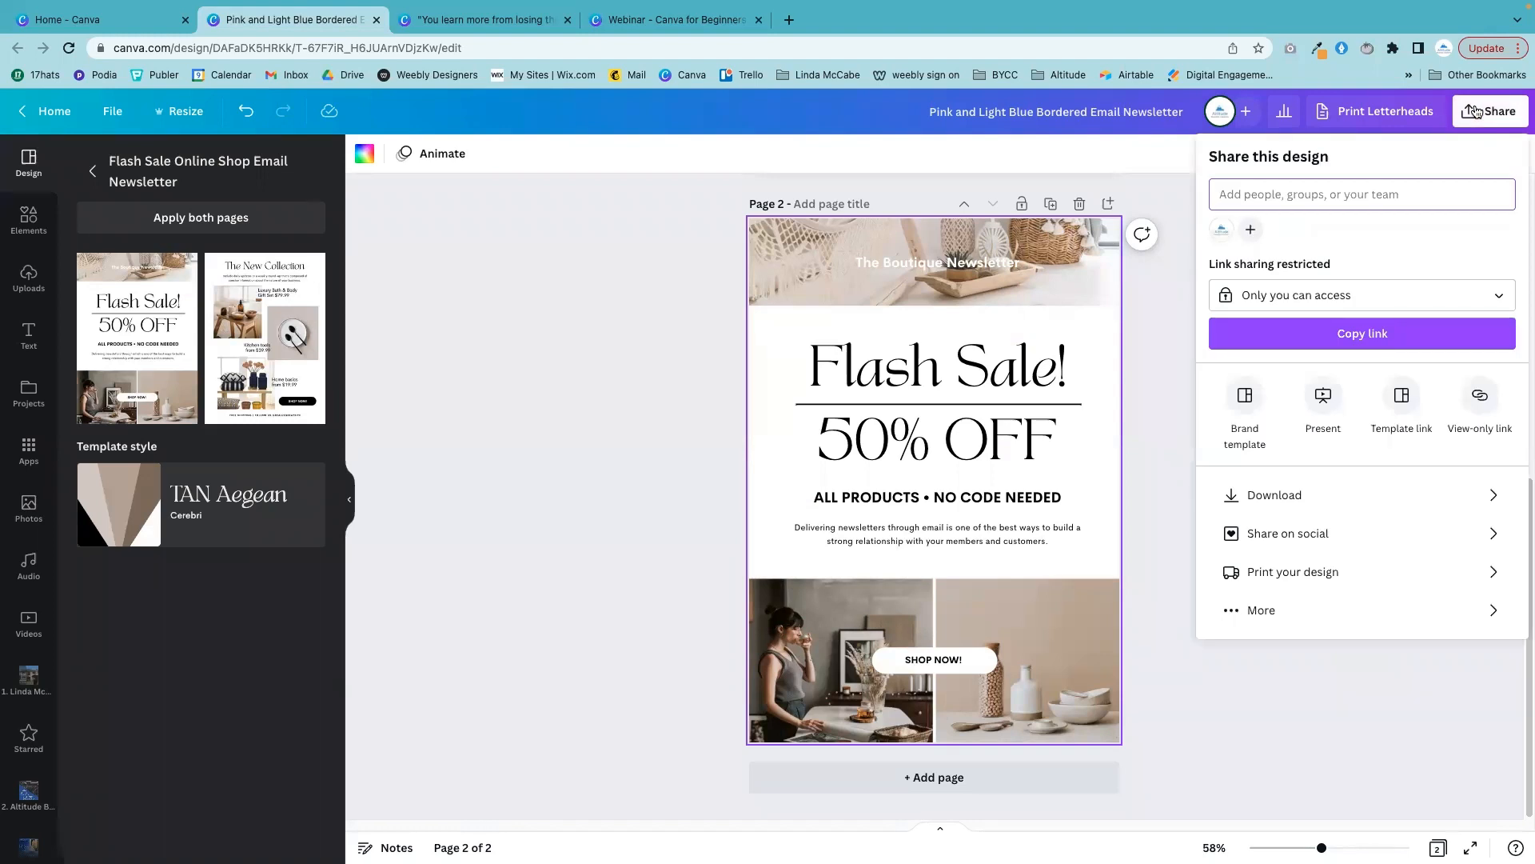
{"action": "left_click", "coordinate": [1262, 612]}
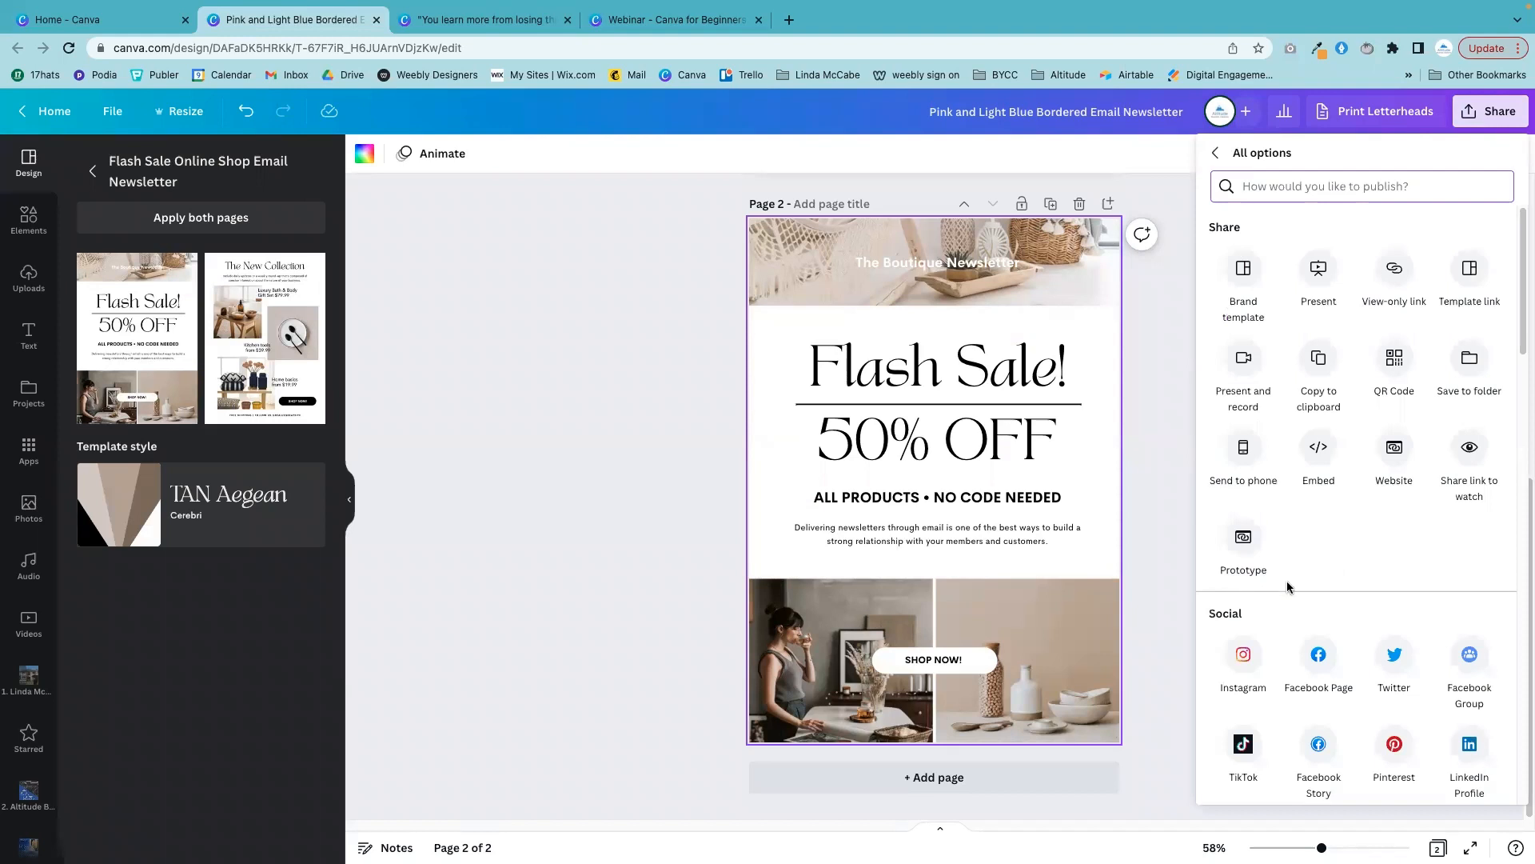
{"action": "scroll", "coordinate": [1350, 544], "scroll_direction": "down", "scroll_amount": 5}
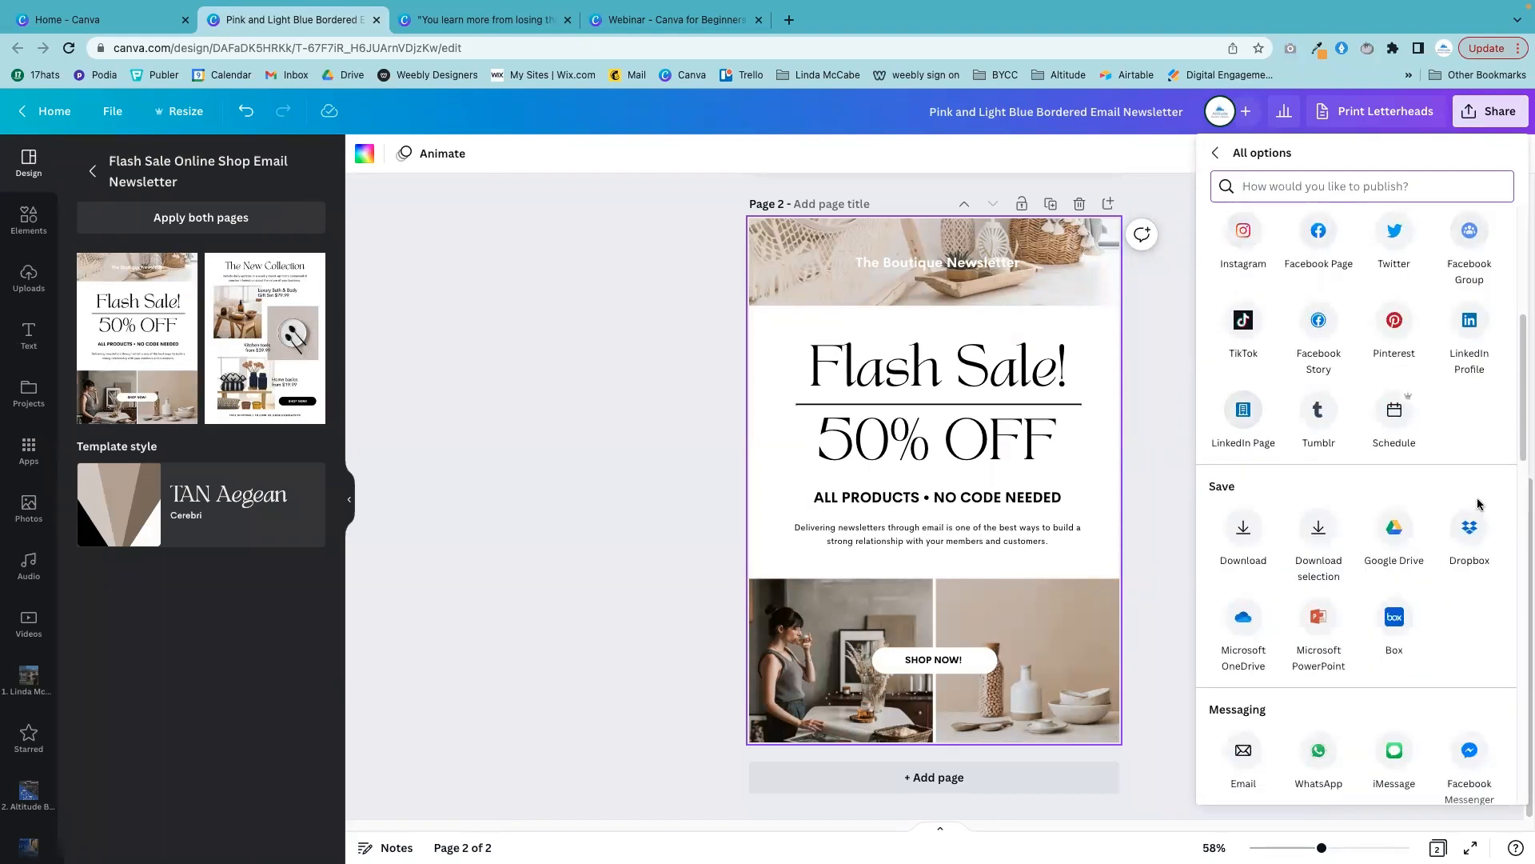
{"action": "scroll", "coordinate": [1411, 540], "scroll_direction": "down", "scroll_amount": 4}
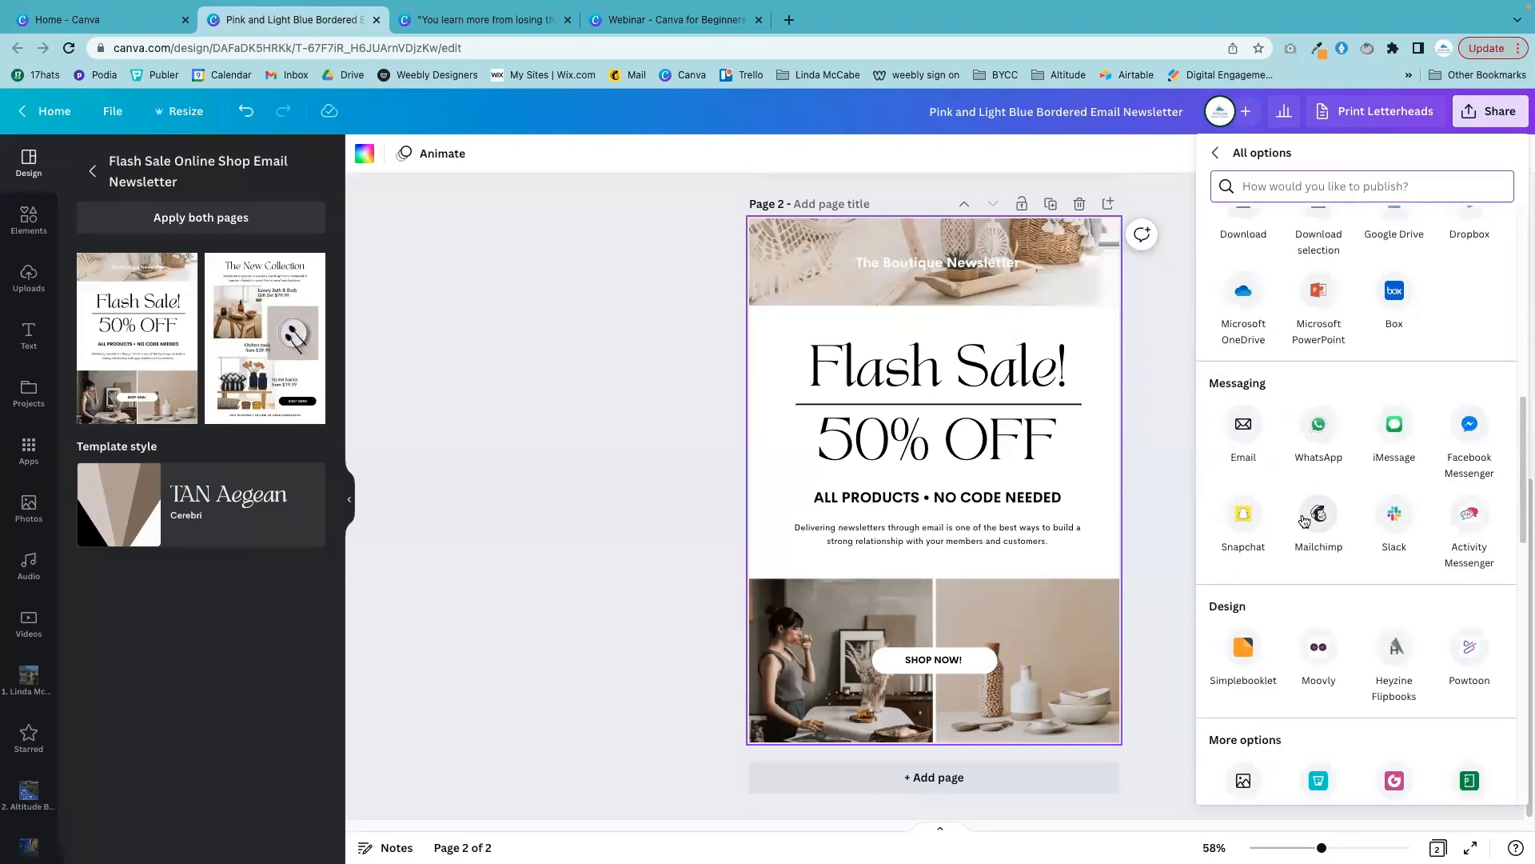
{"action": "left_click", "coordinate": [1319, 520]}
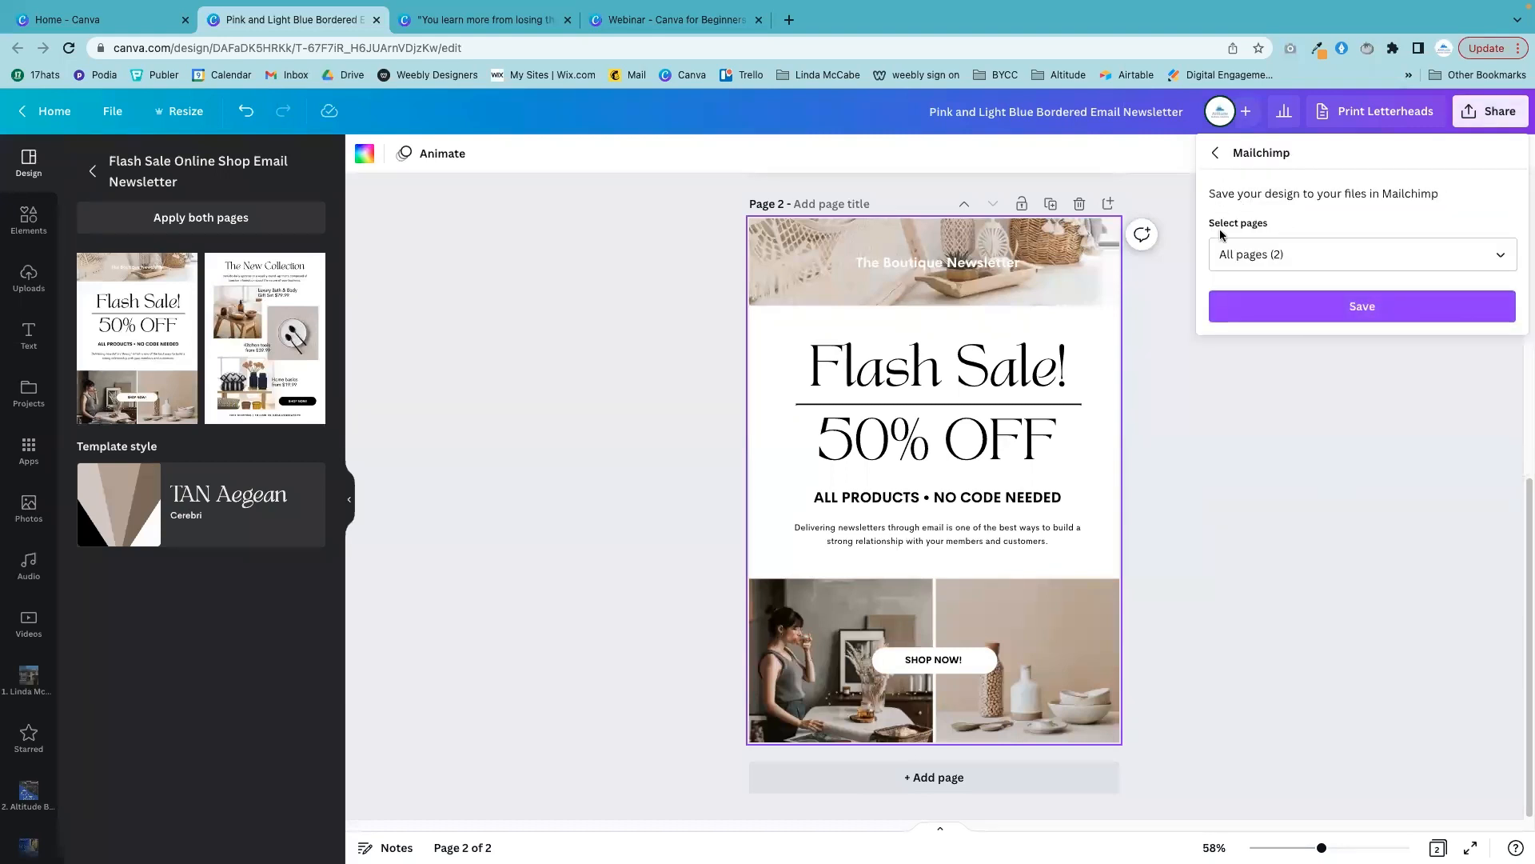
{"action": "left_click", "coordinate": [1282, 499]}
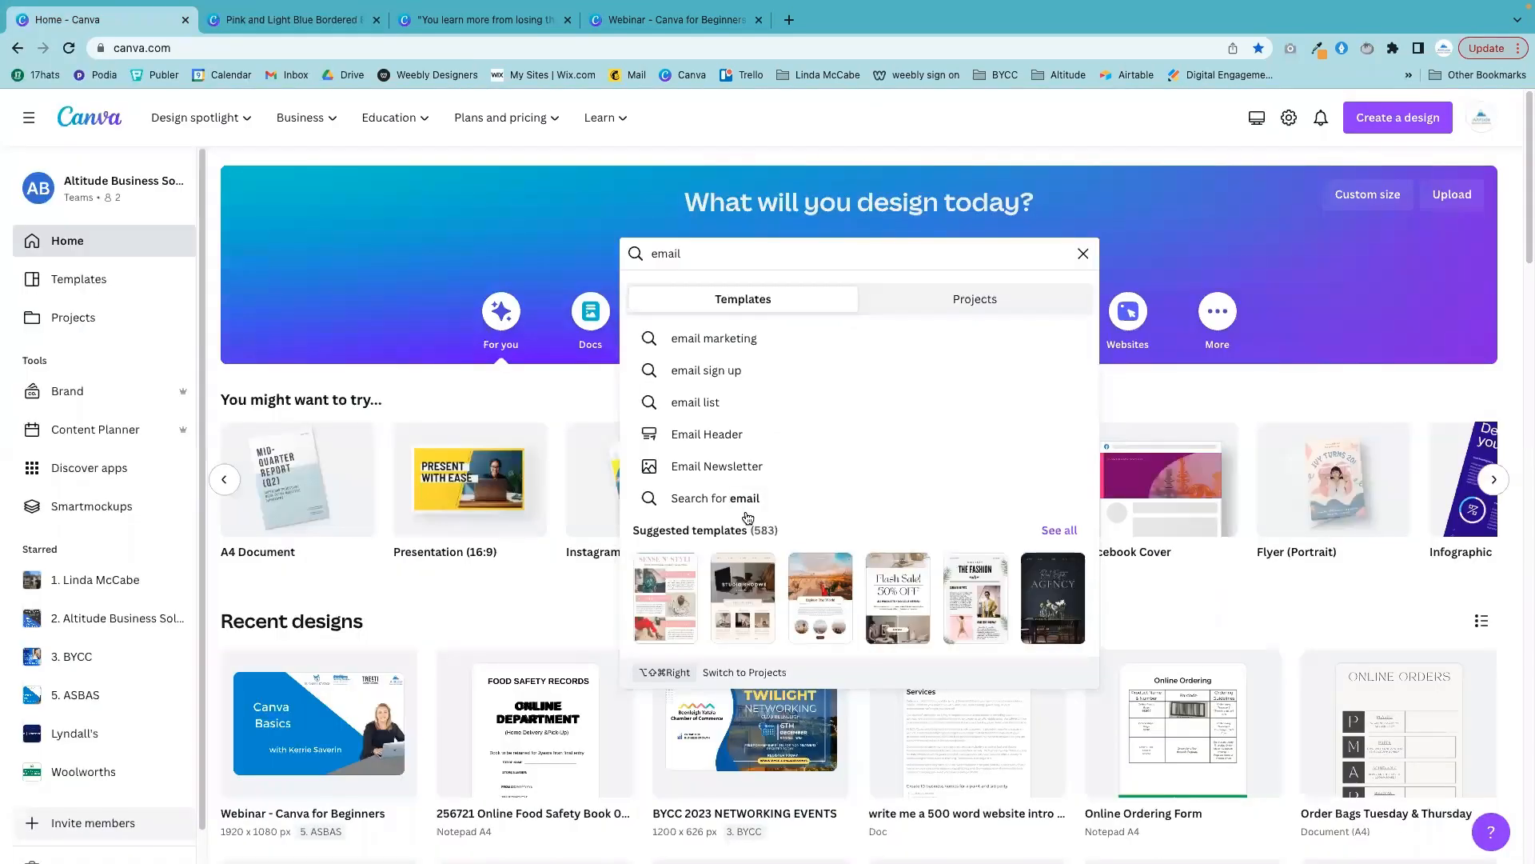
- Return to the Canva home page and look further through the suggested design types, such as logo, card and poster
{"action": "left_click", "coordinate": [128, 22]}
{"action": "scroll", "coordinate": [966, 682], "scroll_direction": "down", "scroll_amount": 1}
{"action": "scroll", "coordinate": [967, 682], "scroll_direction": "up", "scroll_amount": 1}
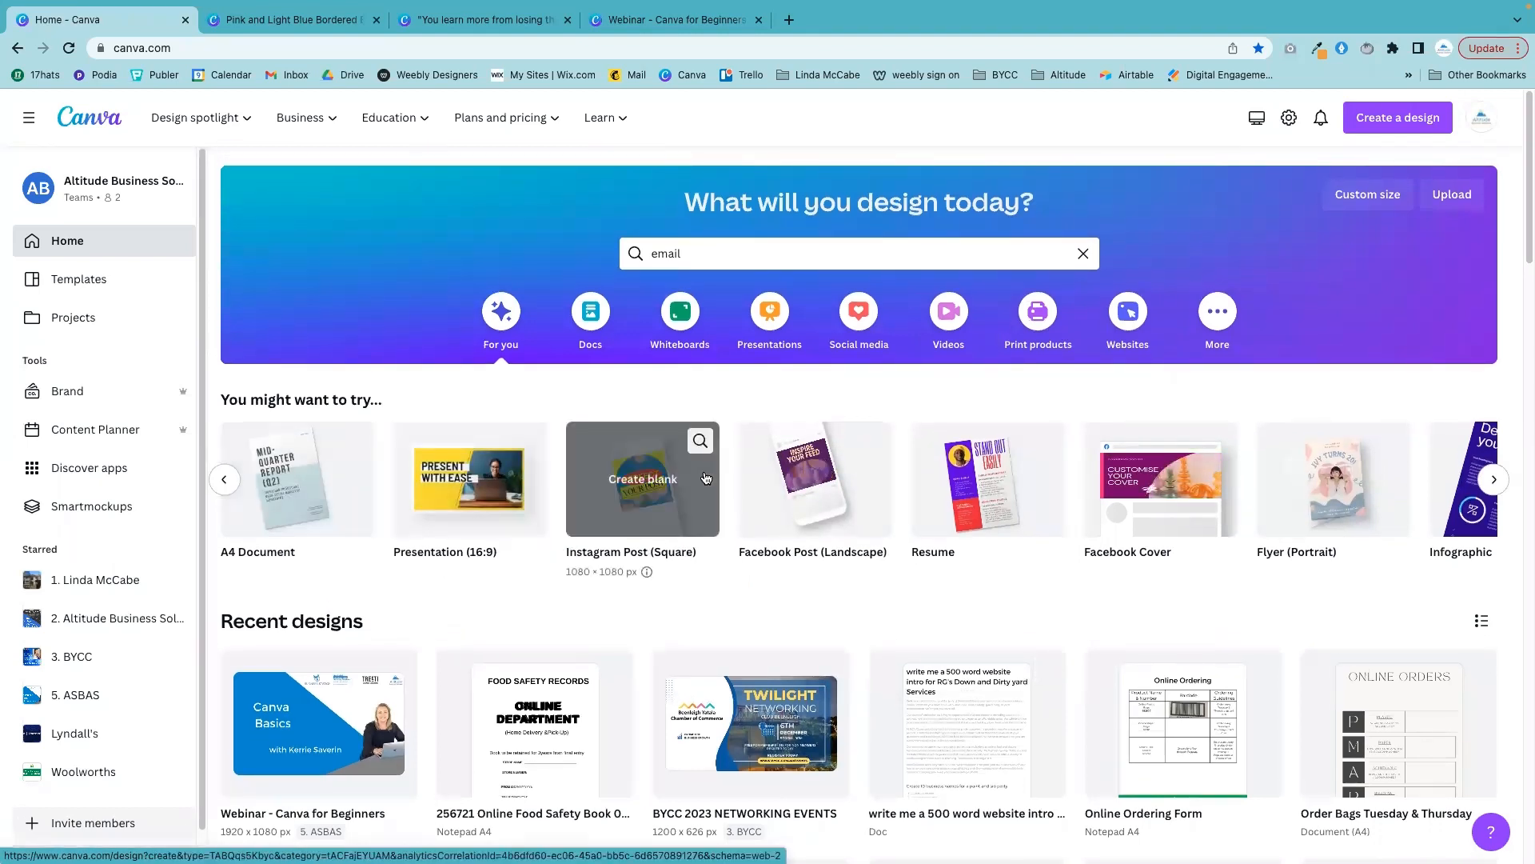
{"action": "left_click", "coordinate": [1494, 479]}
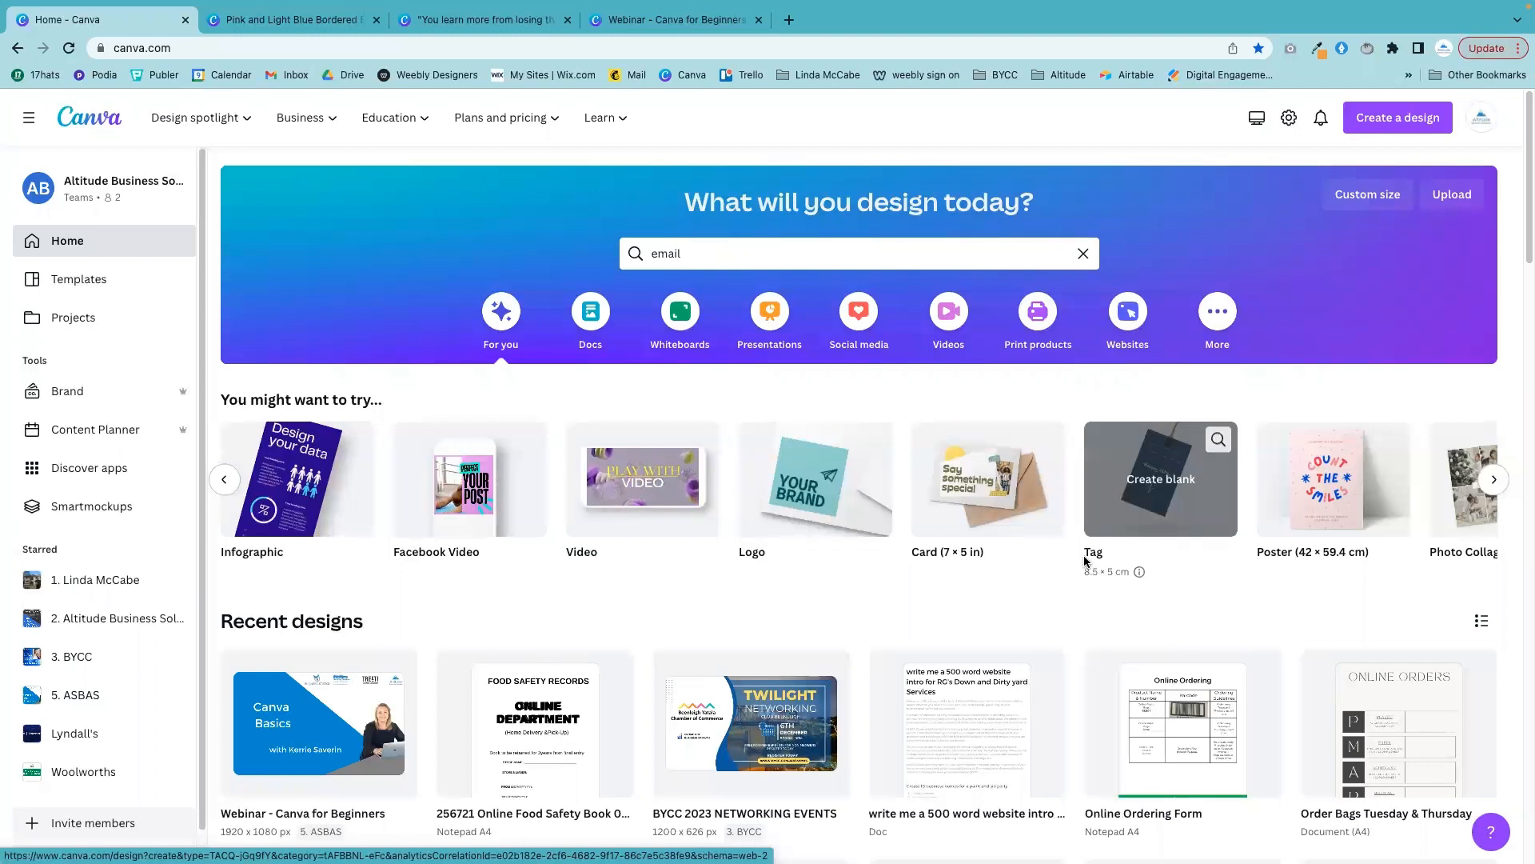
- Open the Content Planner and look over the calendar for February 2023
{"action": "left_click", "coordinate": [85, 435]}
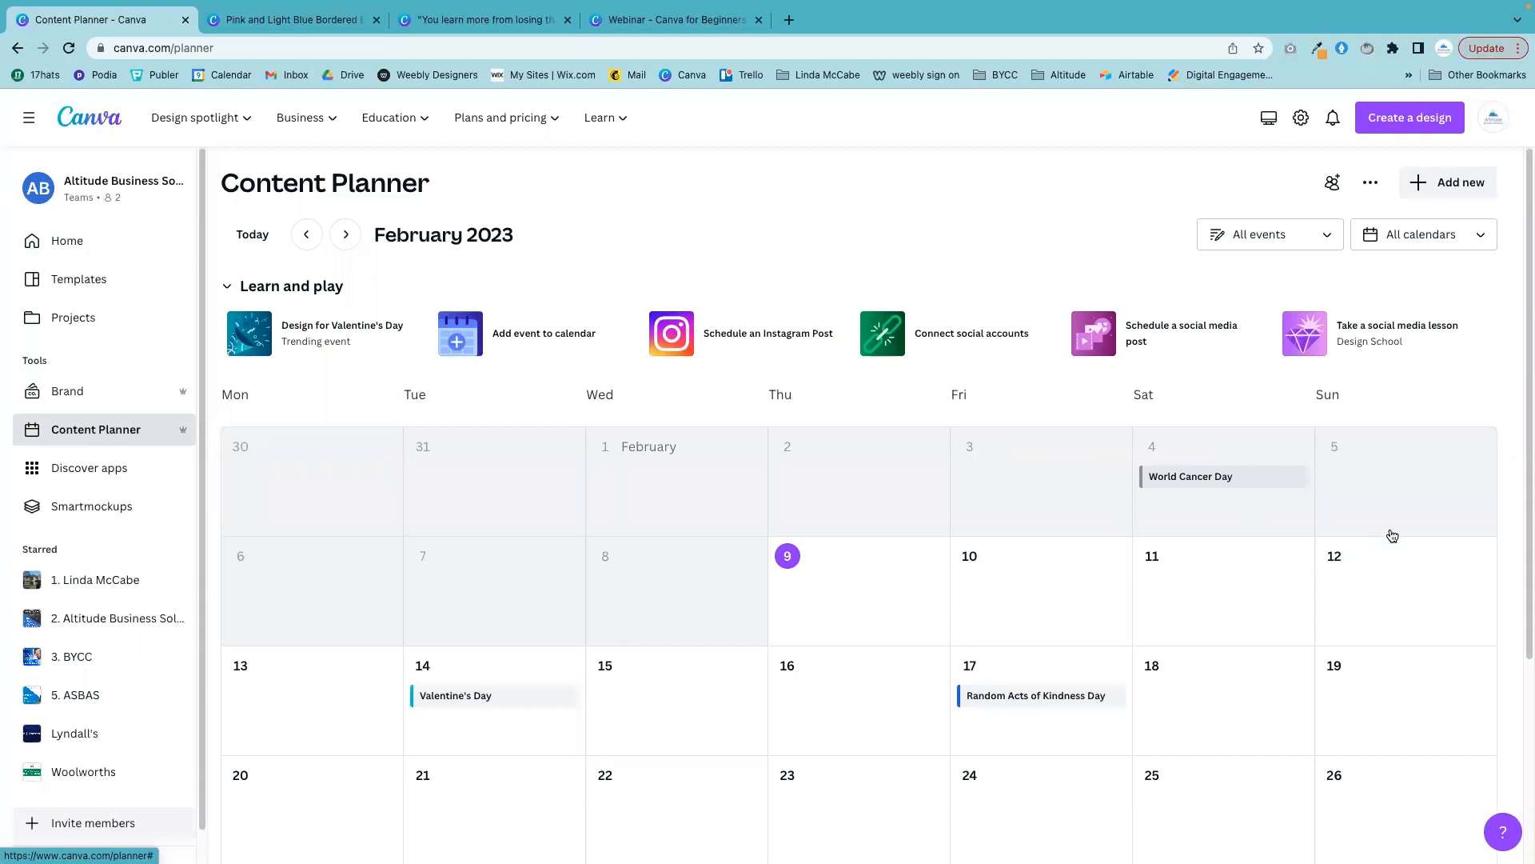
{"action": "scroll", "coordinate": [1393, 534], "scroll_direction": "down", "scroll_amount": 4}
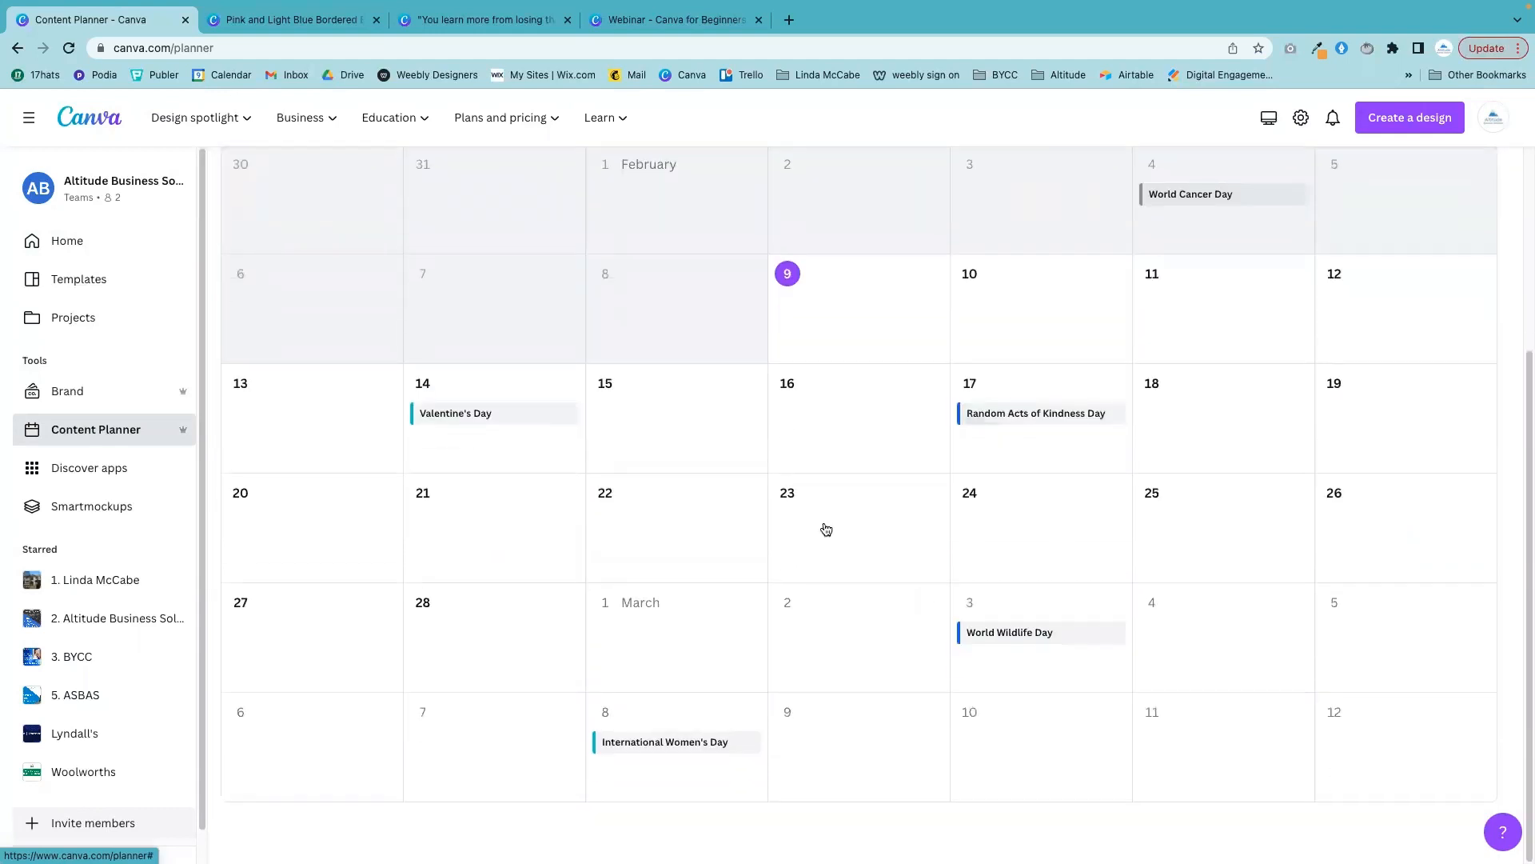
{"action": "scroll", "coordinate": [1072, 590], "scroll_direction": "up", "scroll_amount": 4}
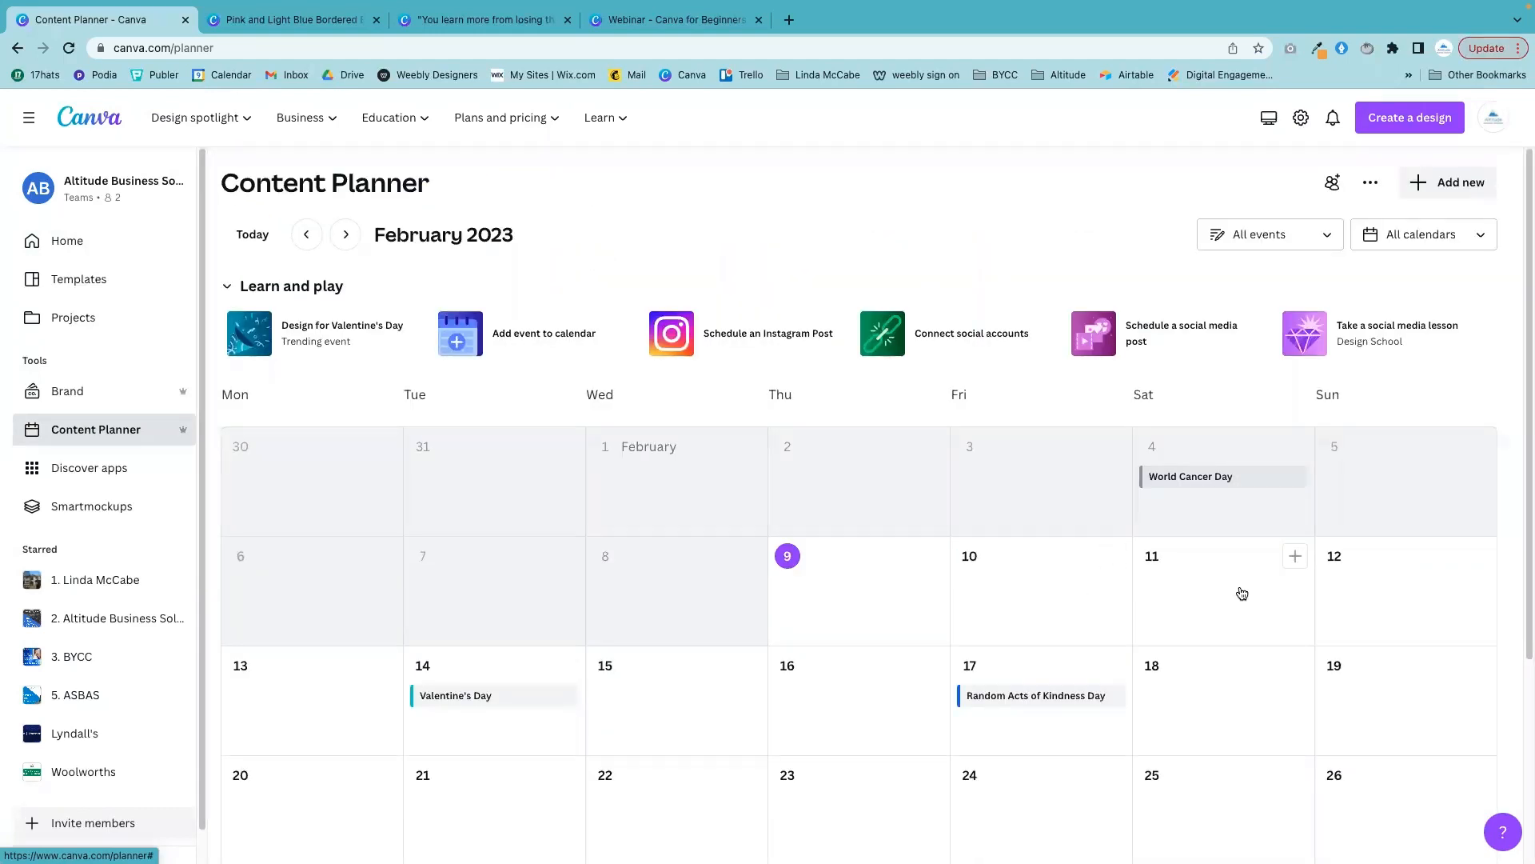
{"action": "scroll", "coordinate": [1242, 592], "scroll_direction": "down", "scroll_amount": 1}
{"action": "scroll", "coordinate": [848, 497], "scroll_direction": "down", "scroll_amount": 1}
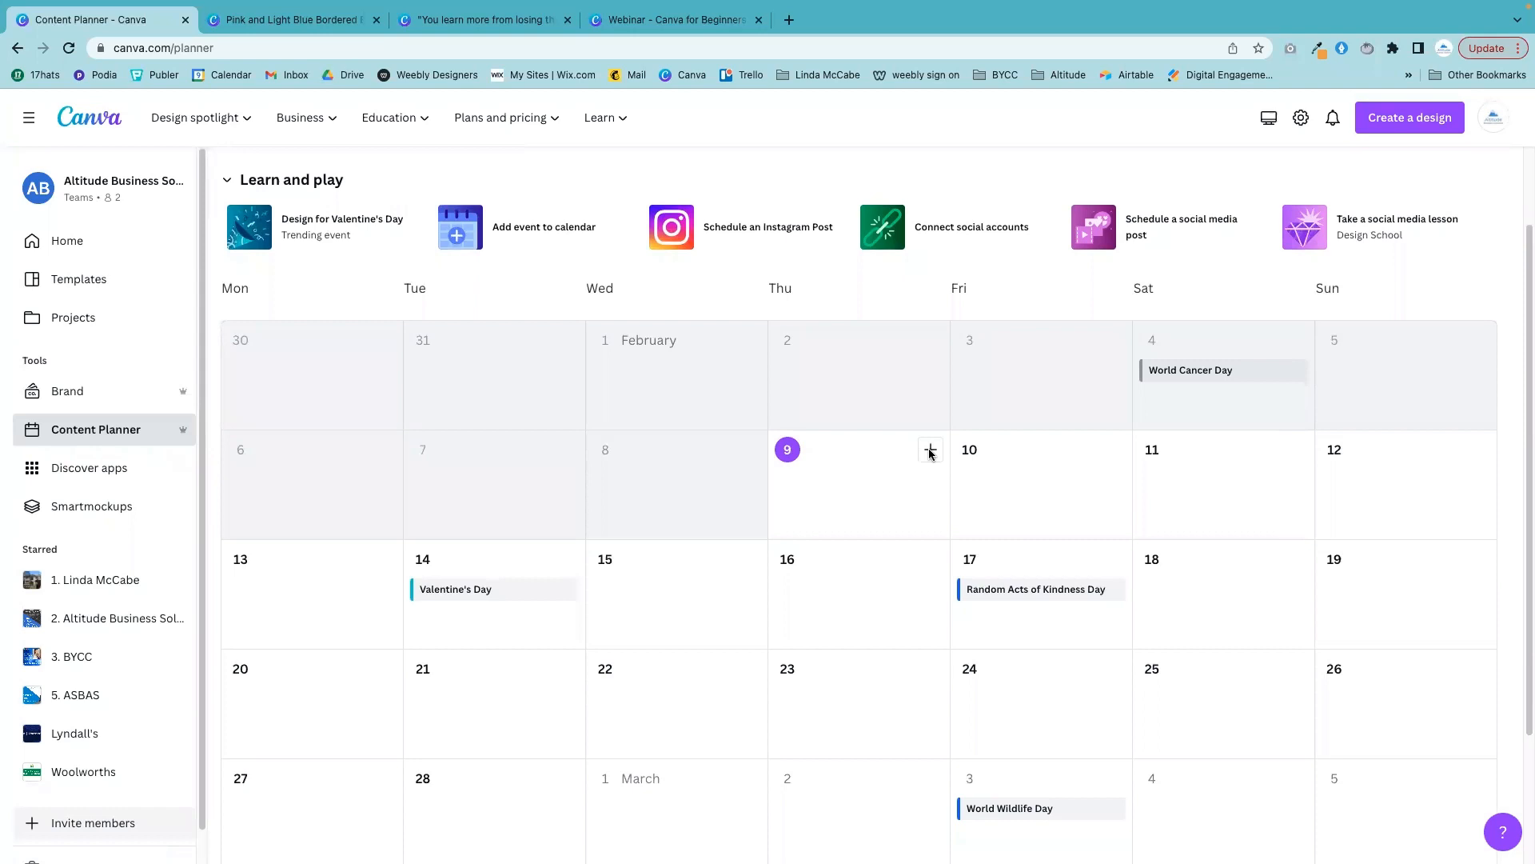
- Start a new planner post for 9 February and open the teal-bordered Good Morning Quotes template for it
{"action": "left_click", "coordinate": [929, 450]}
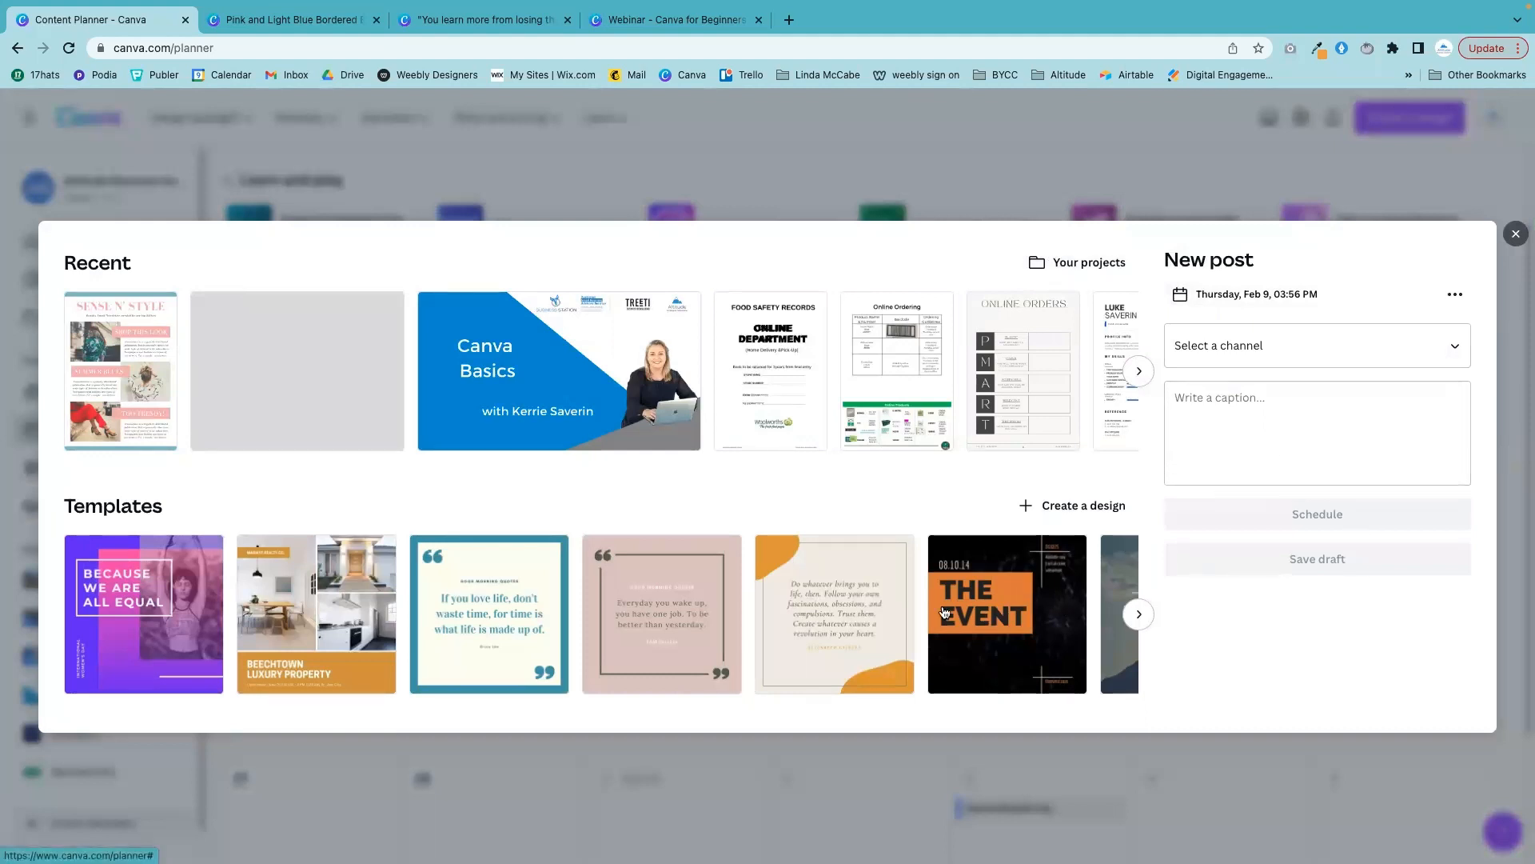
{"action": "left_click", "coordinate": [523, 591]}
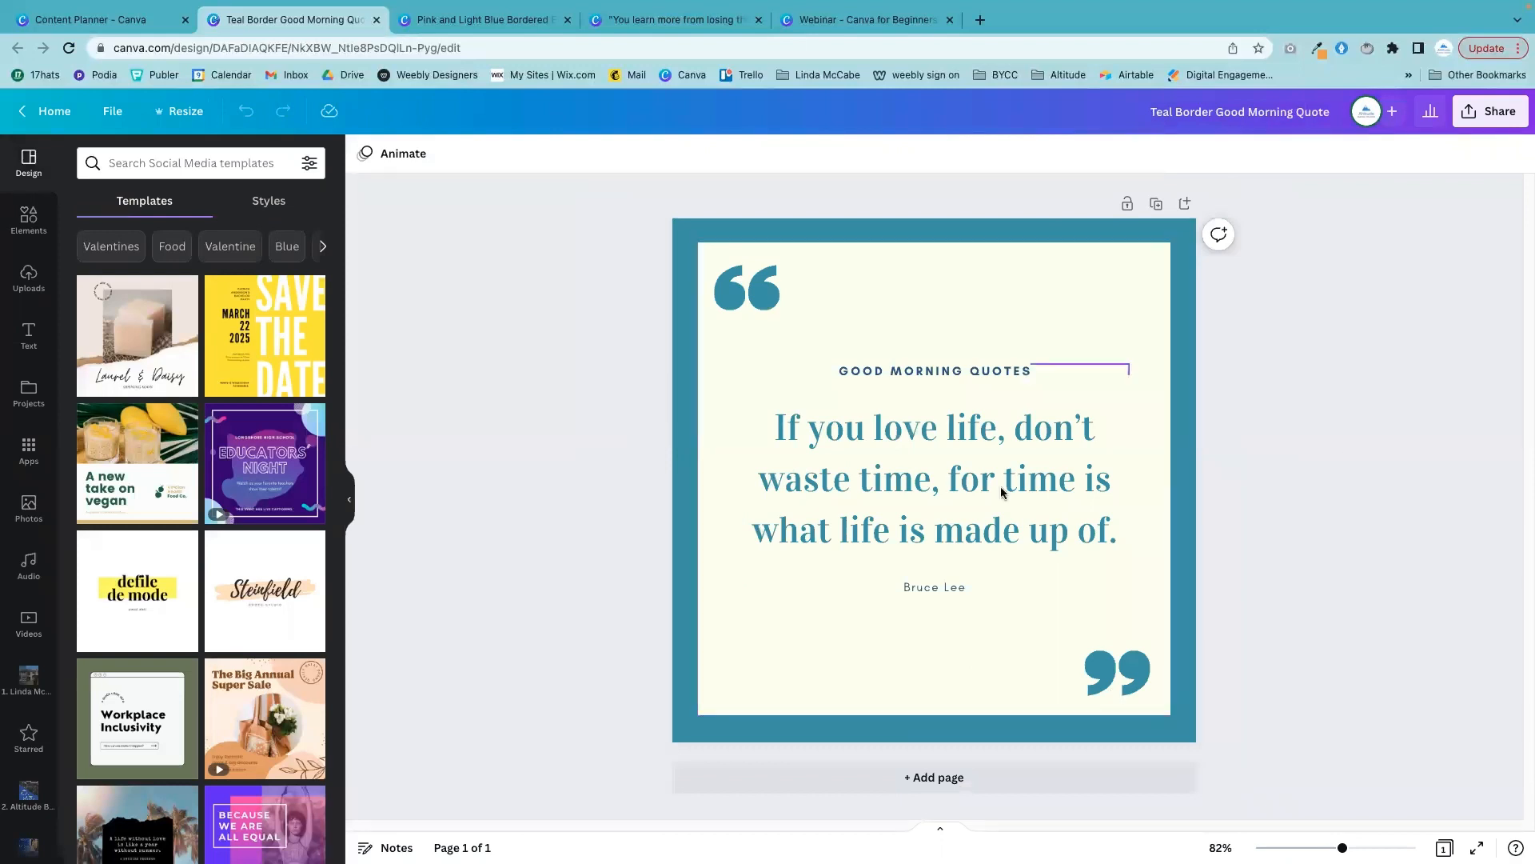
- Schedule the quote design to the Altitude Business Solutions Facebook page for Friday, Feb 10, 03:56 PM, with the caption "wording here"
{"action": "left_click", "coordinate": [96, 19]}
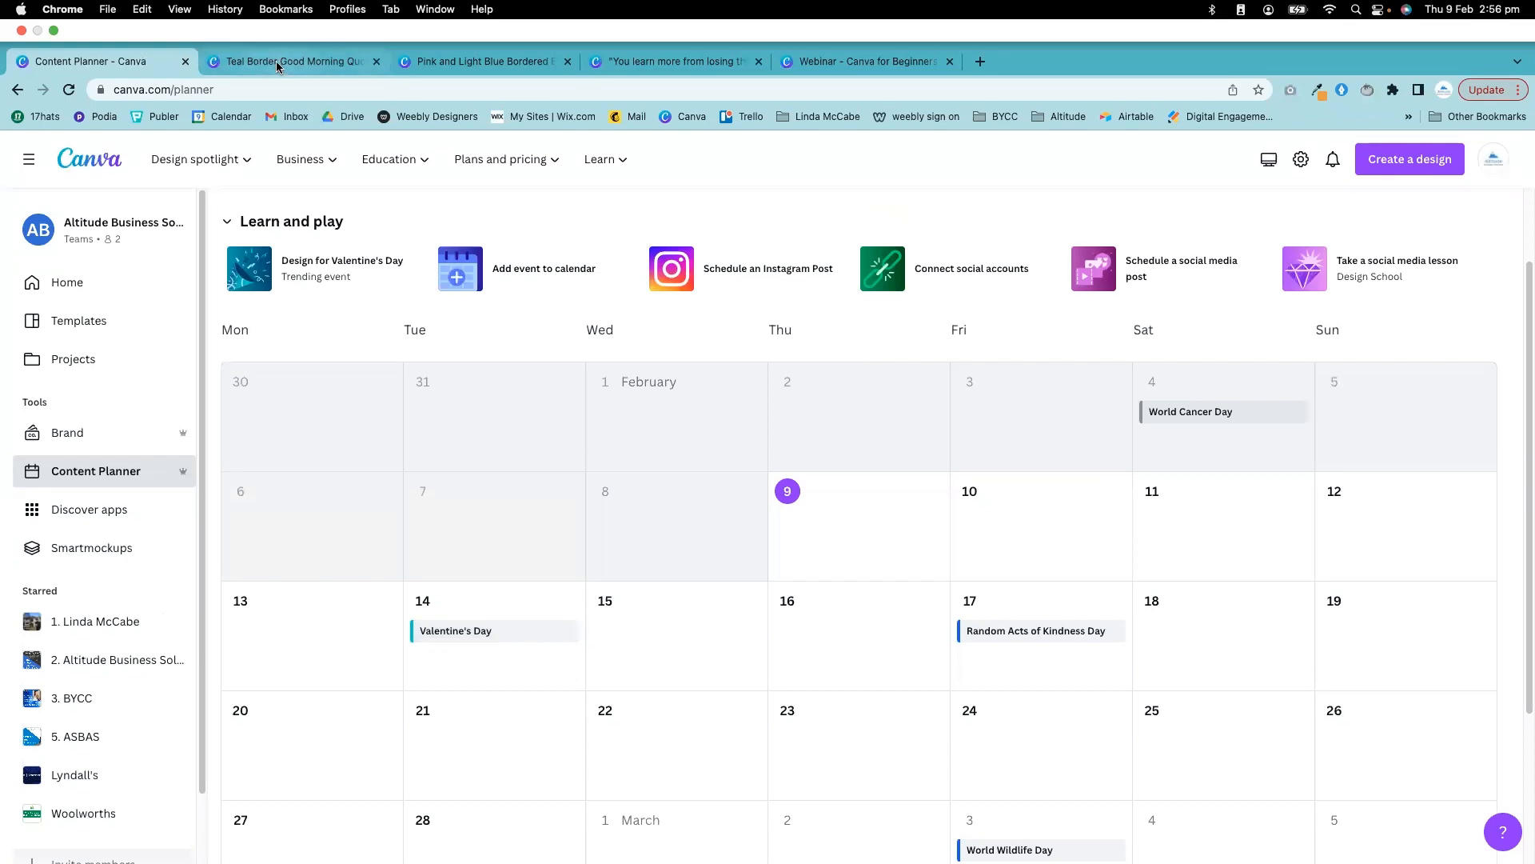
{"action": "left_click", "coordinate": [278, 62]}
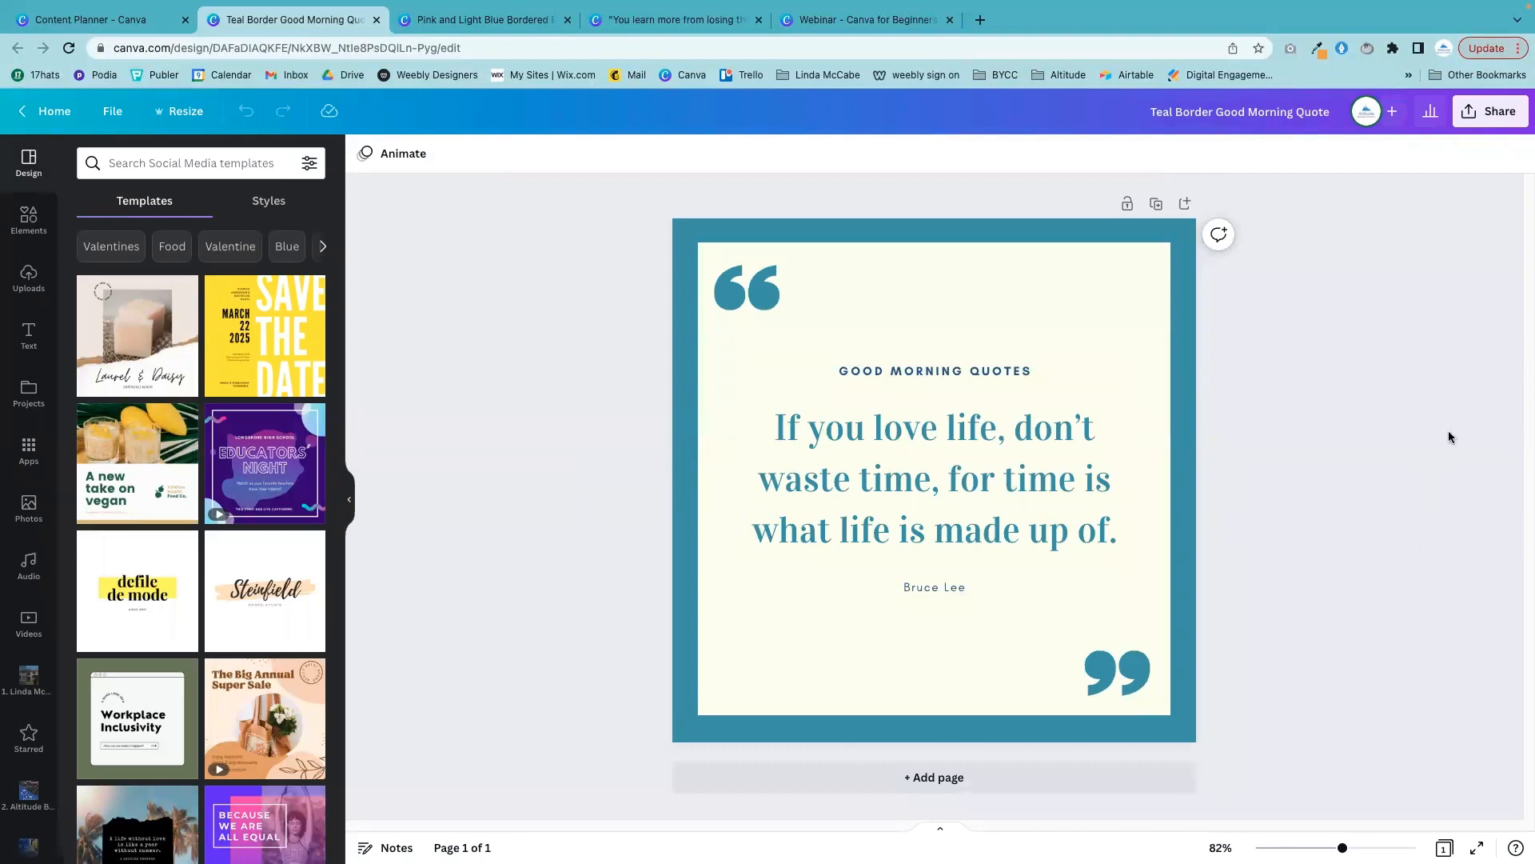
{"action": "left_click", "coordinate": [1486, 115]}
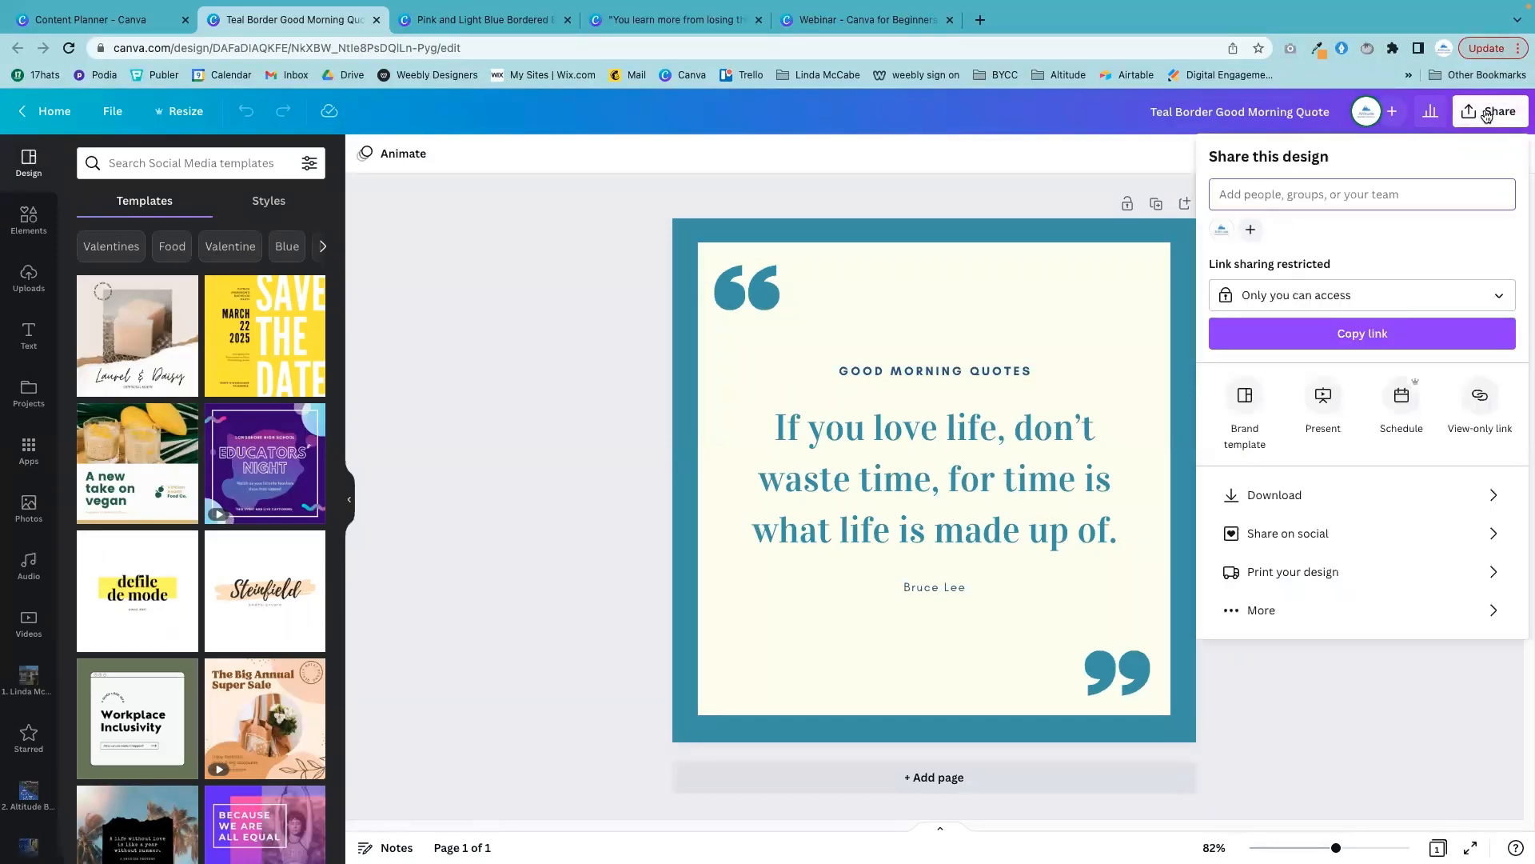
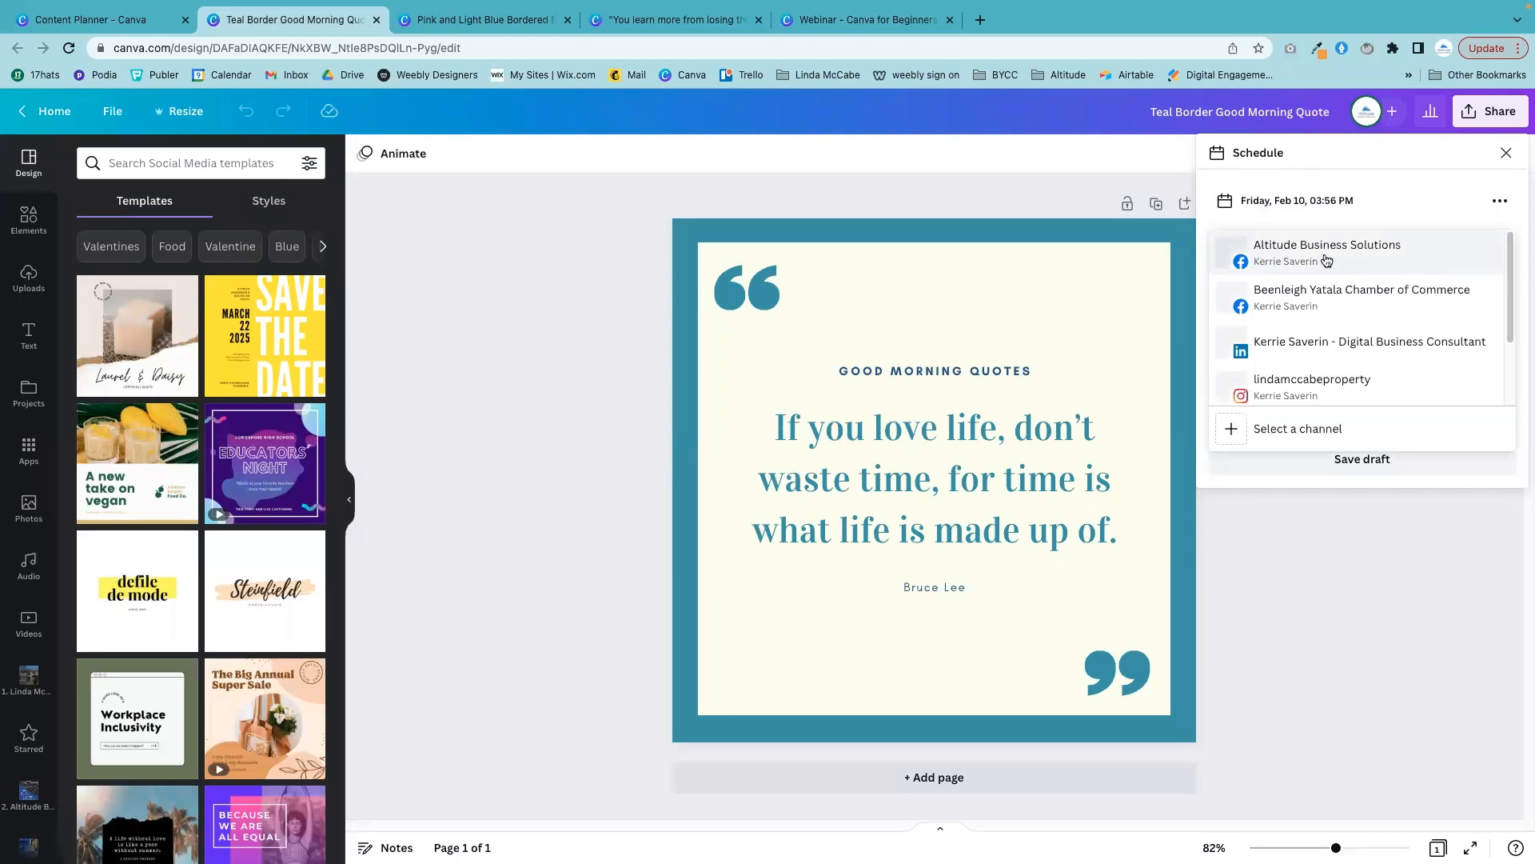
{"action": "left_click", "coordinate": [1329, 261]}
{"action": "left_click", "coordinate": [1277, 308]}
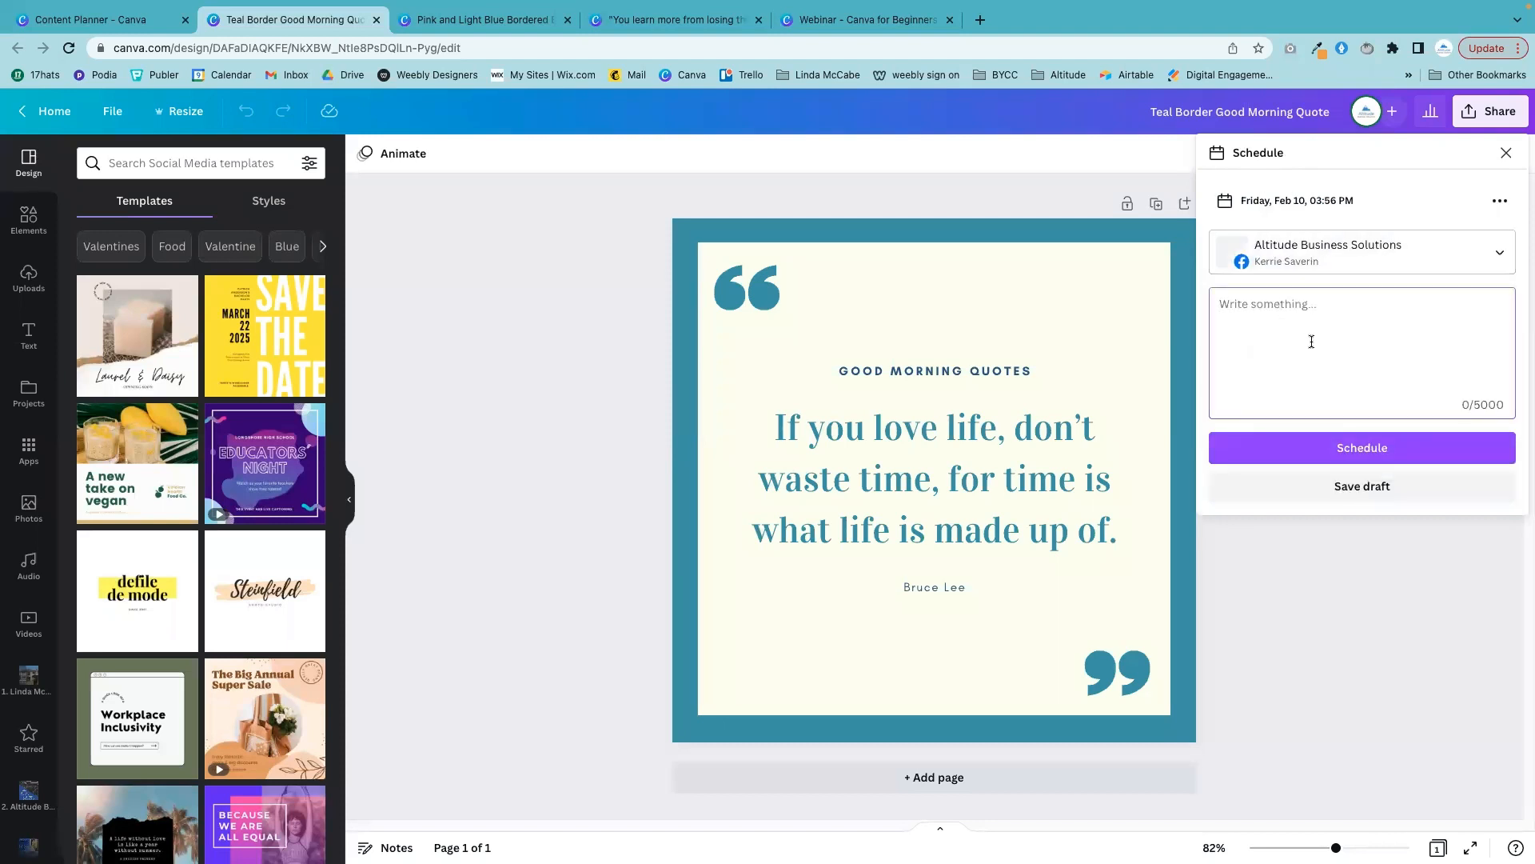
{"action": "type", "text": "wording here"}
{"action": "left_click", "coordinate": [1360, 450]}
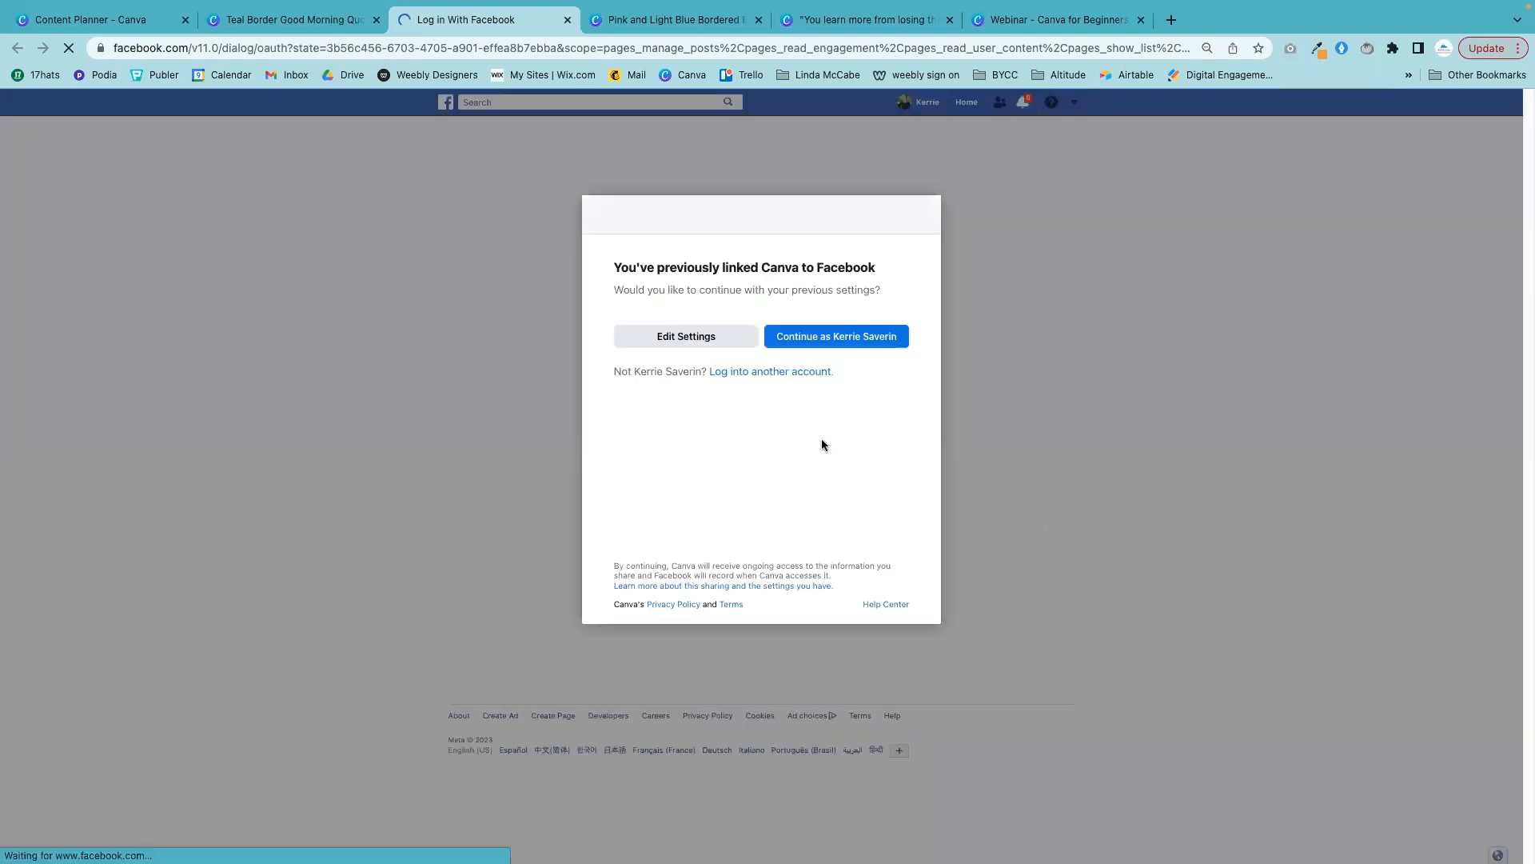
{"action": "left_click", "coordinate": [837, 336]}
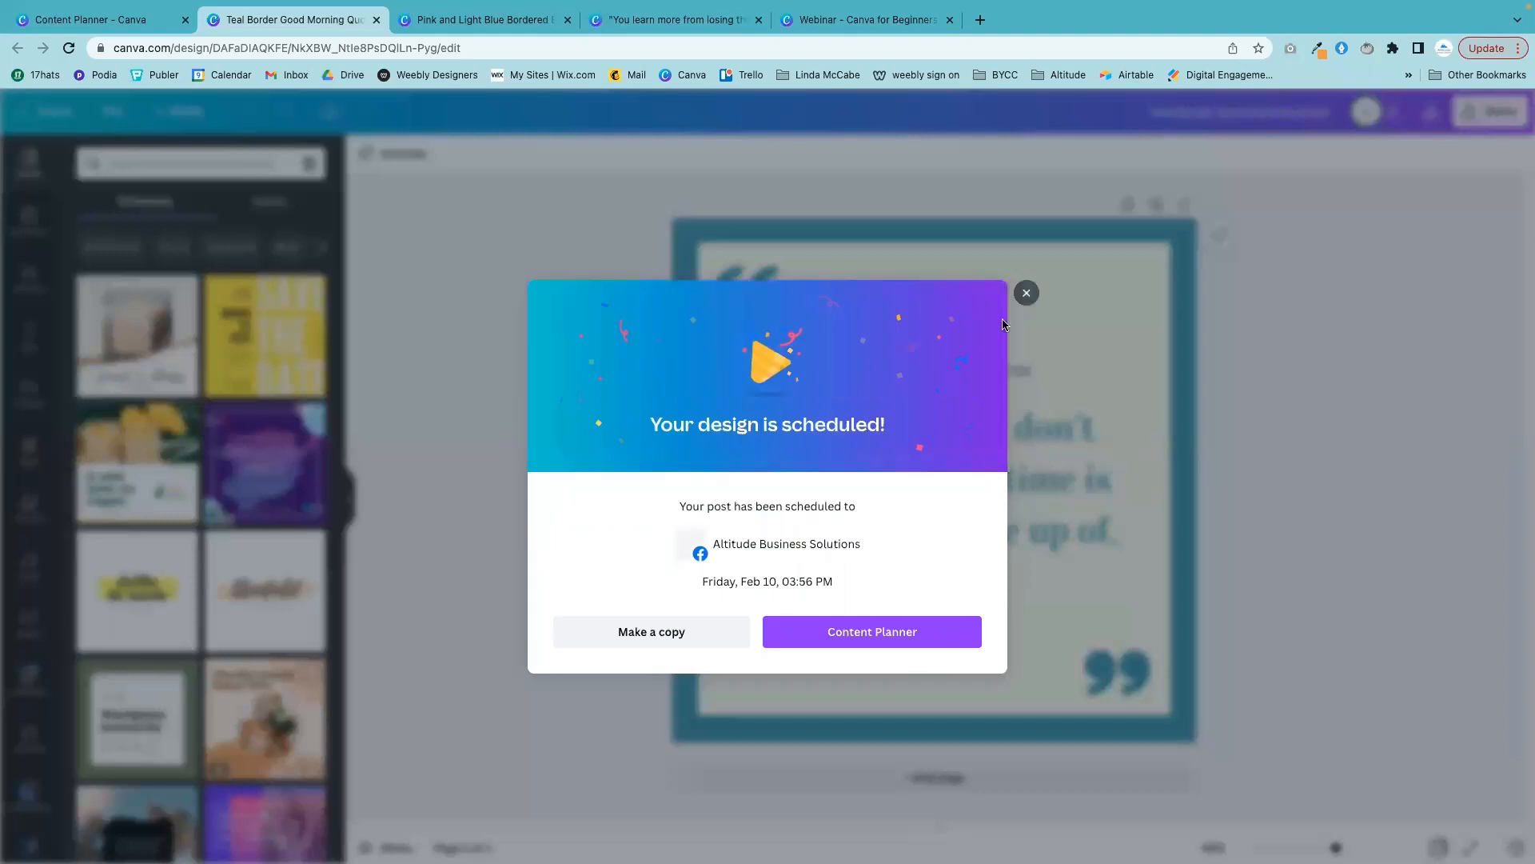
{"action": "left_click", "coordinate": [1026, 293]}
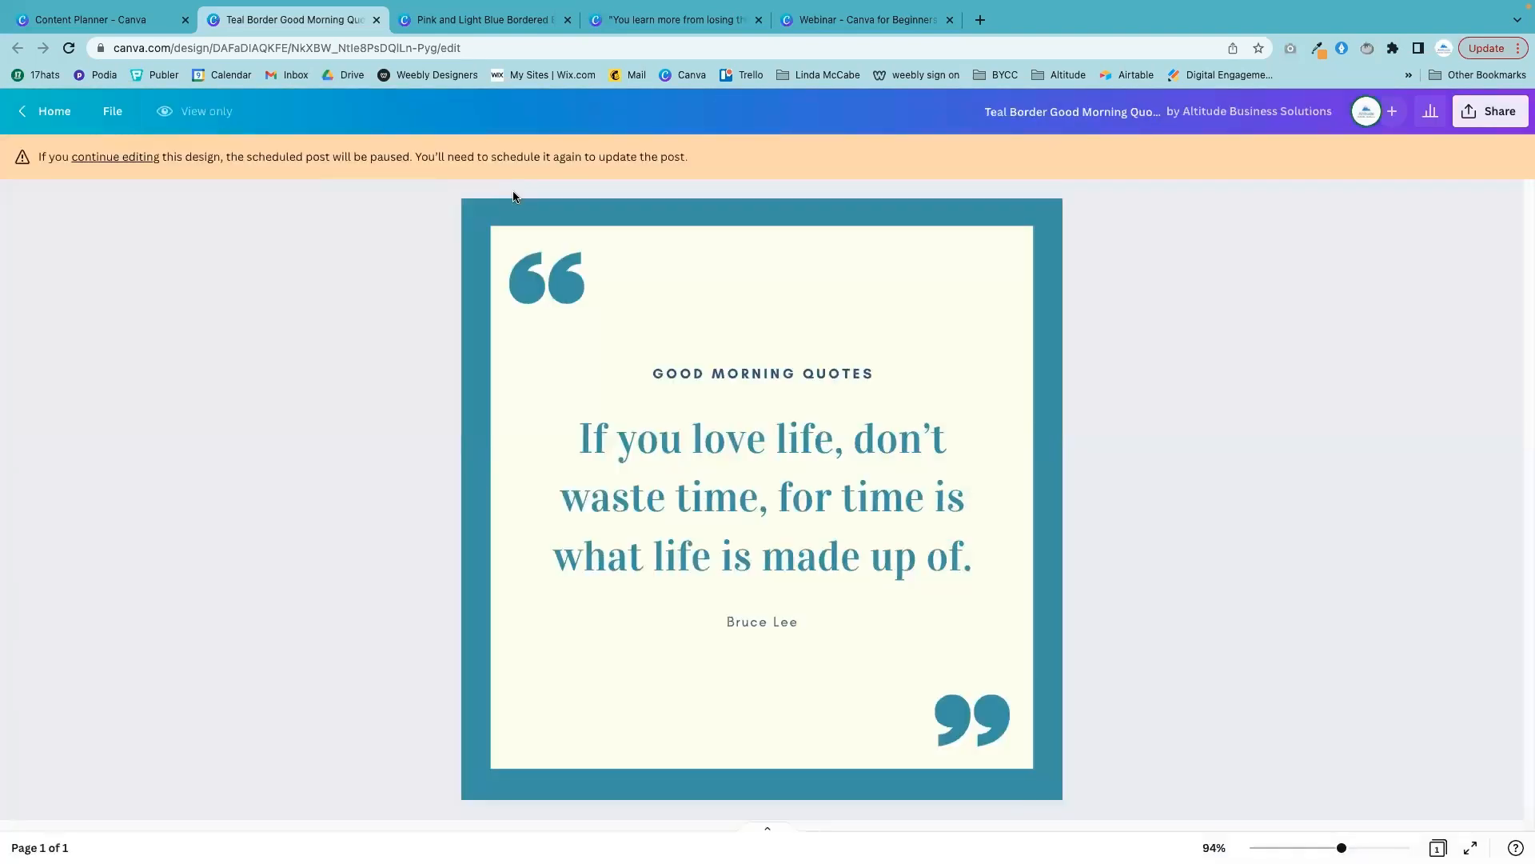
- In the Content Planner, reschedule the quote post to 18 February, move it to 16 February, and finally place it on 21 February
{"action": "left_click", "coordinate": [132, 22]}
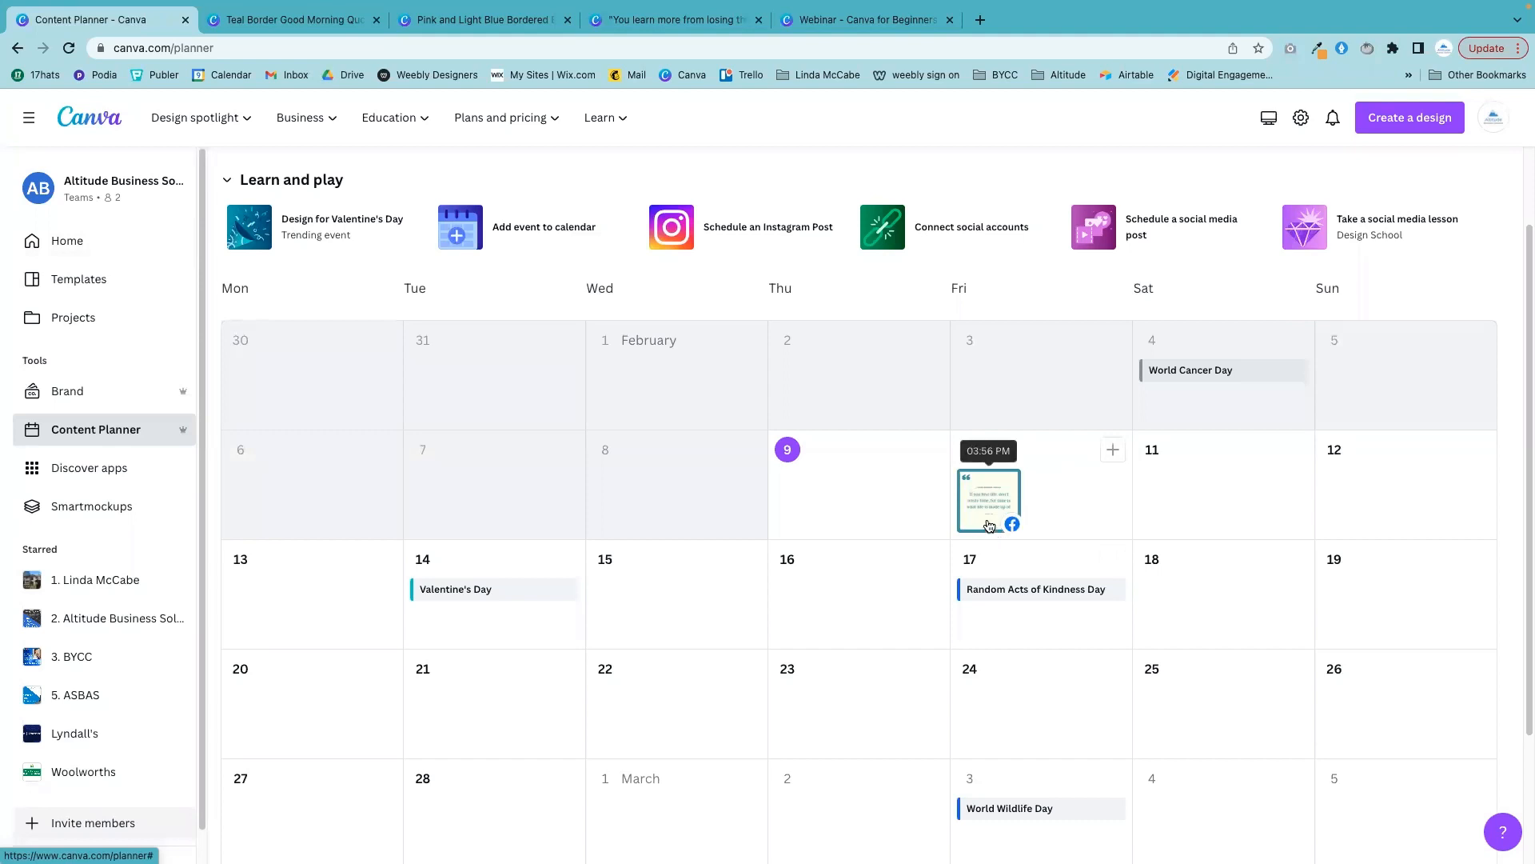
{"action": "left_click_drag", "start_coordinate": [1132, 534], "coordinate": [1165, 581]}
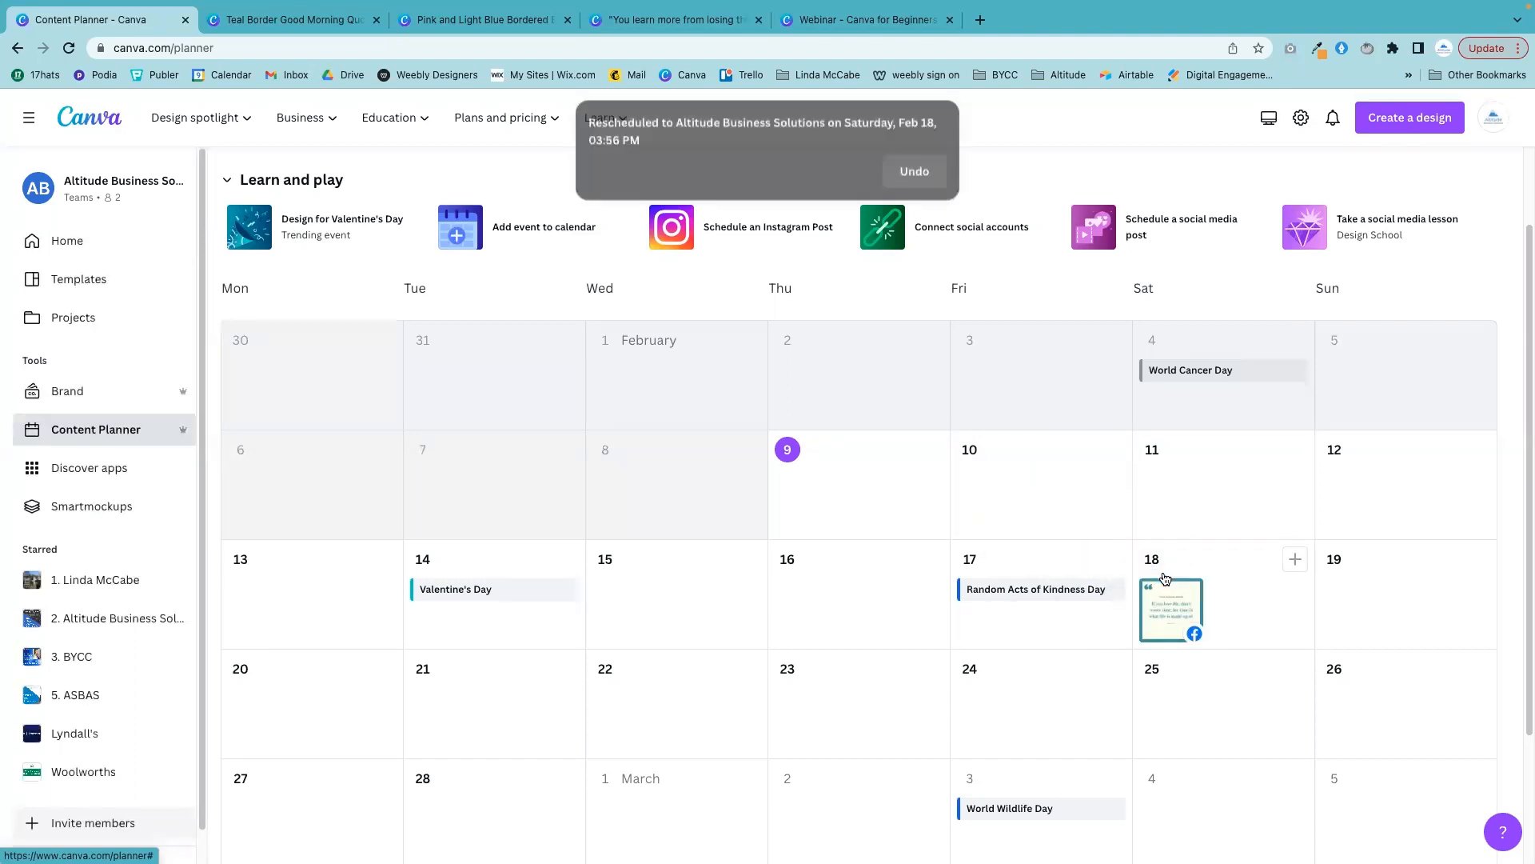
{"action": "left_click_drag", "start_coordinate": [1162, 615], "coordinate": [845, 588]}
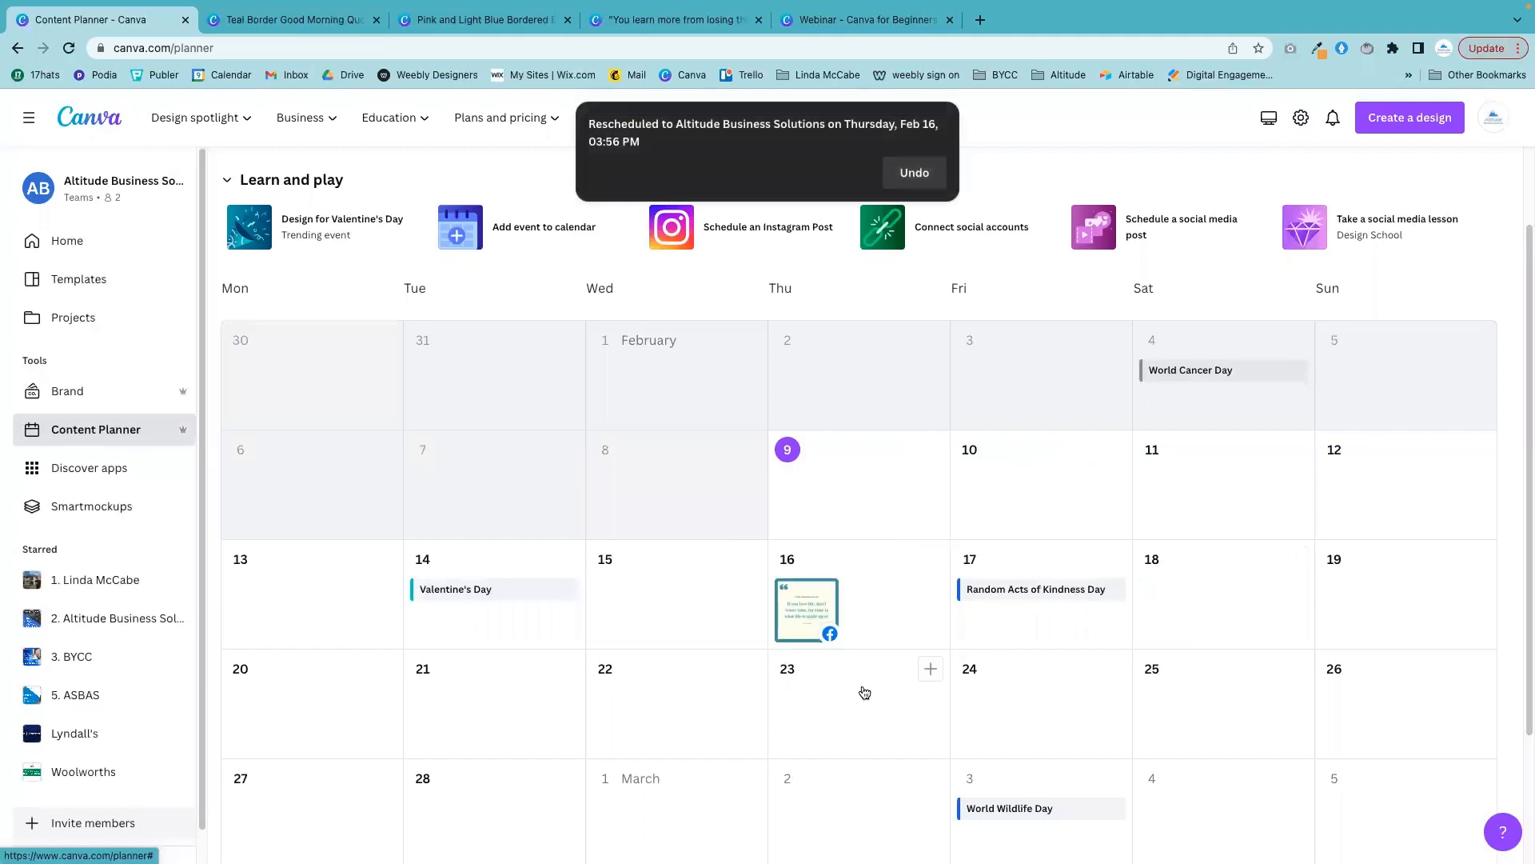
{"action": "left_click_drag", "start_coordinate": [806, 609], "coordinate": [466, 713]}
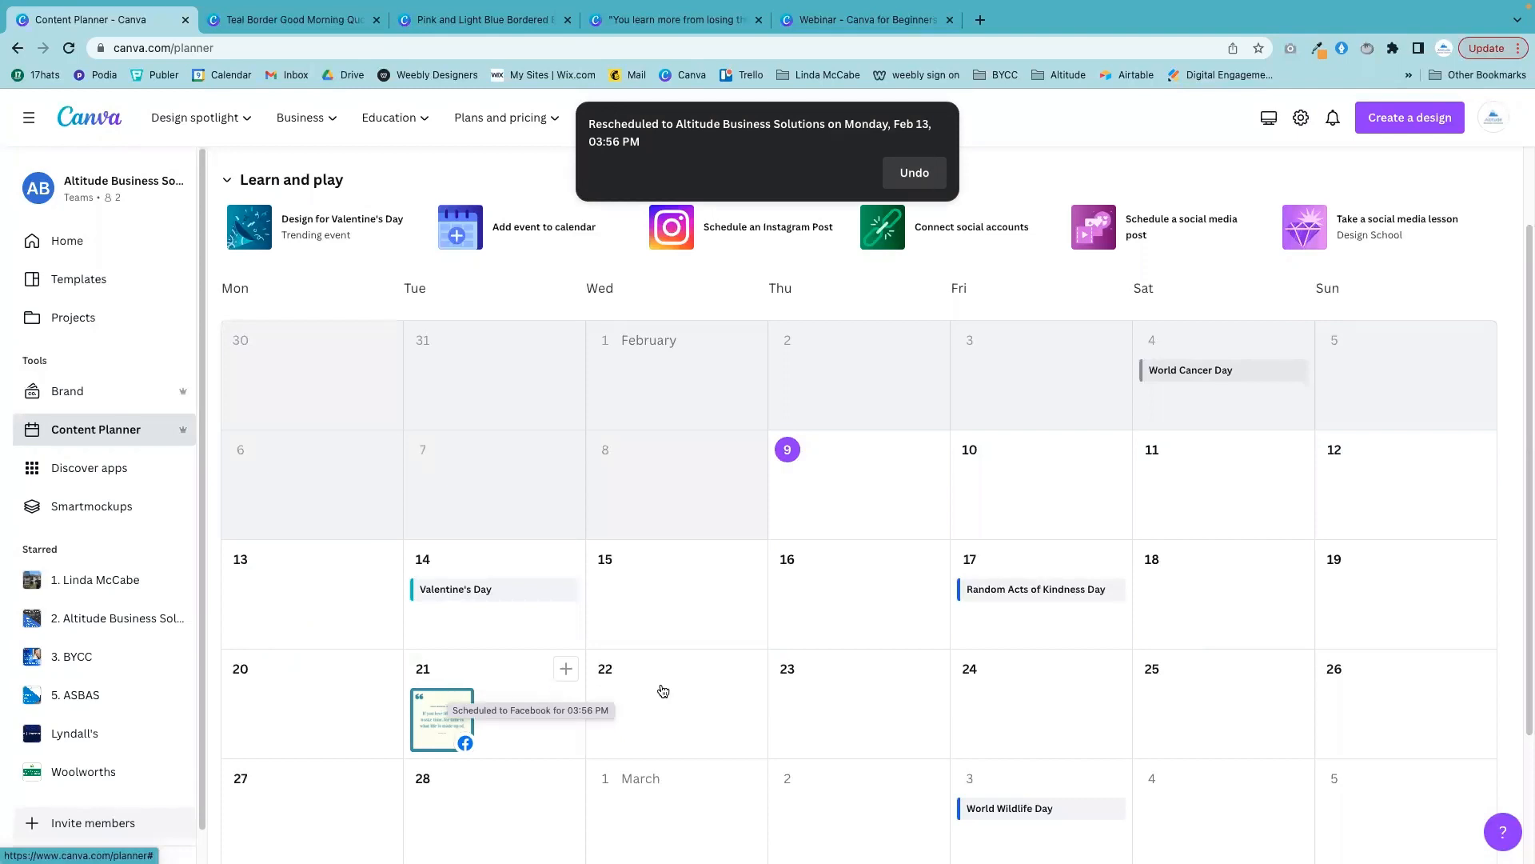
{"action": "scroll", "coordinate": [662, 693], "scroll_direction": "down", "scroll_amount": 2}
{"action": "scroll", "coordinate": [670, 688], "scroll_direction": "down", "scroll_amount": 1}
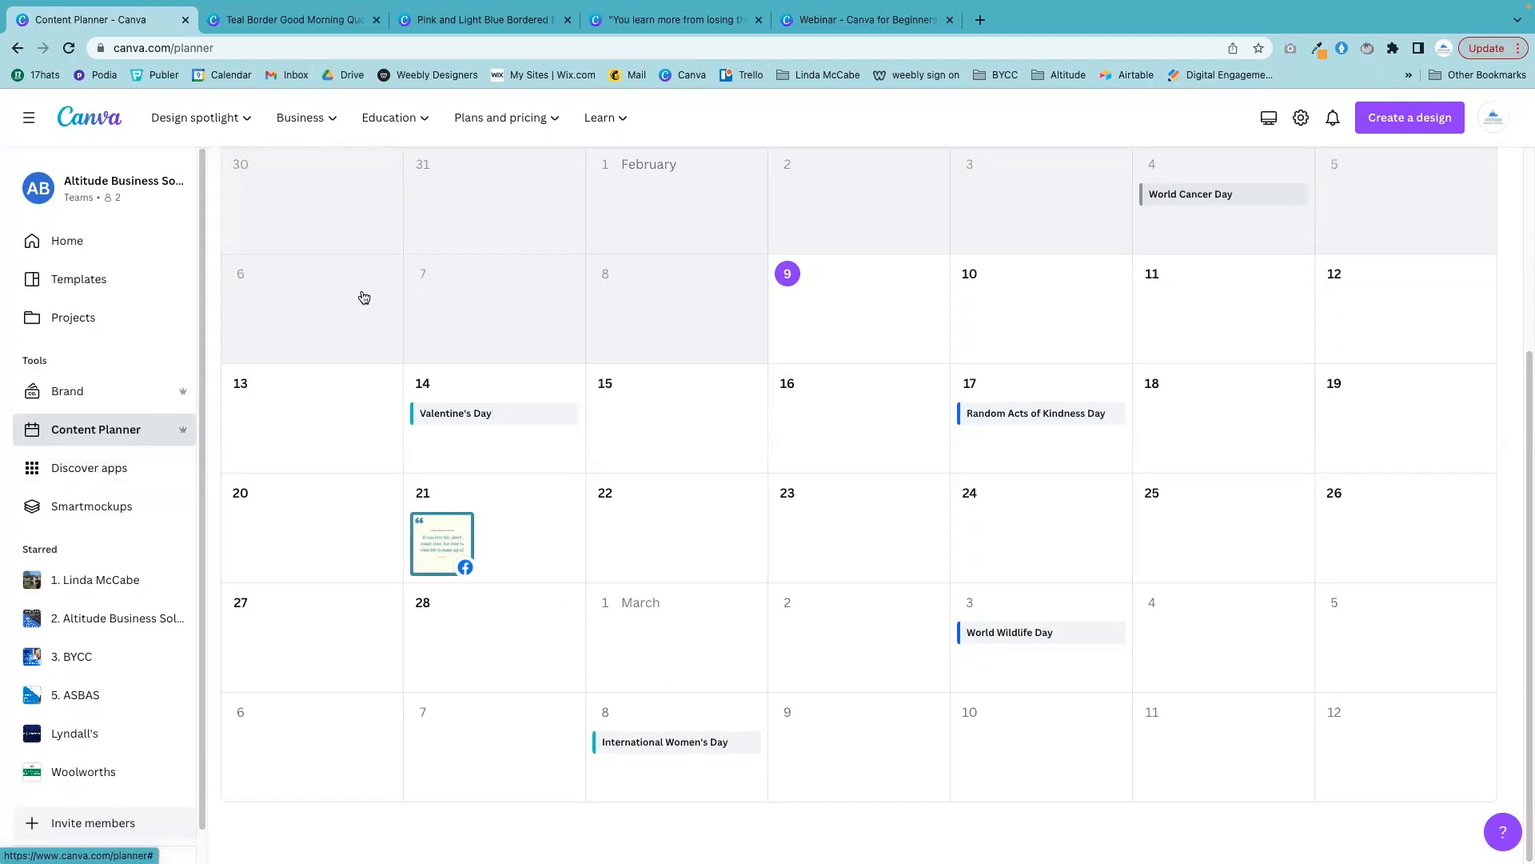
- Return to the Pink and Light Blue Bordered Email Newsletter design and open the QR Code app for entering a URL
{"action": "left_click", "coordinate": [302, 21]}
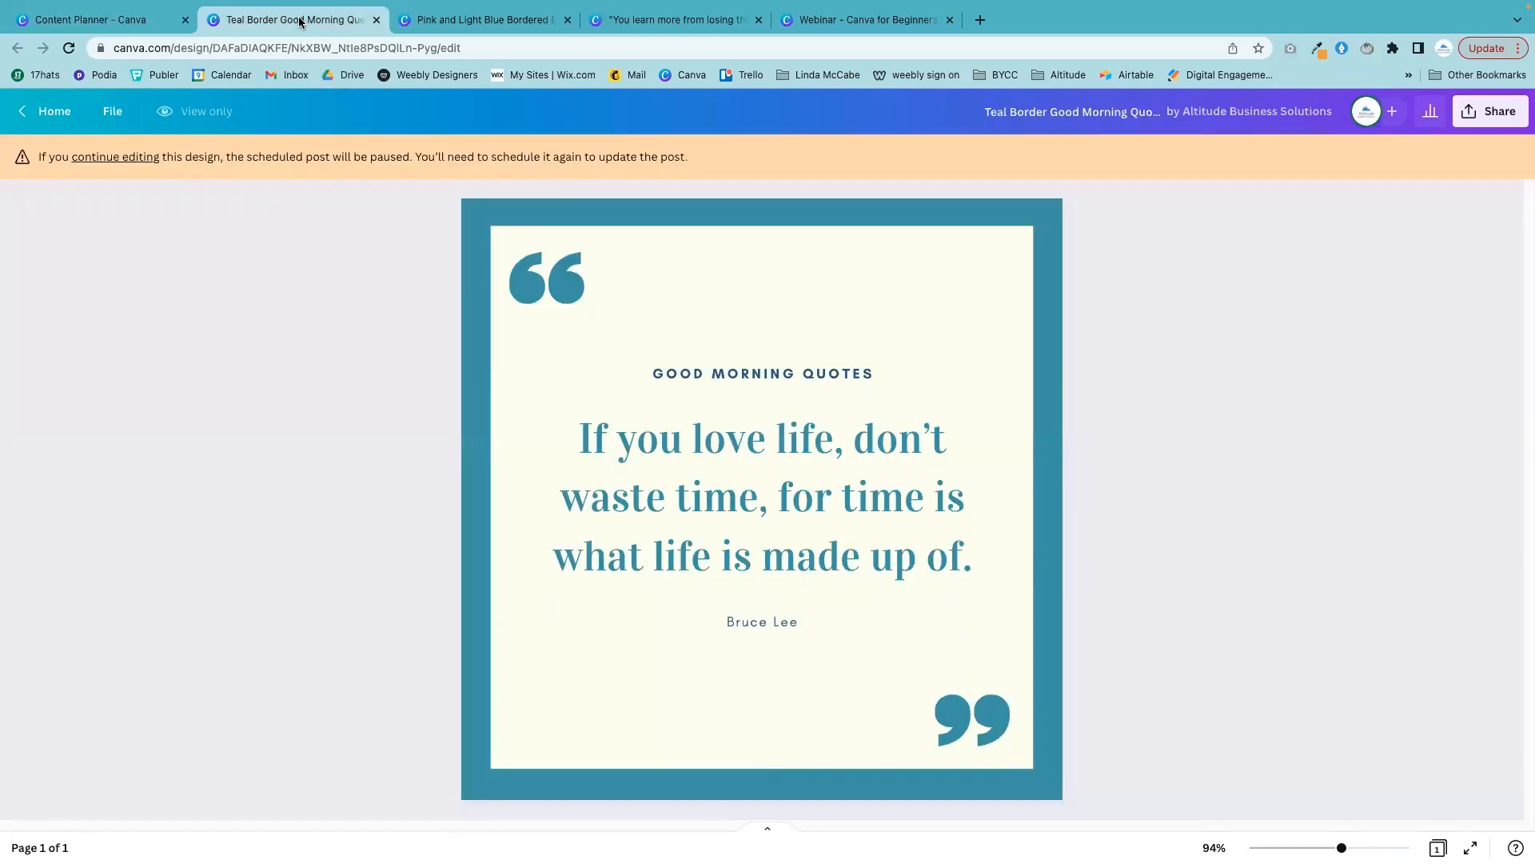
{"action": "left_click", "coordinate": [414, 25]}
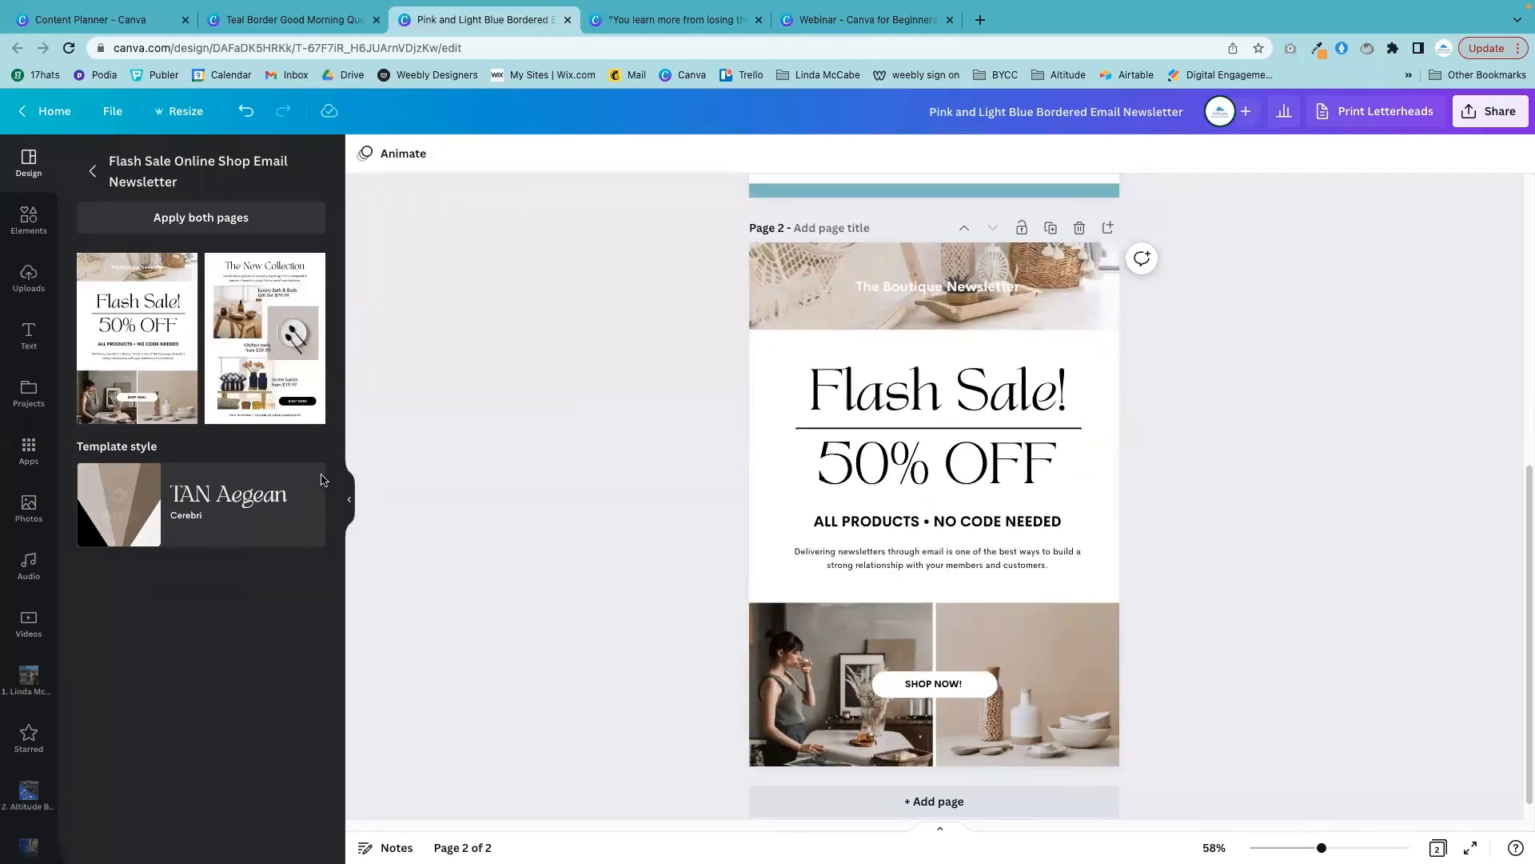
{"action": "left_click", "coordinate": [28, 450]}
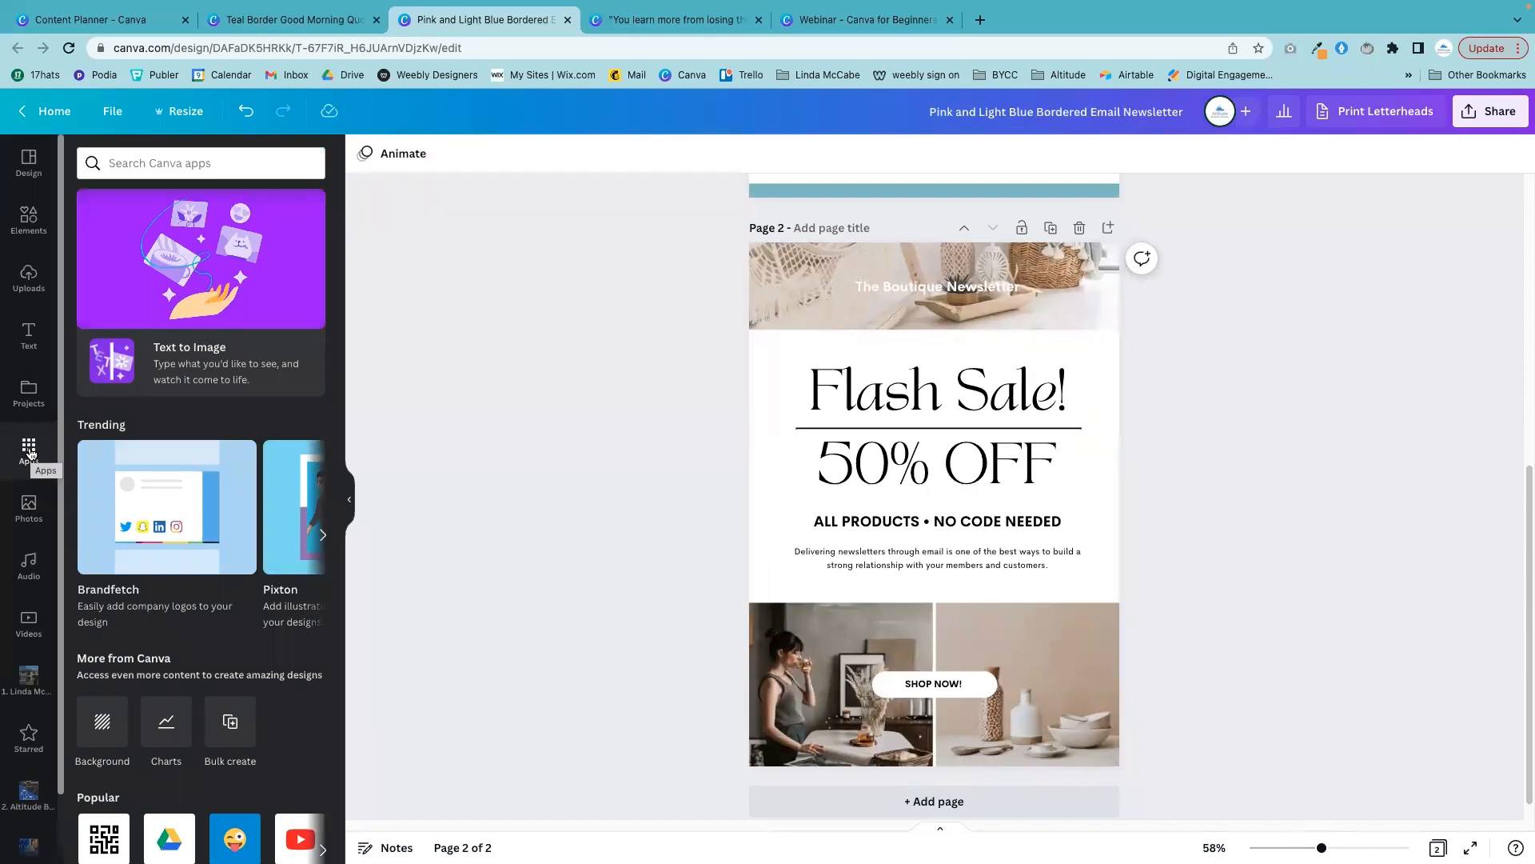
{"action": "scroll", "coordinate": [234, 582], "scroll_direction": "down", "scroll_amount": 4}
{"action": "scroll", "coordinate": [234, 582], "scroll_direction": "down", "scroll_amount": 1}
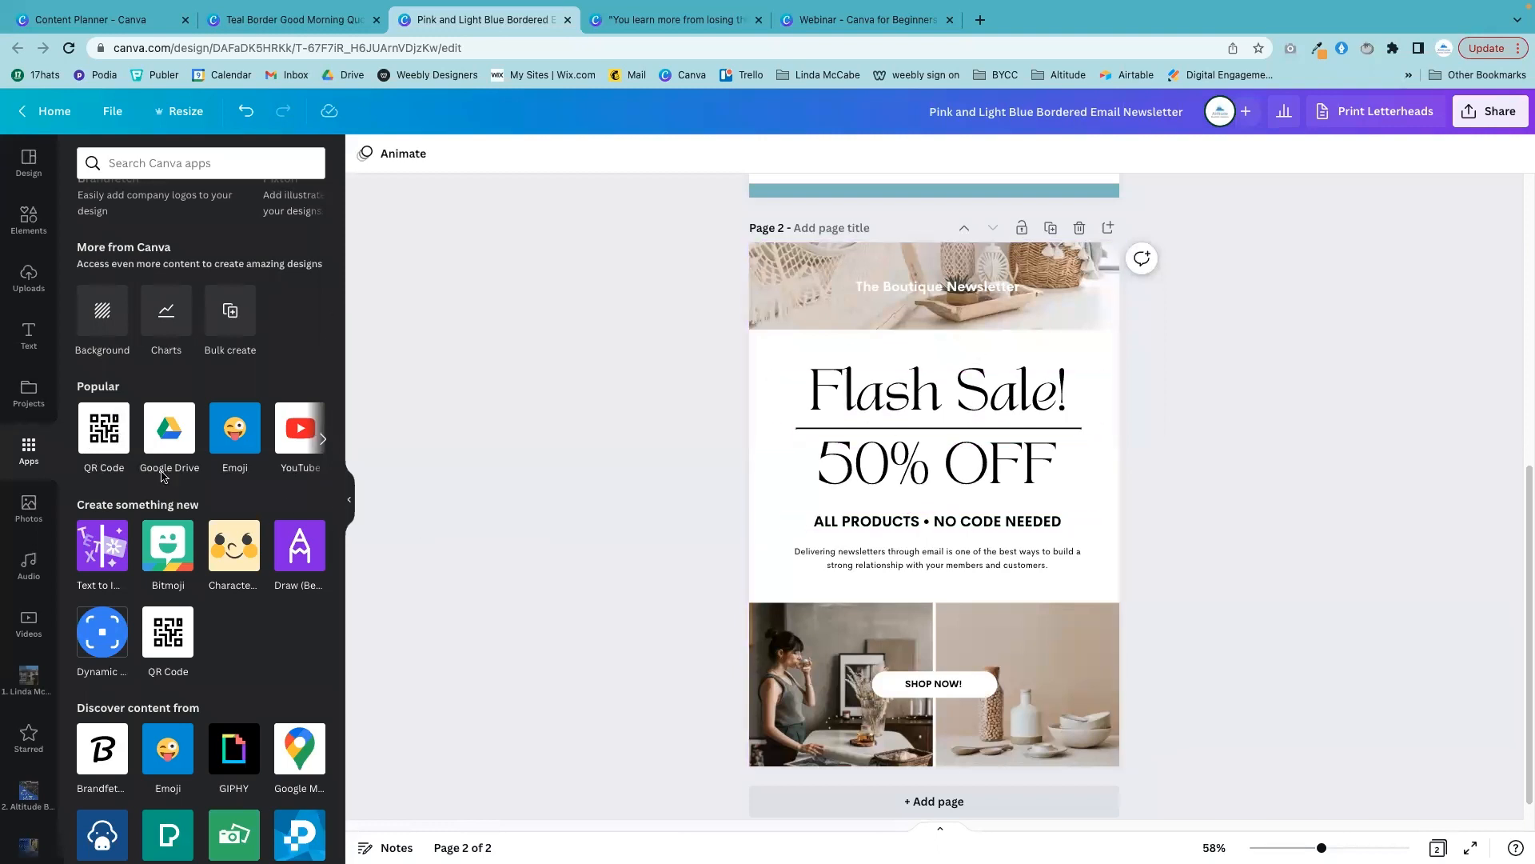
{"action": "left_click", "coordinate": [106, 426]}
{"action": "left_click", "coordinate": [106, 284]}
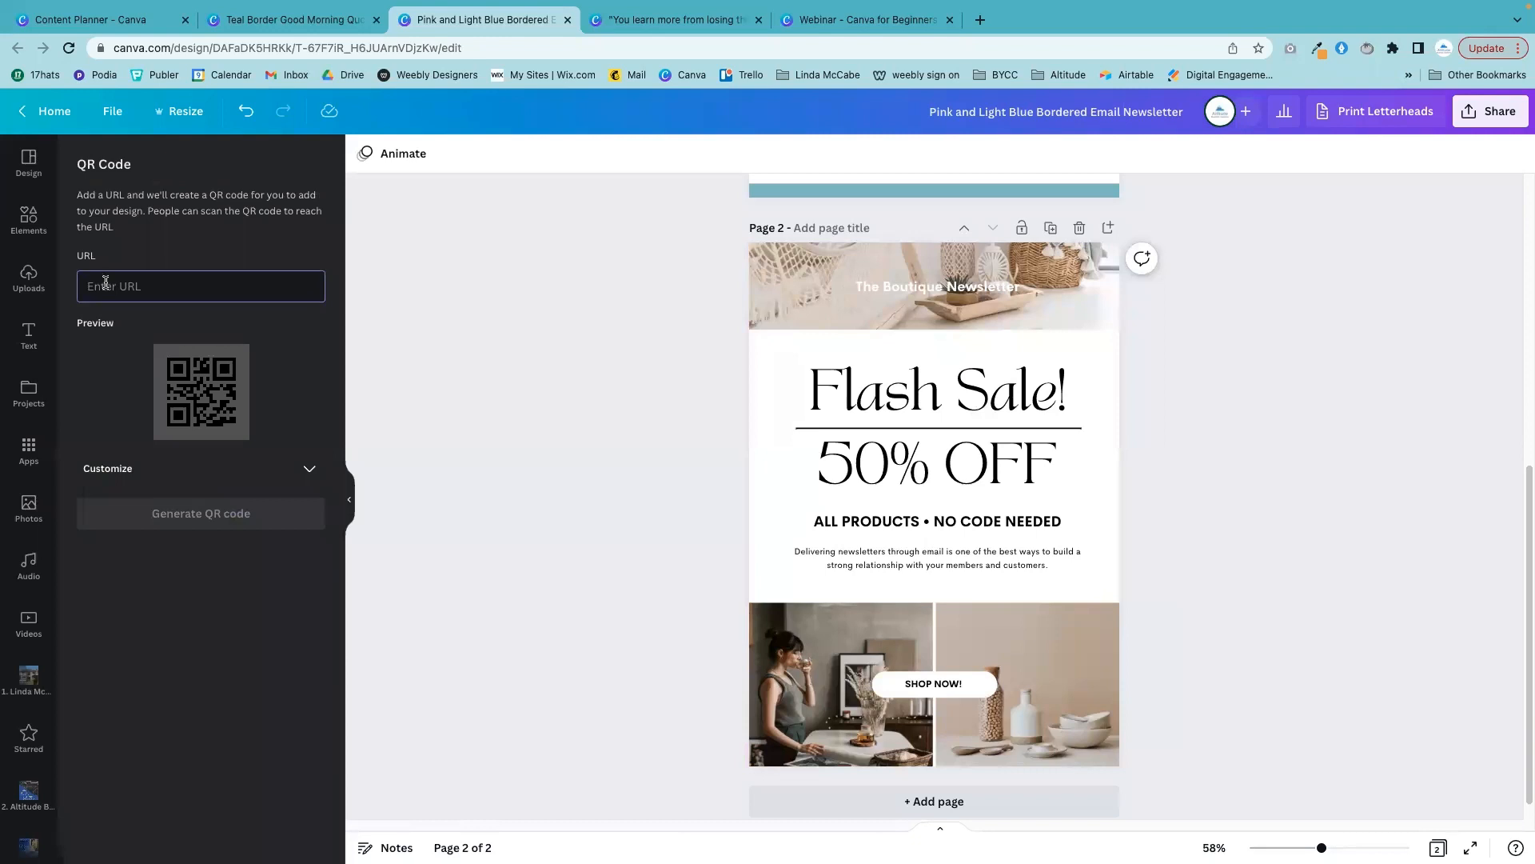
{"action": "type", "text": "www.al"}
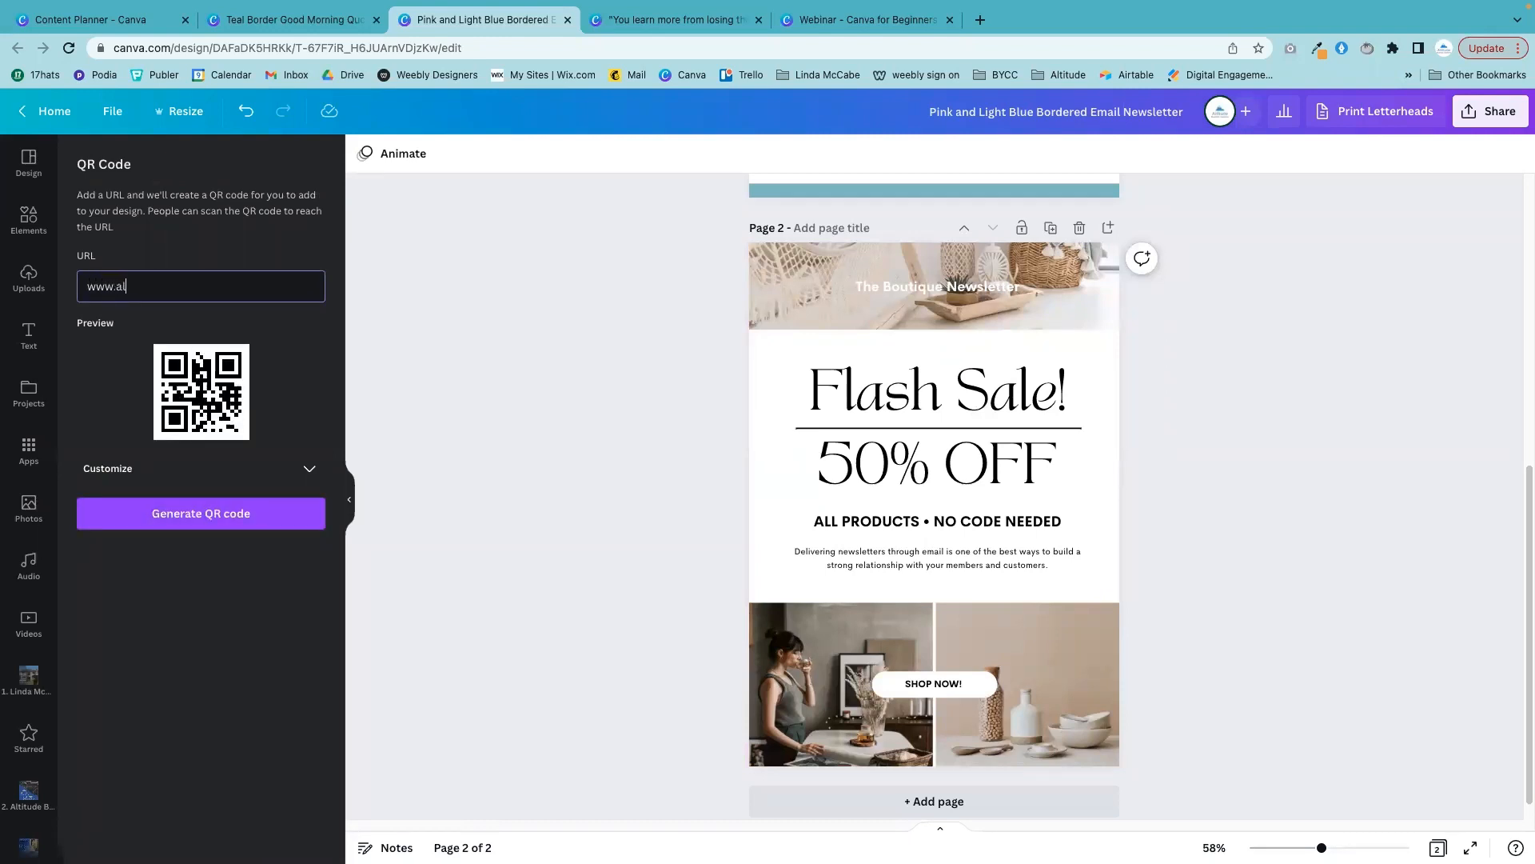
{"action": "type", "text": "titu"}
{"action": "key", "text": "BackSpace"}
{"action": "key", "text": "BackSpace"}
{"action": "key", "text": "BackSpace"}
{"action": "key", "text": "BackSpace"}
{"action": "key", "text": "BackSpace"}
{"action": "key", "text": "BackSpace"}
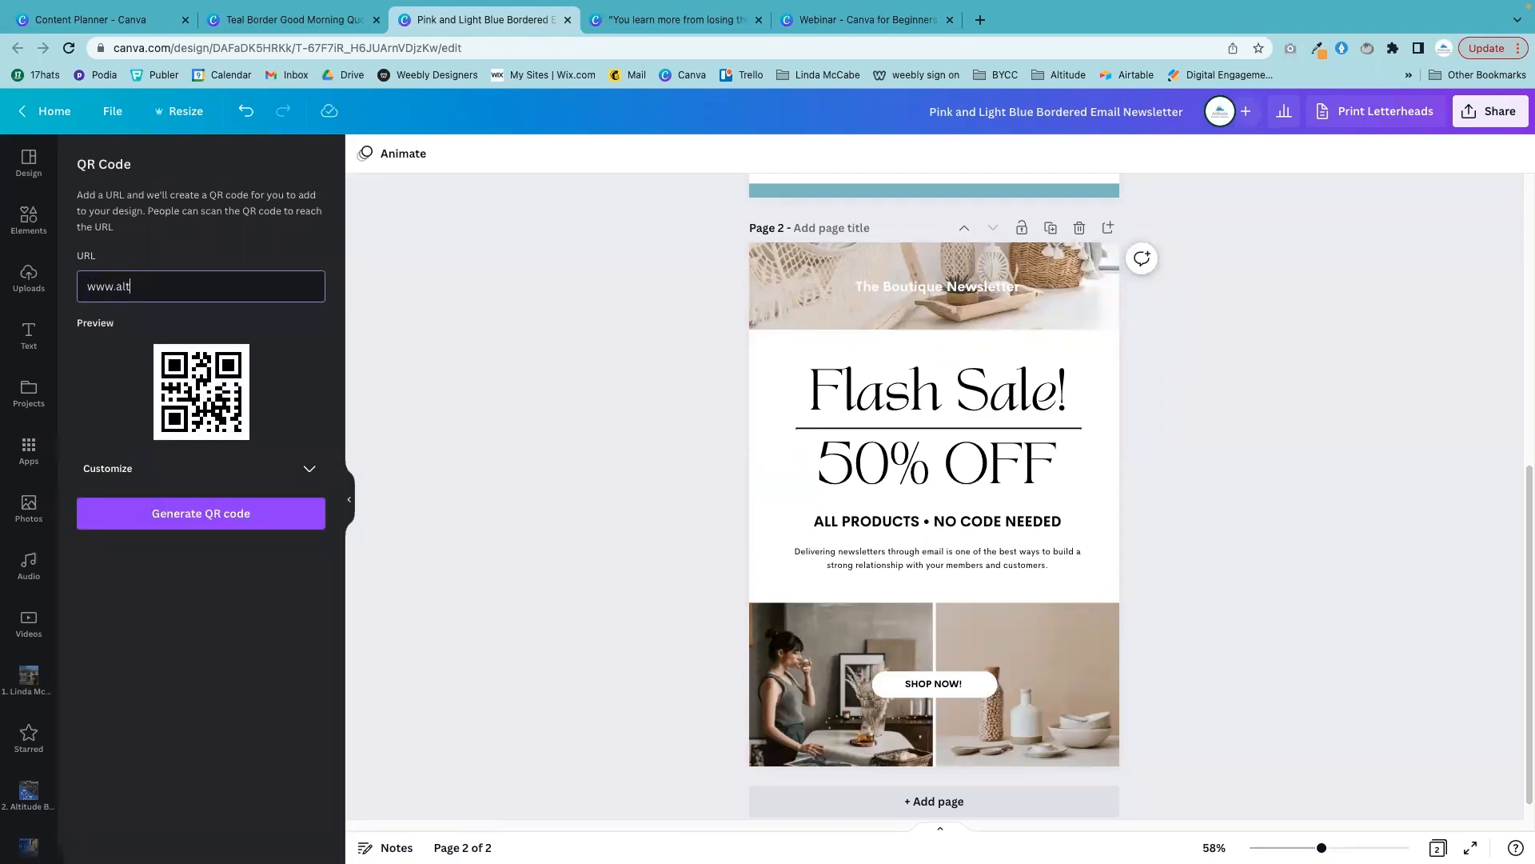
{"action": "type", "text": "alt"}
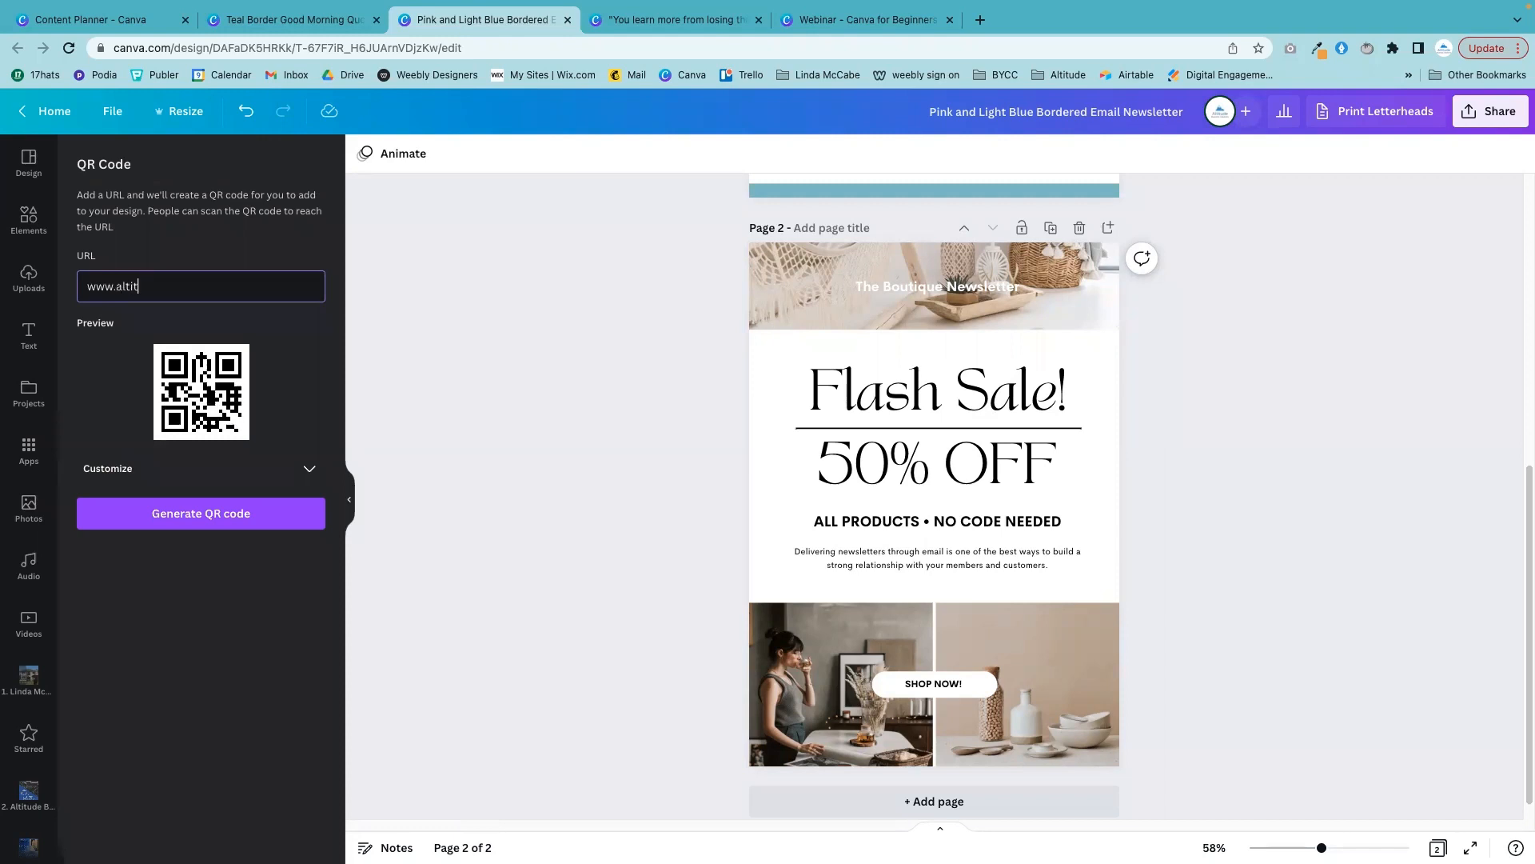
{"action": "key", "text": "BackSpace"}
{"action": "key", "text": "BackSpace"}
{"action": "key", "text": "BackSpace"}
{"action": "key", "text": "BackSpace"}
{"action": "key", "text": "BackSpace"}
{"action": "key", "text": "BackSpace"}
{"action": "key", "text": "BackSpace"}
{"action": "type", "text": "absw"}
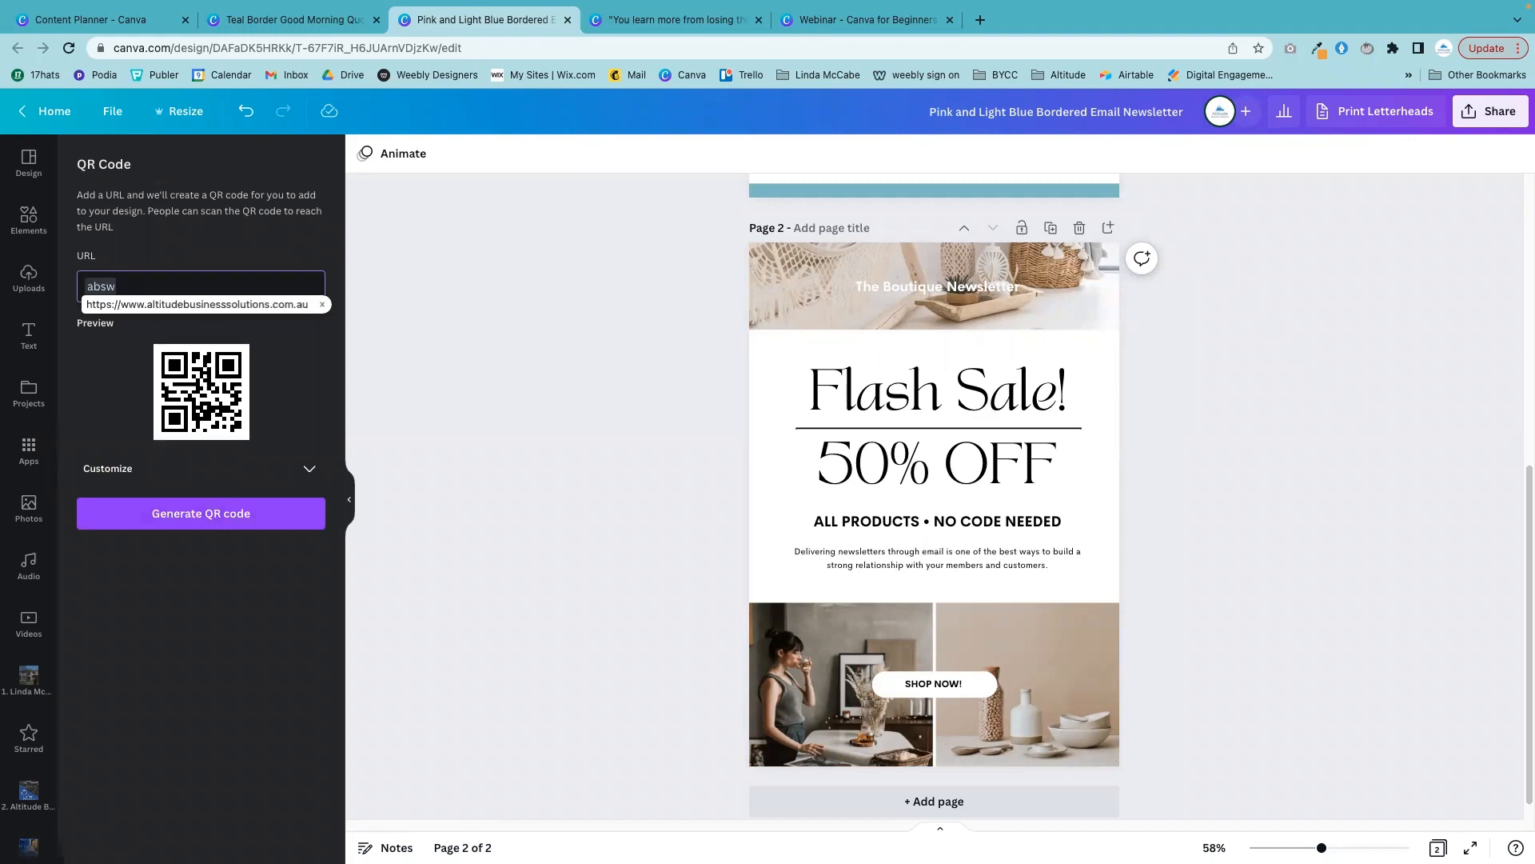
{"action": "left_click", "coordinate": [122, 311]}
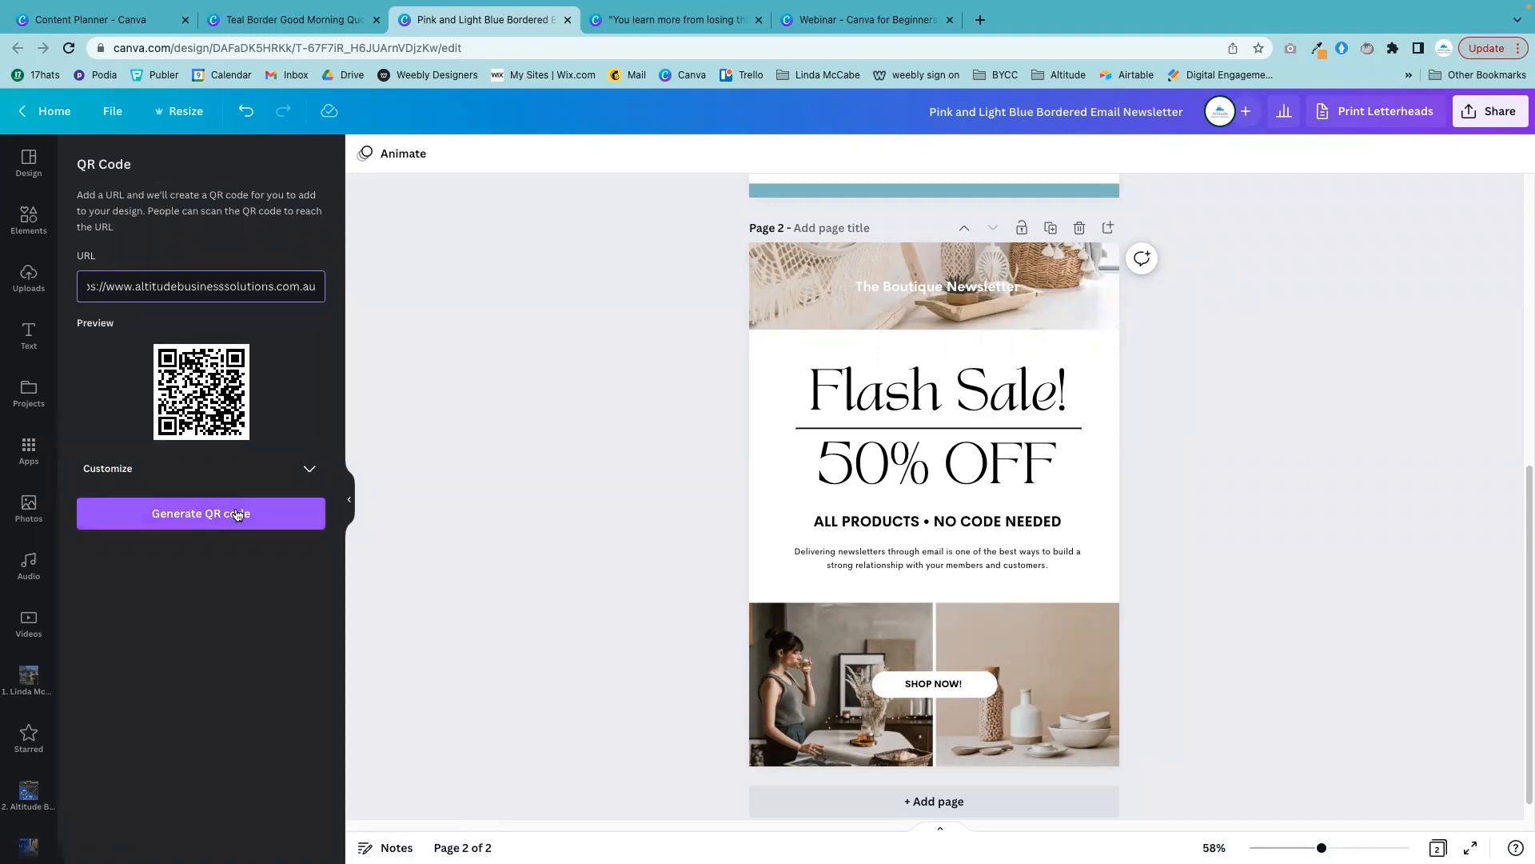
{"action": "left_click", "coordinate": [186, 521]}
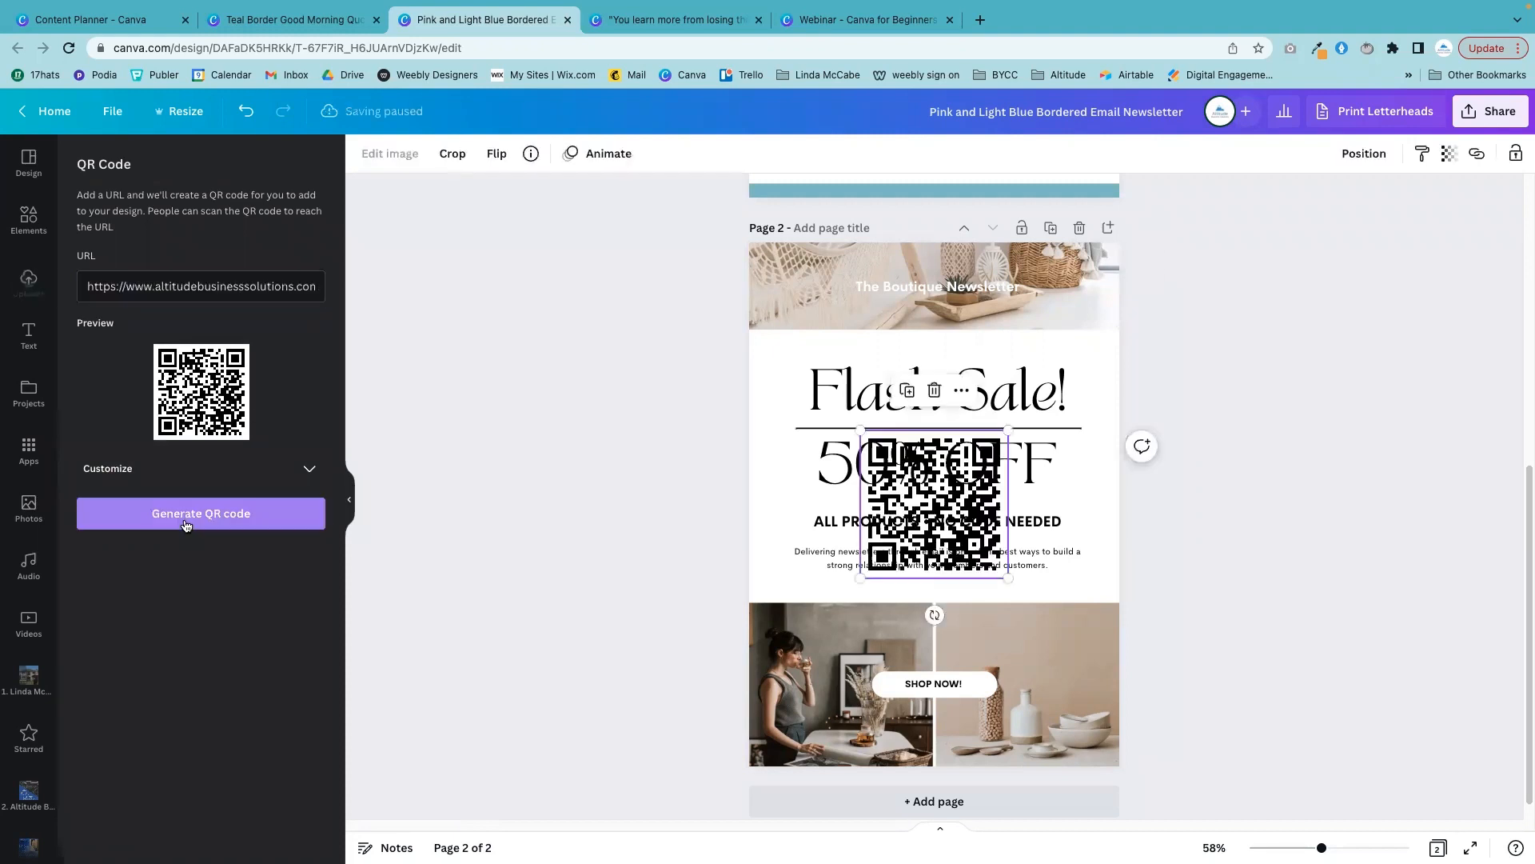
{"action": "left_click_drag", "start_coordinate": [963, 538], "coordinate": [1048, 714]}
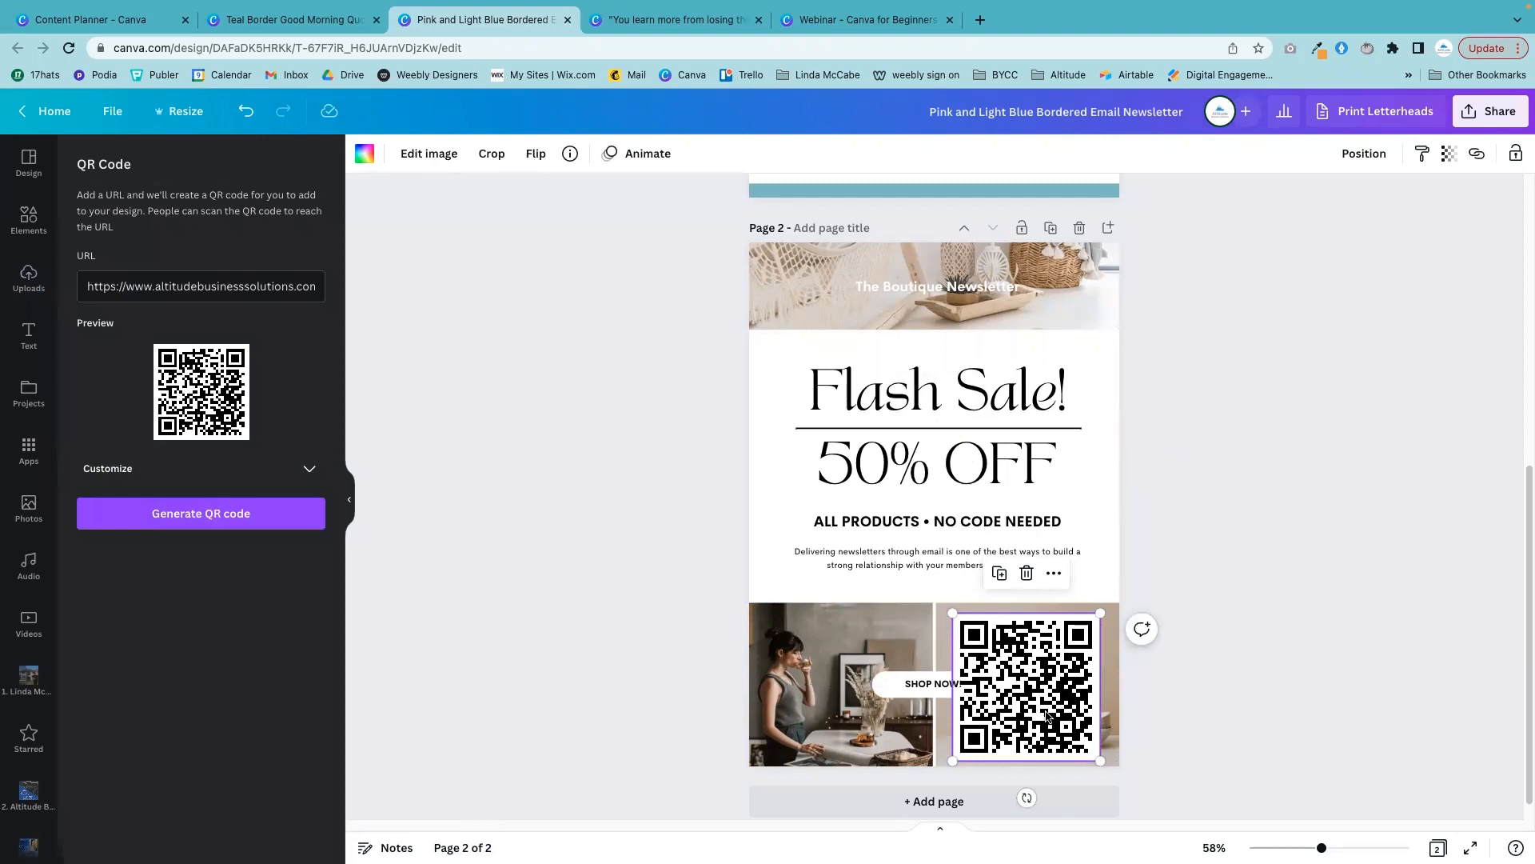
{"action": "mouse_move", "coordinate": [970, 631]}
{"action": "left_mouse_down"}
{"action": "mouse_move", "coordinate": [1000, 657]}
{"action": "mouse_move", "coordinate": [952, 622]}
{"action": "left_mouse_up"}
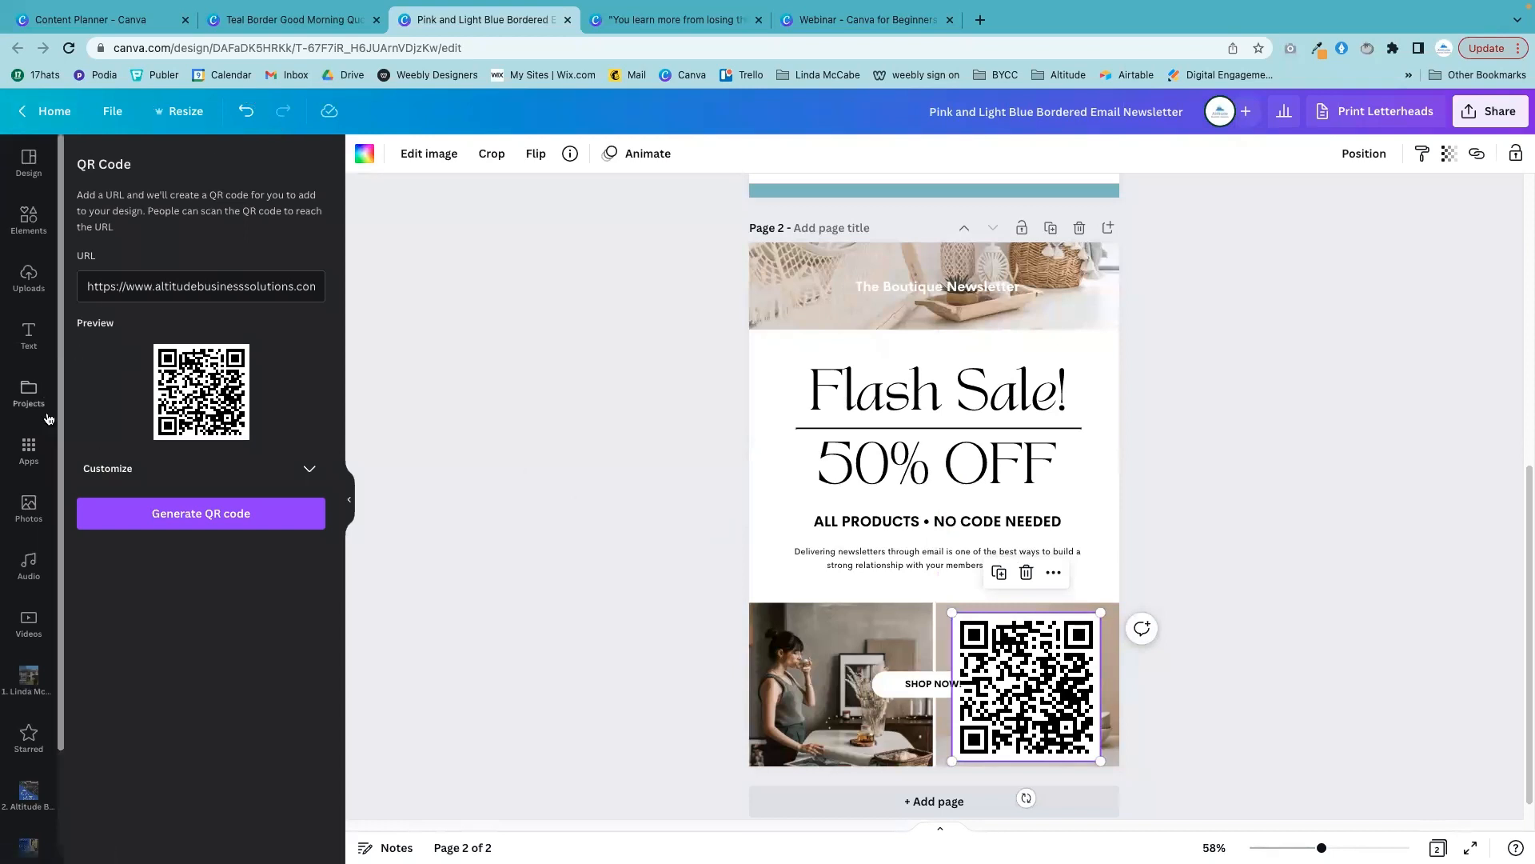
- Add a blank page 3, insert the uploaded portrait of the woman in a blue top, and enlarge it to nearly fill the page
{"action": "left_click", "coordinate": [28, 450]}
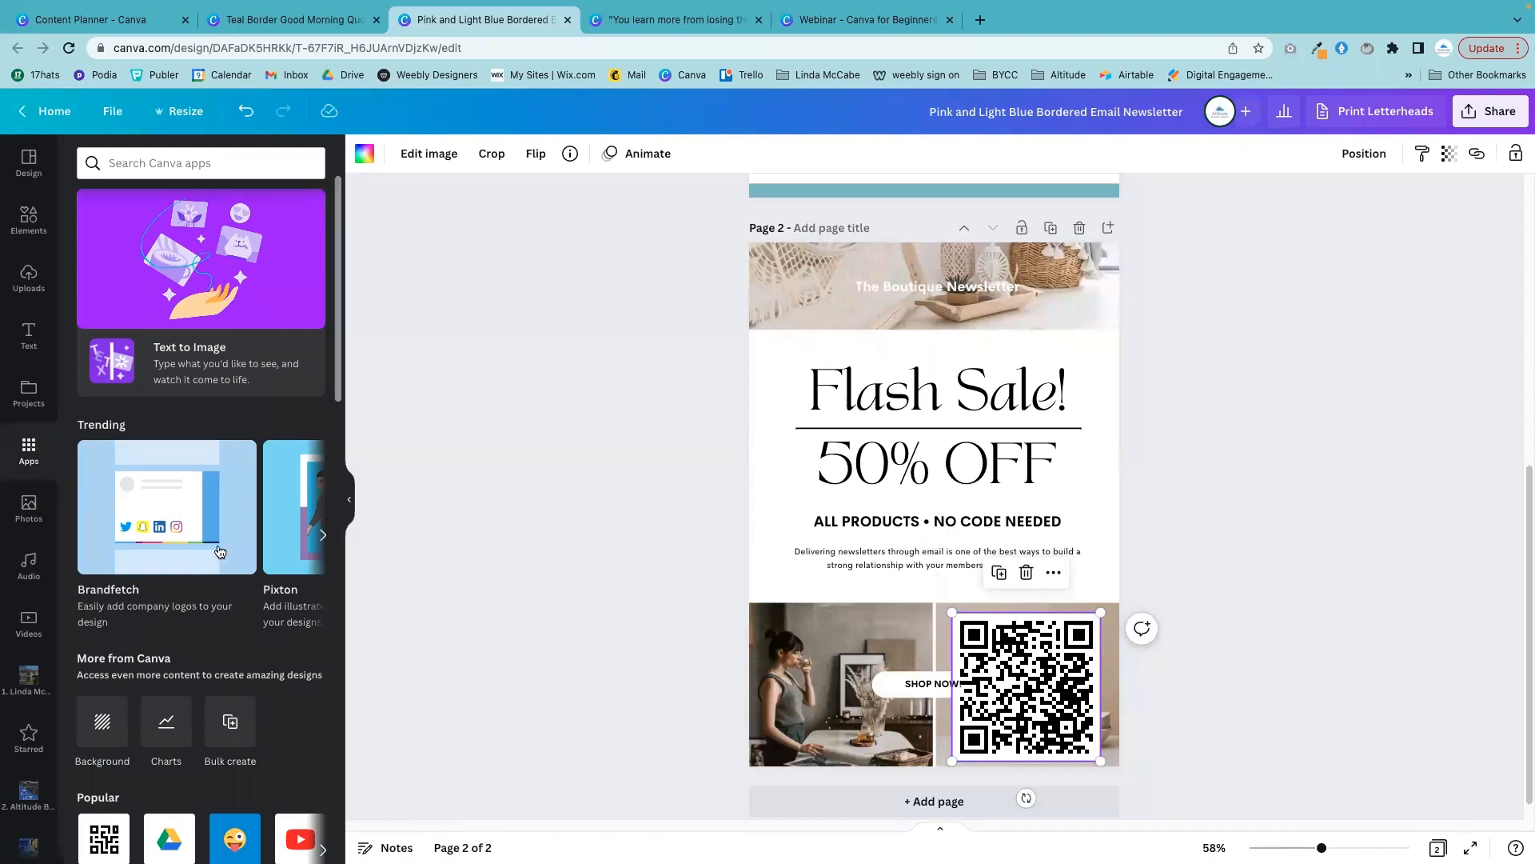
{"action": "scroll", "coordinate": [272, 582], "scroll_direction": "down", "scroll_amount": 2}
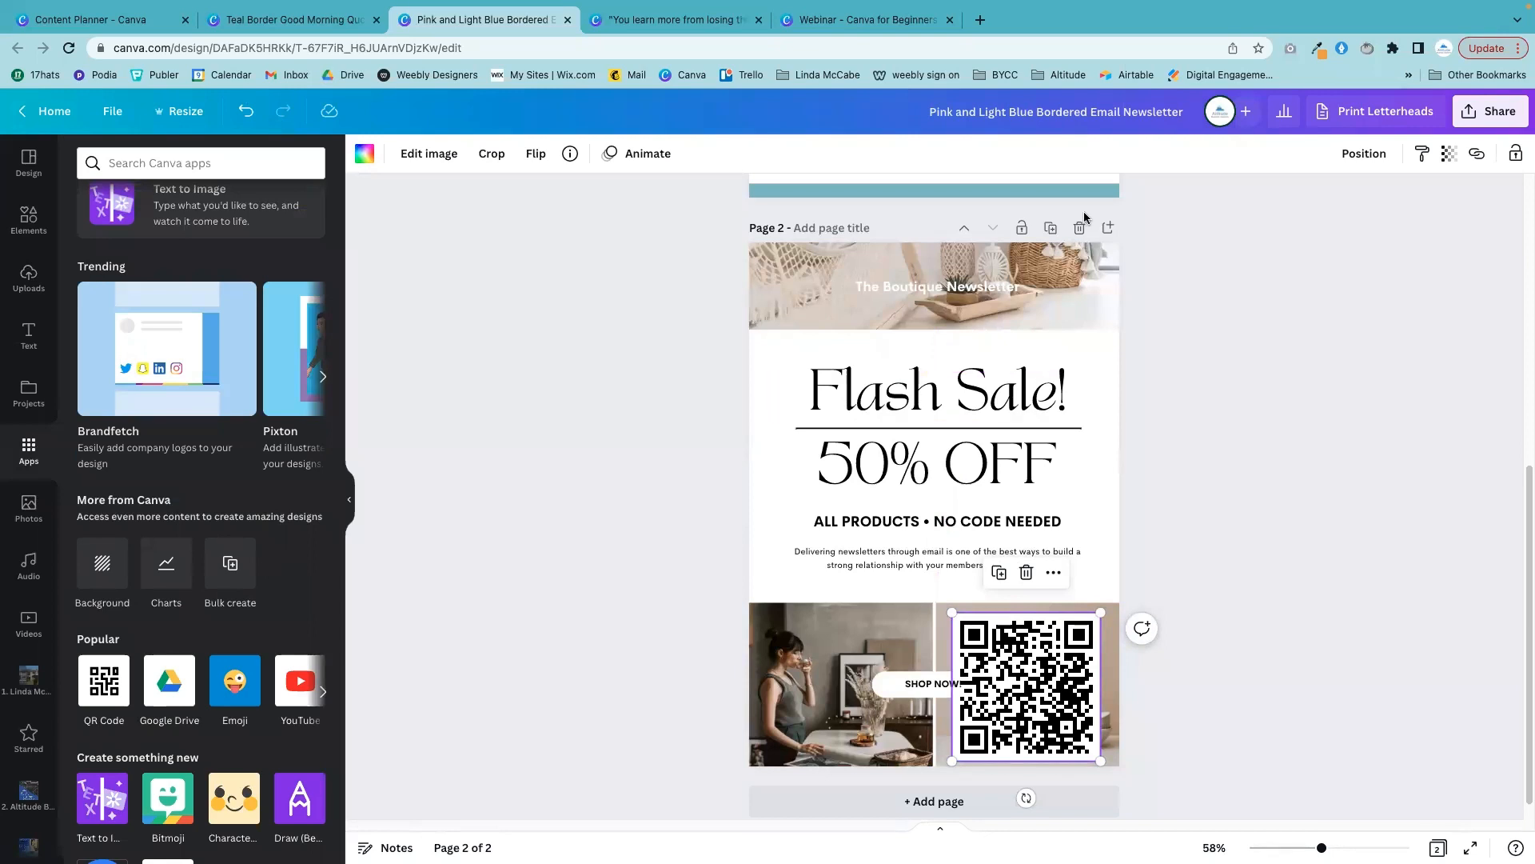
{"action": "left_click", "coordinate": [1107, 229]}
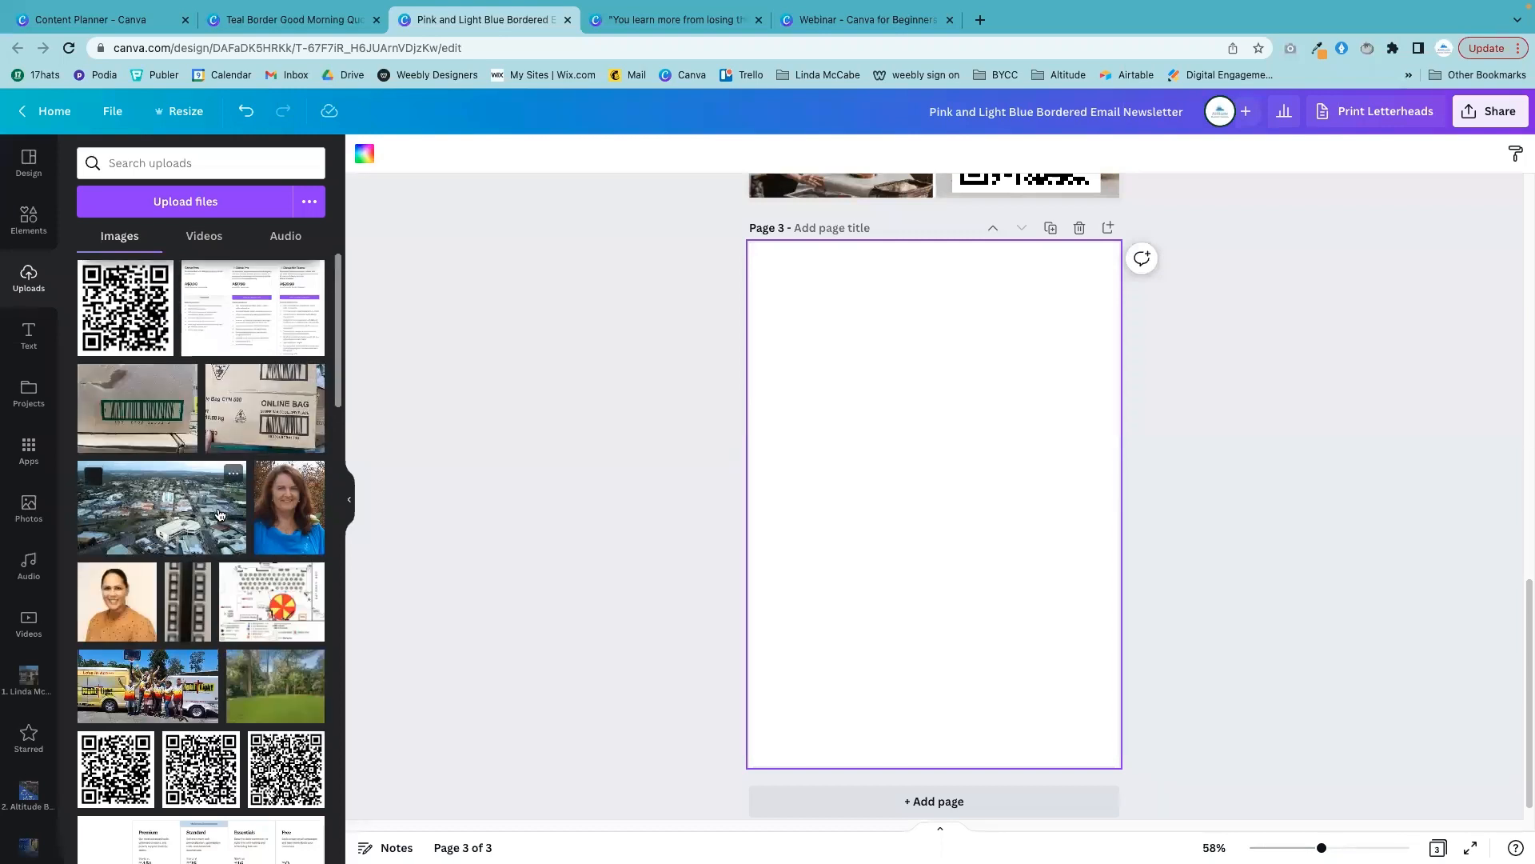
{"action": "scroll", "coordinate": [284, 355], "scroll_direction": "down", "scroll_amount": 3}
{"action": "left_click", "coordinate": [284, 354]}
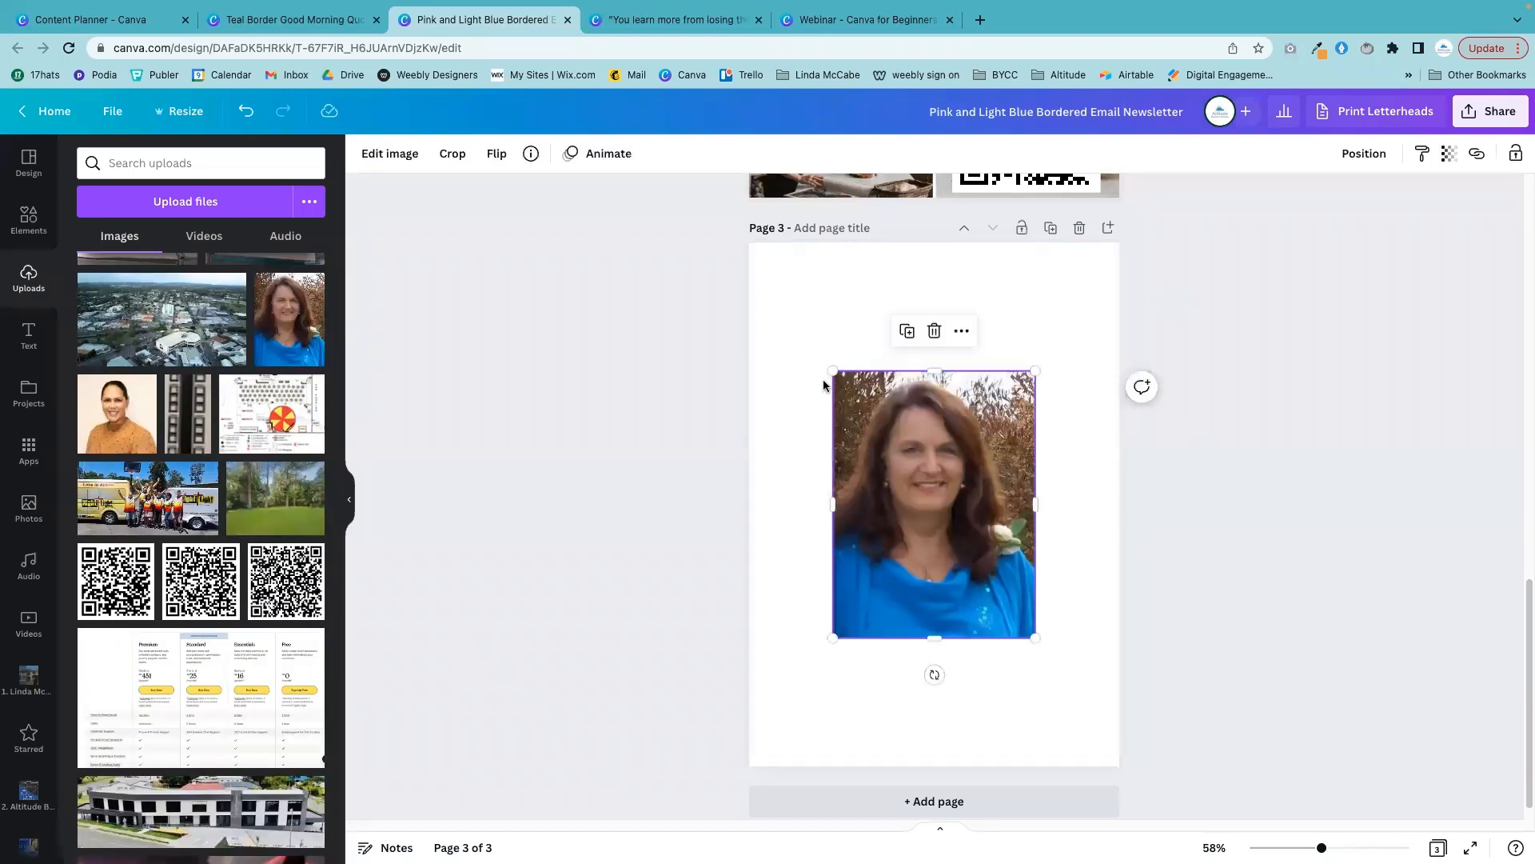
{"action": "left_click_drag", "start_coordinate": [833, 371], "coordinate": [761, 309]}
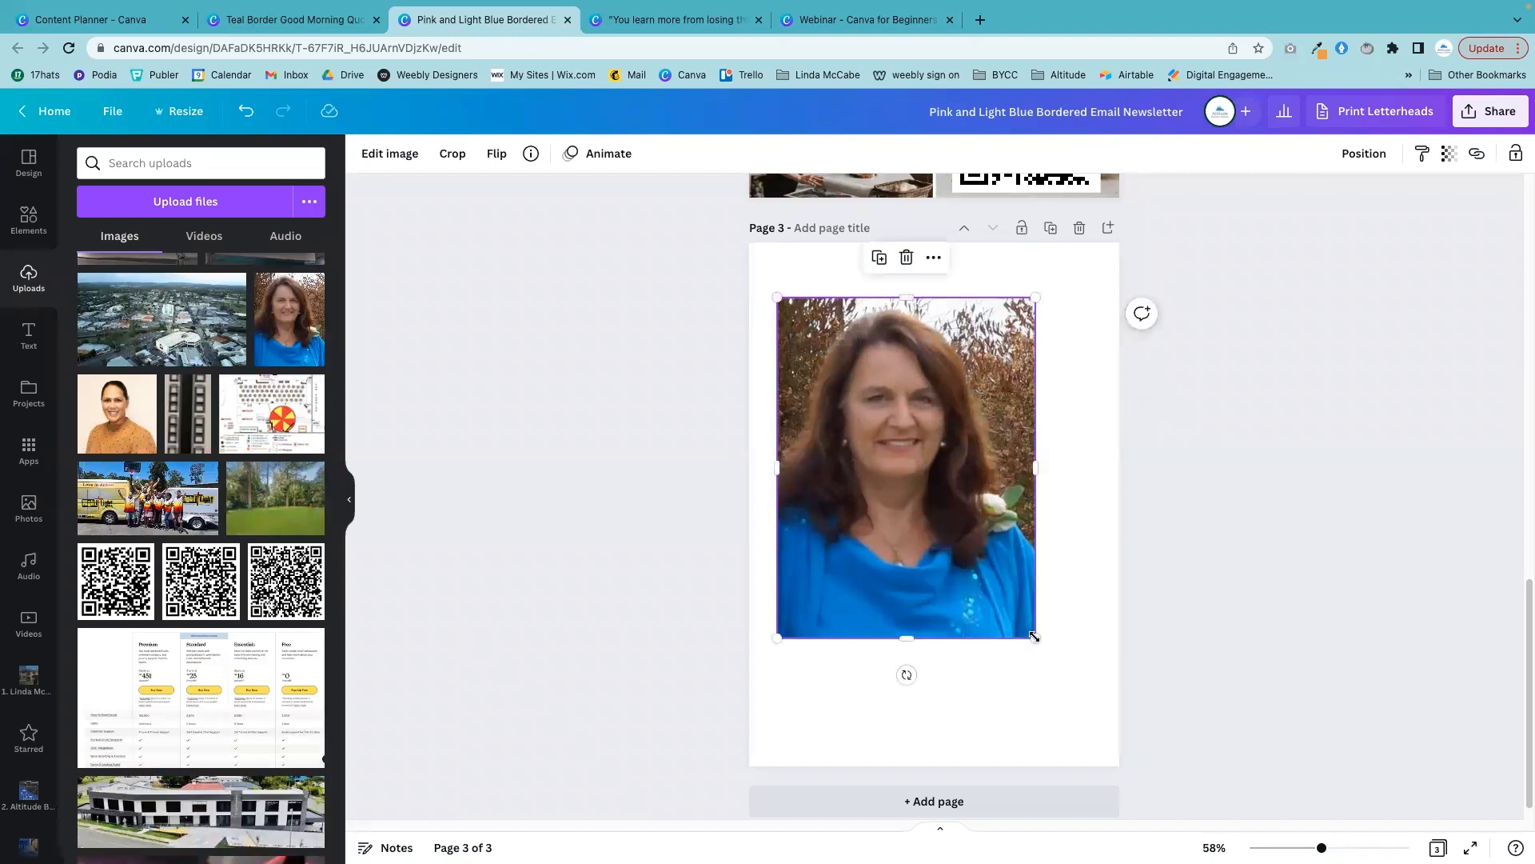
{"action": "left_click_drag", "start_coordinate": [1085, 727], "coordinate": [1102, 725]}
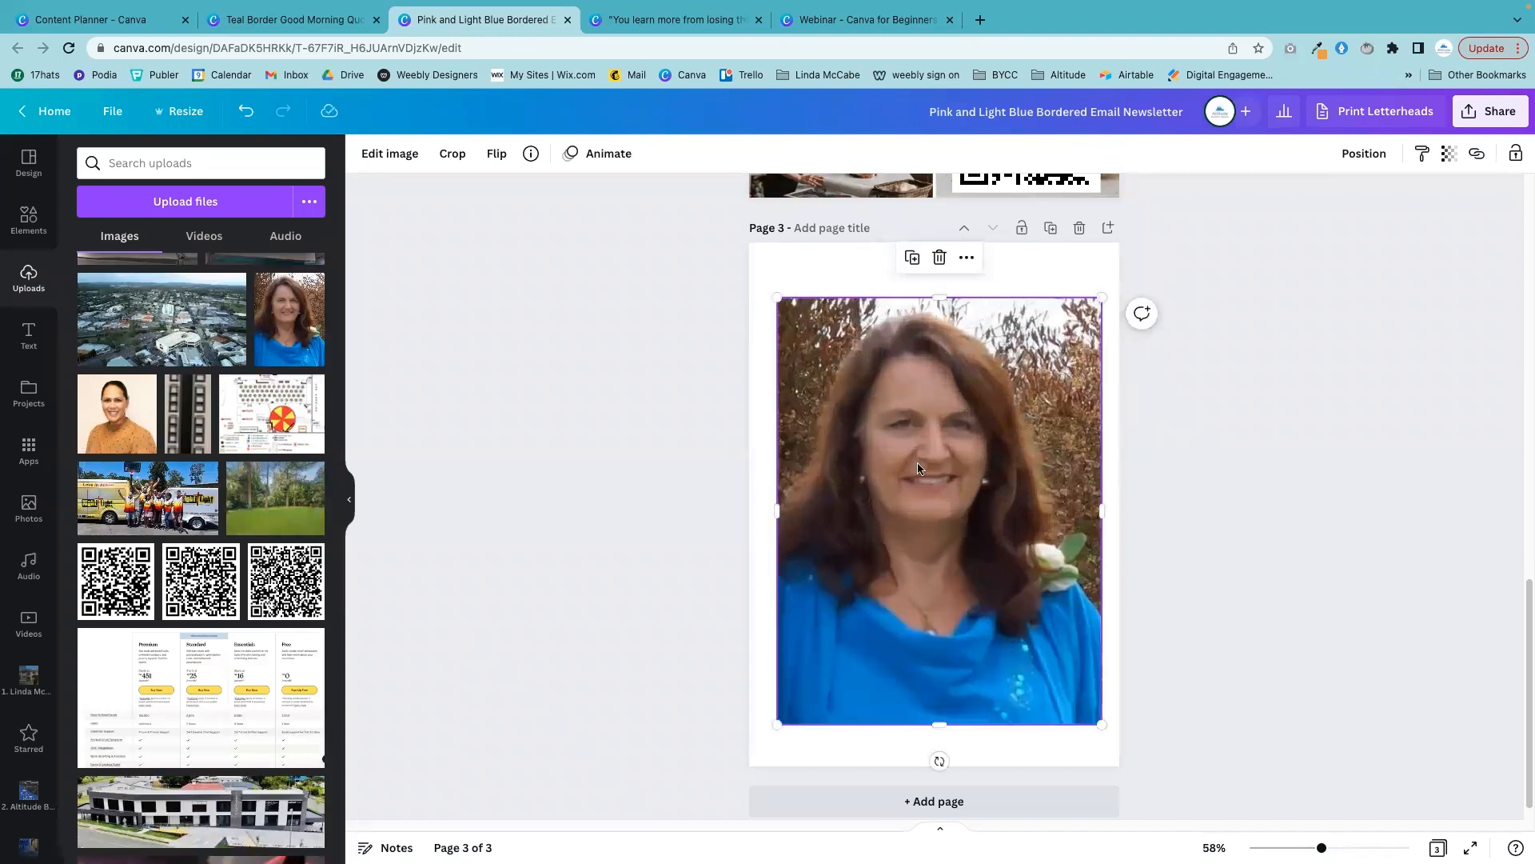
- Remove the background from the portrait on page 3 with the Background Remover
{"action": "left_click", "coordinate": [390, 154]}
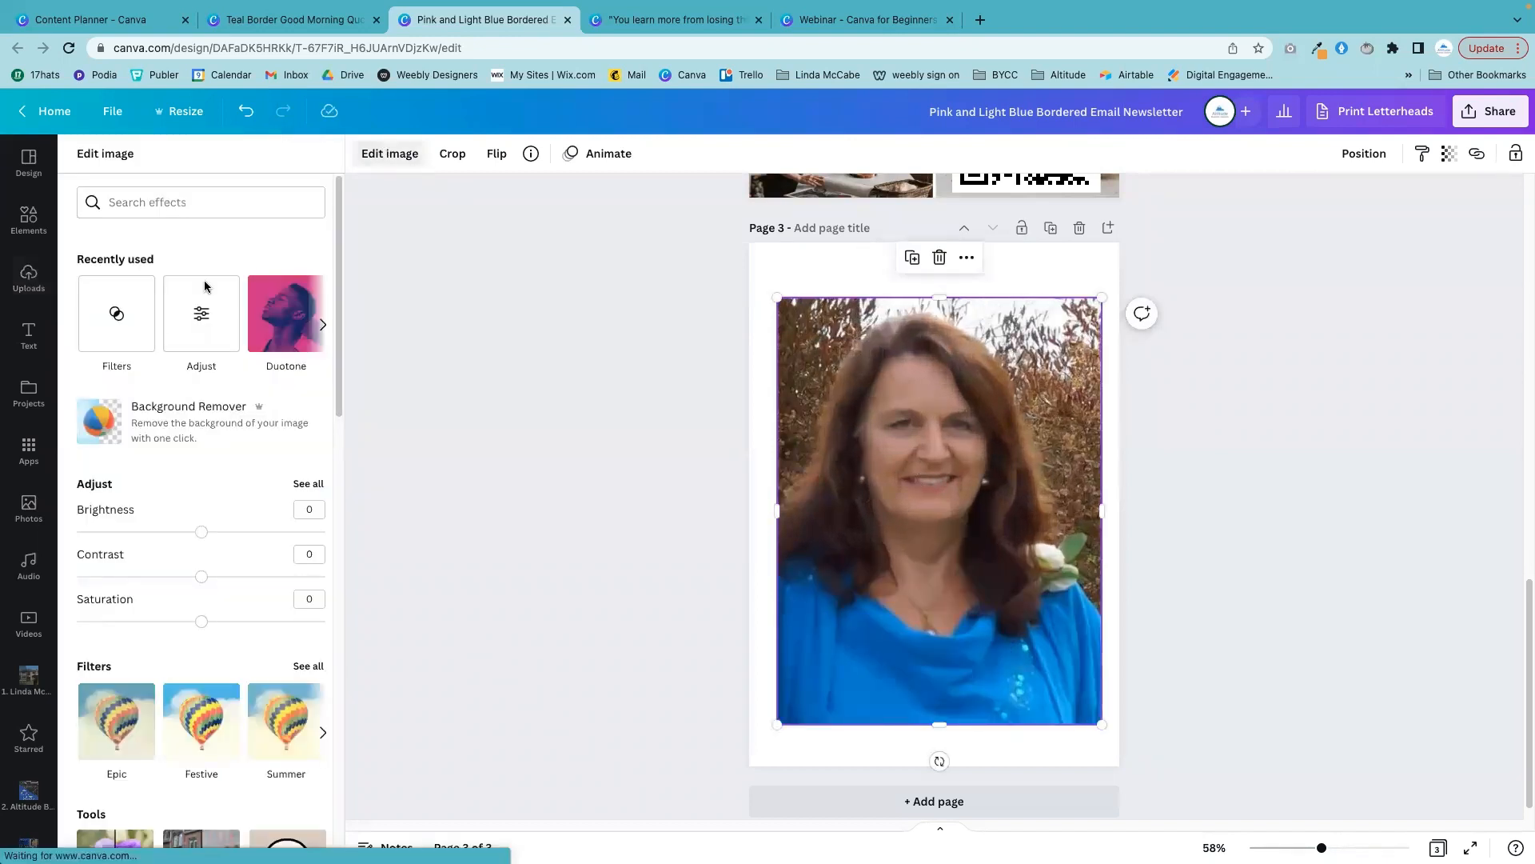
{"action": "left_click", "coordinate": [172, 418]}
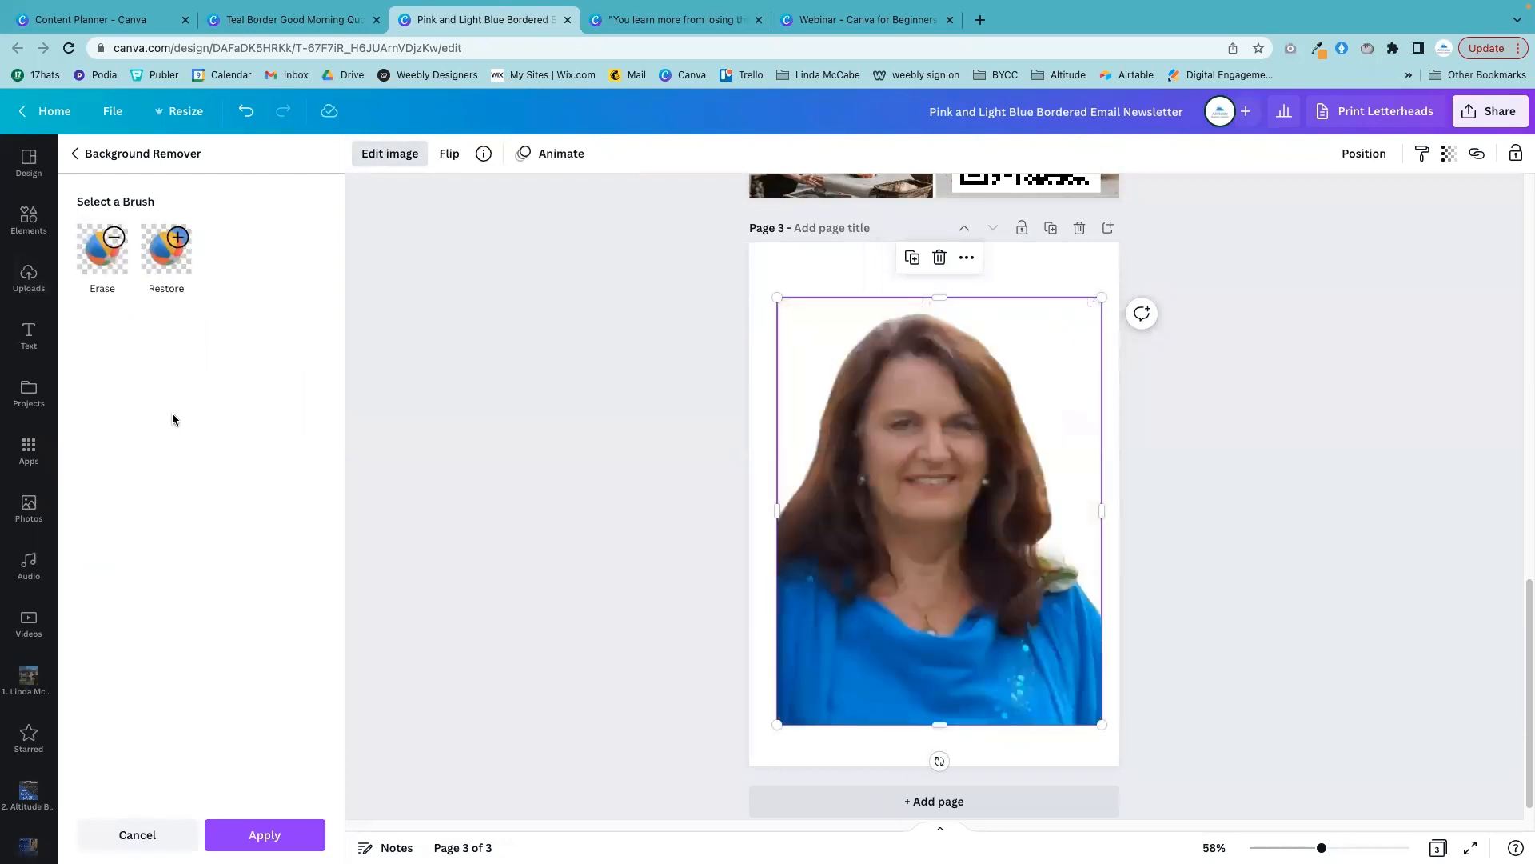
{"action": "left_click", "coordinate": [1399, 519]}
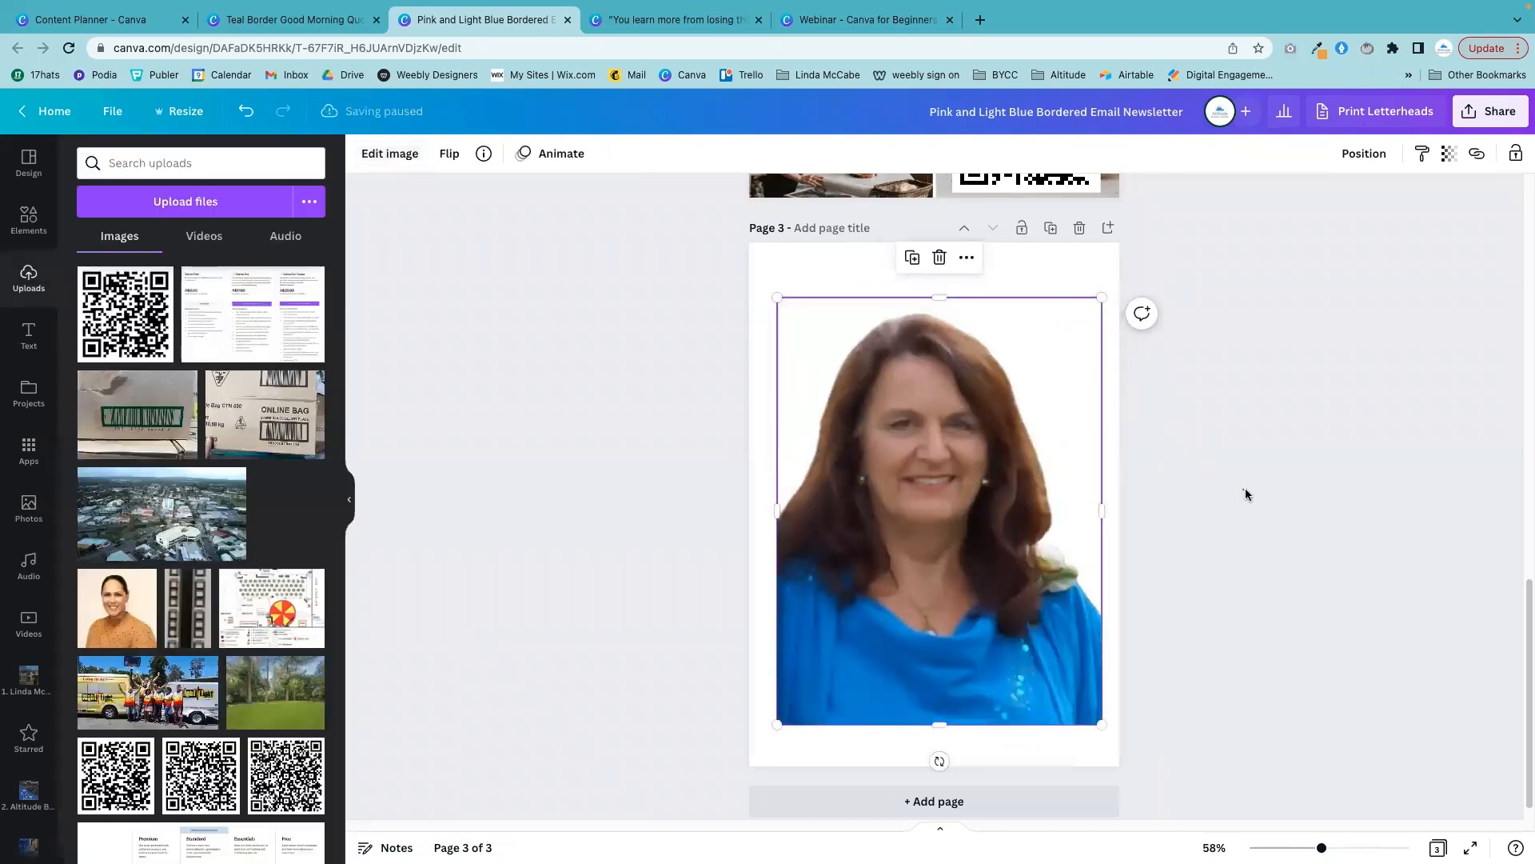
- Delete the cut-out portrait of the woman in the blue top from page 3
{"action": "left_click", "coordinate": [1245, 490]}
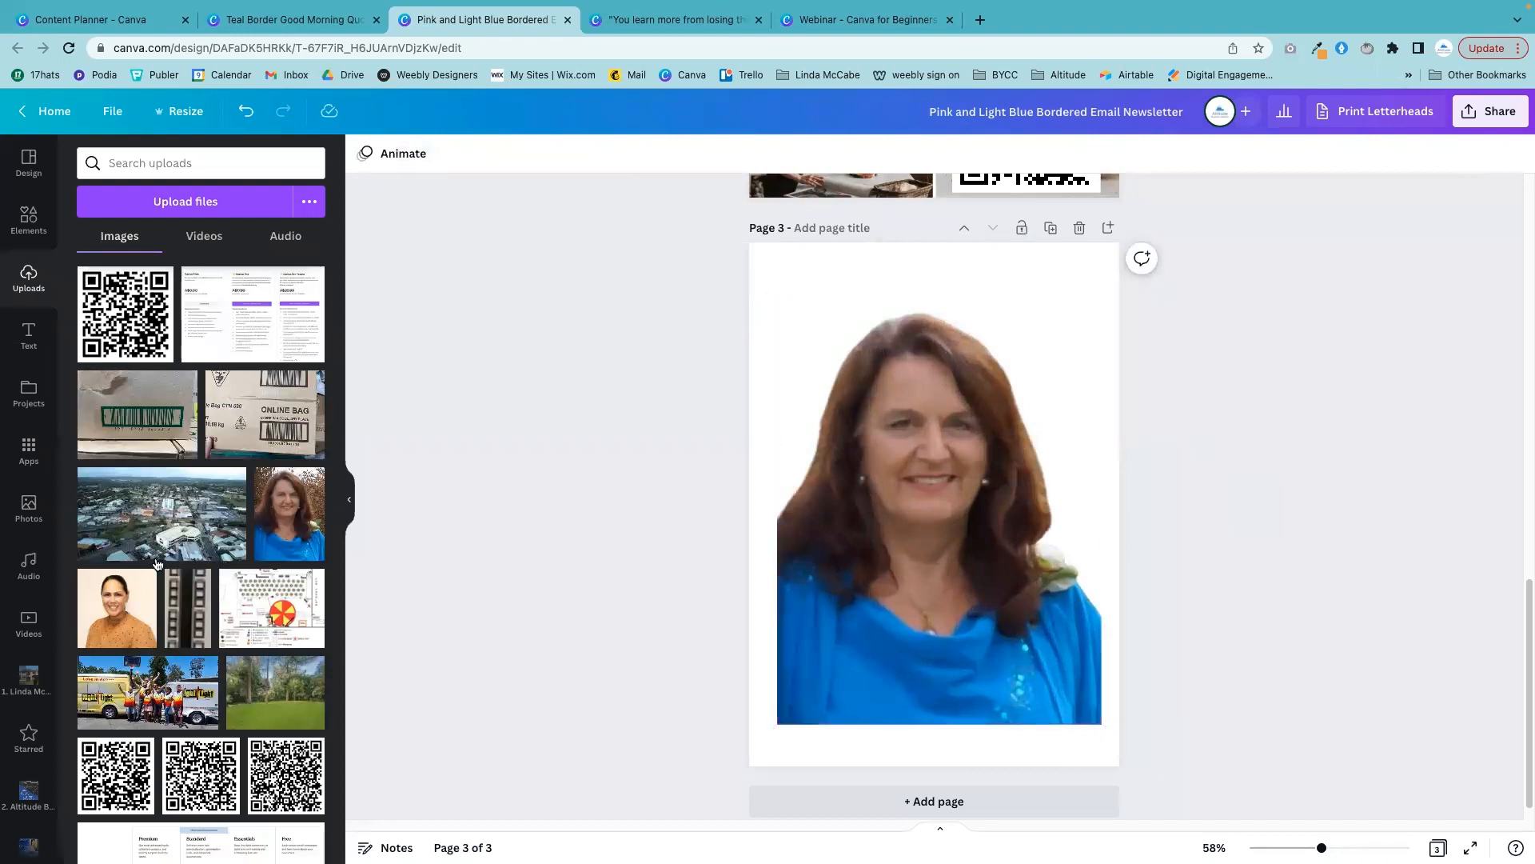
{"action": "scroll", "coordinate": [226, 713], "scroll_direction": "down", "scroll_amount": 10}
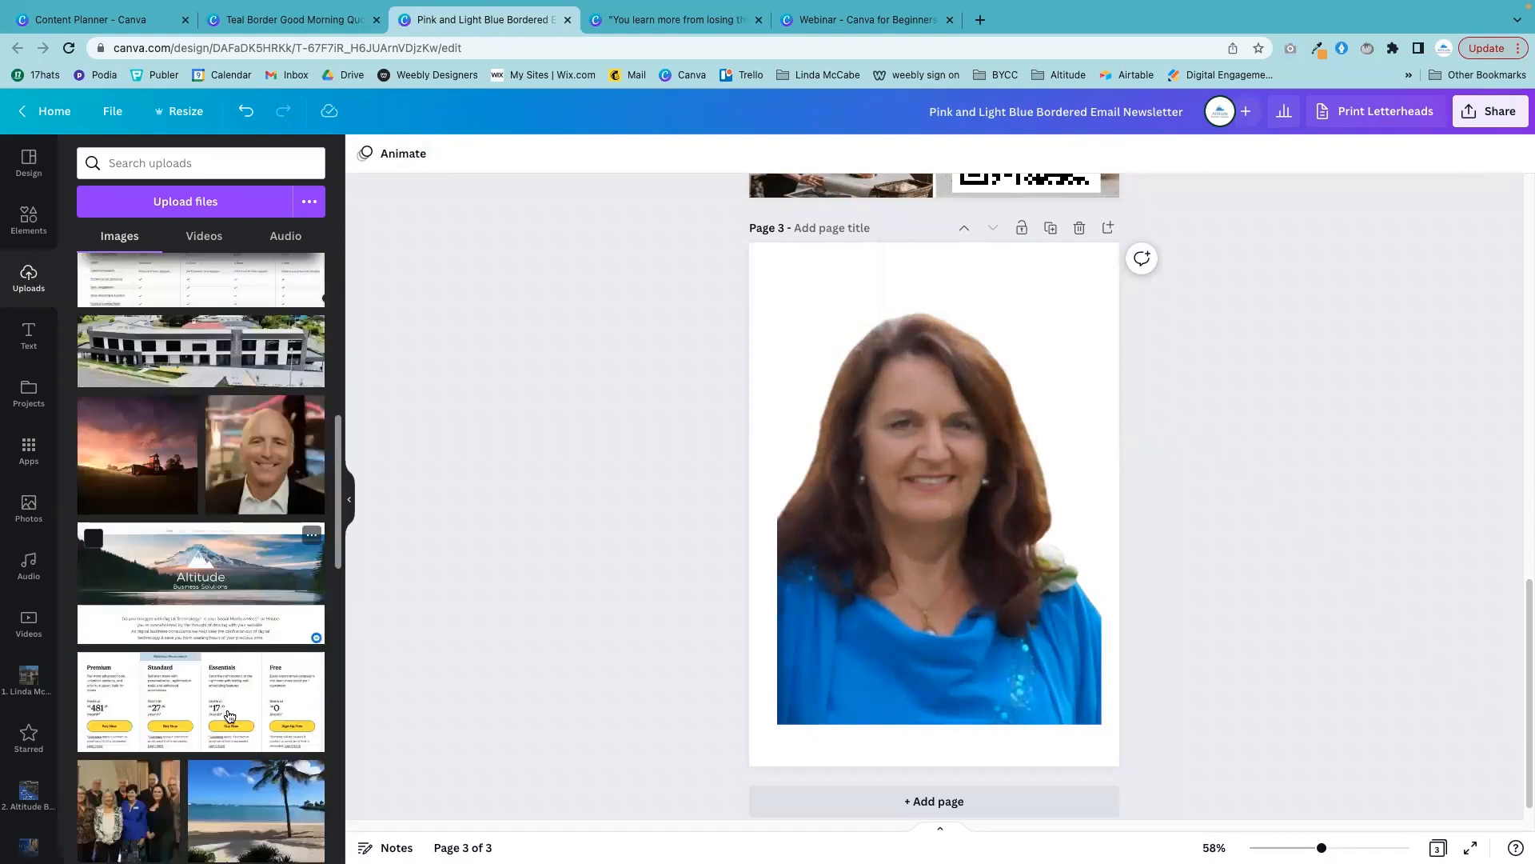
{"action": "left_click", "coordinate": [972, 589]}
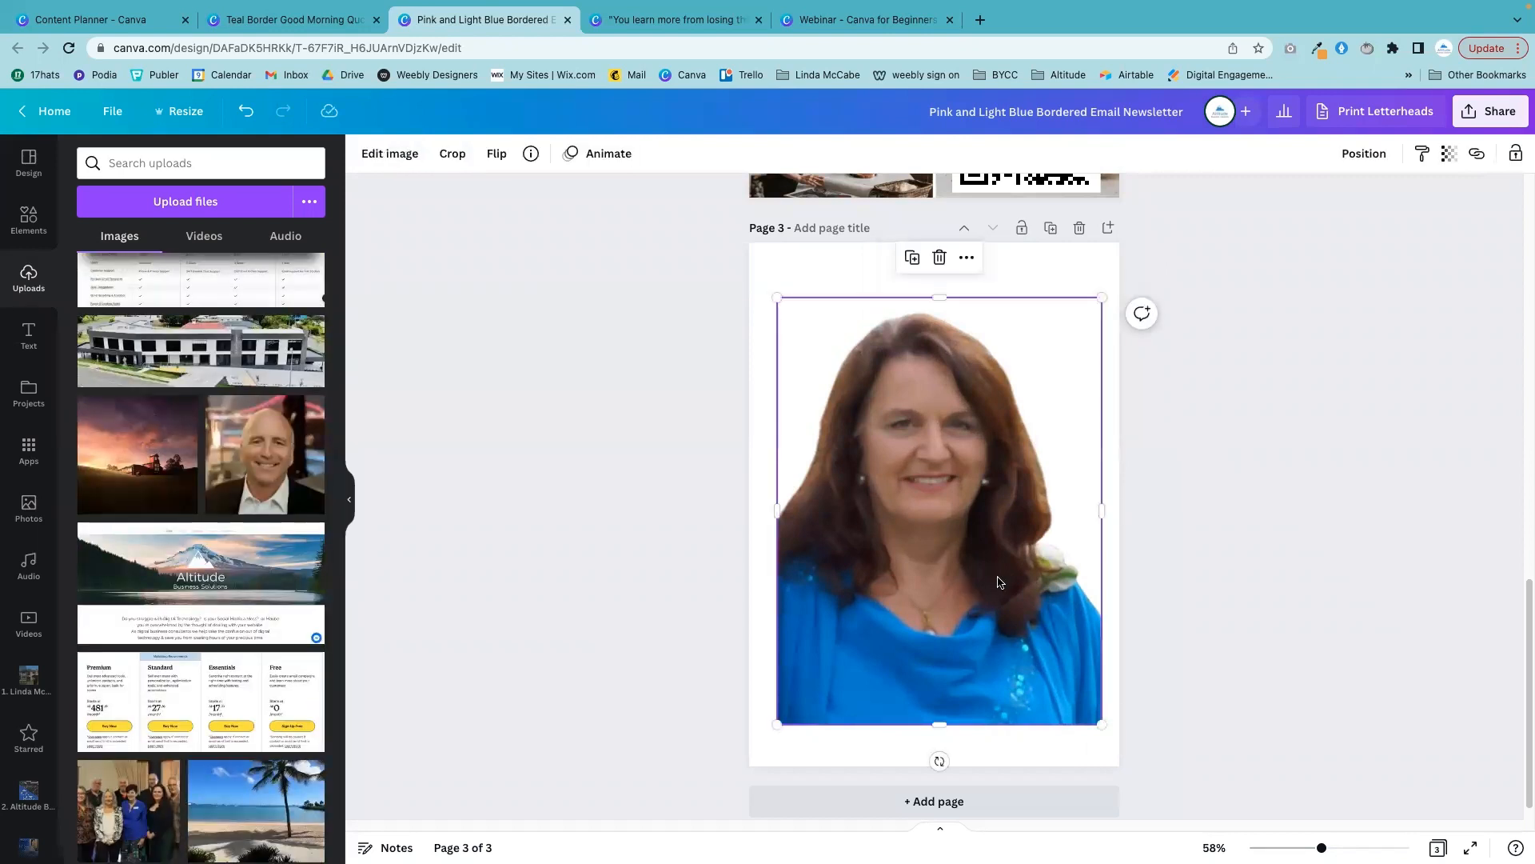
{"action": "key", "text": "Delete"}
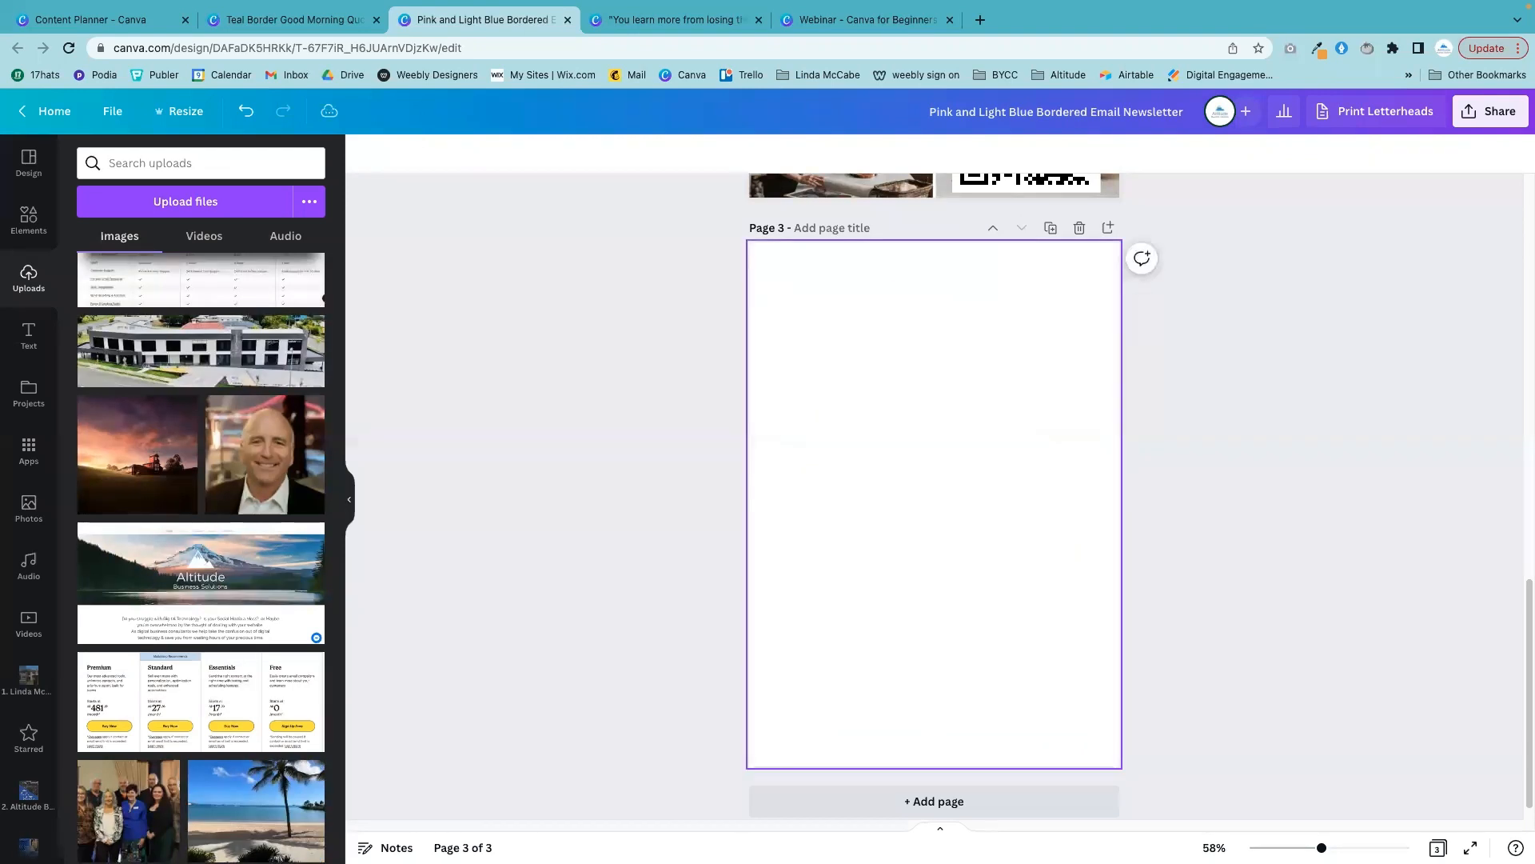
- Browse the apps available in the editor, including the Popular, Create something new, Discover content from and Import your media groups
{"action": "left_click", "coordinate": [30, 447]}
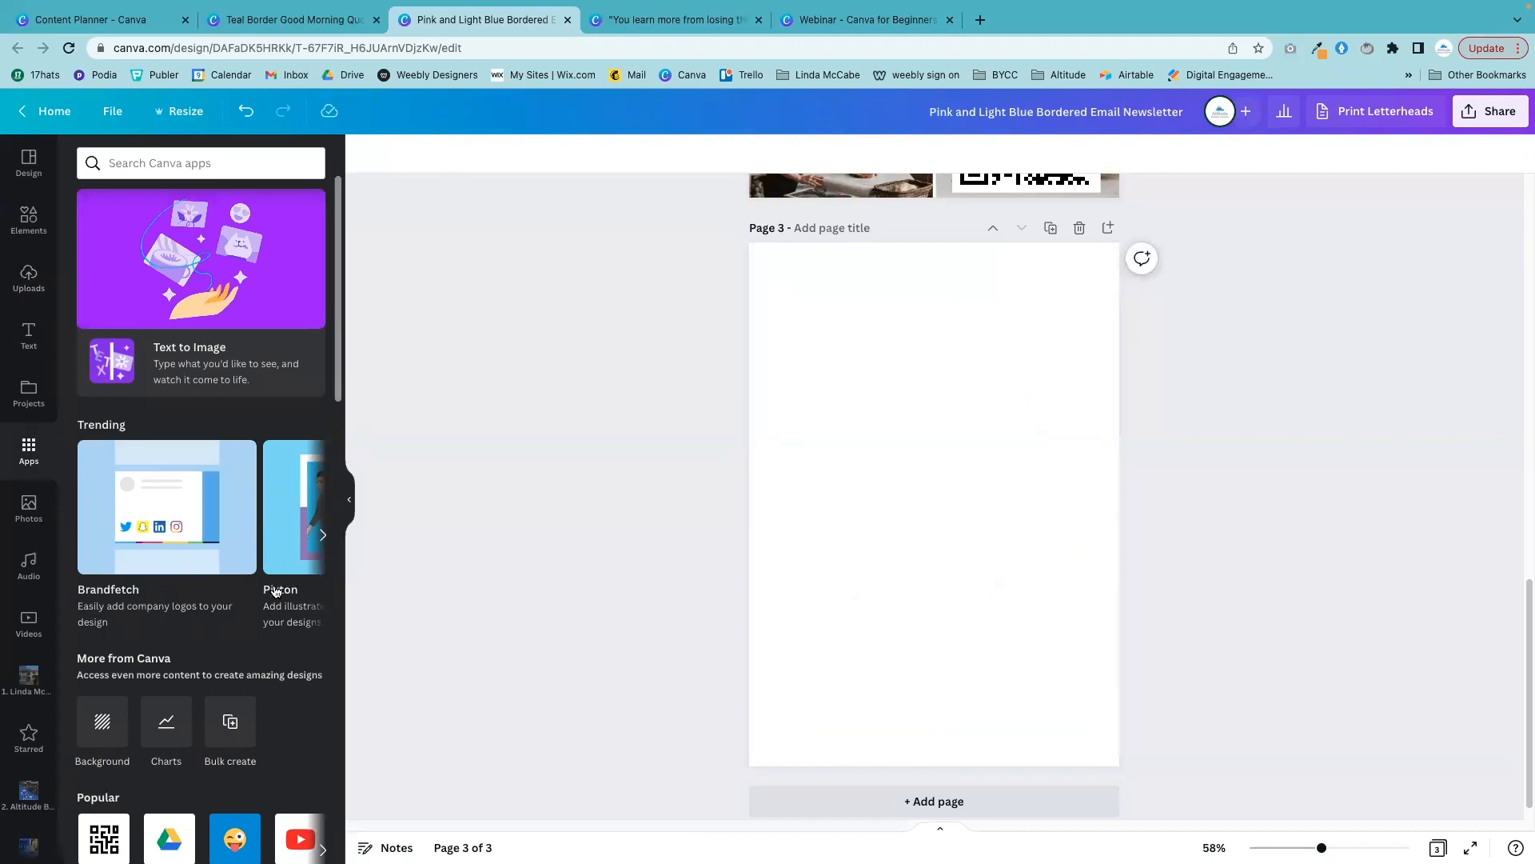
{"action": "scroll", "coordinate": [276, 592], "scroll_direction": "down", "scroll_amount": 7}
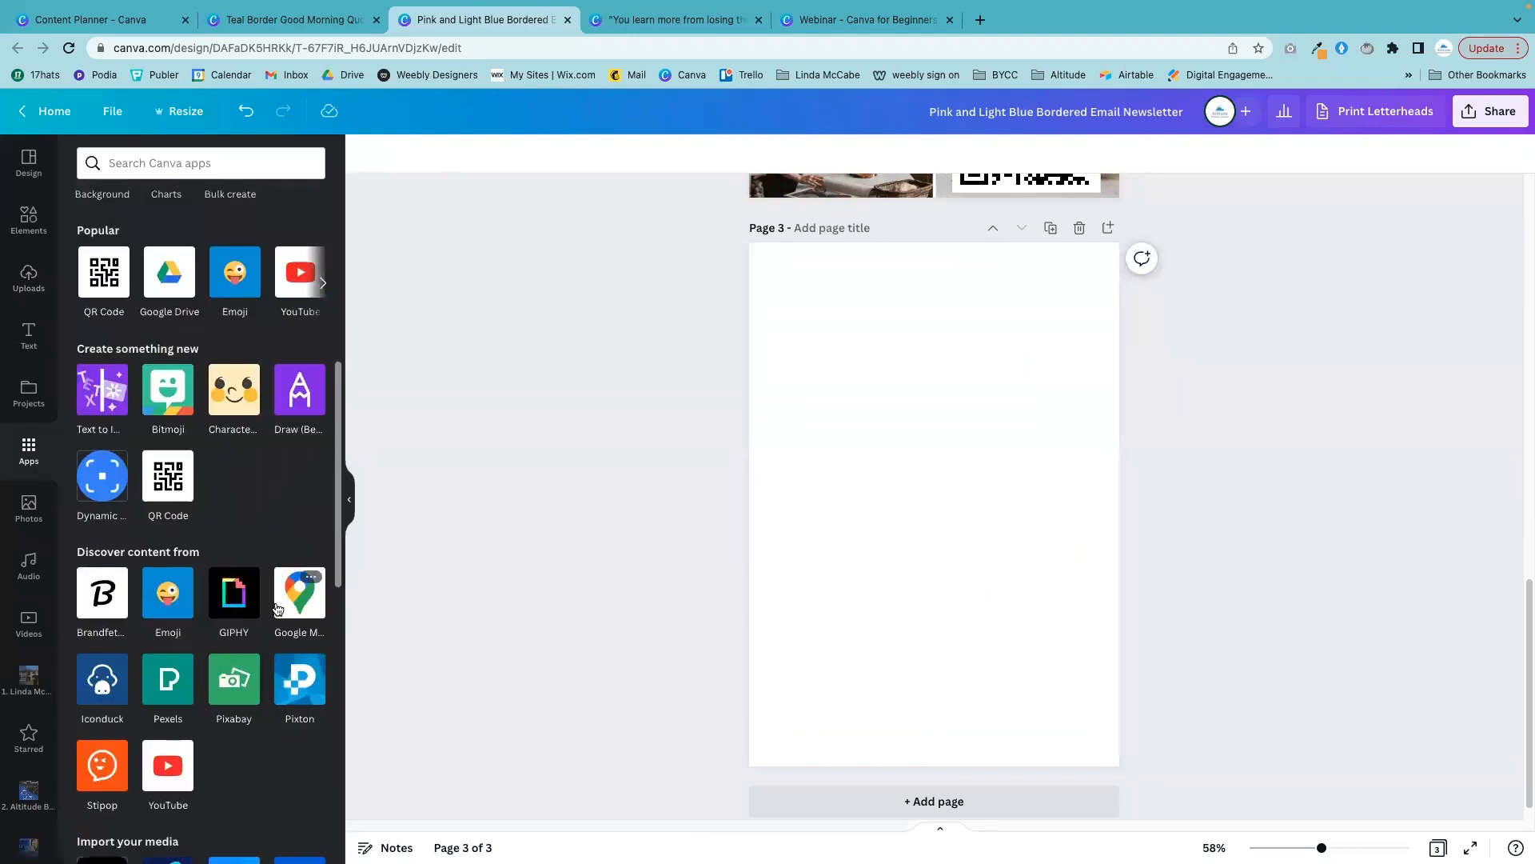
{"action": "scroll", "coordinate": [276, 603], "scroll_direction": "up", "scroll_amount": 1}
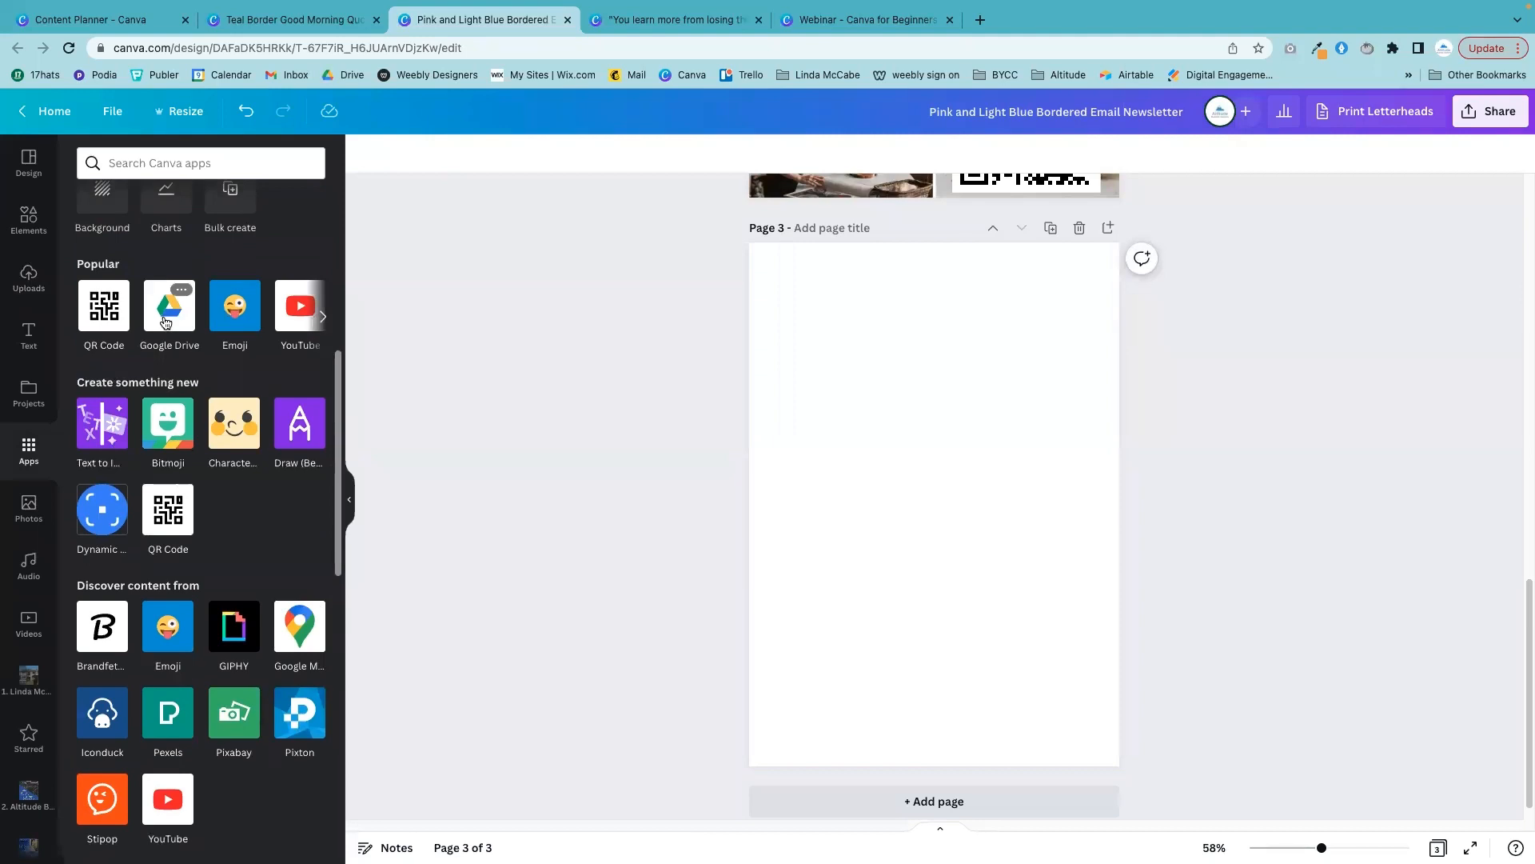
{"action": "left_click", "coordinate": [322, 317]}
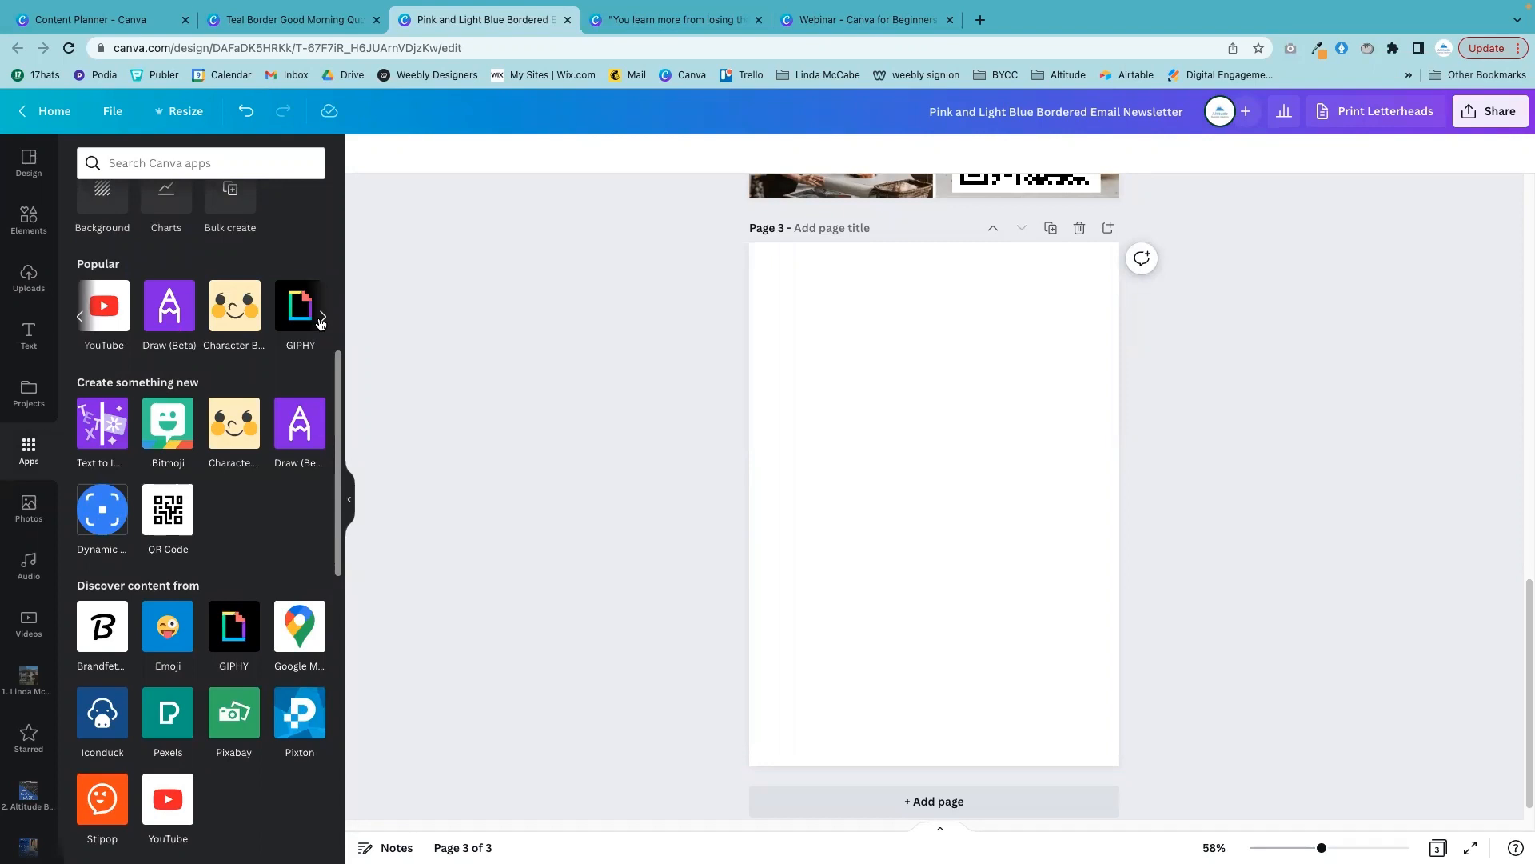
{"action": "left_click", "coordinate": [320, 320]}
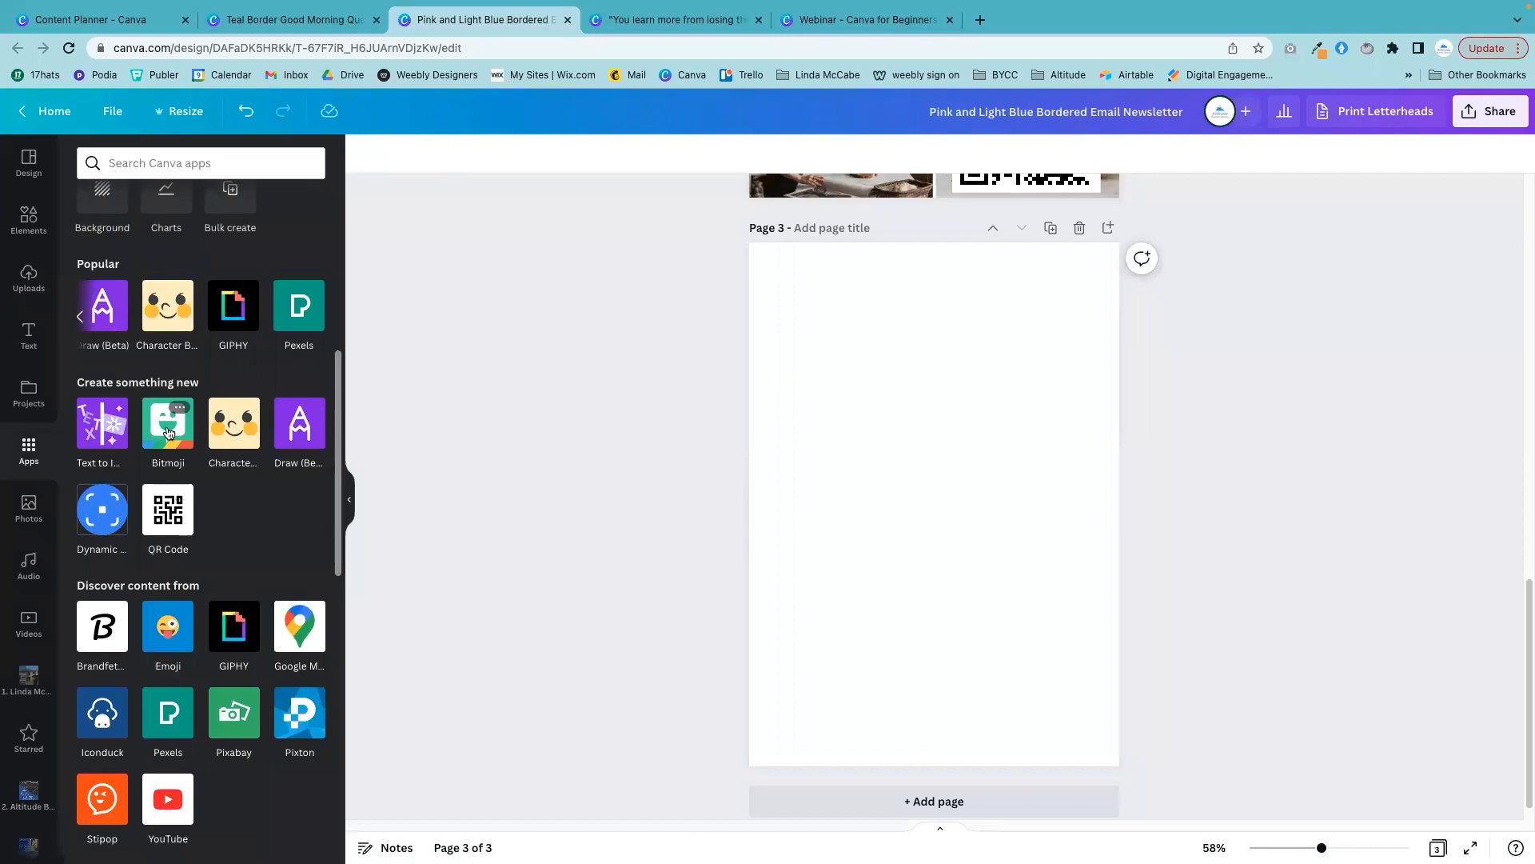
{"action": "scroll", "coordinate": [241, 535], "scroll_direction": "down", "scroll_amount": 1}
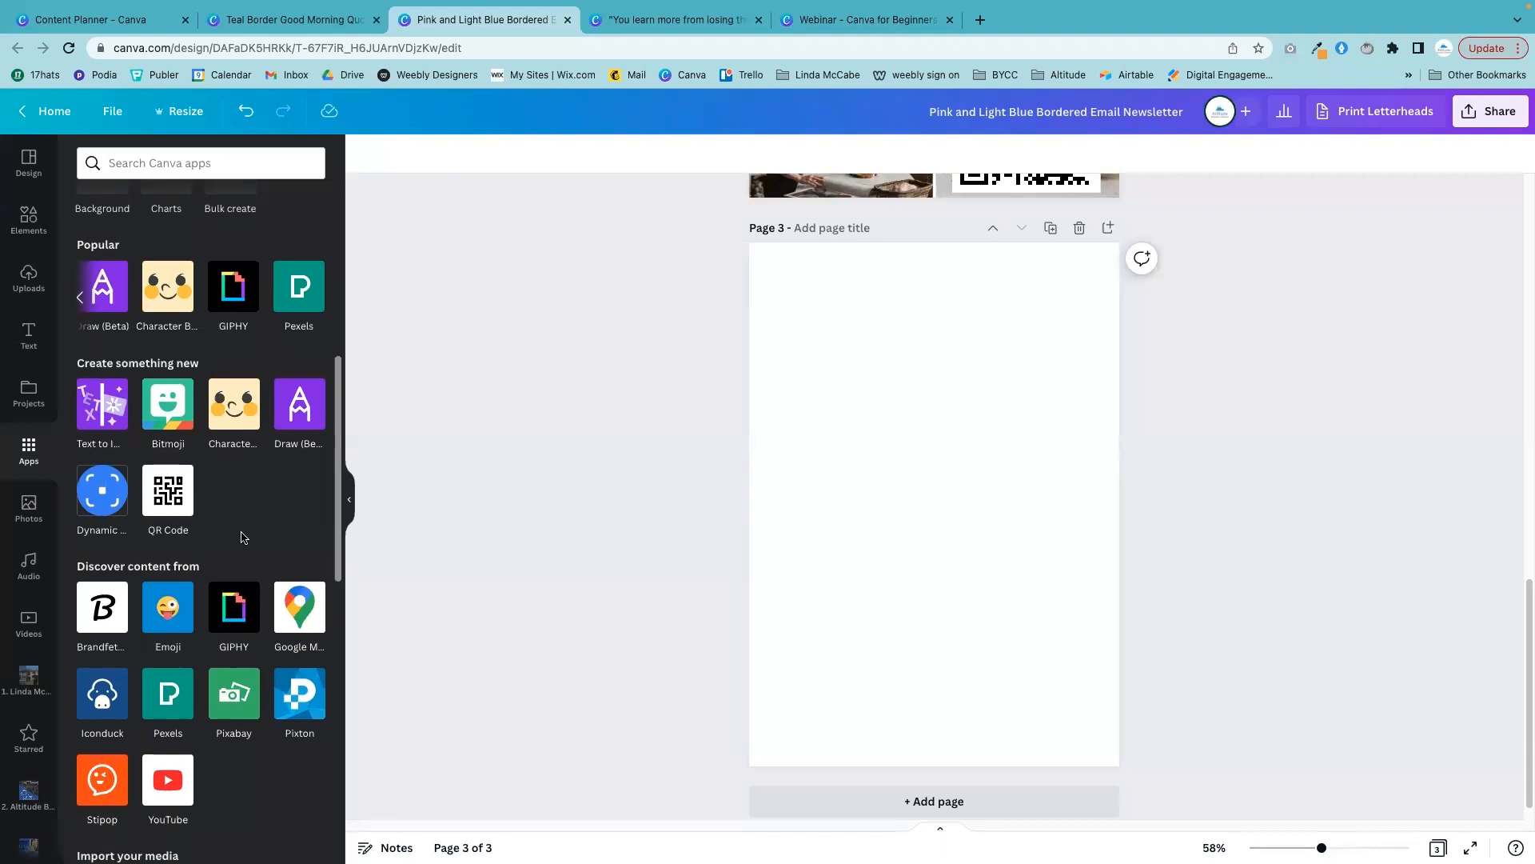
{"action": "scroll", "coordinate": [248, 576], "scroll_direction": "down", "scroll_amount": 4}
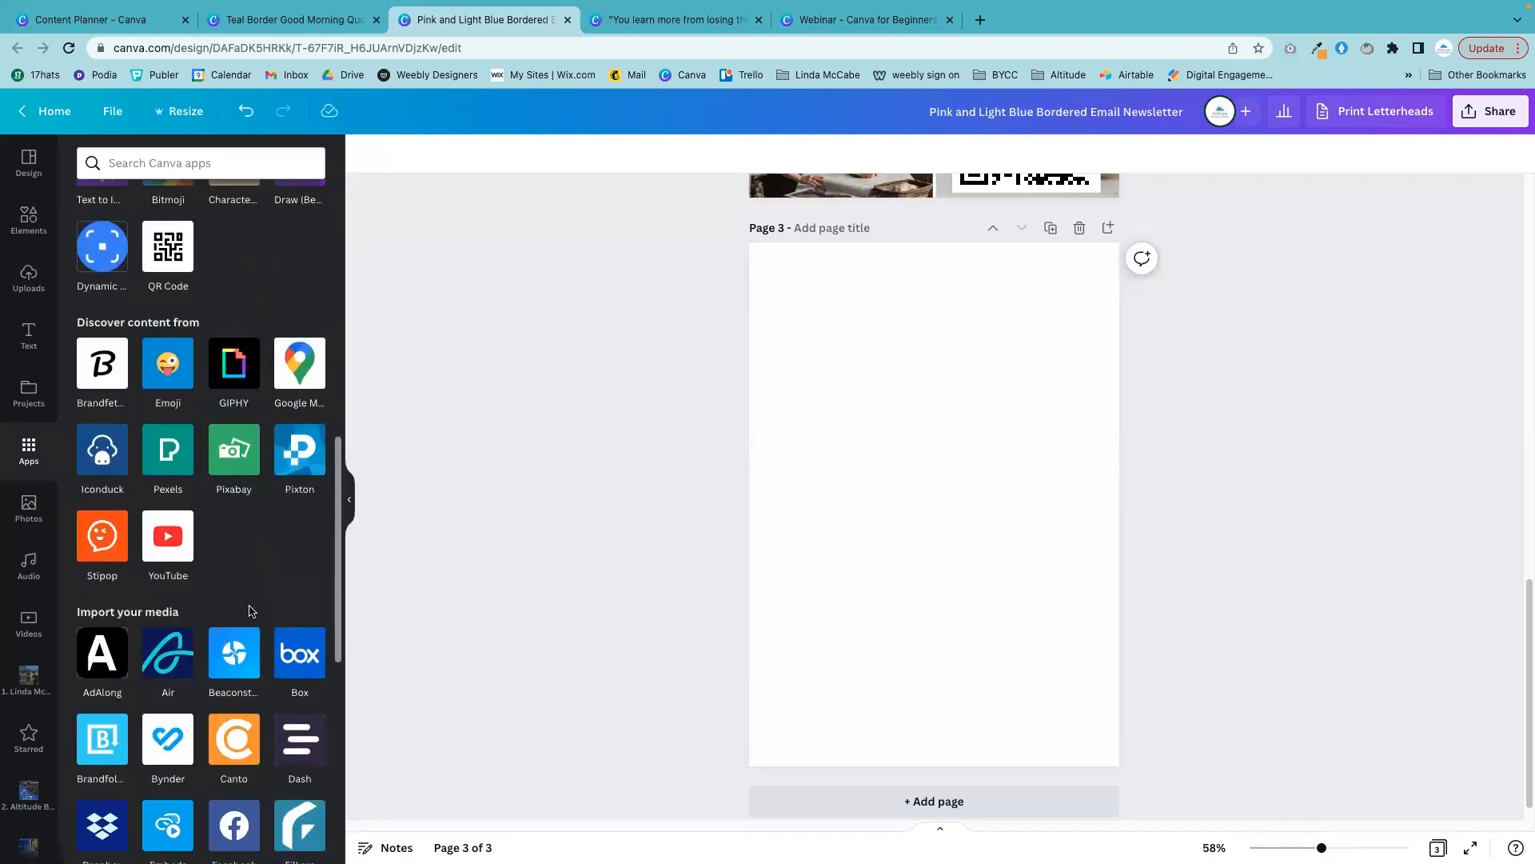
{"action": "scroll", "coordinate": [250, 616], "scroll_direction": "down", "scroll_amount": 6}
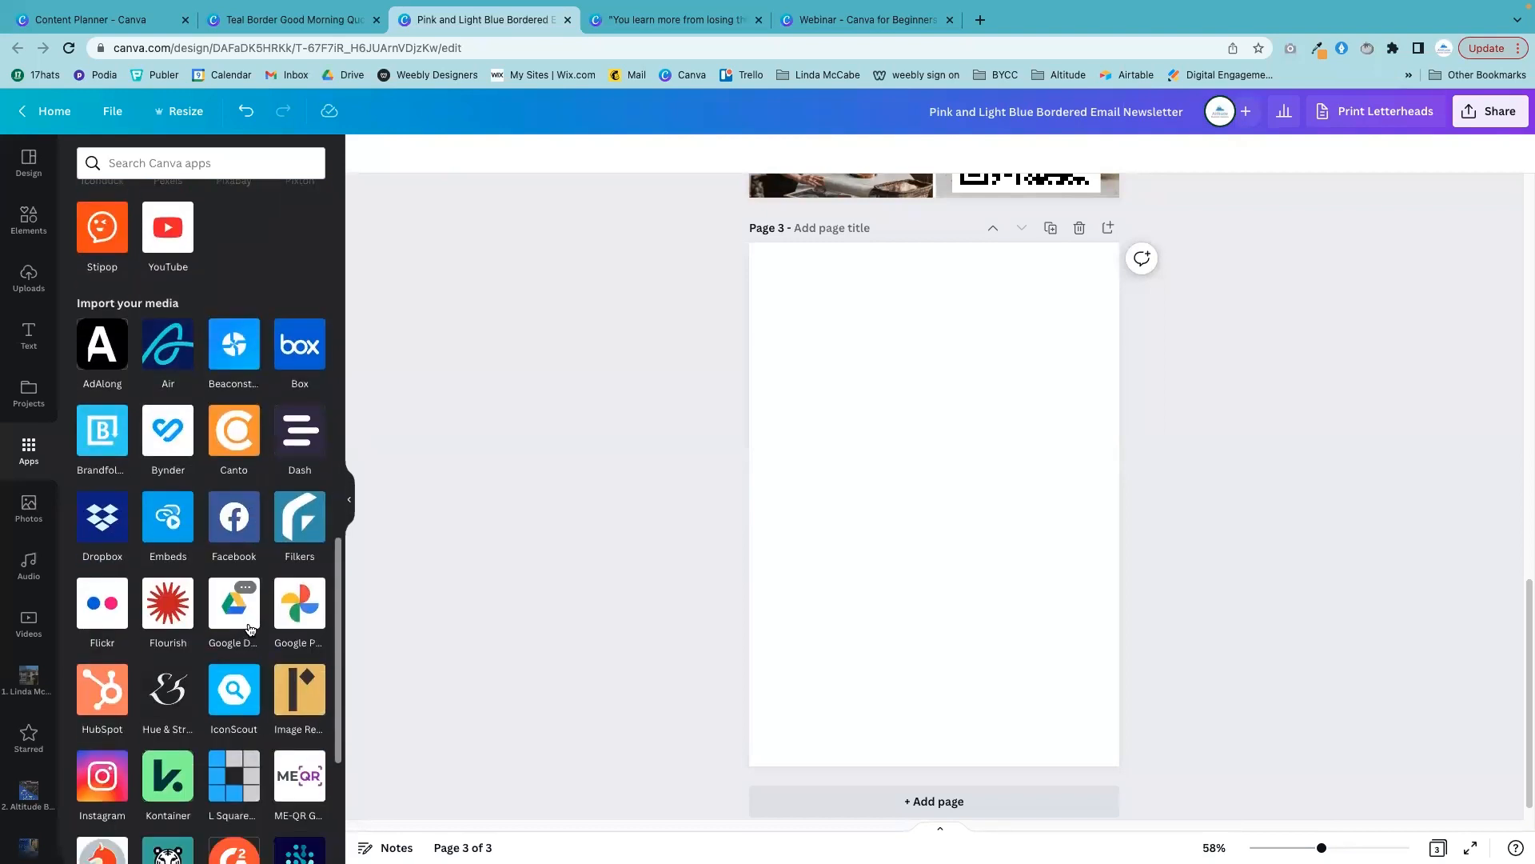
{"action": "scroll", "coordinate": [251, 627], "scroll_direction": "down", "scroll_amount": 3}
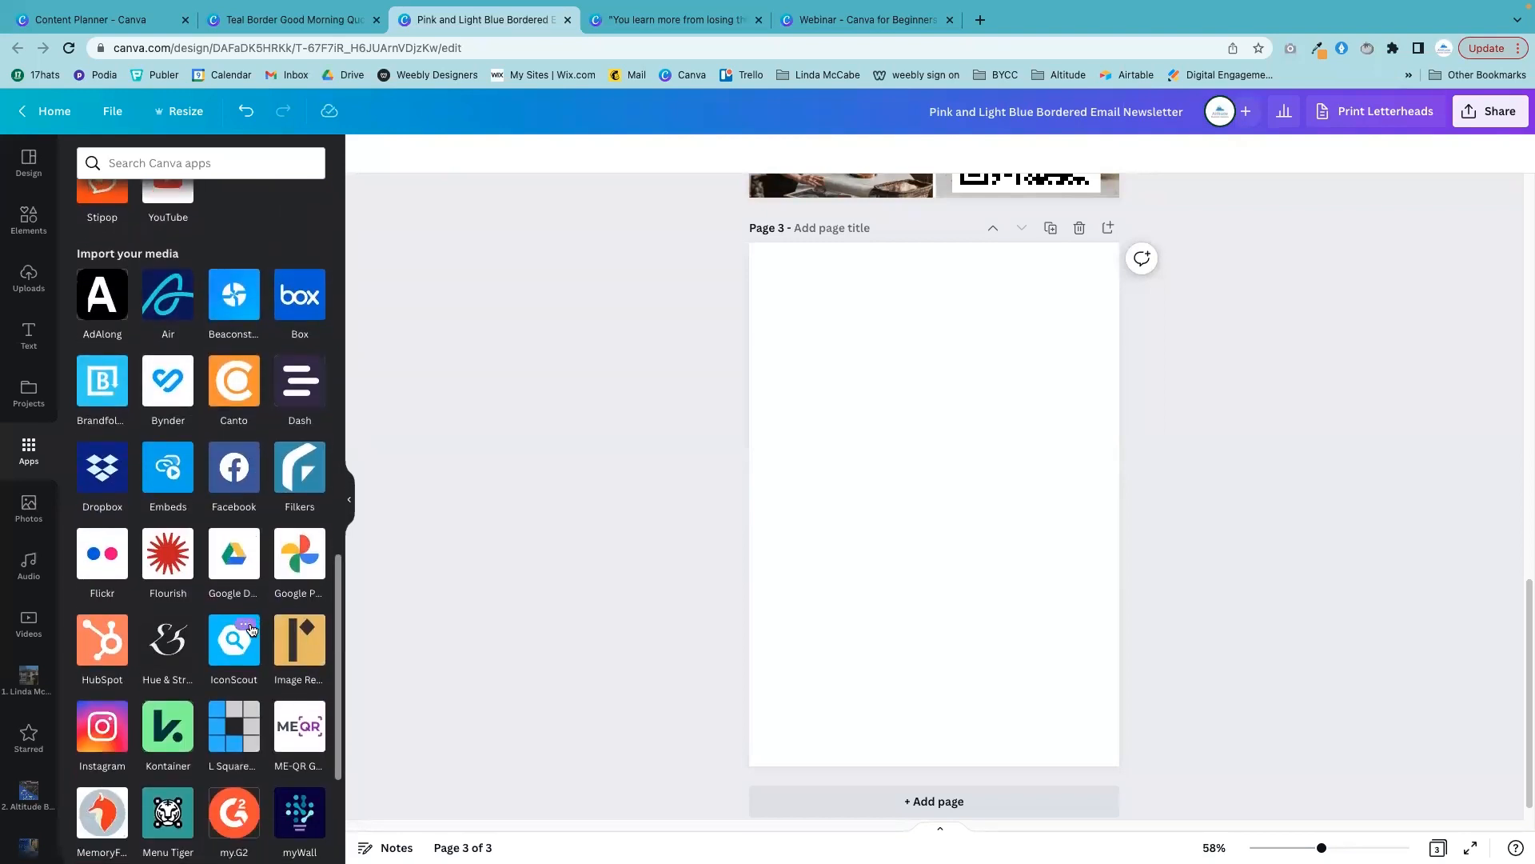
{"action": "scroll", "coordinate": [250, 631], "scroll_direction": "down", "scroll_amount": 3}
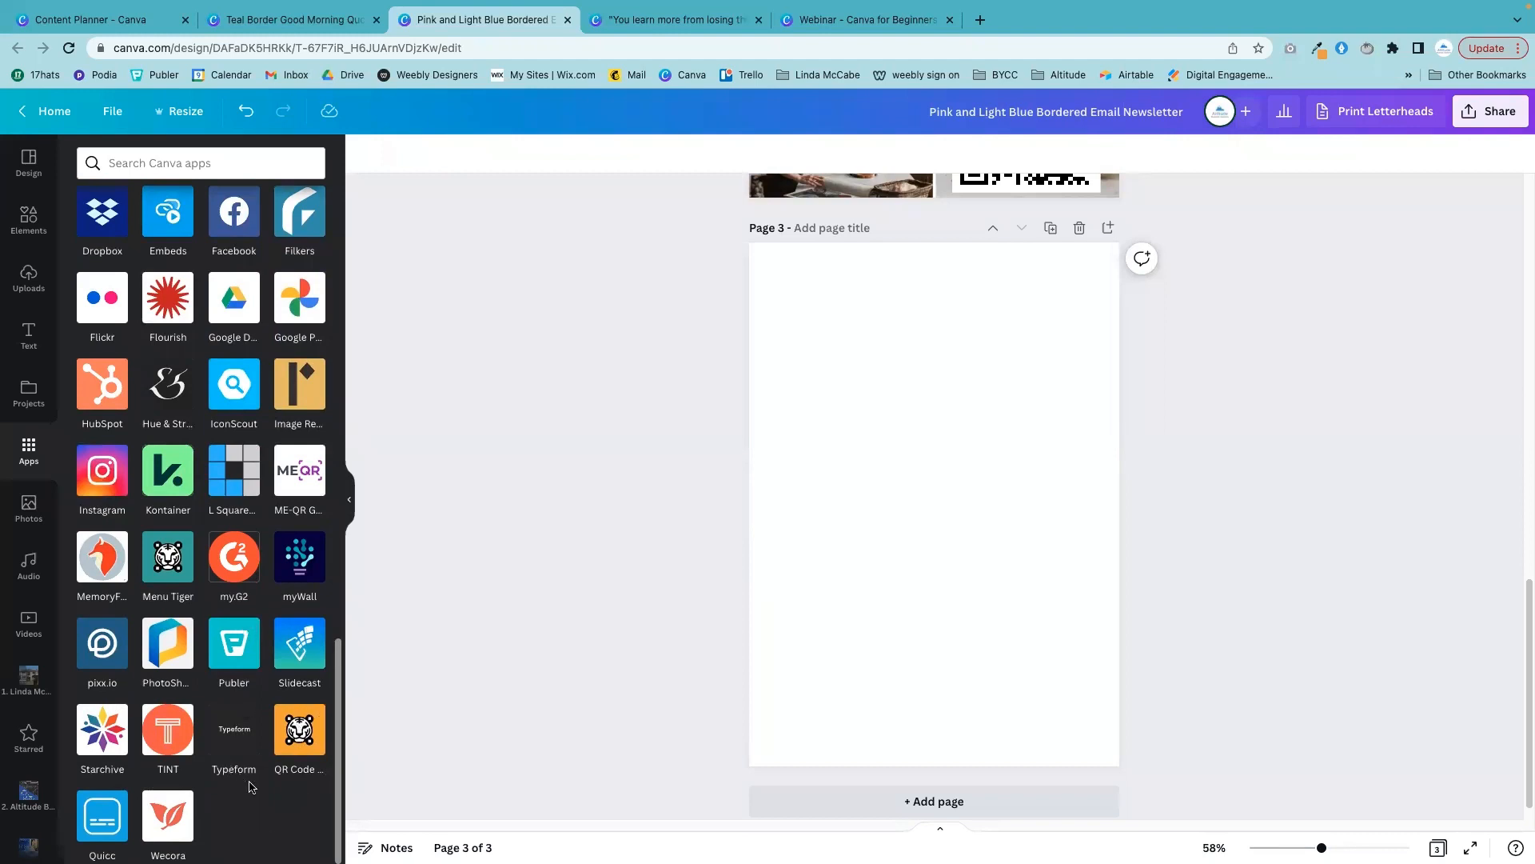
{"action": "scroll", "coordinate": [250, 786], "scroll_direction": "up", "scroll_amount": 10}
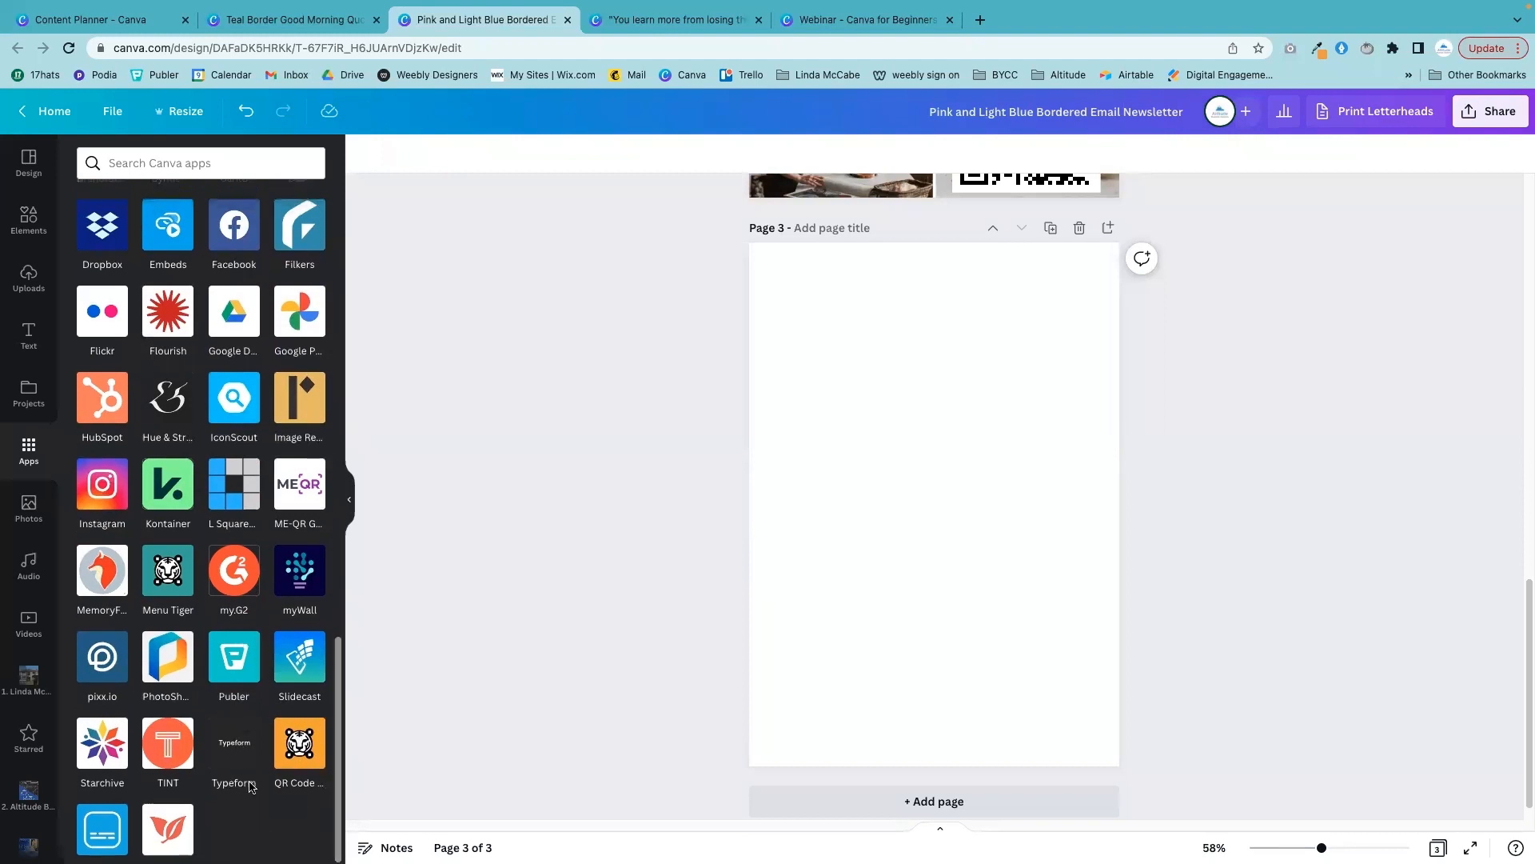
{"action": "scroll", "coordinate": [250, 786], "scroll_direction": "down", "scroll_amount": 10}
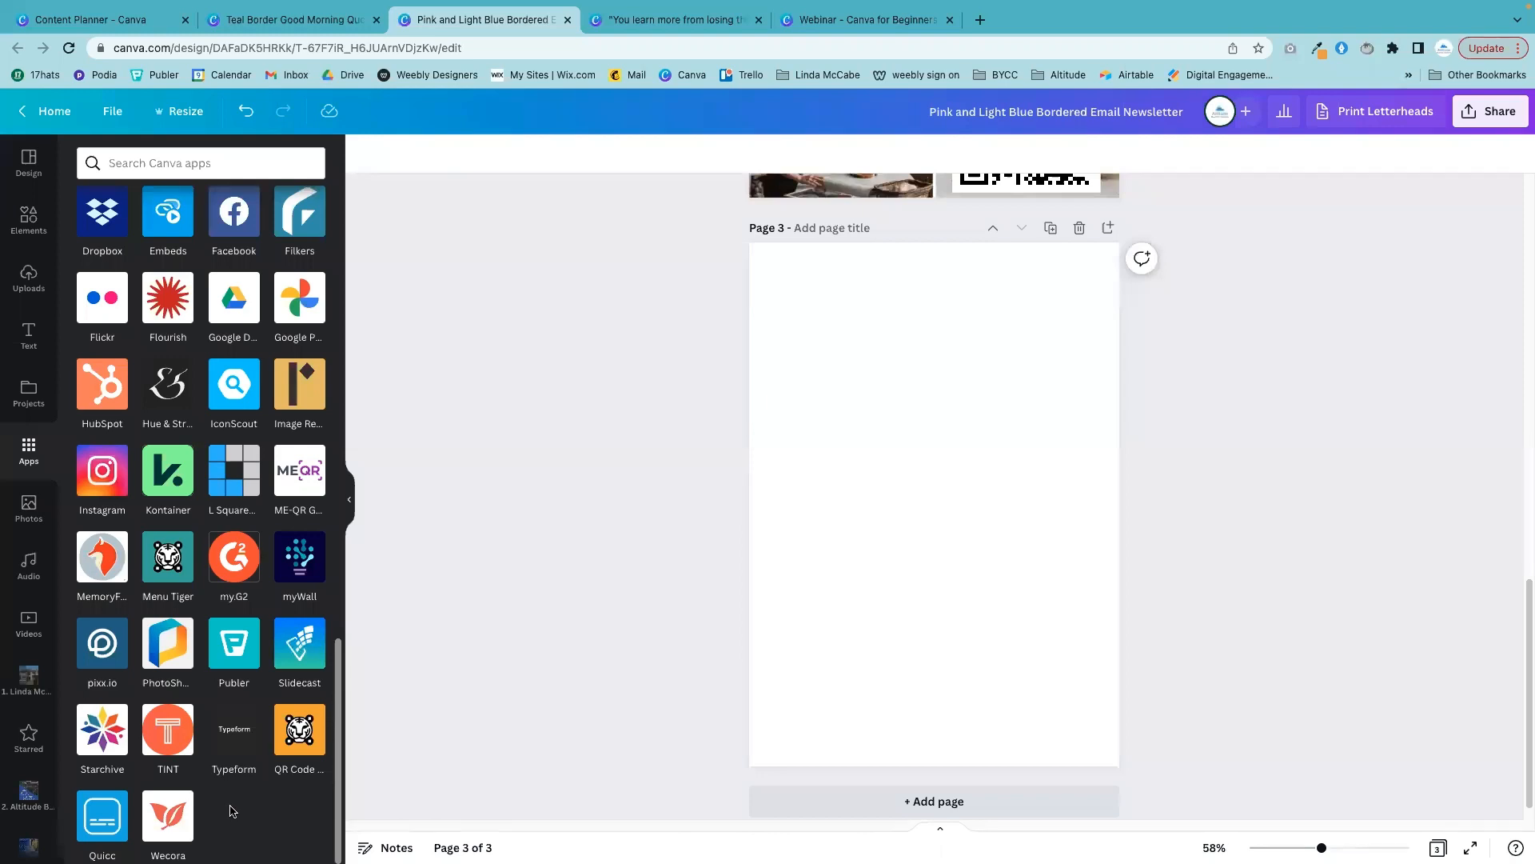
{"action": "scroll", "coordinate": [230, 811], "scroll_direction": "up", "scroll_amount": 10}
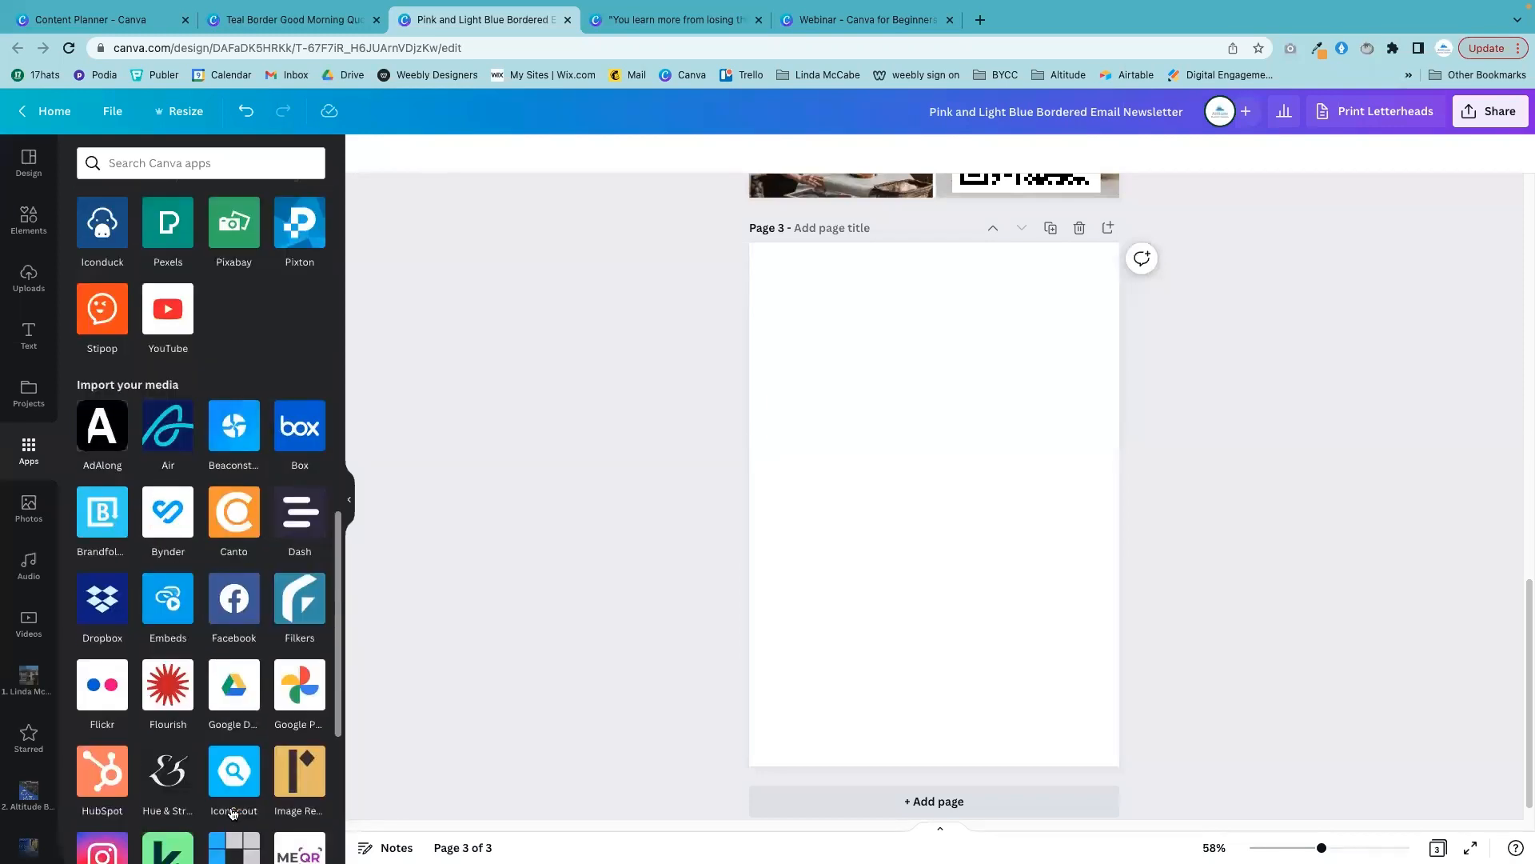
{"action": "scroll", "coordinate": [231, 811], "scroll_direction": "up", "scroll_amount": 5}
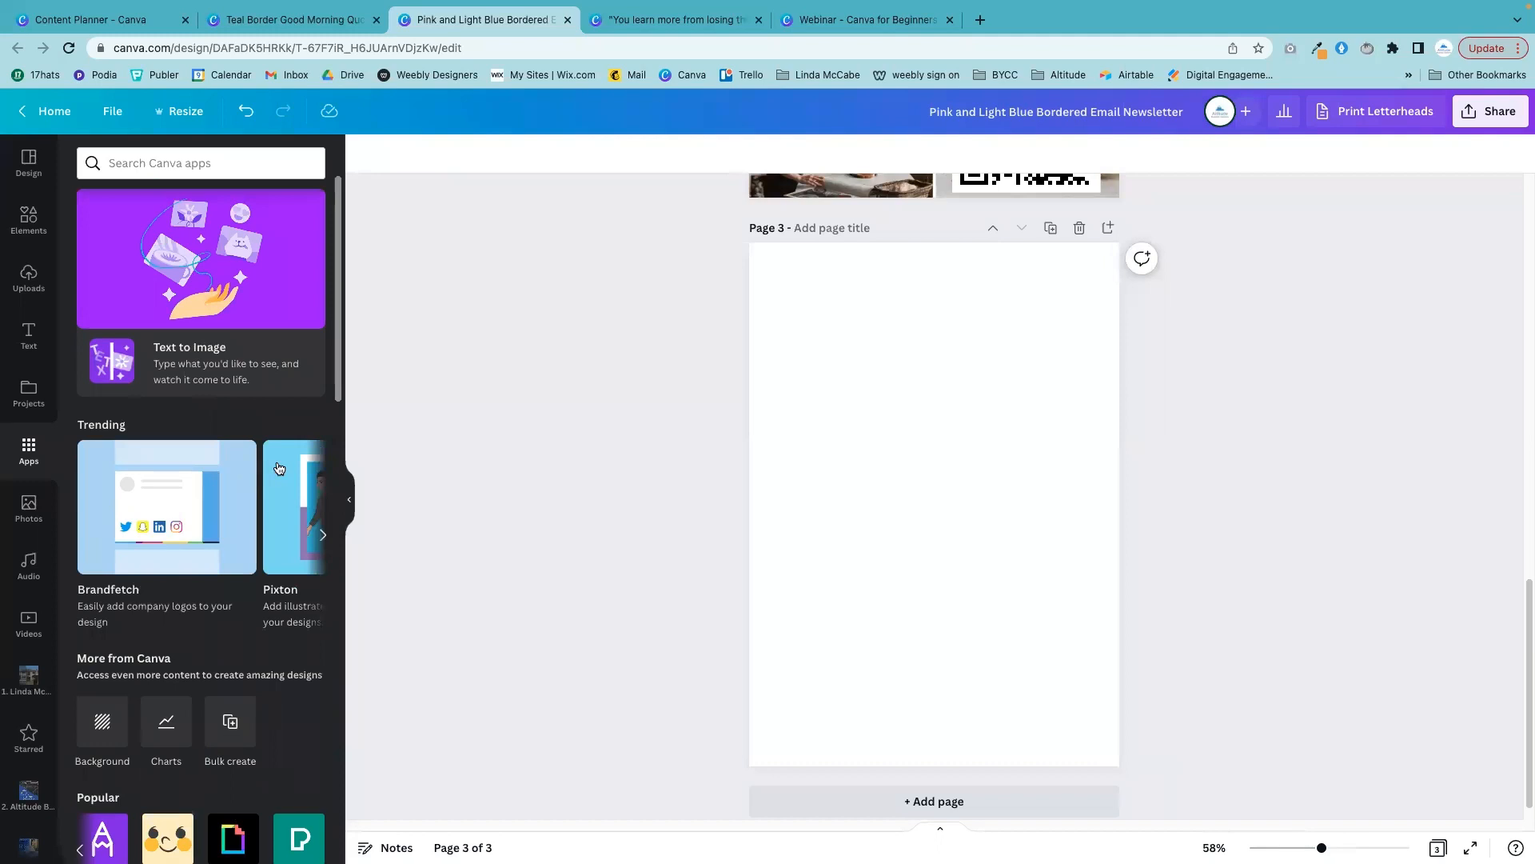
- Open the Altitude Business Solutions Brand Kit from the Canva home site and examine its brand fonts, both text styles and uploaded fonts
{"action": "left_click", "coordinate": [128, 20]}
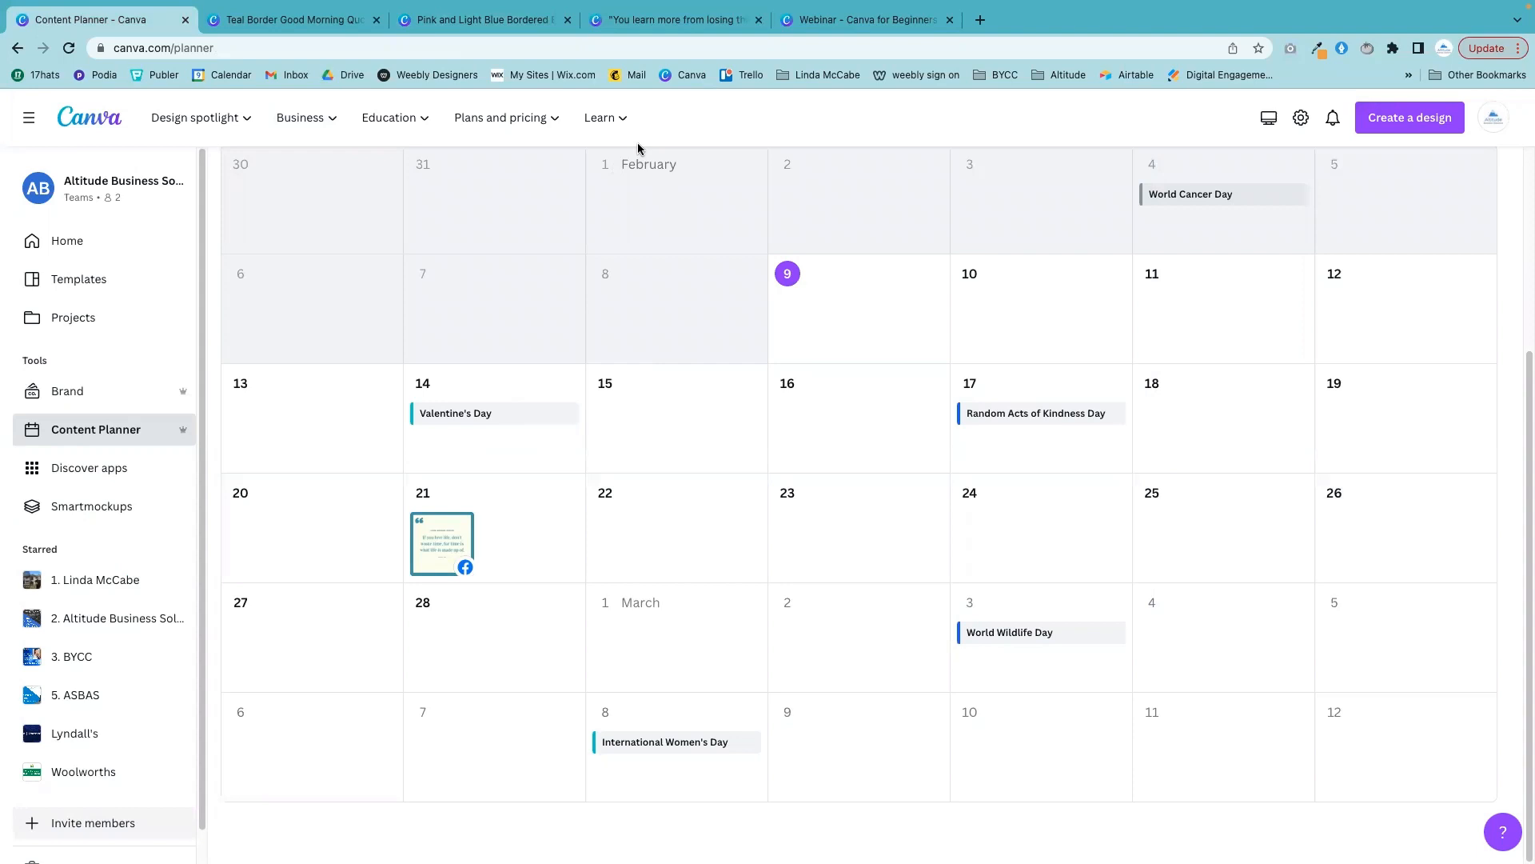
{"action": "left_click", "coordinate": [68, 402]}
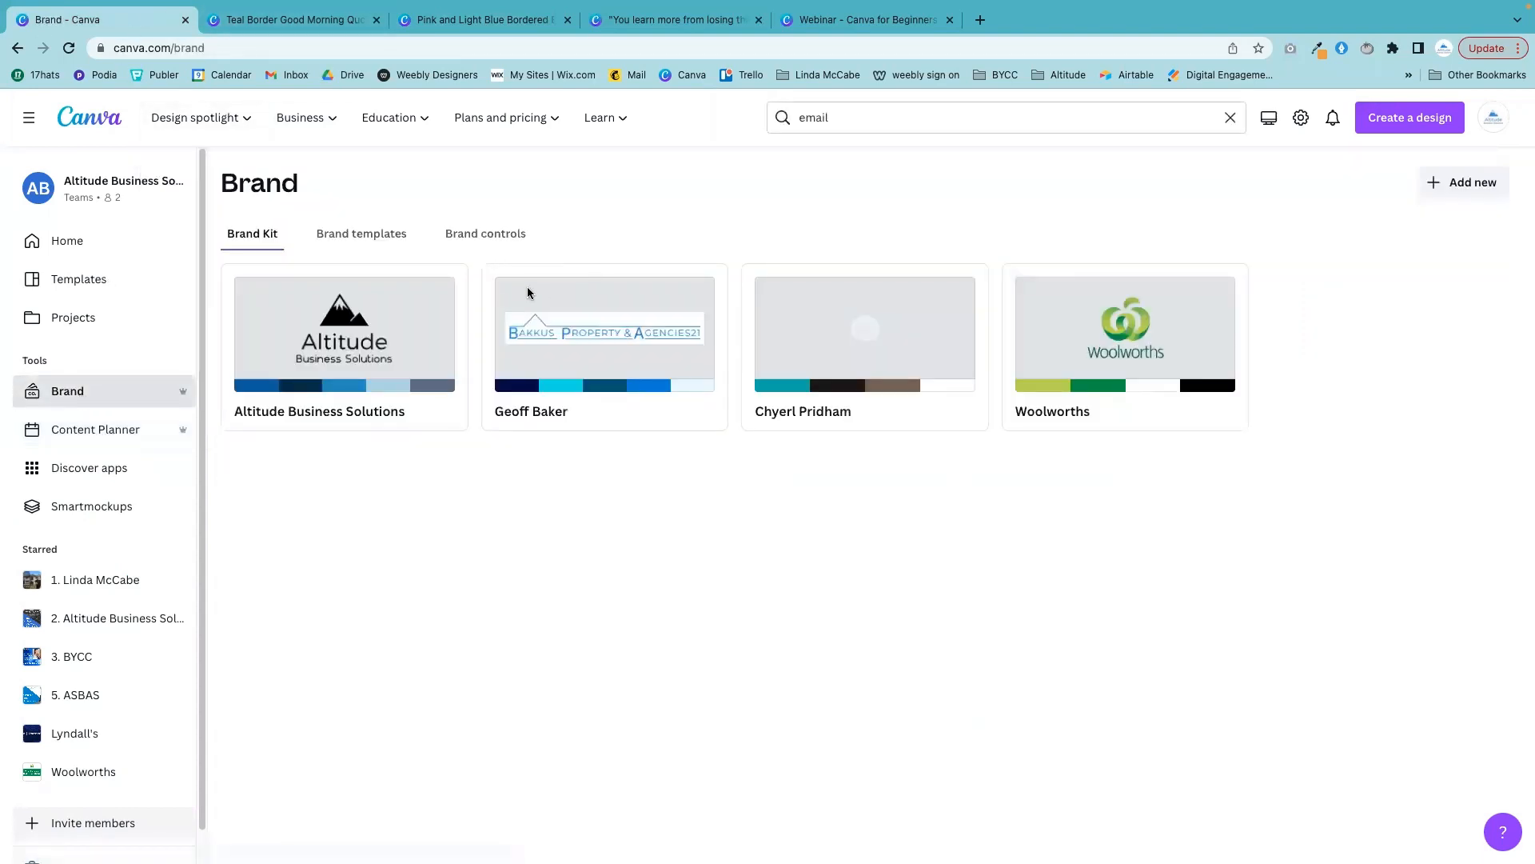
{"action": "left_click", "coordinate": [334, 342]}
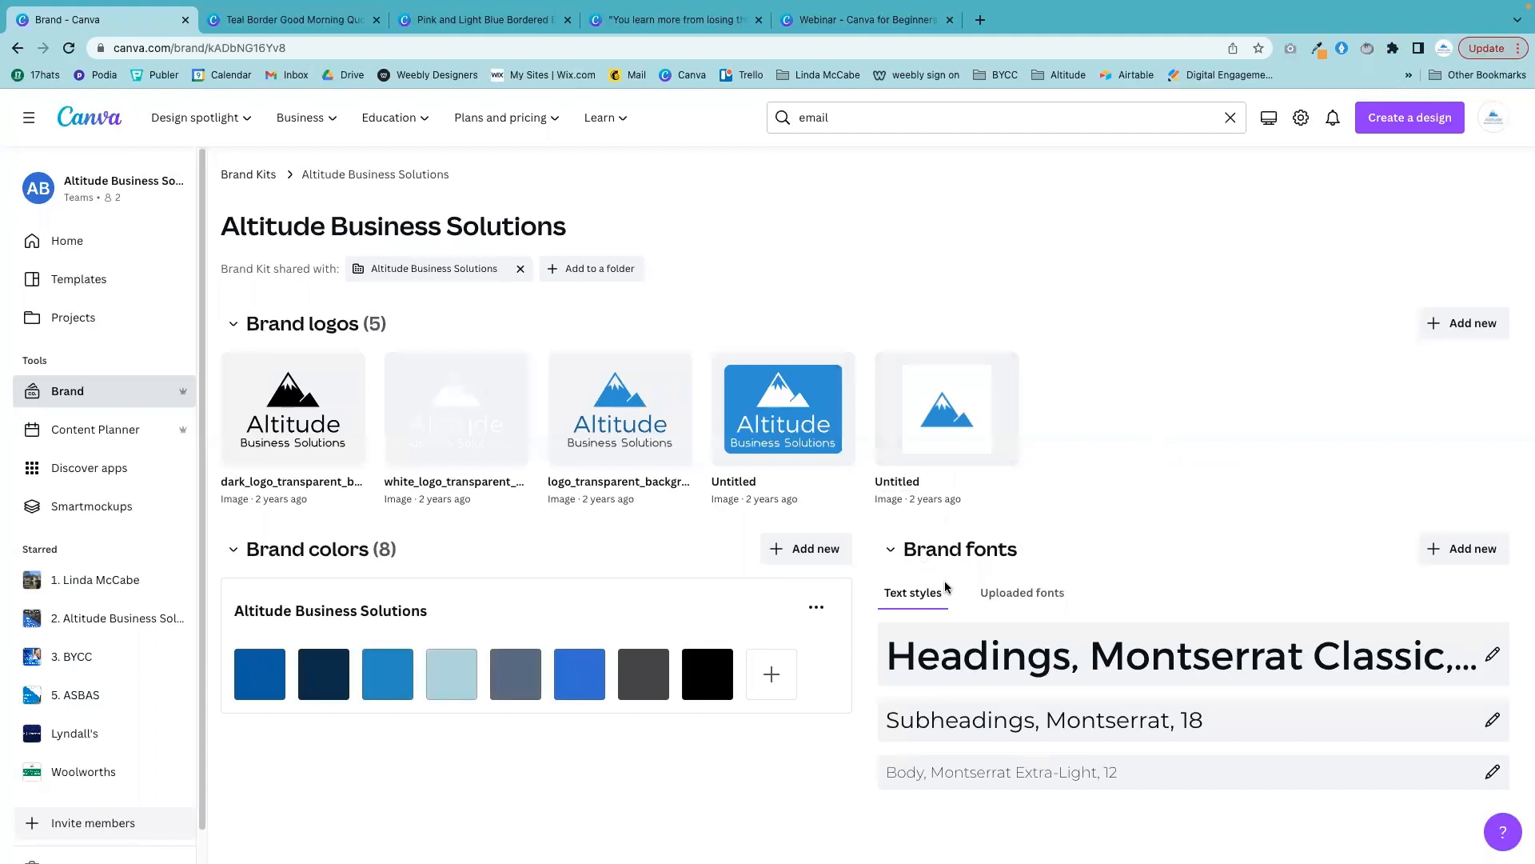
{"action": "left_click", "coordinate": [1022, 596]}
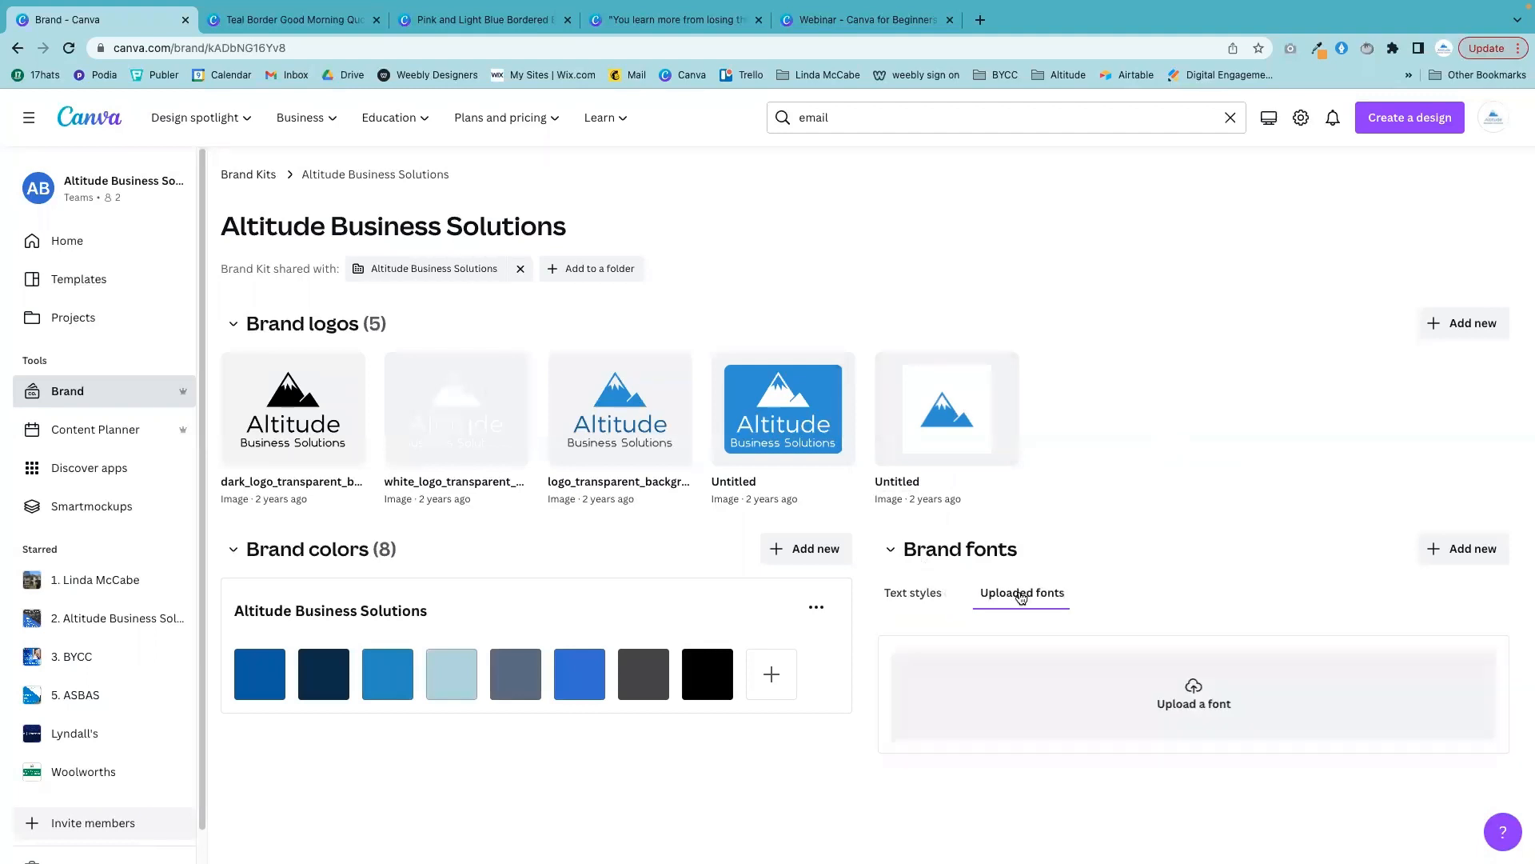
{"action": "left_click", "coordinate": [918, 593]}
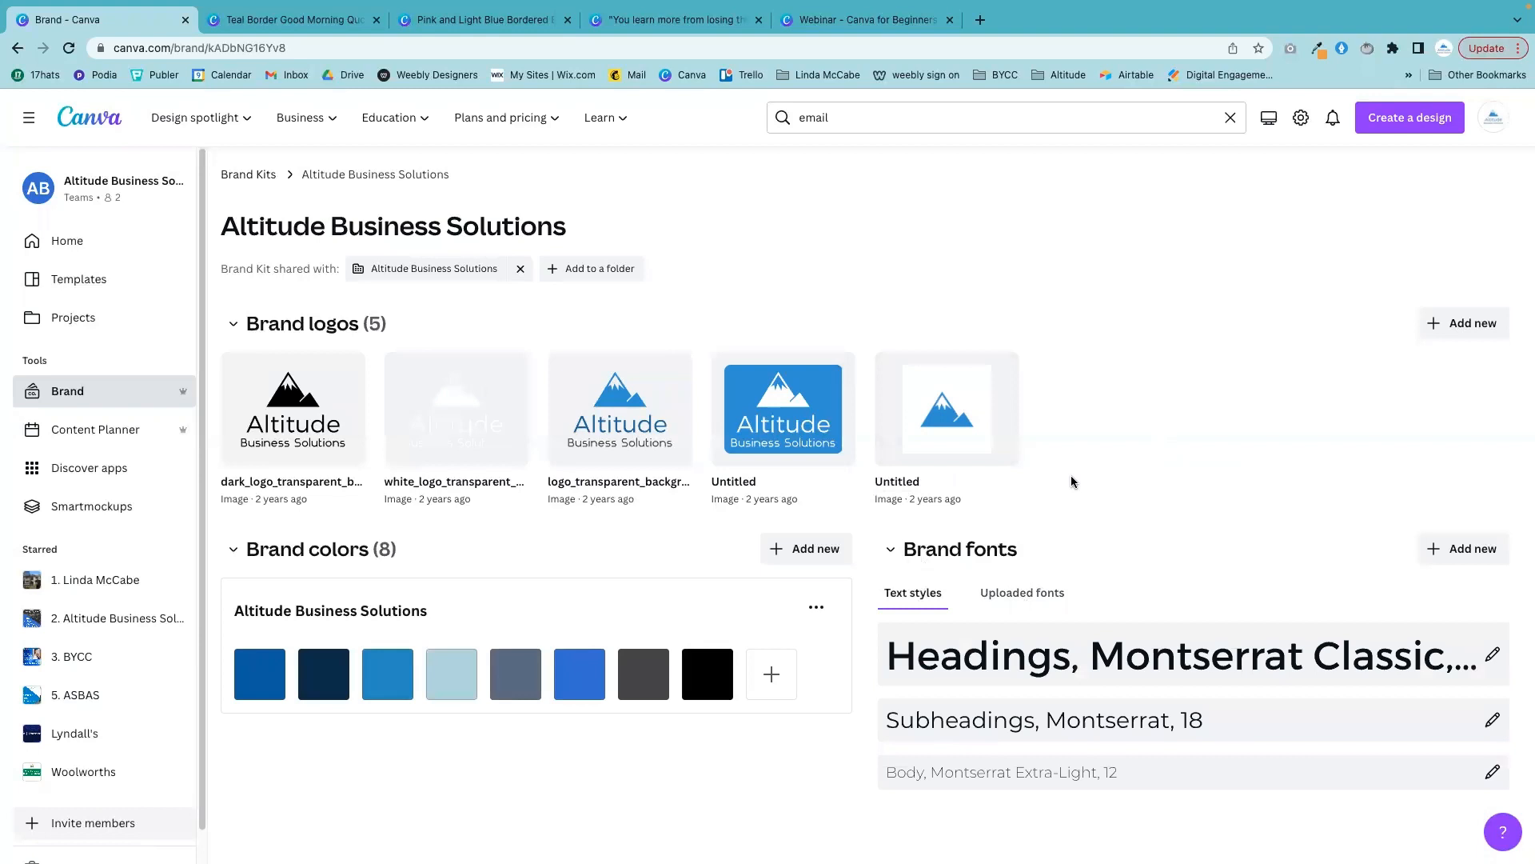
{"action": "left_click", "coordinate": [1021, 598]}
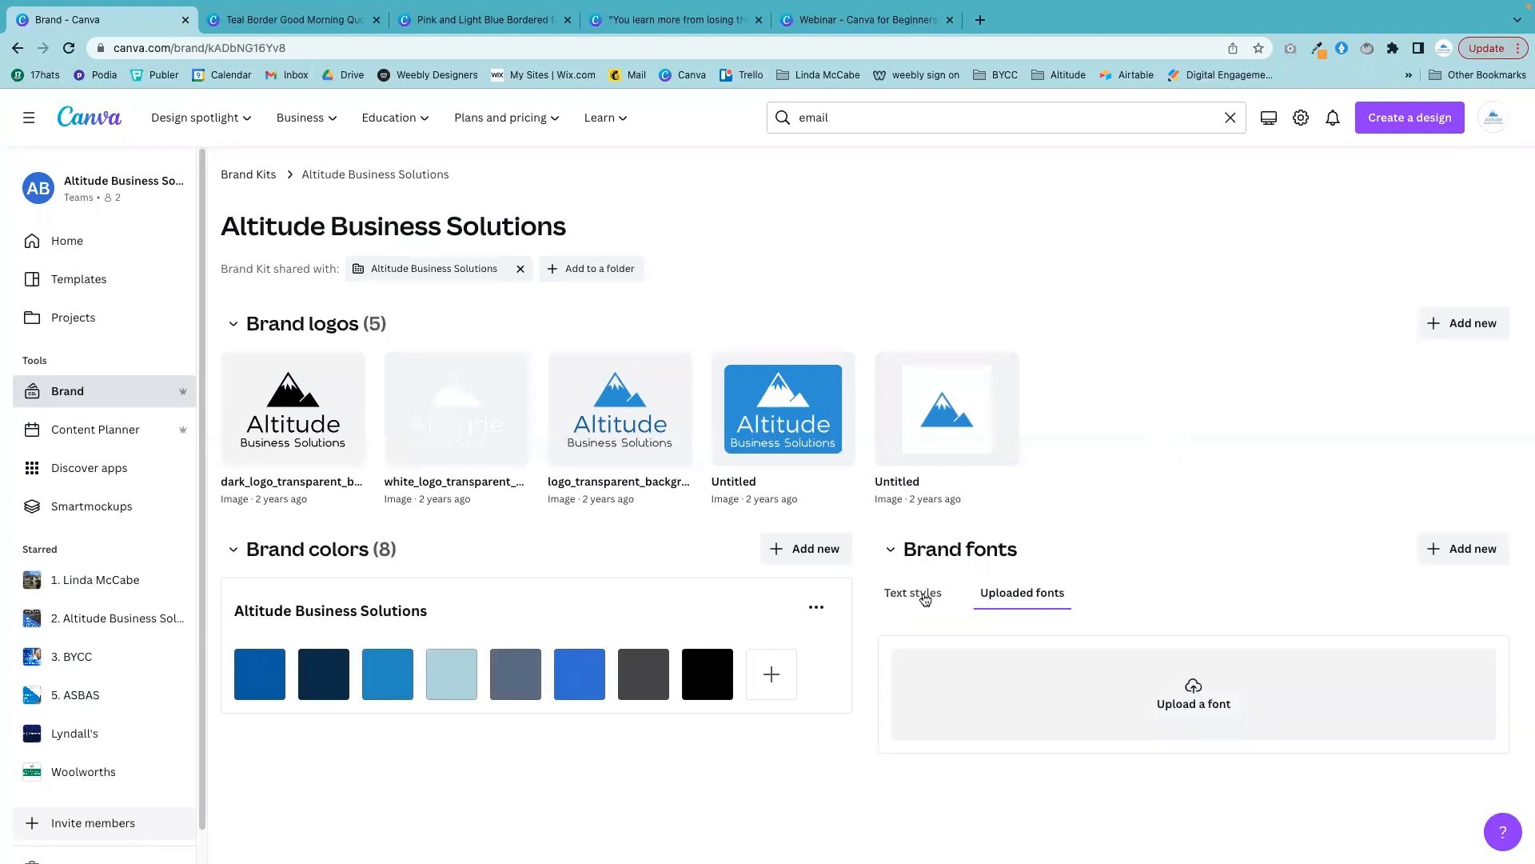
{"action": "left_click", "coordinate": [919, 596]}
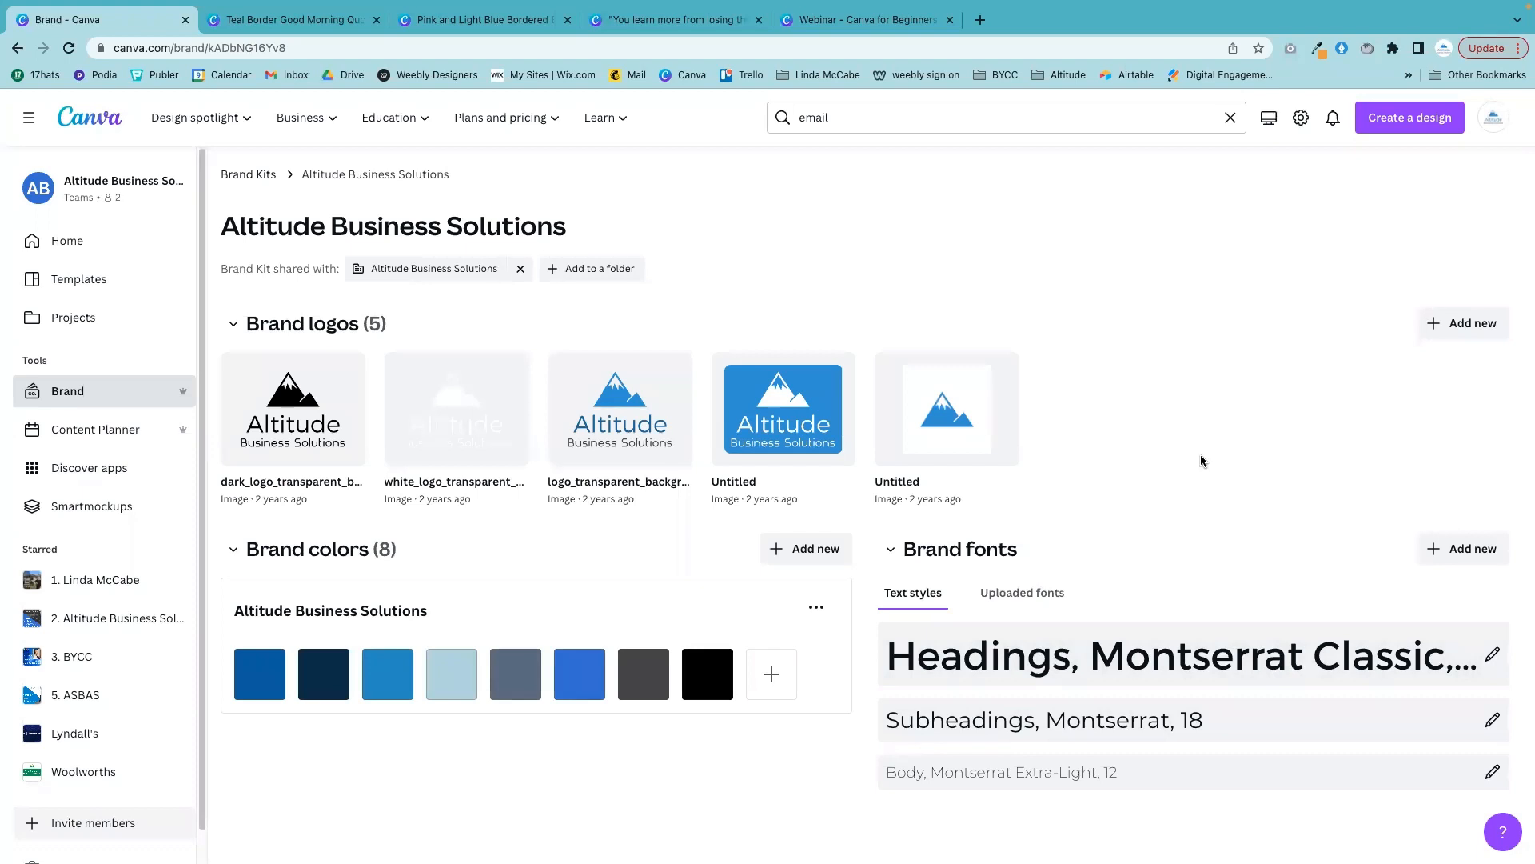
- Switch to the Webinar - Canva for Beginners design and present its page 10 slide, "Let's go Live inside Canva", full screen
{"action": "left_click", "coordinate": [74, 240]}
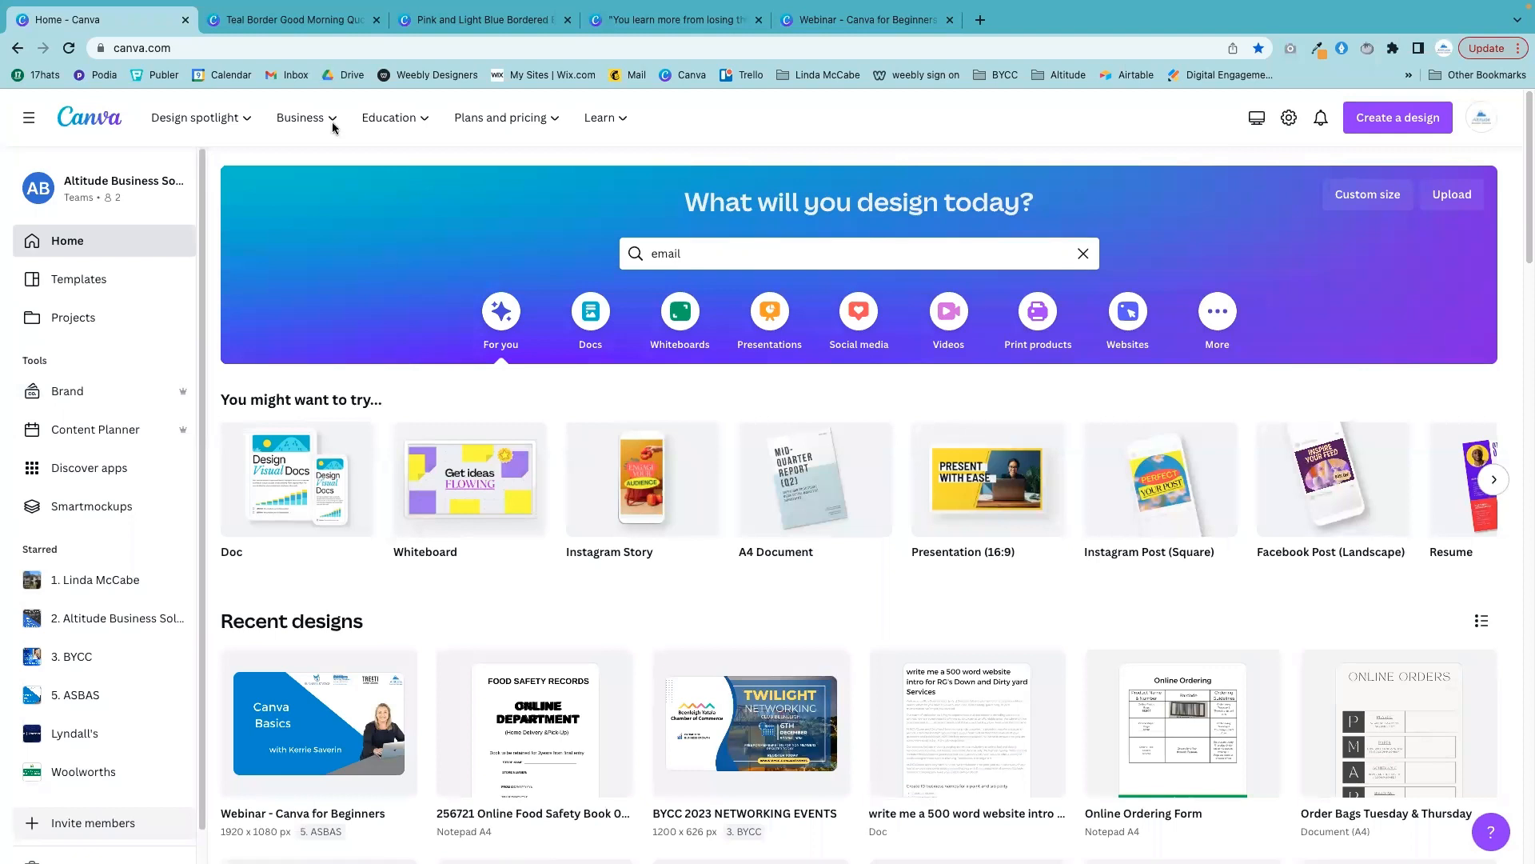
{"action": "left_click", "coordinate": [286, 23]}
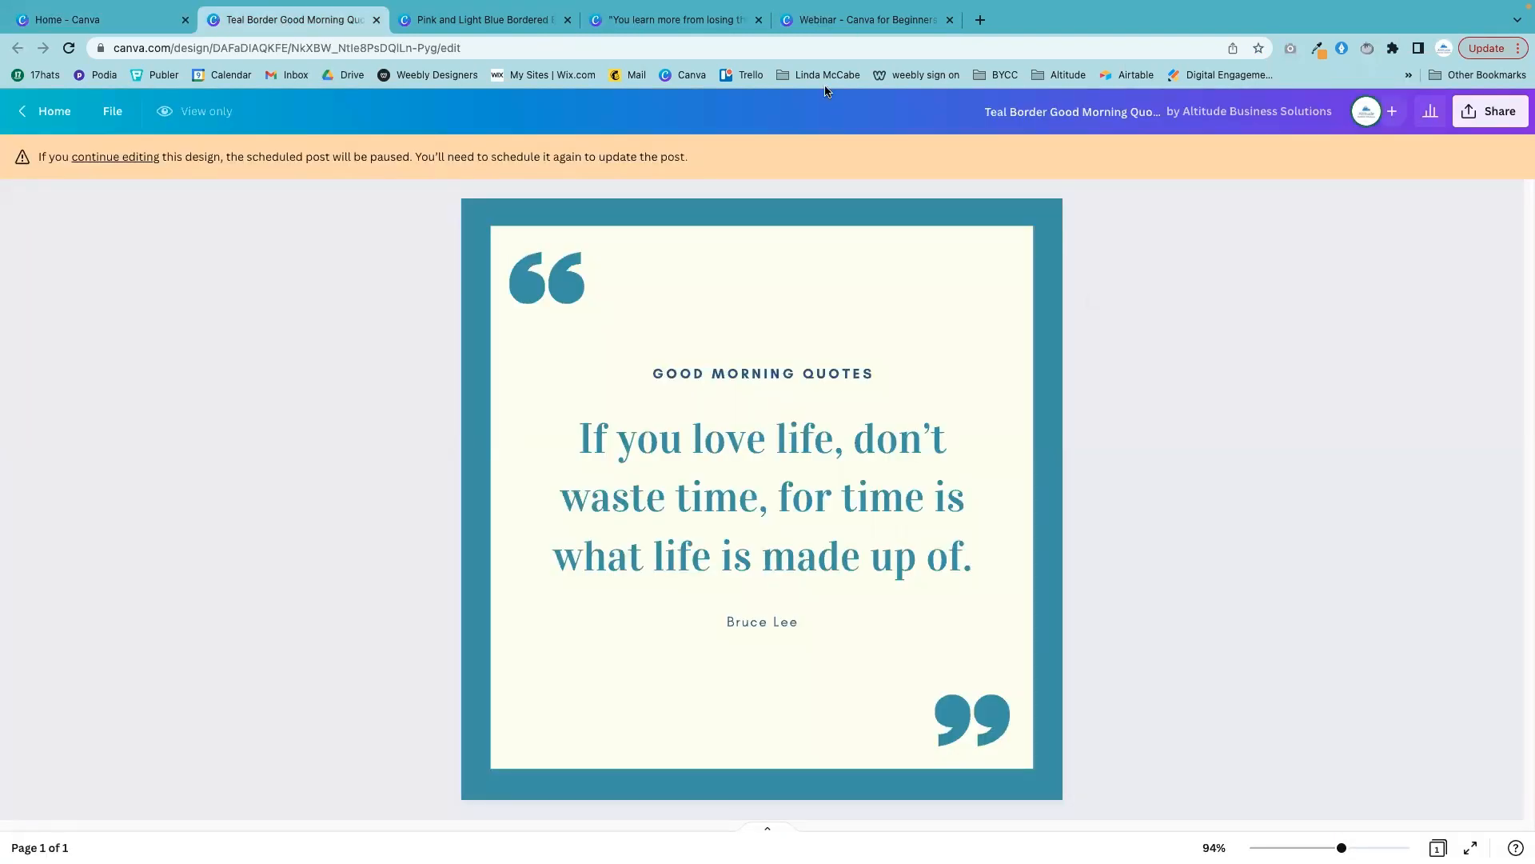
{"action": "left_click", "coordinate": [831, 24]}
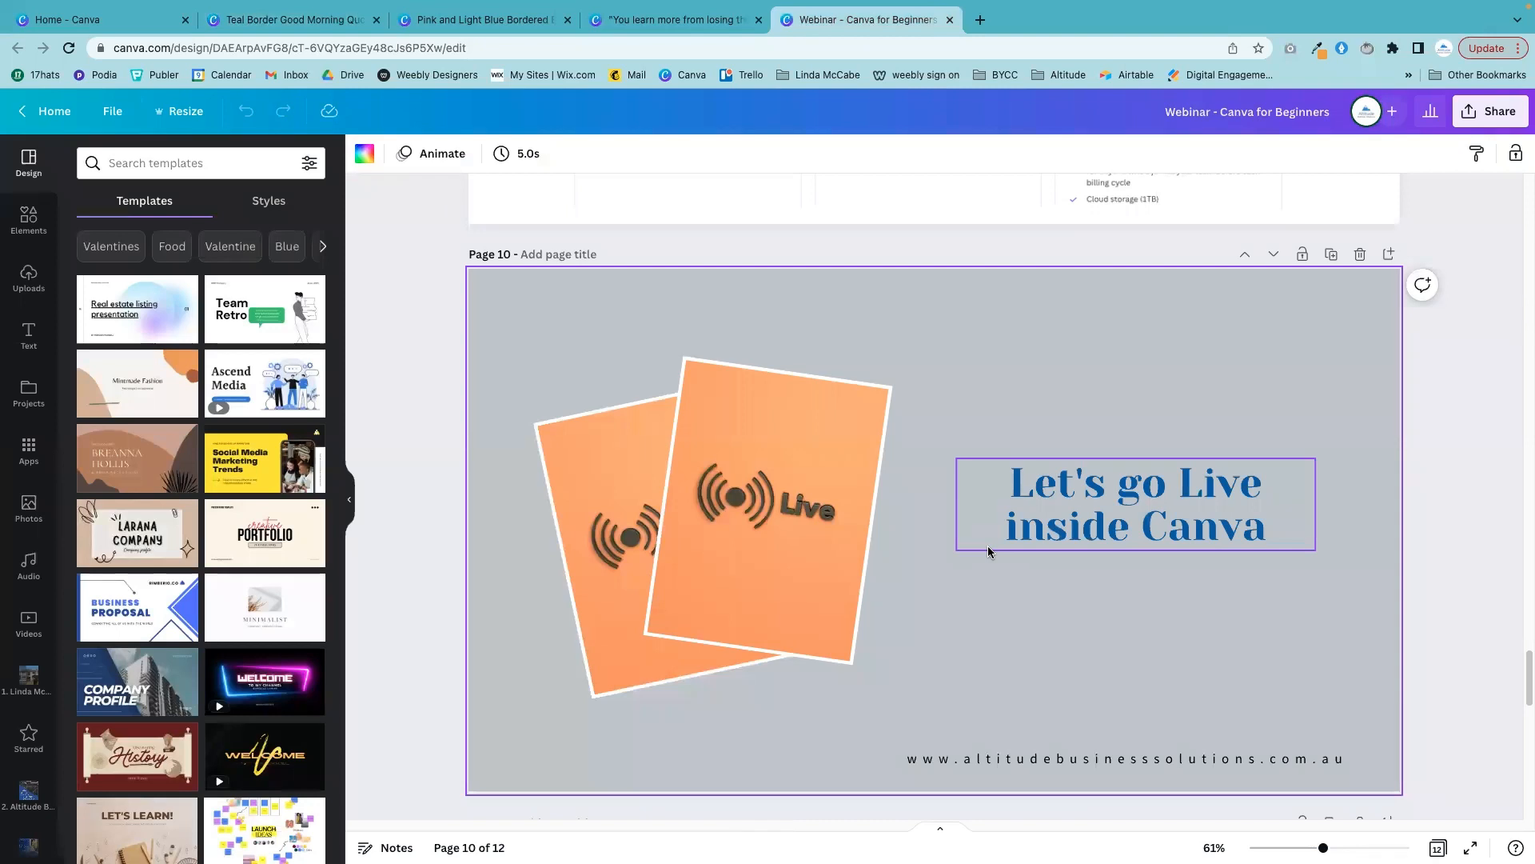
{"action": "scroll", "coordinate": [1097, 610], "scroll_direction": "down", "scroll_amount": 5}
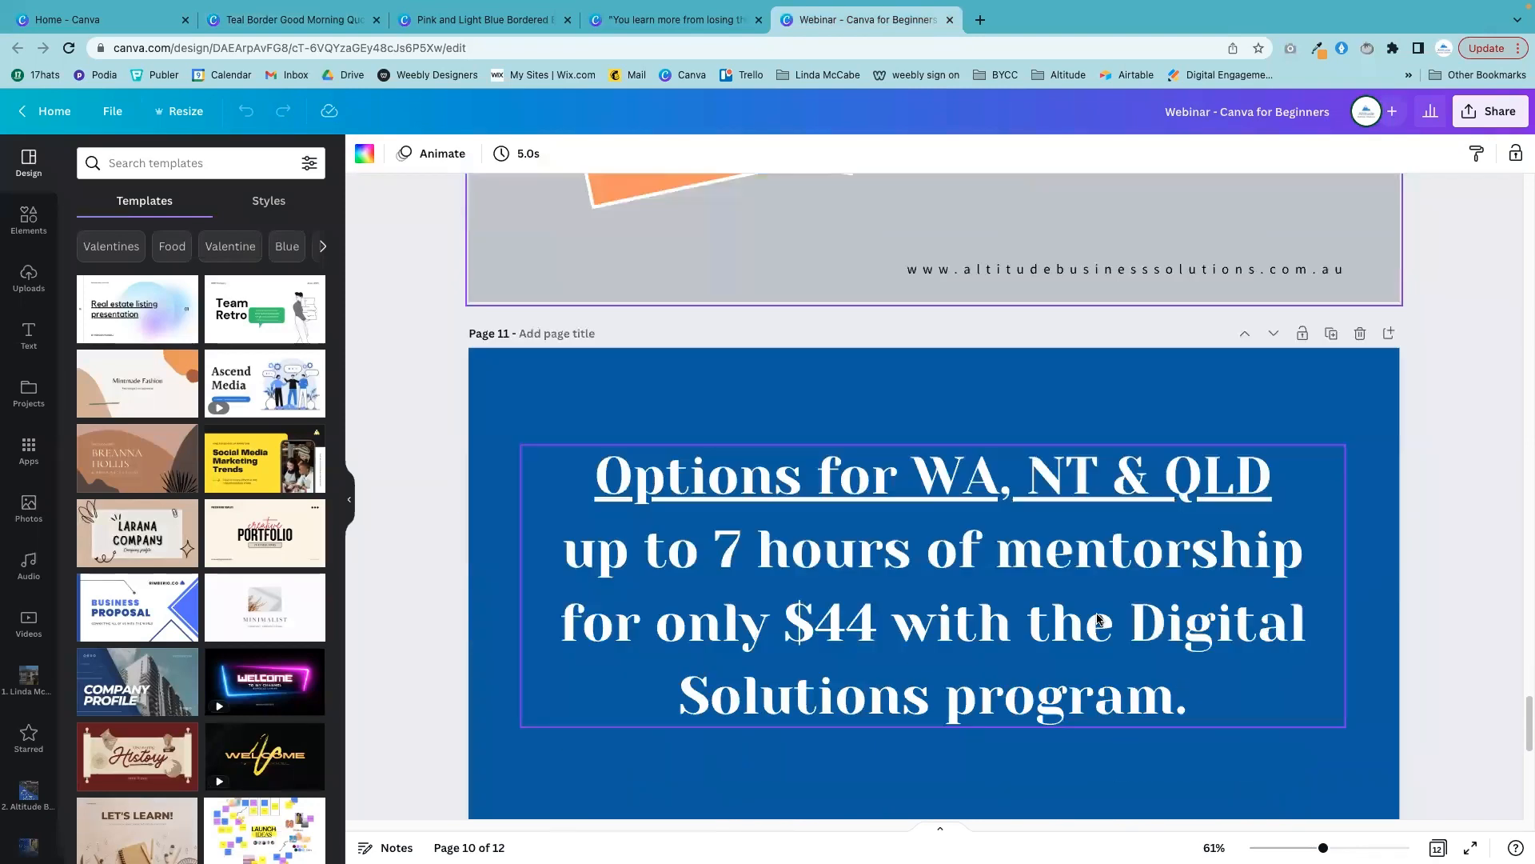
{"action": "scroll", "coordinate": [1097, 615], "scroll_direction": "up", "scroll_amount": 5}
{"action": "scroll", "coordinate": [1097, 616], "scroll_direction": "down", "scroll_amount": 1}
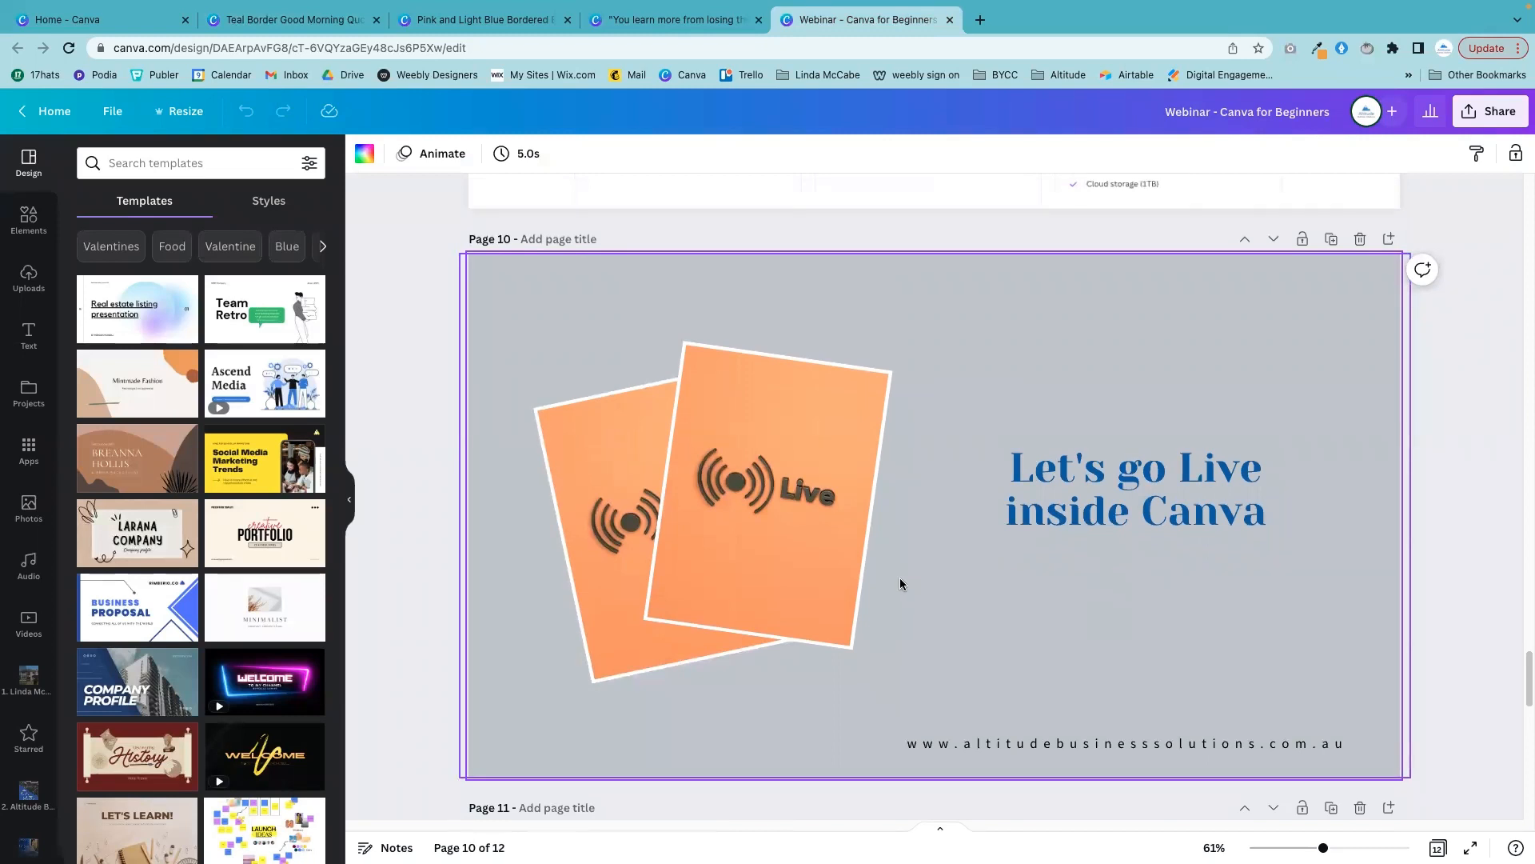
{"action": "scroll", "coordinate": [901, 580], "scroll_direction": "up", "scroll_amount": 7}
{"action": "scroll", "coordinate": [901, 581], "scroll_direction": "down", "scroll_amount": 7}
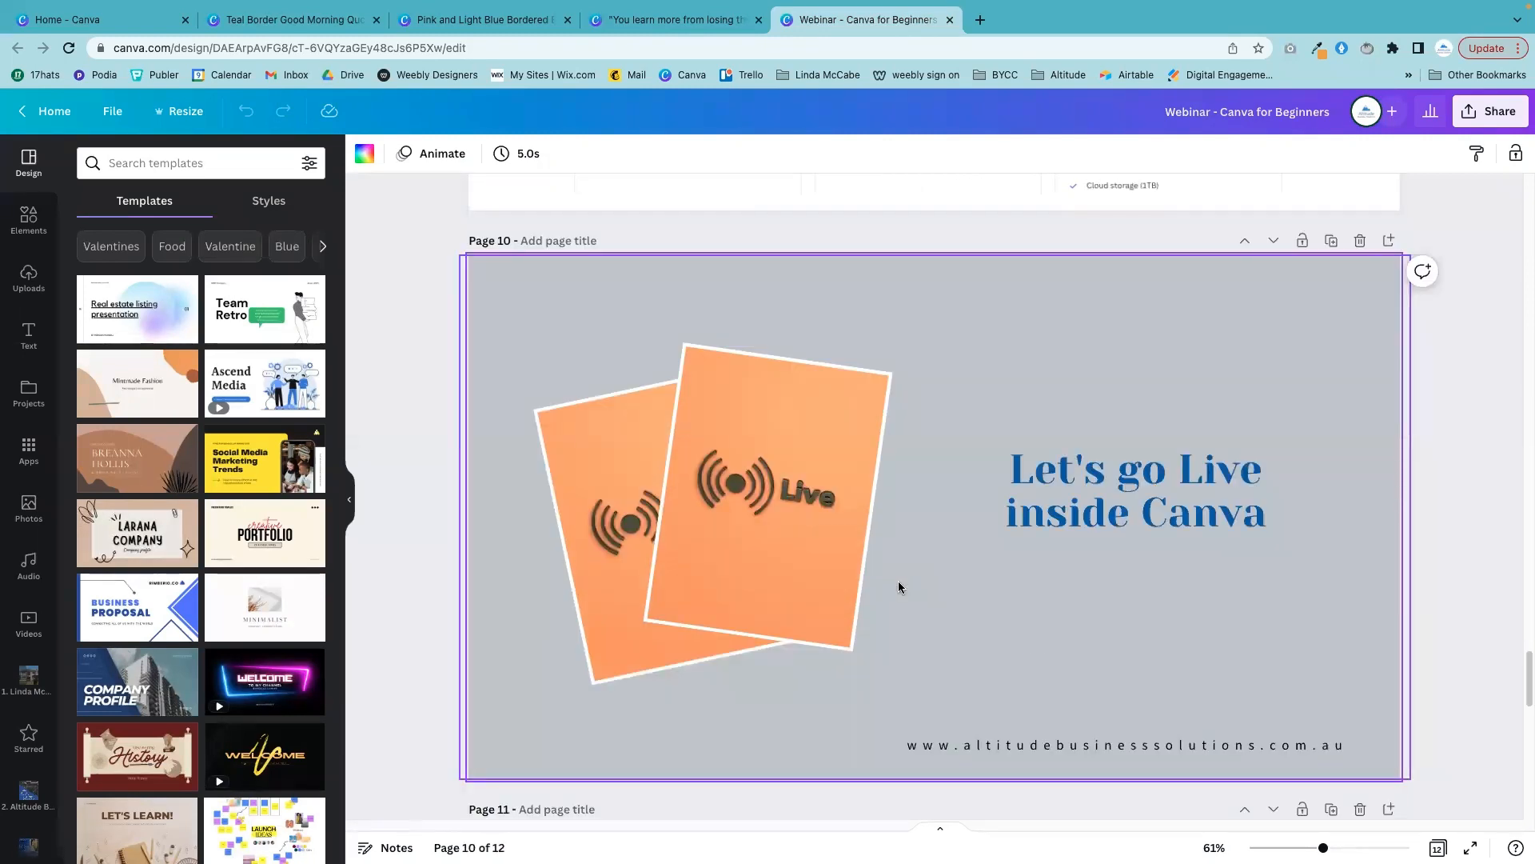
{"action": "left_click", "coordinate": [1487, 109]}
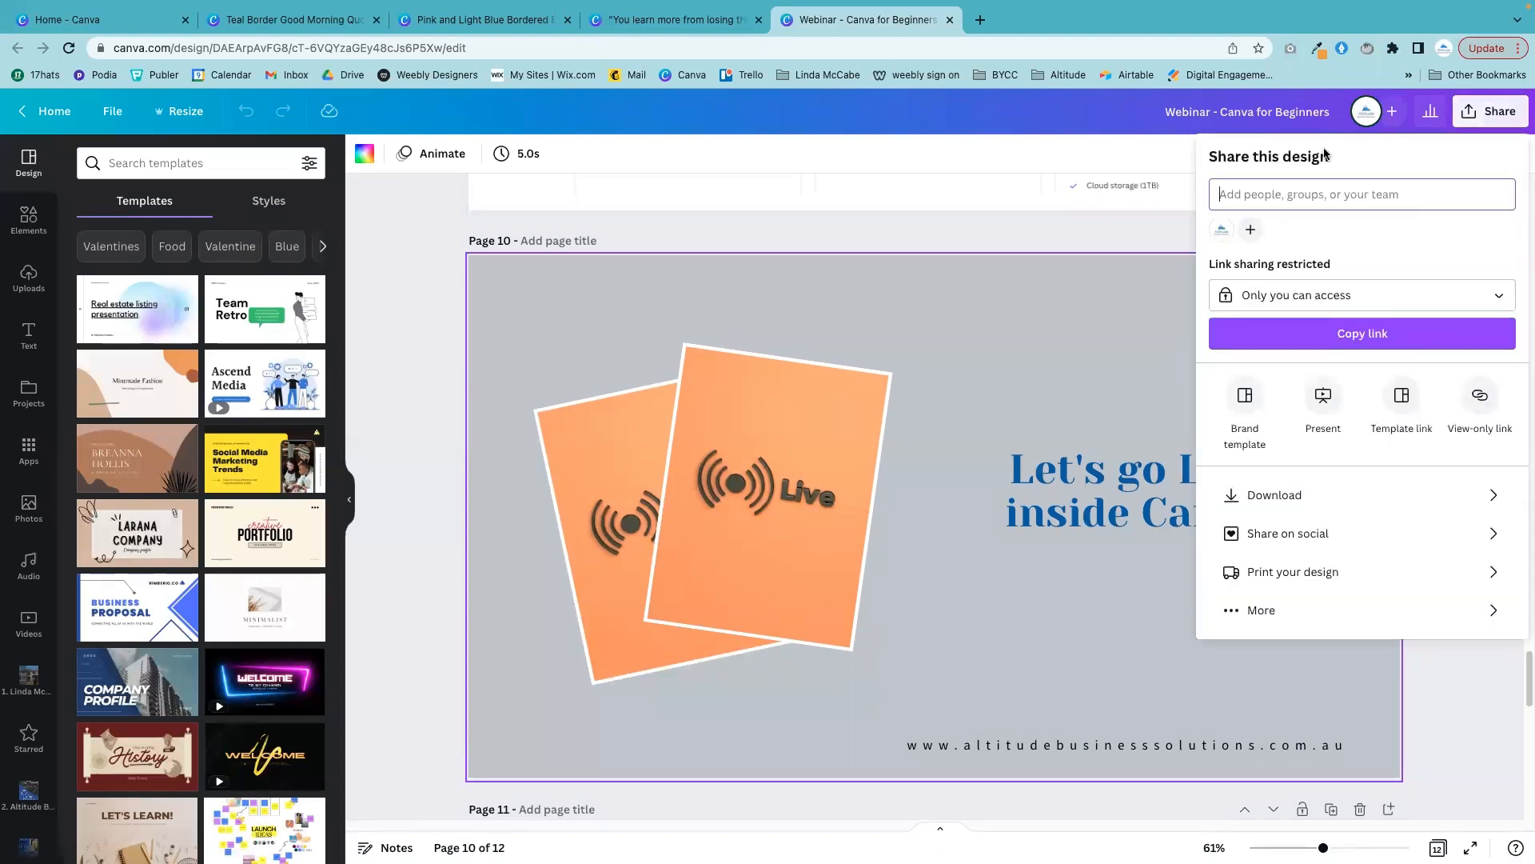
{"action": "left_click", "coordinate": [1323, 397]}
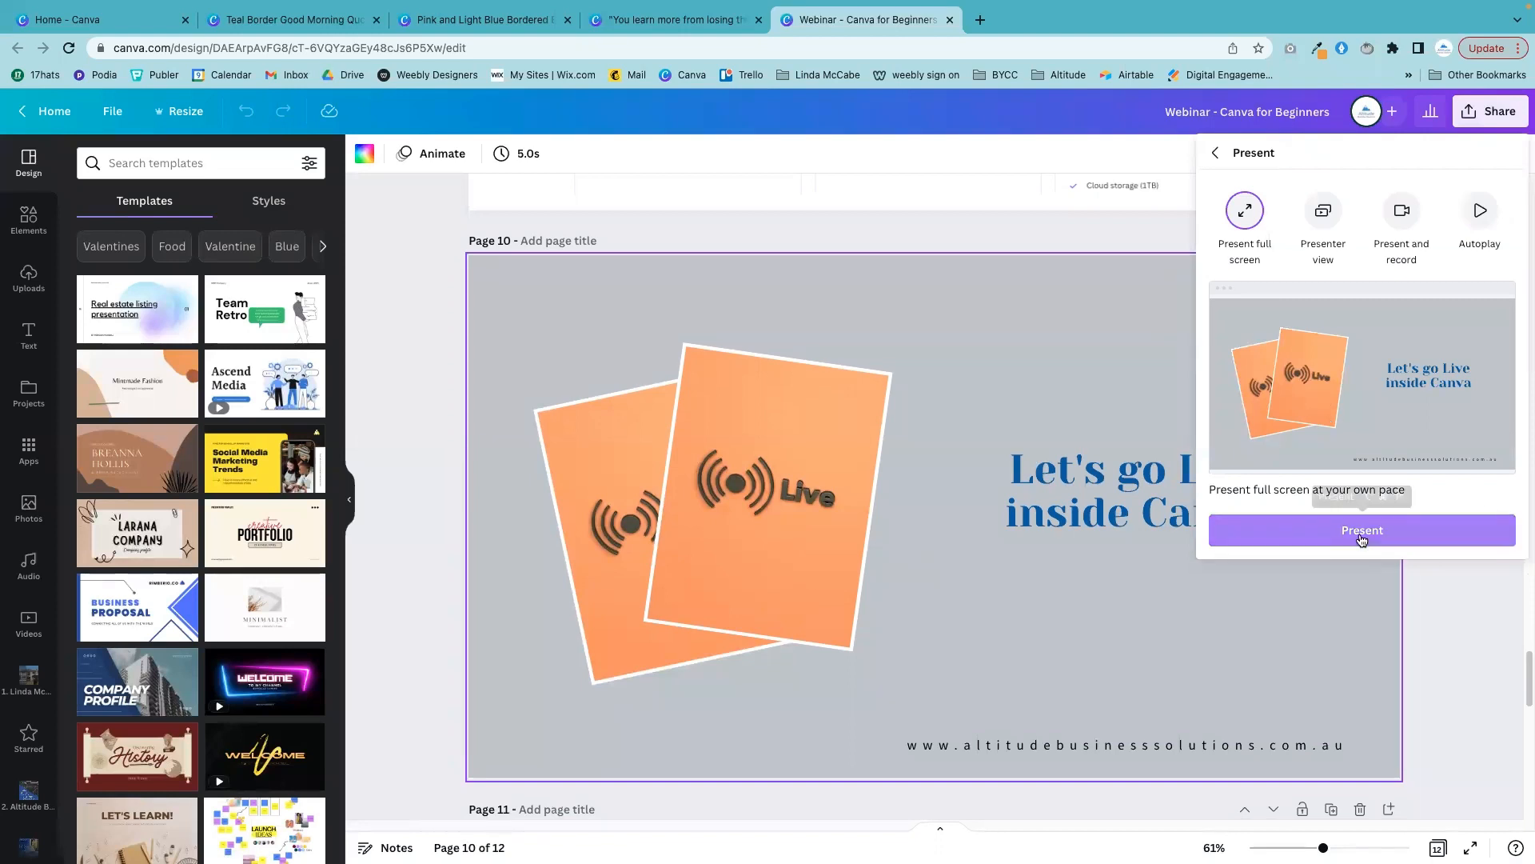
{"action": "left_click", "coordinate": [1360, 528]}
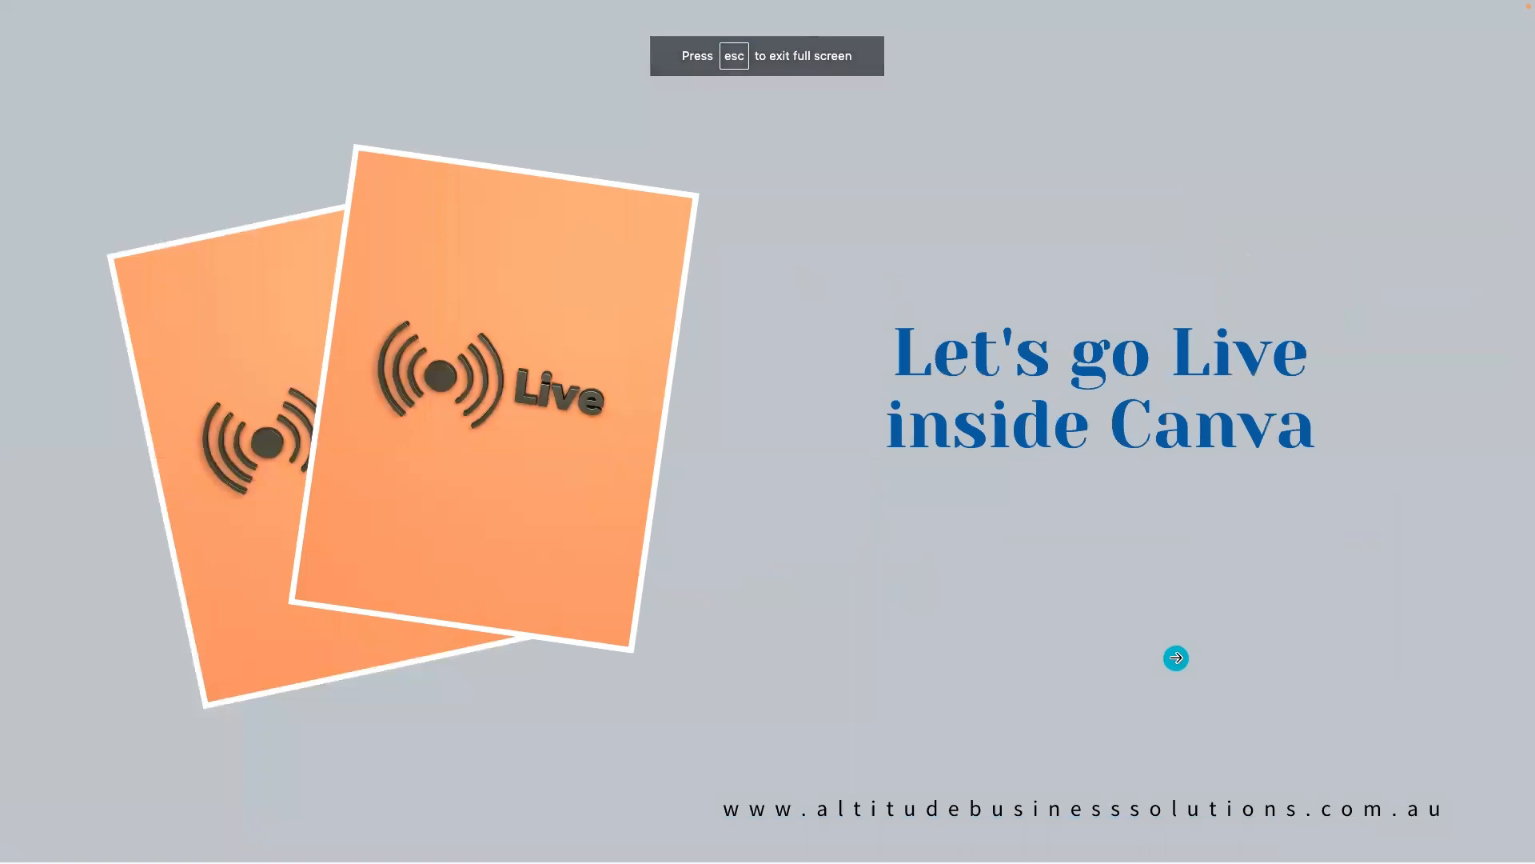
- Try the live presentation effects on the slide: show and close a three-minute countdown timer, and trigger the drumroll and blur
{"action": "key", "text": "3"}
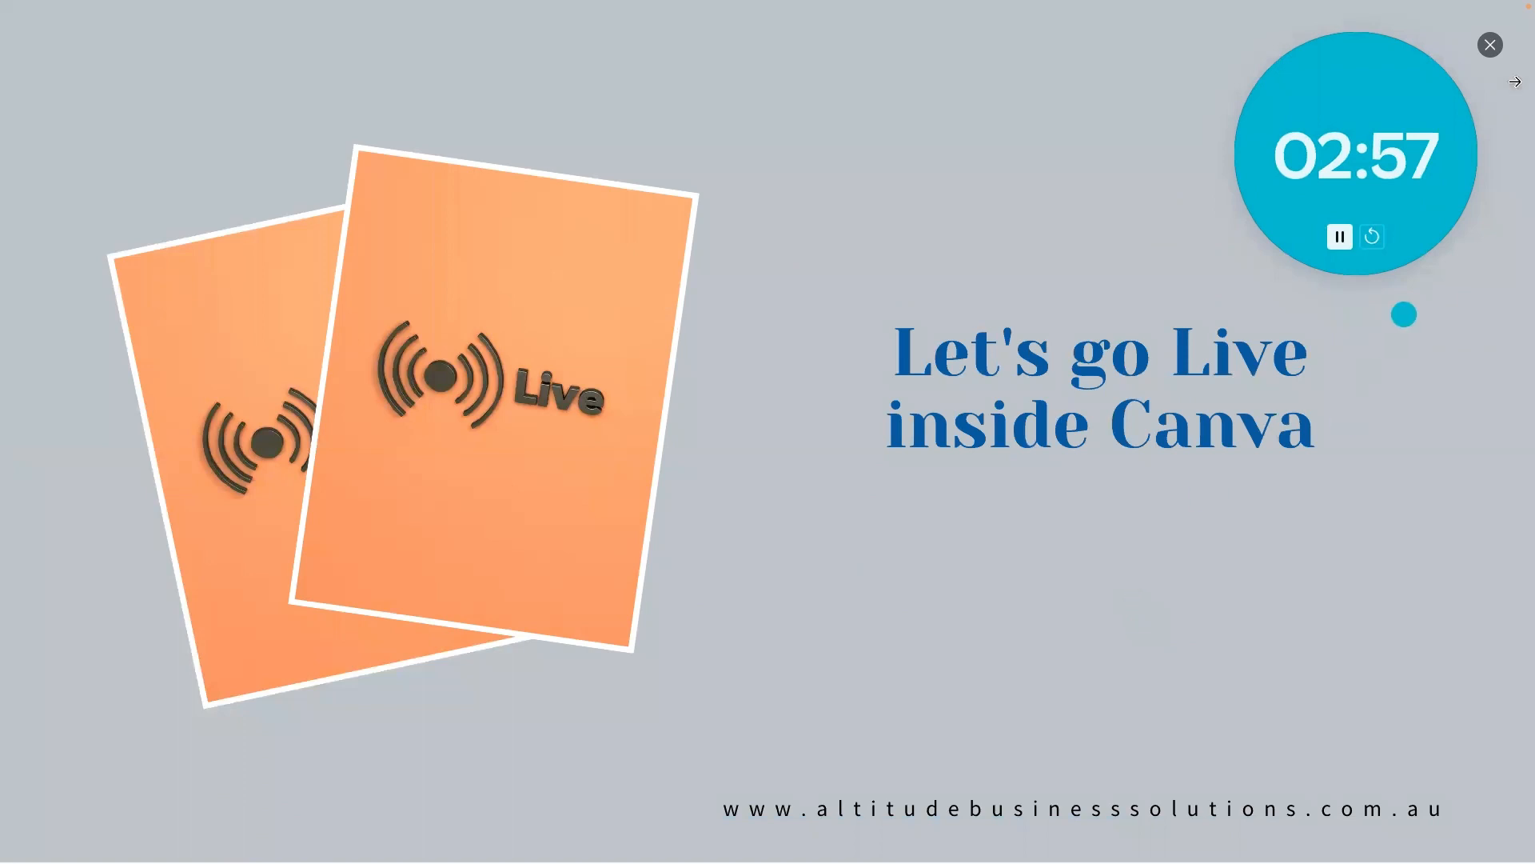
{"action": "left_click", "coordinate": [1490, 44]}
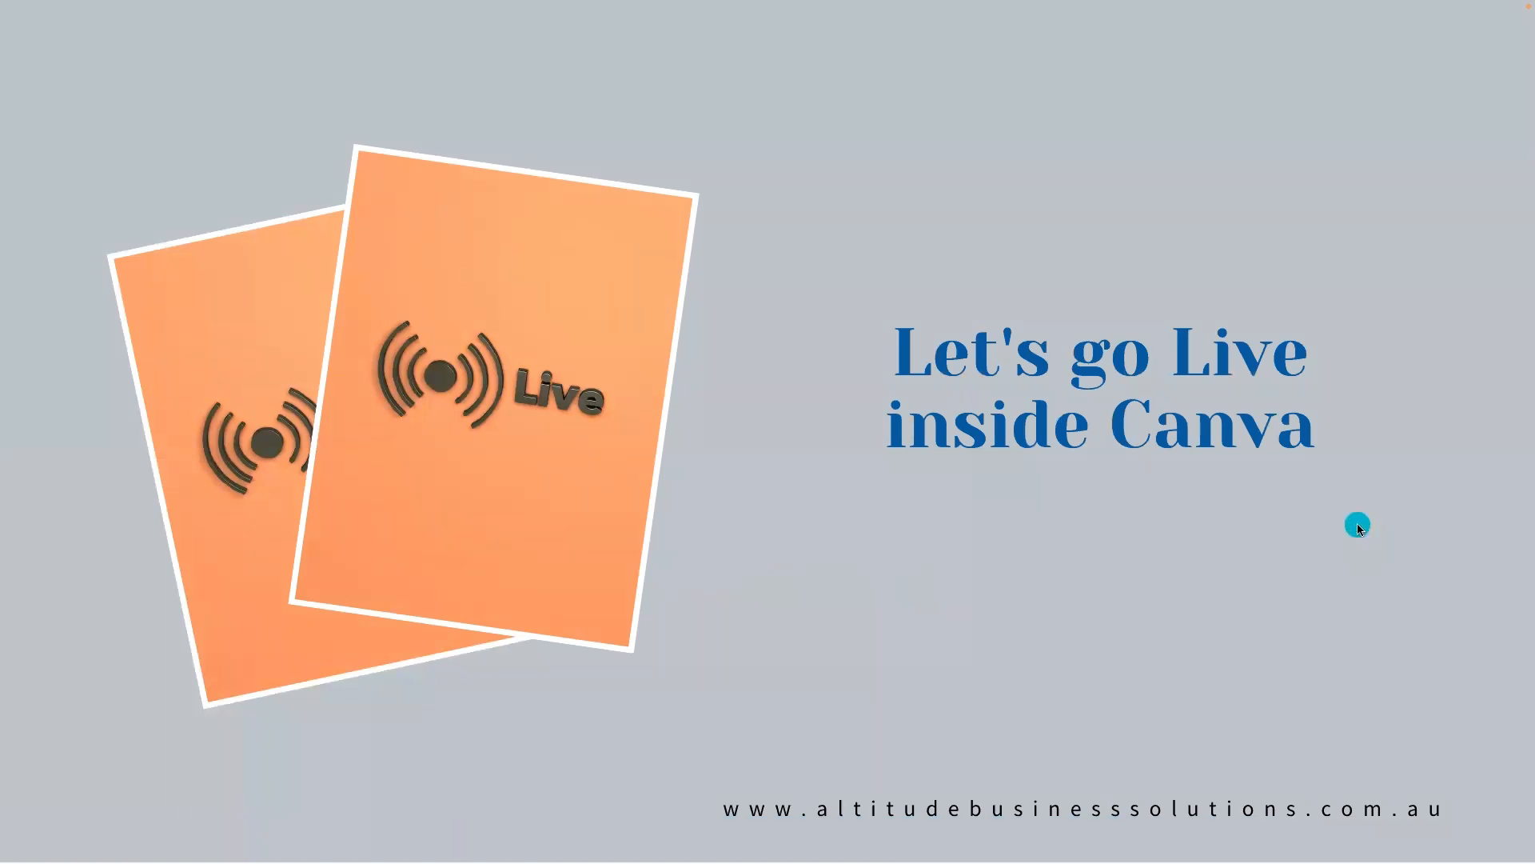
{"action": "key", "text": "d"}
{"action": "key", "text": "b"}
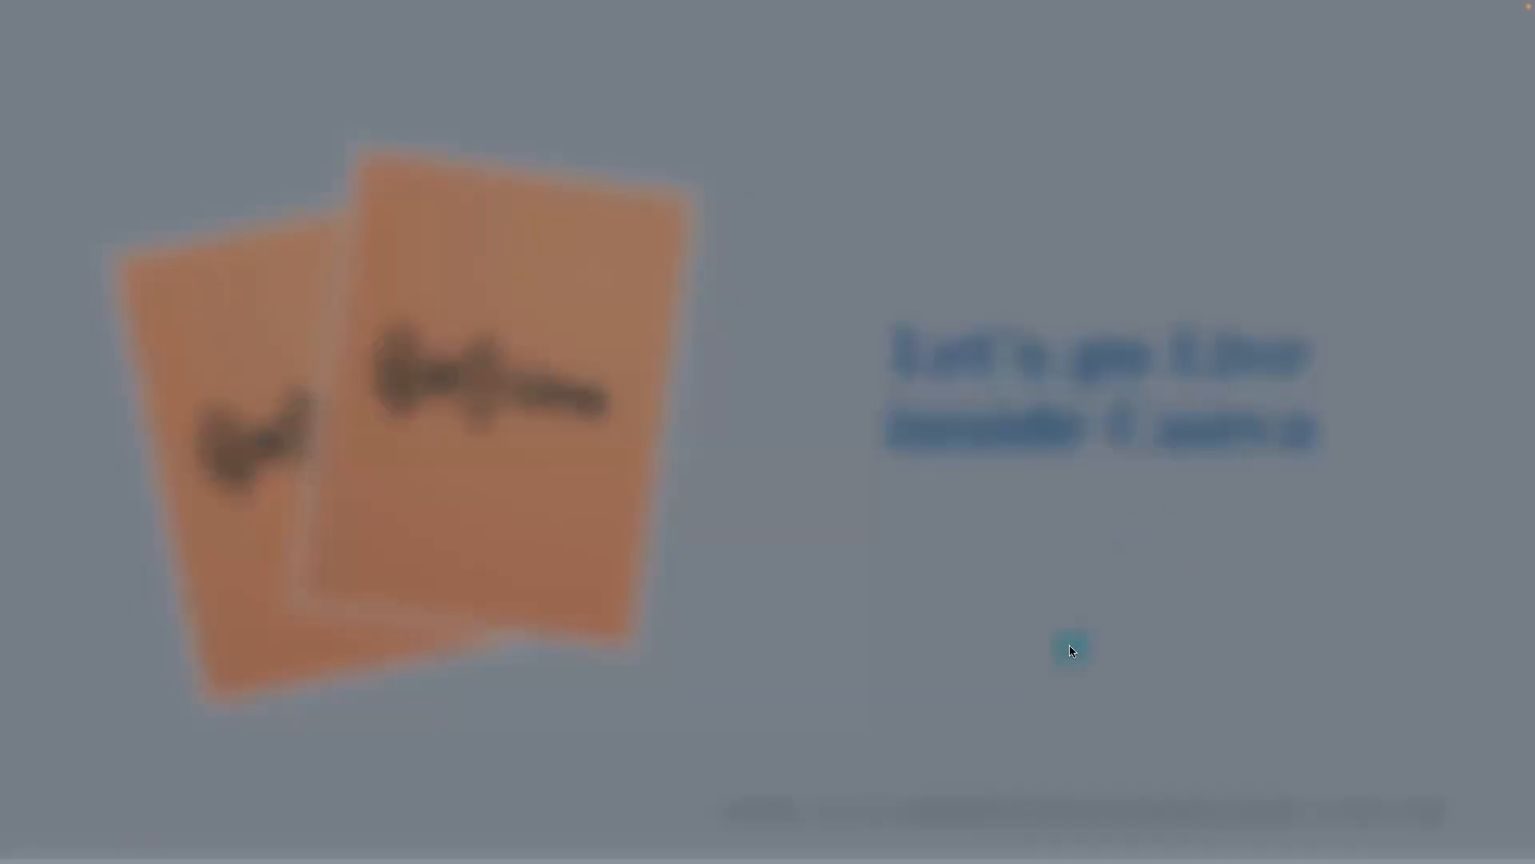